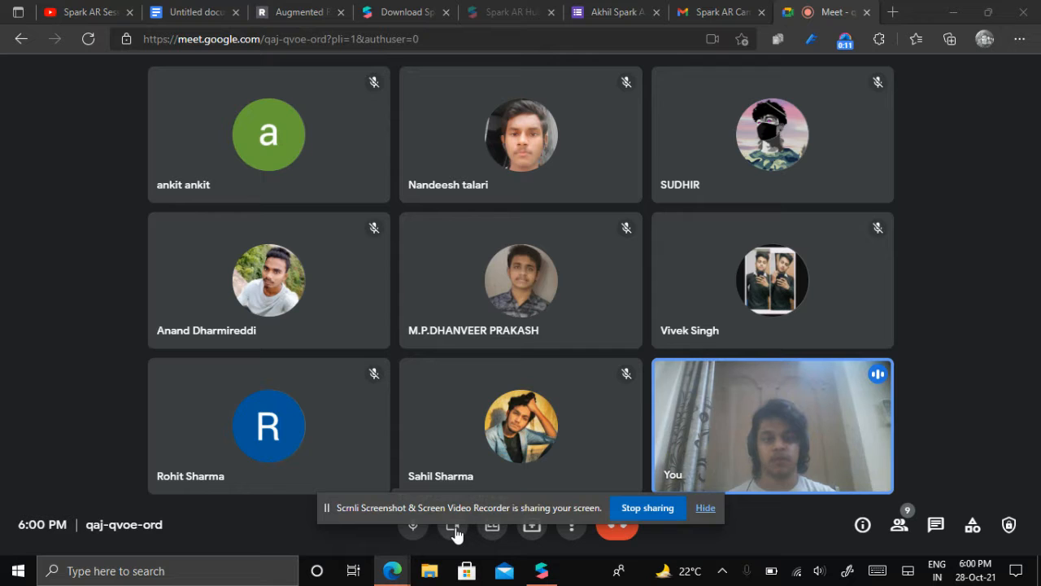
Turn off the camera in the meeting and admit all the participants waiting to join the call
click(454, 528)
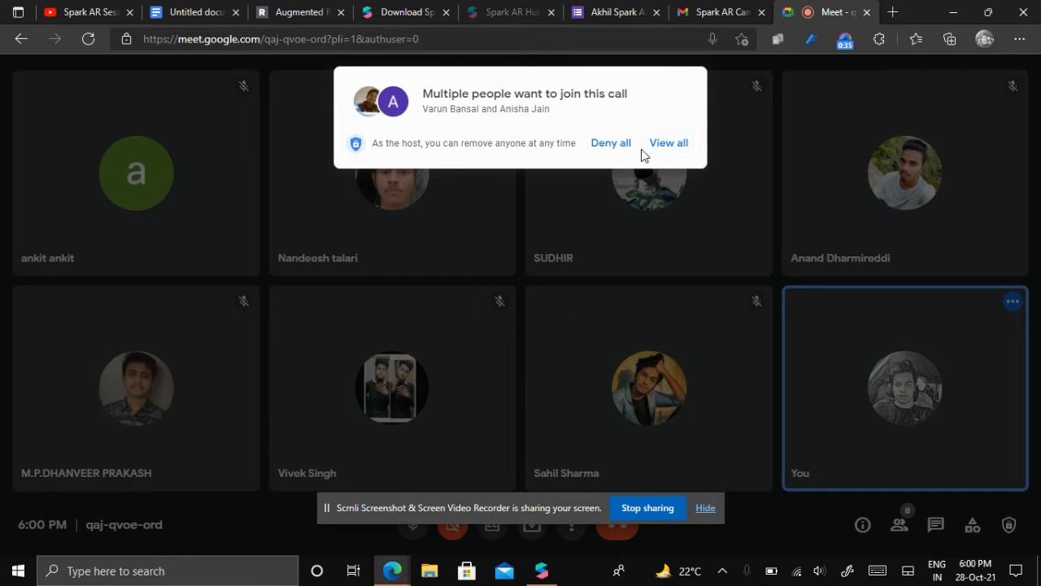
click(659, 148)
click(668, 242)
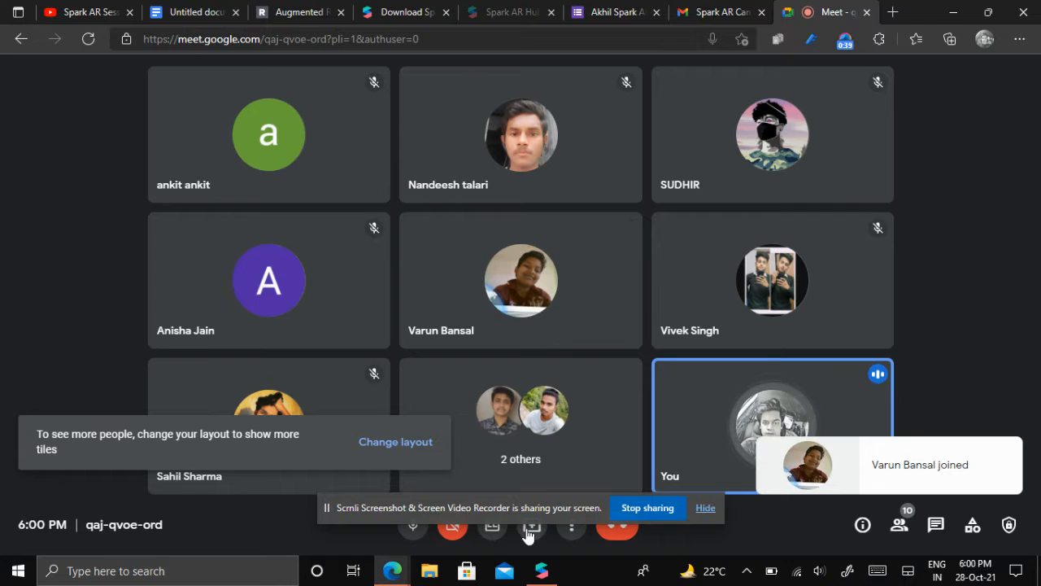
Present the entire screen to everyone in the meeting
click(529, 529)
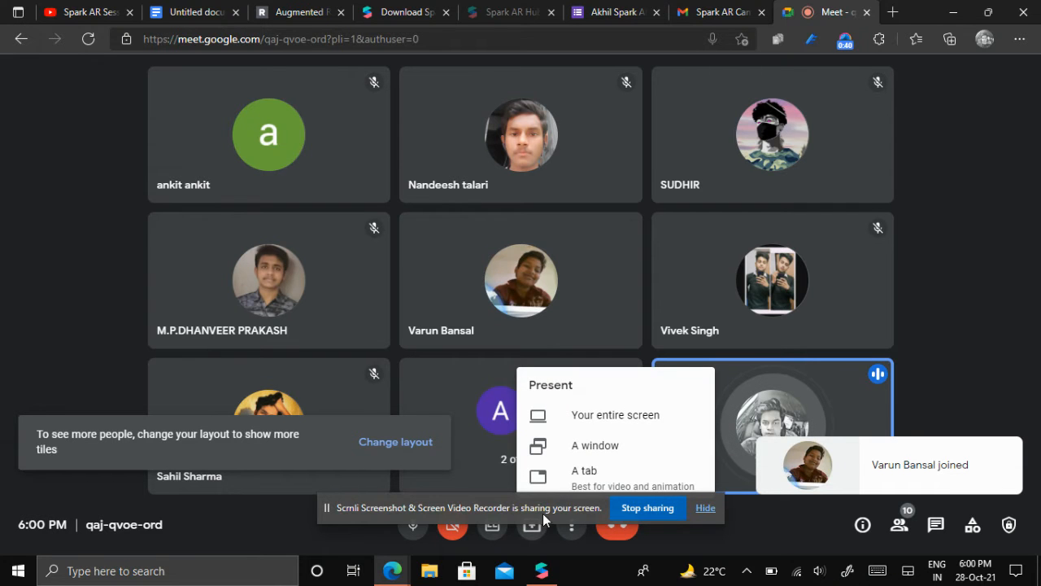
click(604, 417)
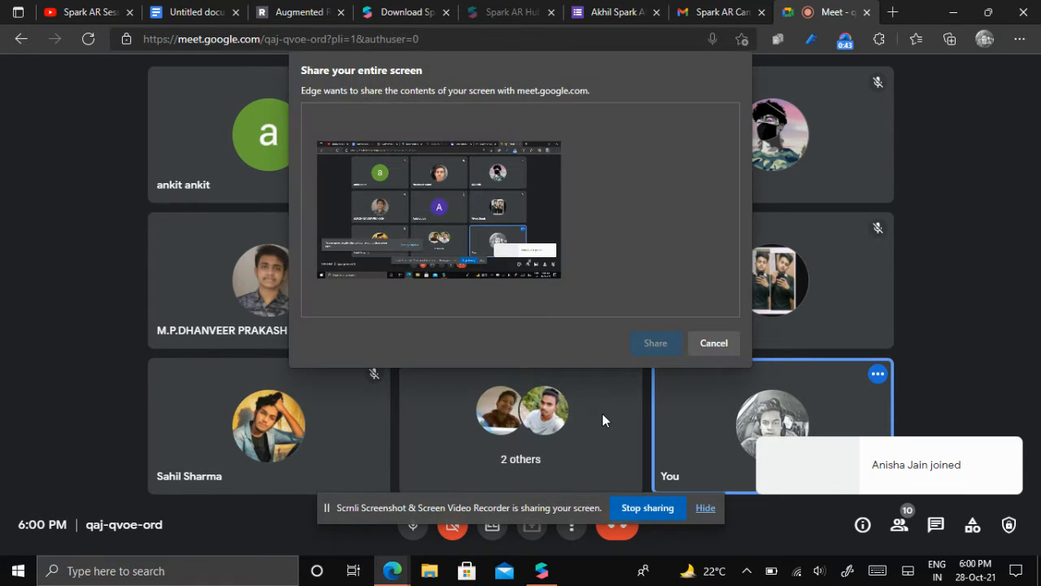
click(530, 299)
click(651, 348)
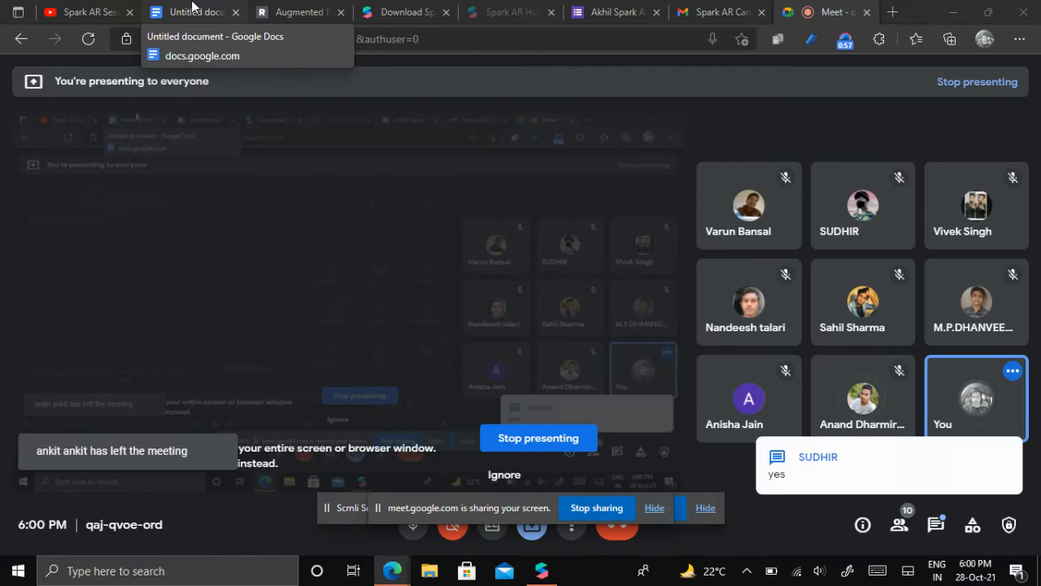
Switch to the untitled Google Docs document and write "Spark AR:" at the start of the empty page
click(193, 7)
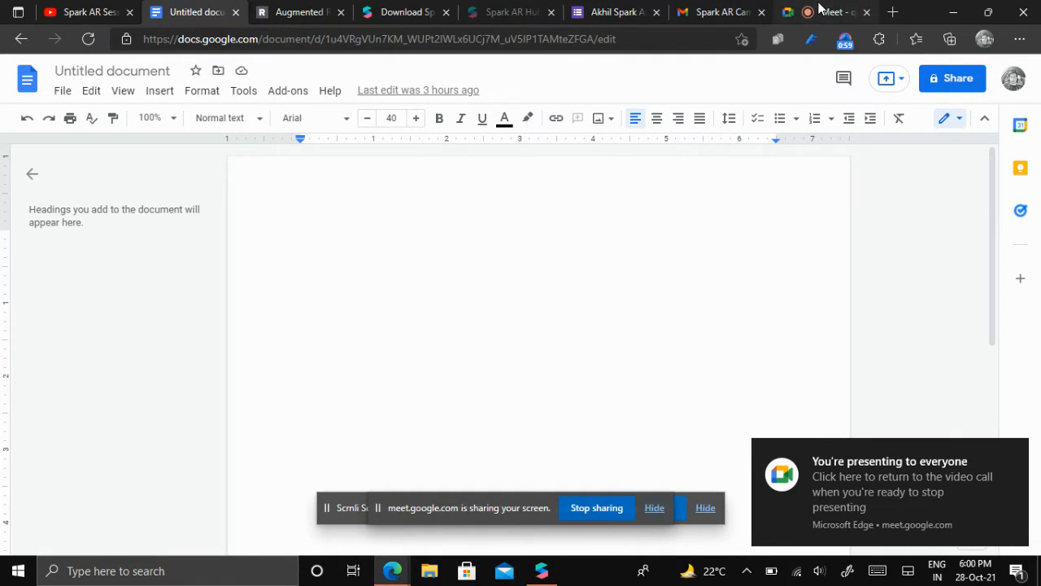
click(820, 9)
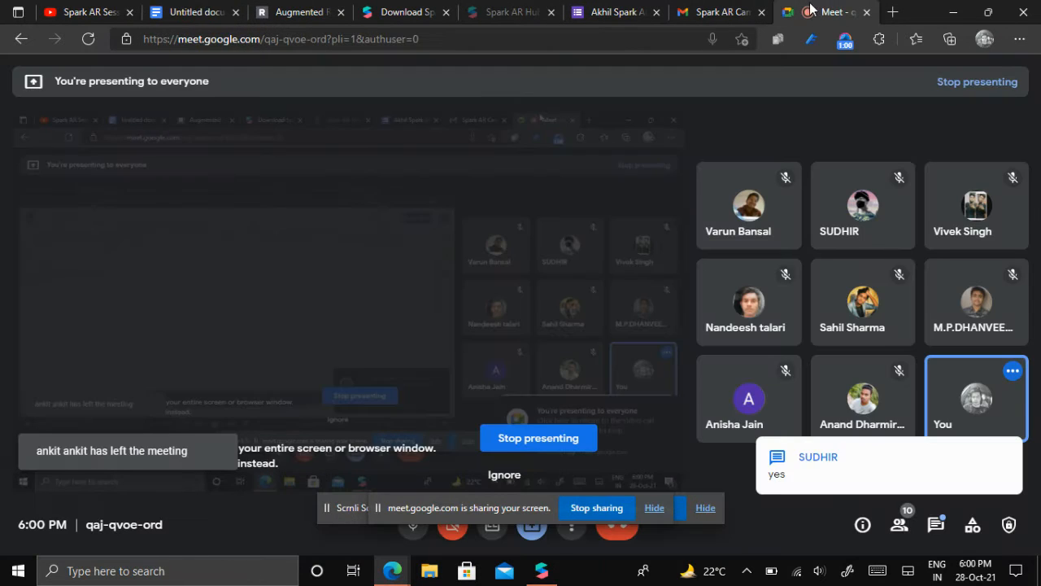
click(203, 10)
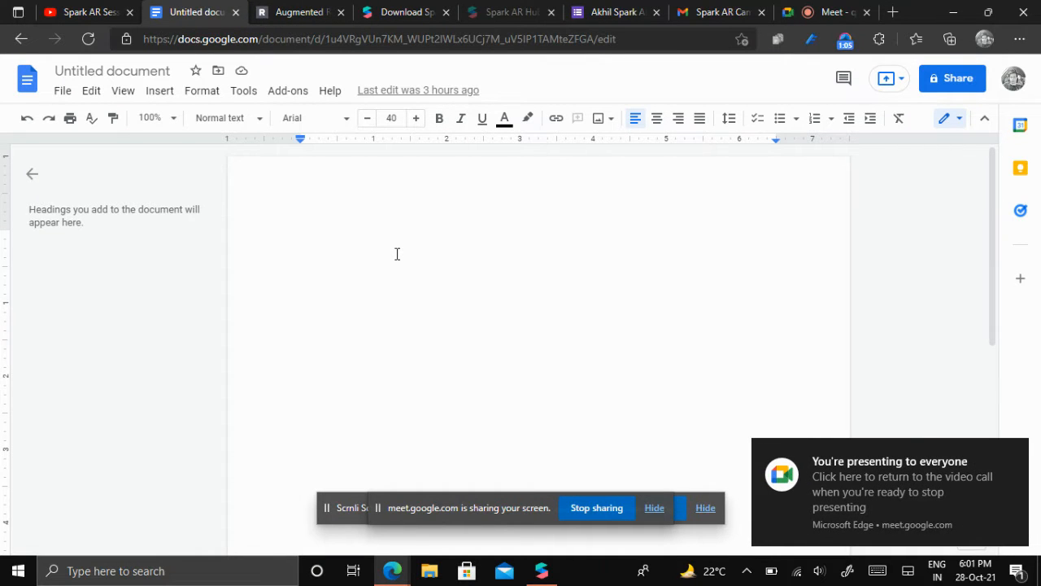
text(Sp)
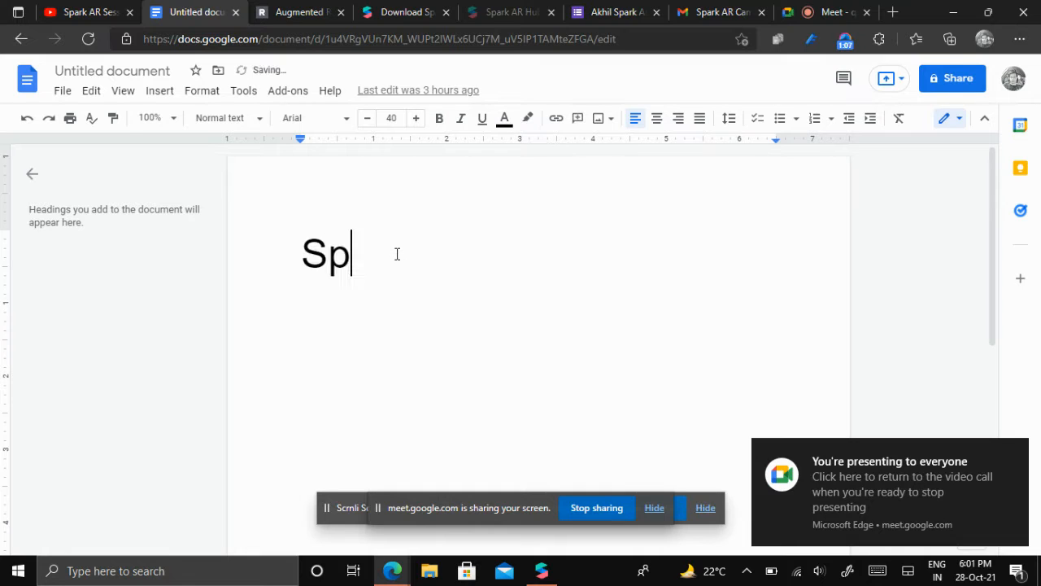
text(r)
key(BackSpace)
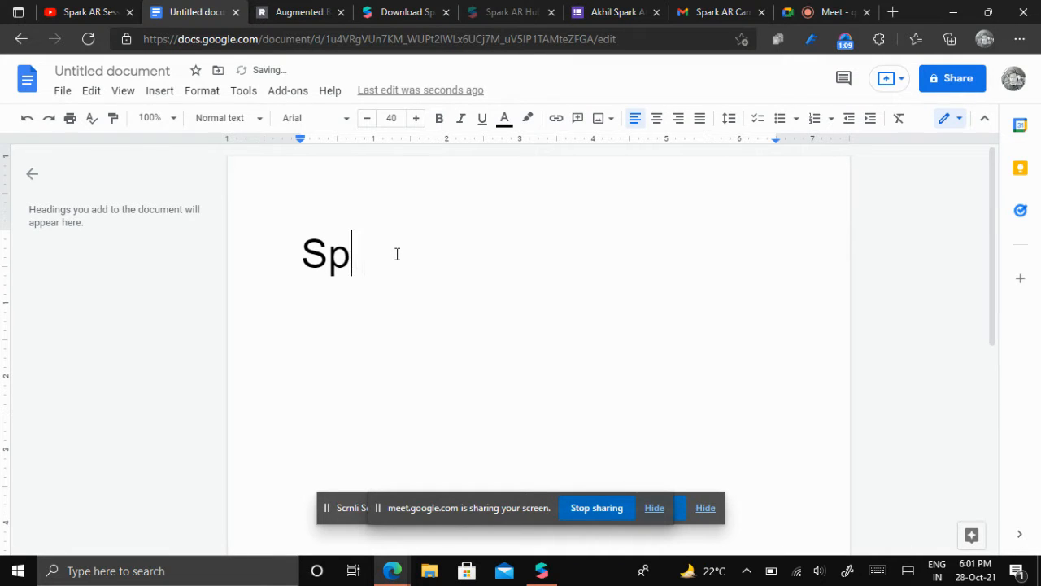
text(ark)
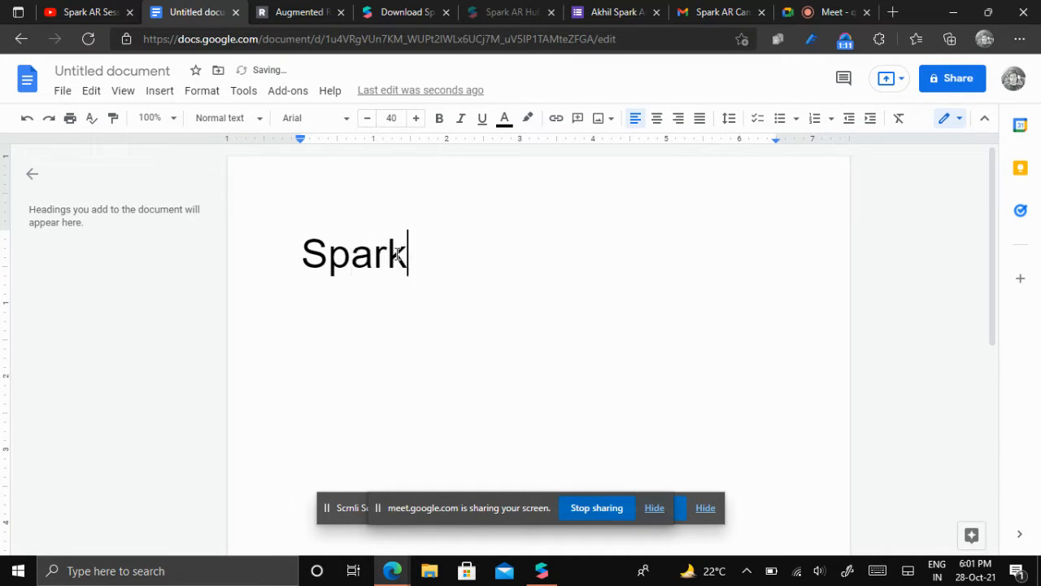
text( AR)
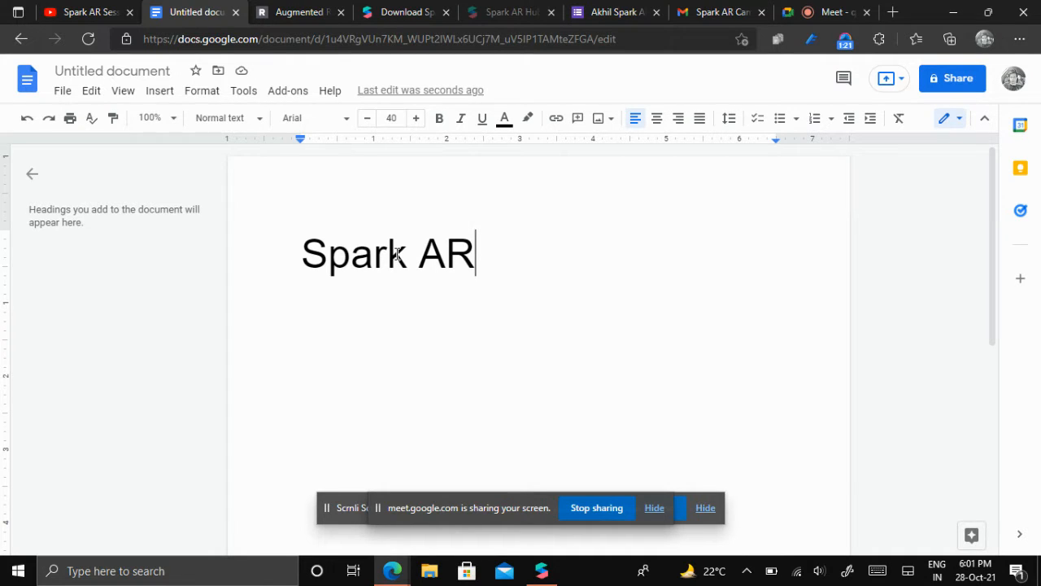
text(: )
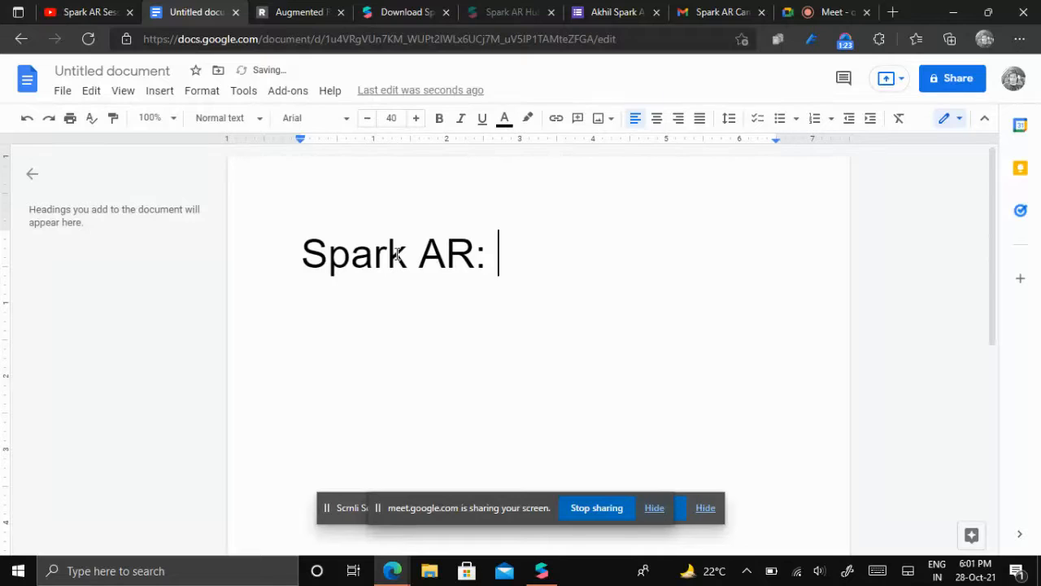
Add "WINDOWS+MAC=MOBILE" after "Spark AR:" in the document
text(M)
key(BackSpace)
text(W)
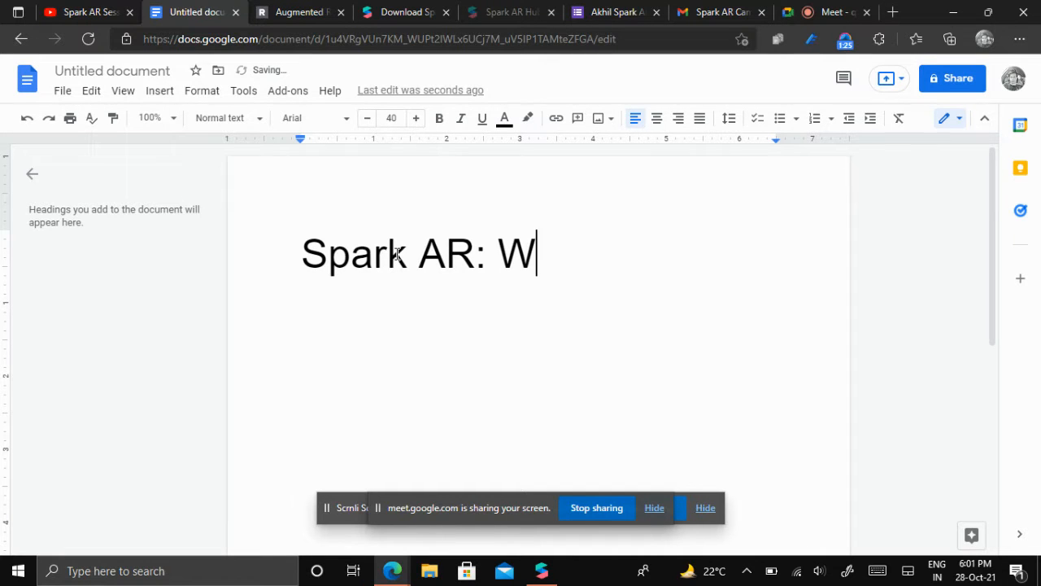
text(INDOWS+)
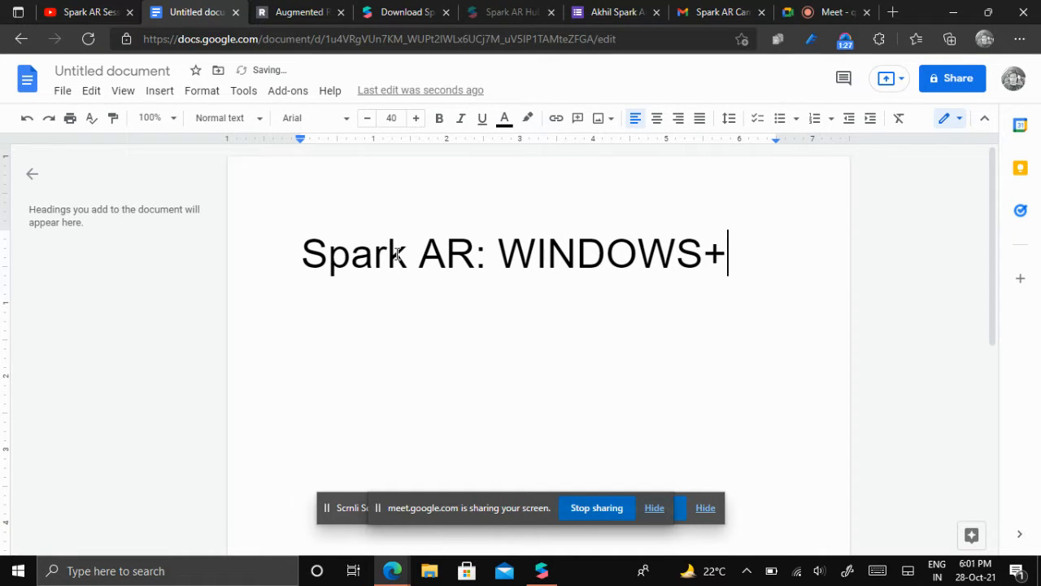
text(MAC)
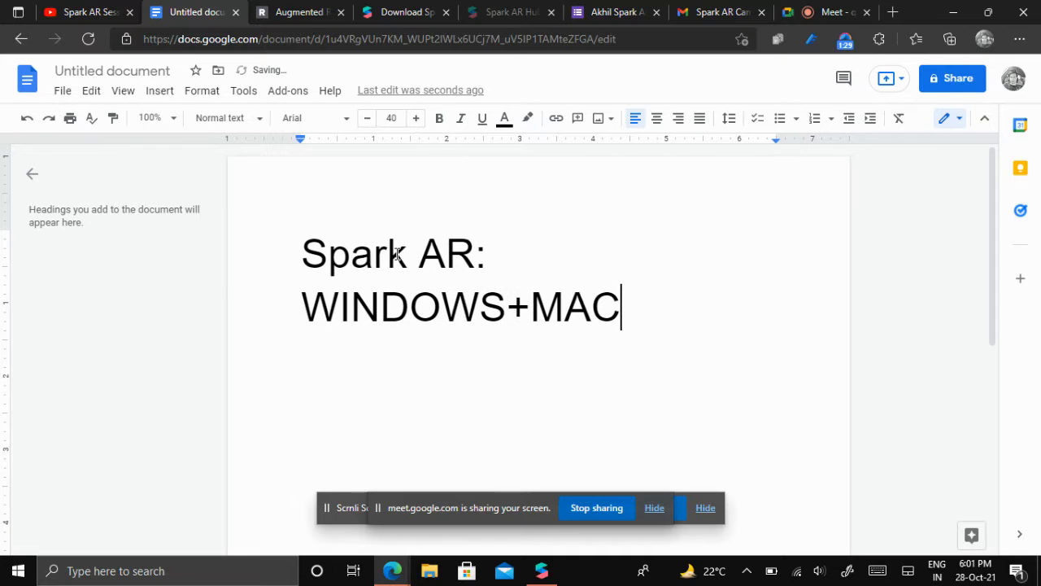
text(+)
key(BackSpace)
text(=)
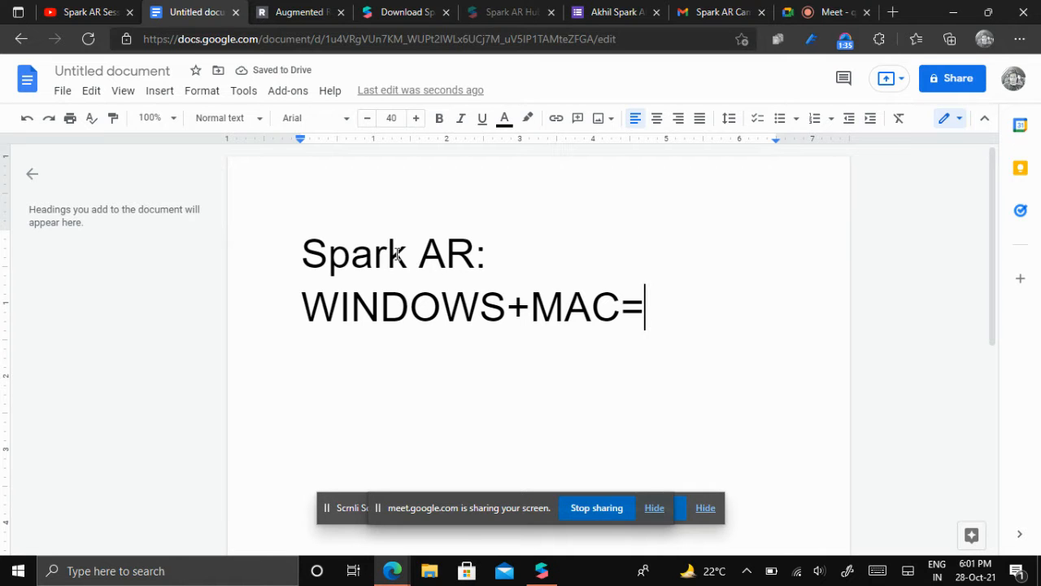
text(MOBILE)
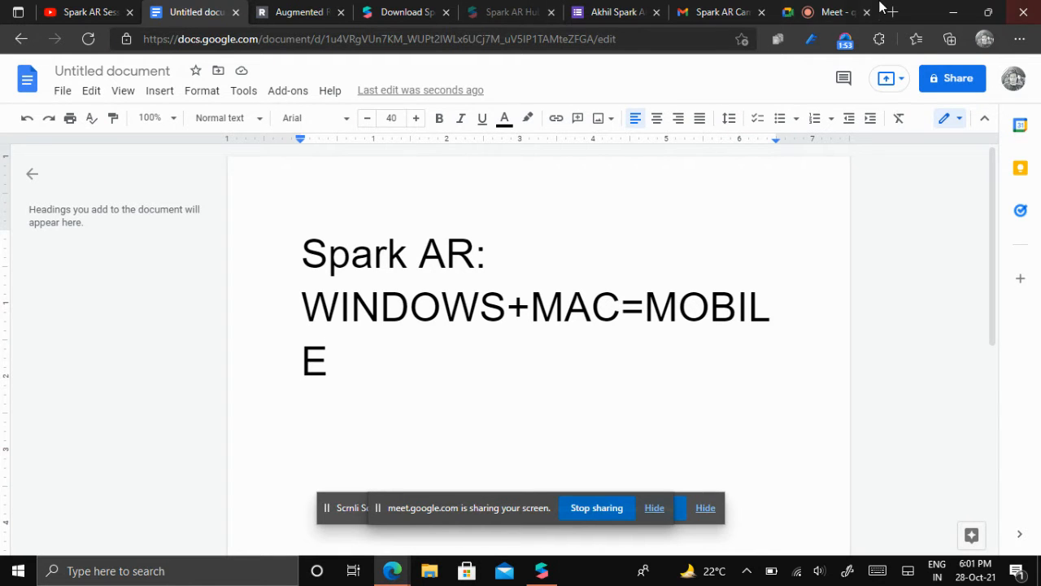
Switch to Google Meet to admit the two participants asking to join one after the other, returning to the untitled document each time
click(838, 13)
click(673, 150)
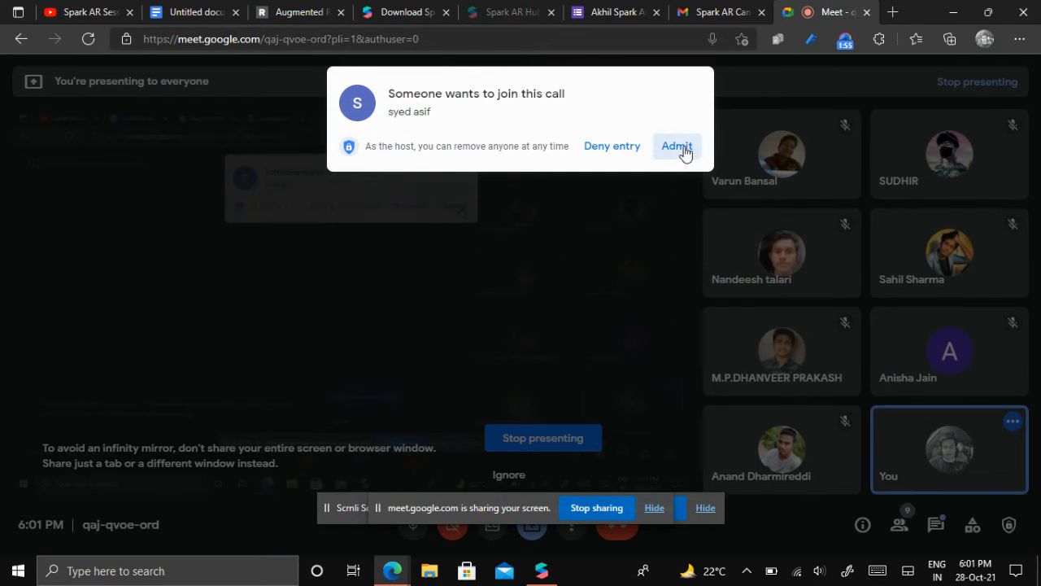
click(155, 9)
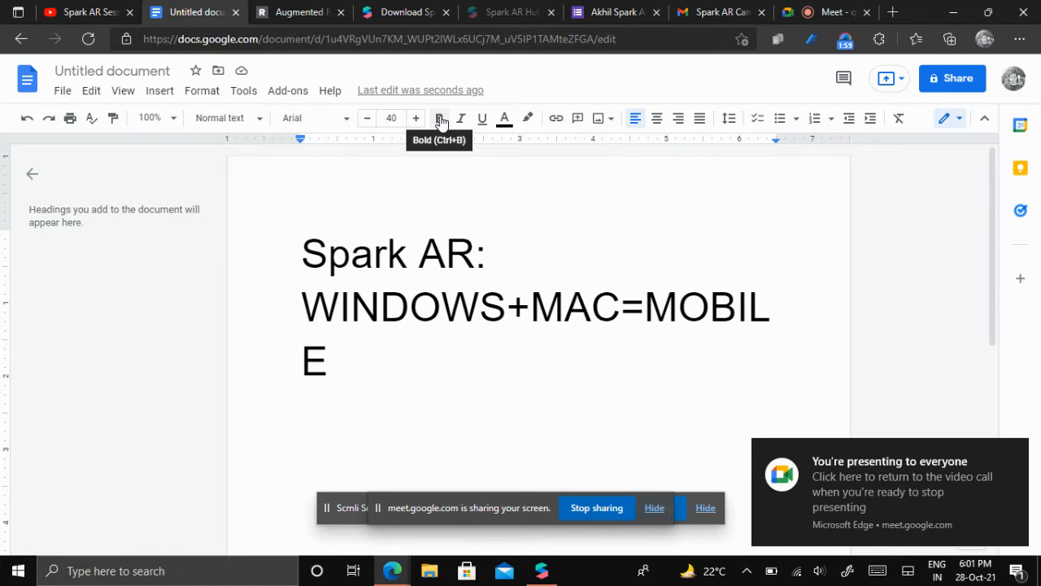
click(838, 12)
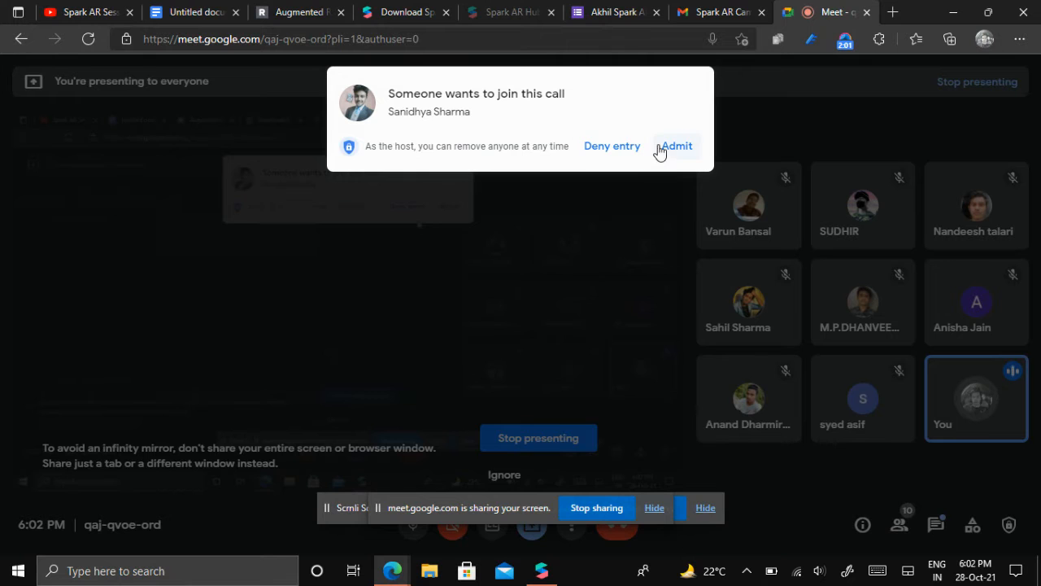
click(672, 149)
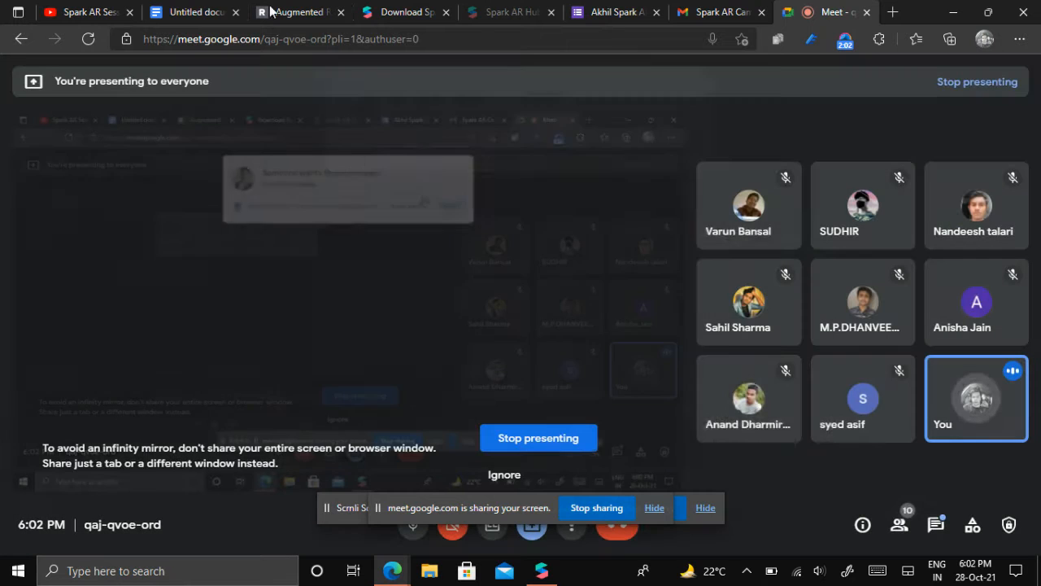
click(222, 7)
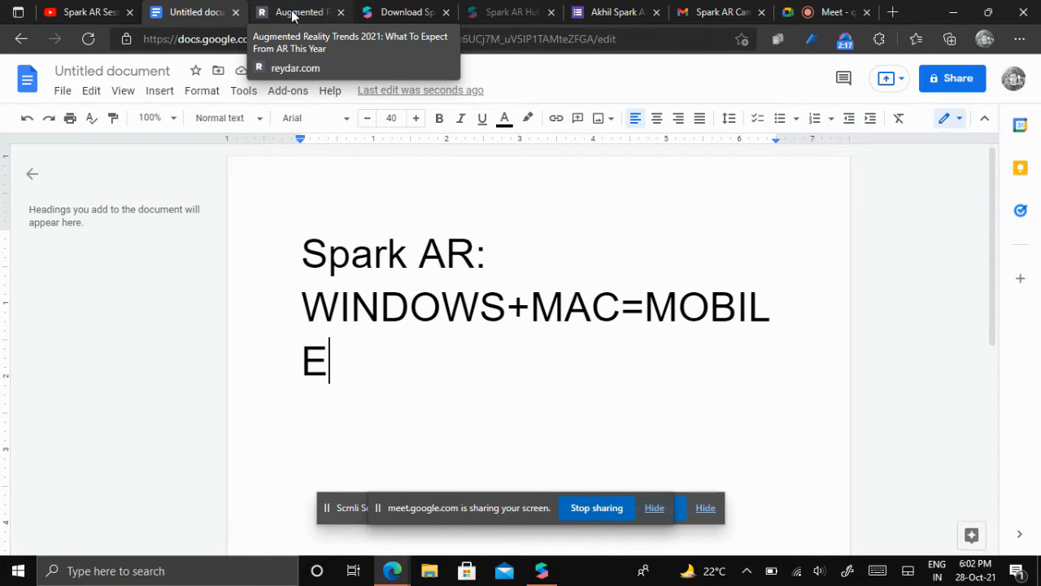
Switch to the Reydar augmented reality trends article and highlight its introduction from "Augmented reality technology" through "1.73 billion by 2024"
click(295, 14)
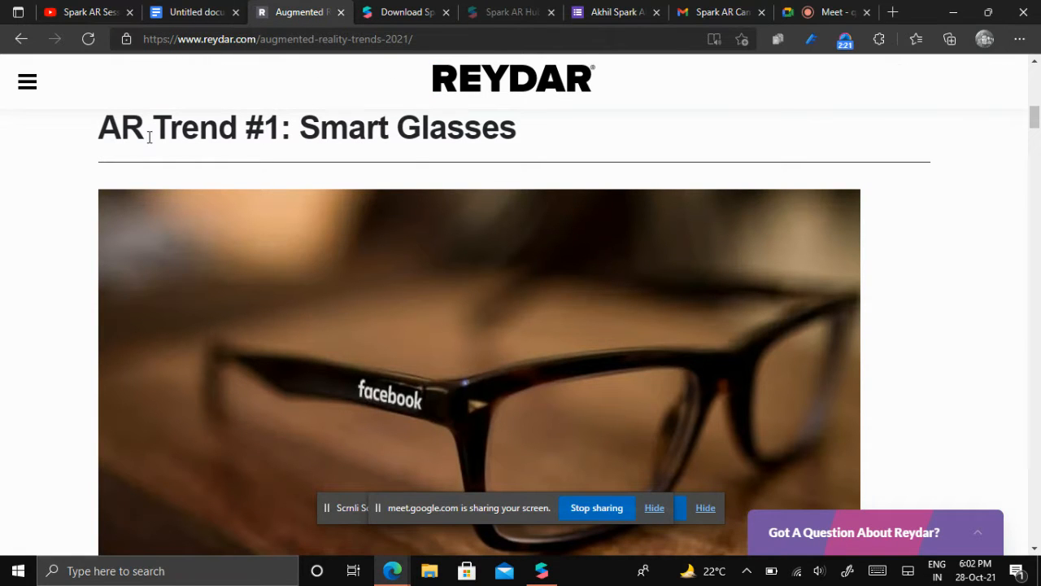
scroll(415, 180, up, 4)
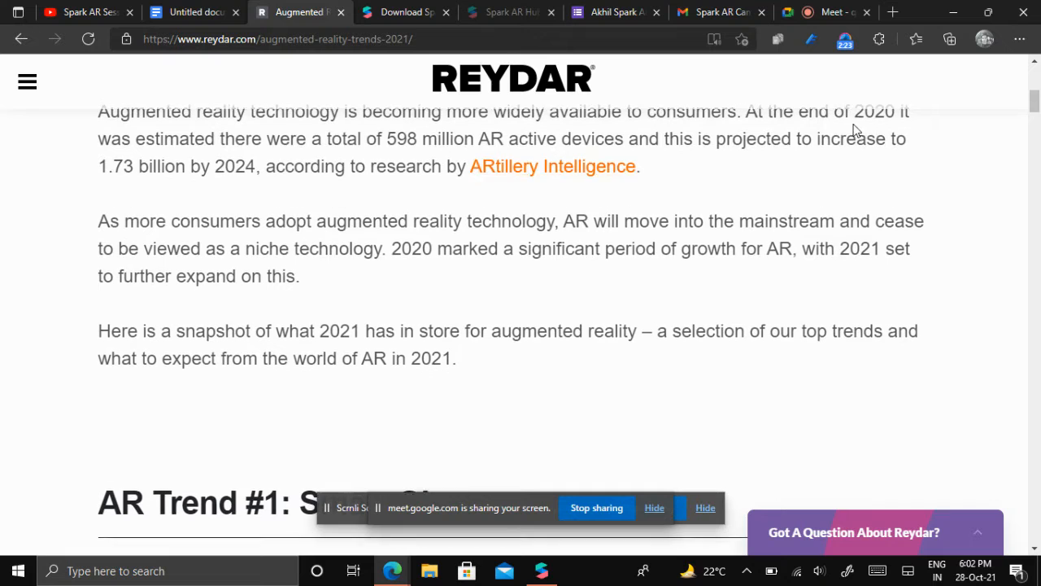
scroll(262, 302, up, 3)
scroll(298, 286, down, 1)
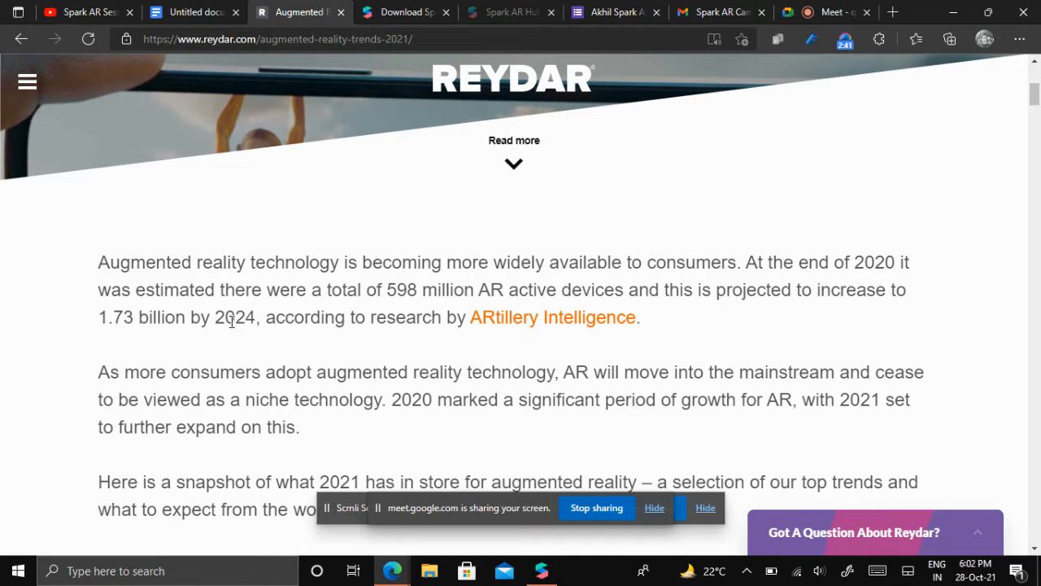
drag(99, 262, 256, 321)
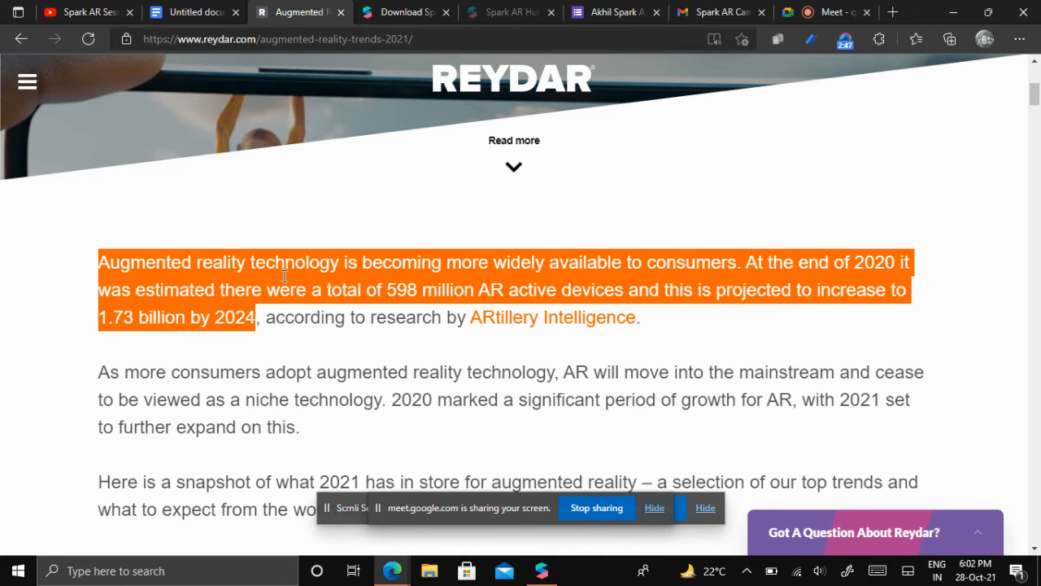
scroll(719, 242, down, 5)
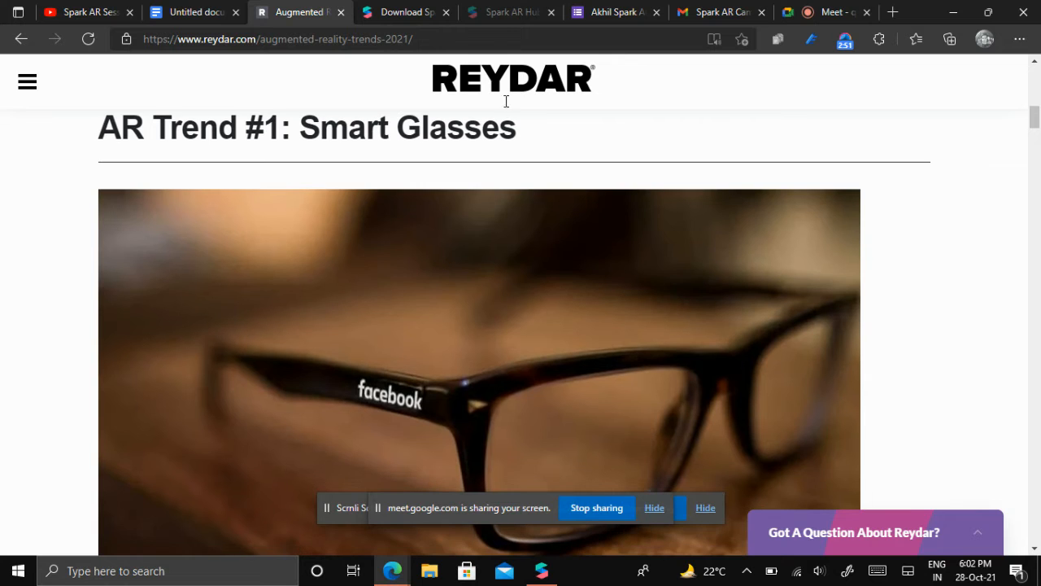
Switch to Google Meet, admit the participant waiting to join, and return to the Reydar article
click(802, 9)
click(675, 146)
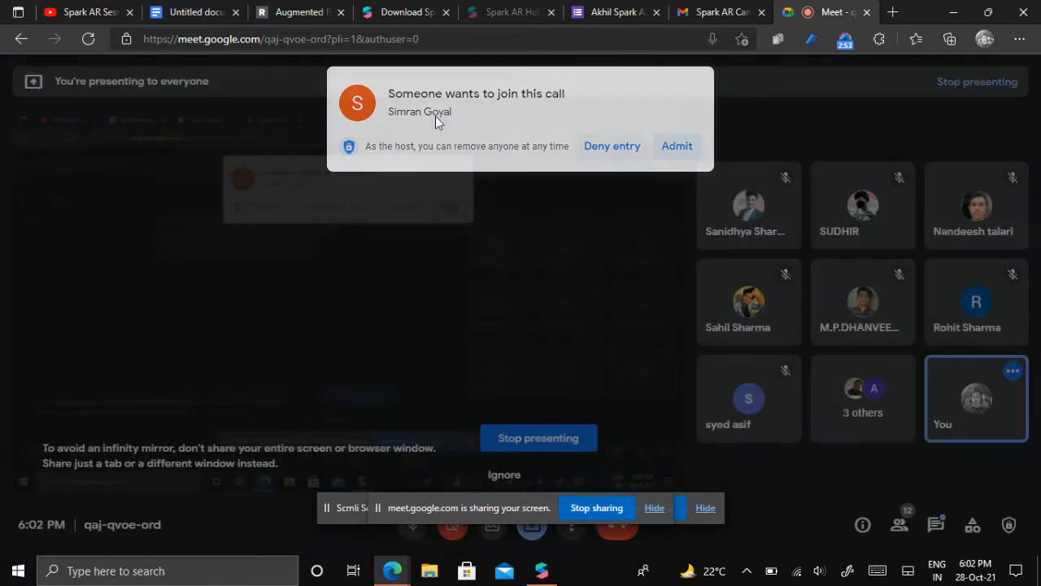
click(81, 8)
click(196, 11)
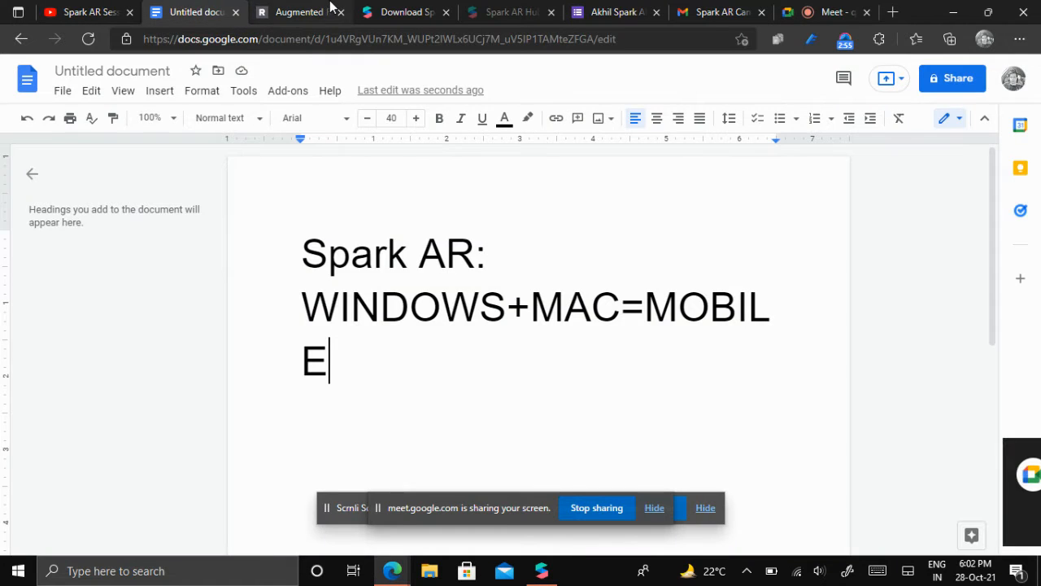
click(329, 10)
Look through the article's "AR Trend #1: Smart Glasses" section, including the Facebook glasses picture and the text beneath it
scroll(509, 260, down, 10)
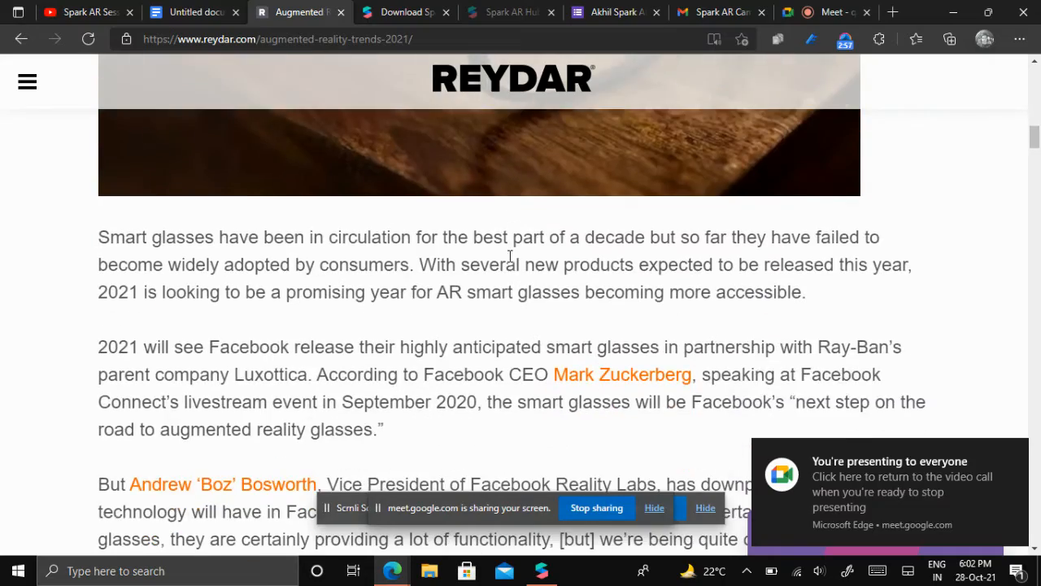
scroll(510, 262, up, 10)
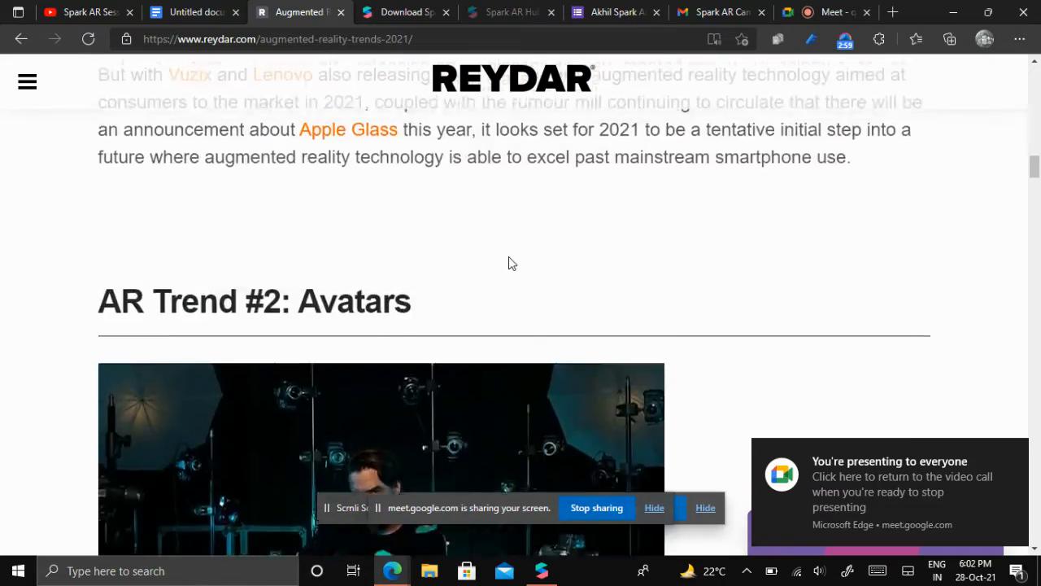
scroll(510, 262, up, 5)
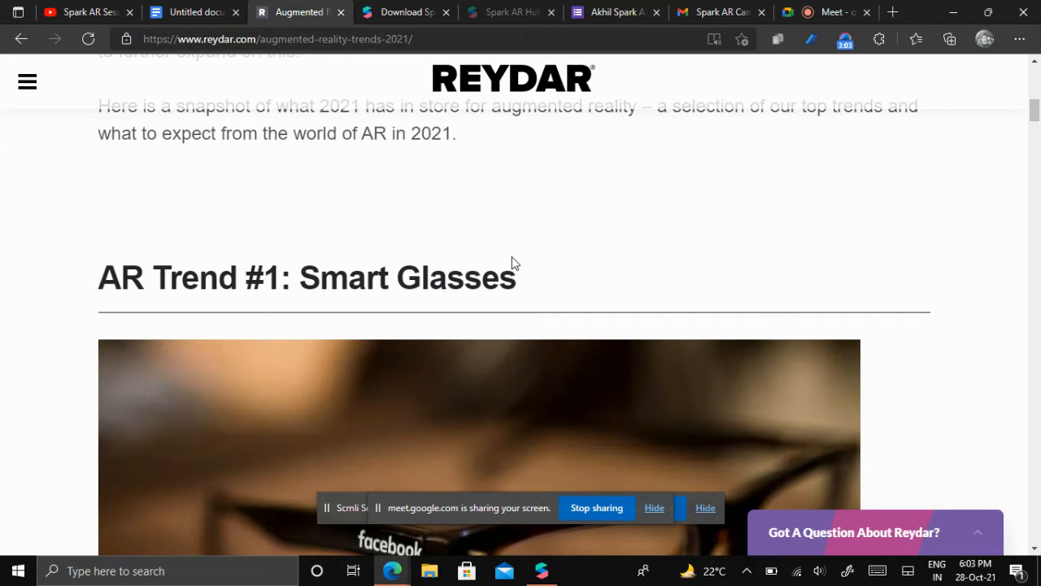
scroll(473, 288, down, 7)
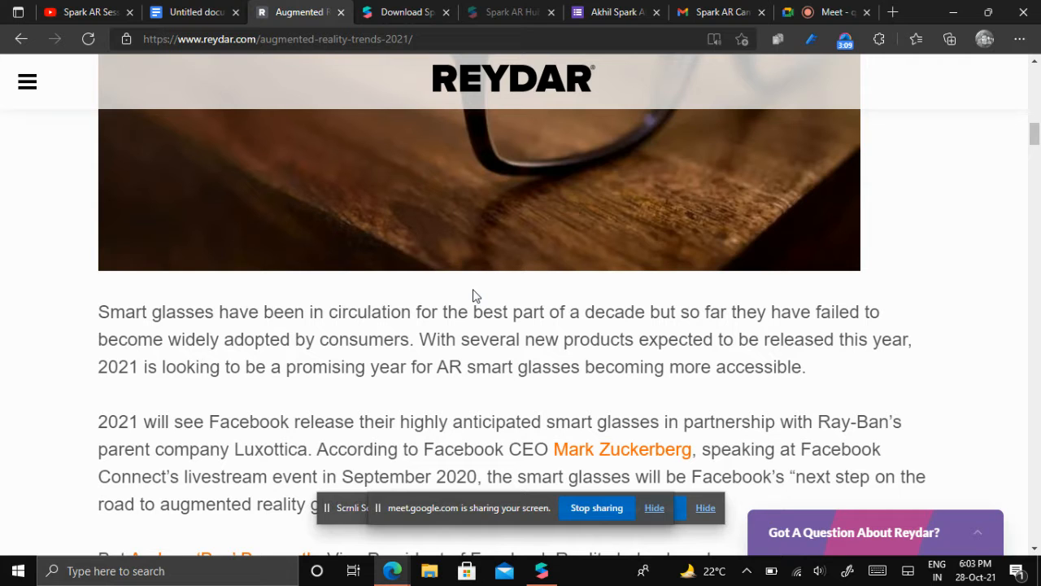
scroll(476, 295, up, 5)
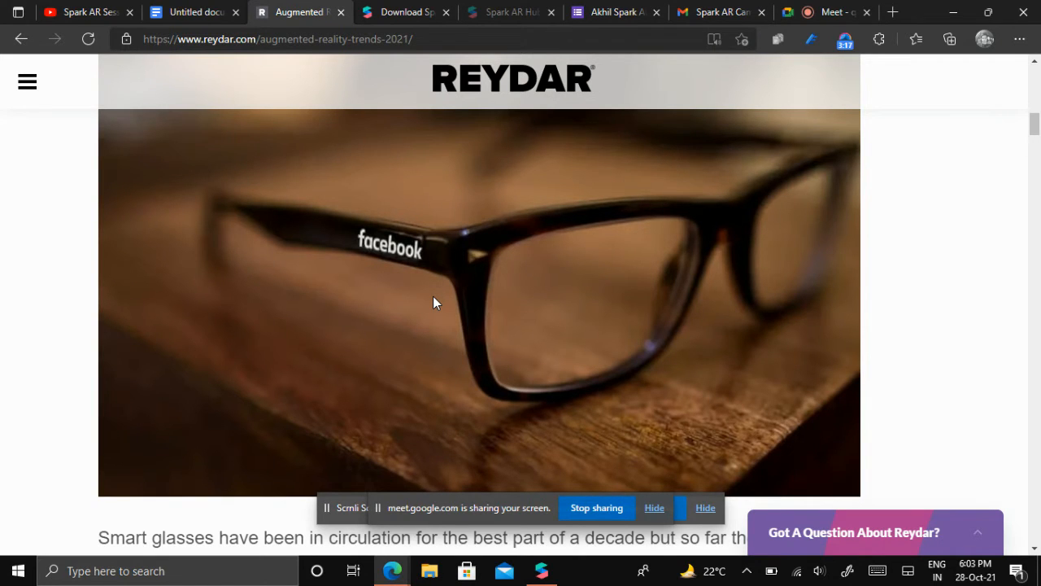
Look through the rest of the article's smart glasses section and its "AR Trend #2: Avatars" section, including the picture and text
scroll(433, 302, down, 2)
scroll(226, 223, up, 1)
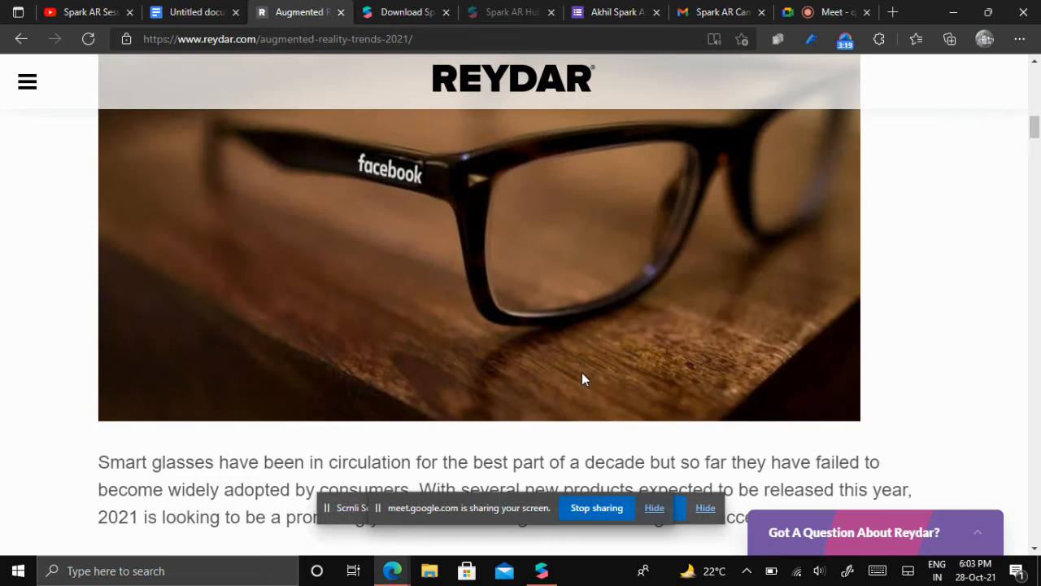
scroll(581, 378, down, 10)
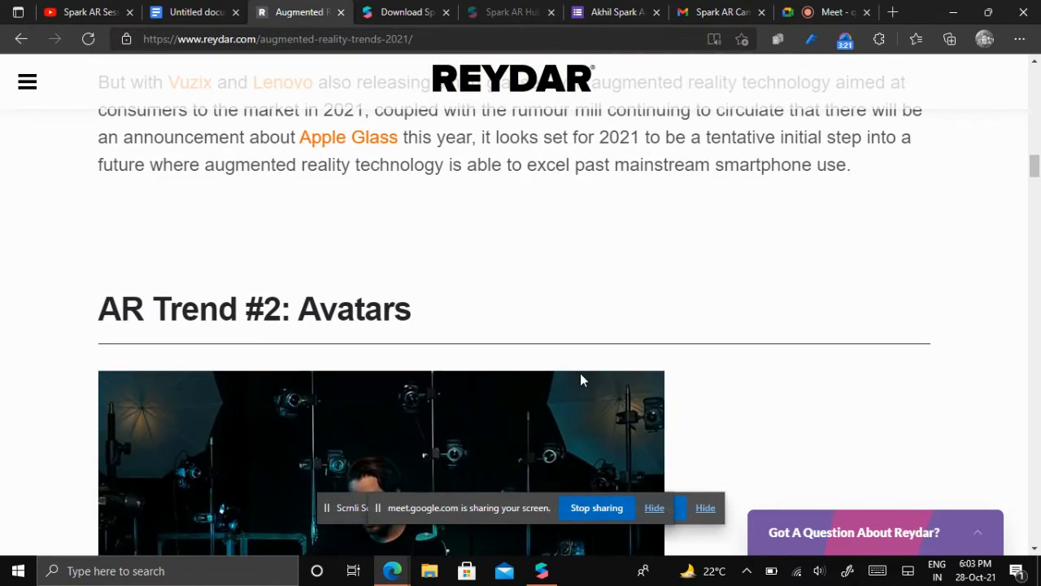
scroll(580, 376, down, 2)
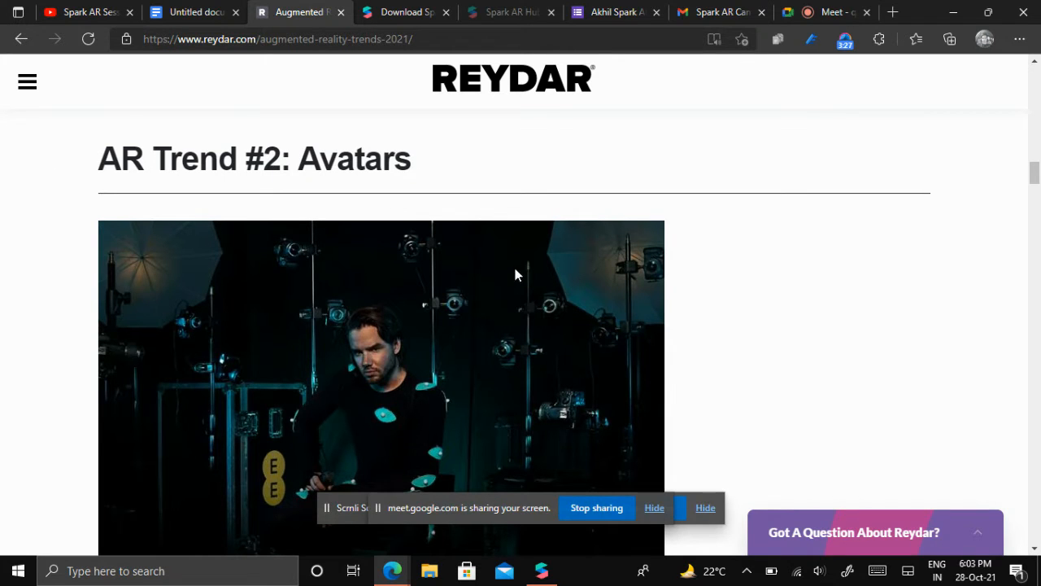
scroll(499, 170, down, 8)
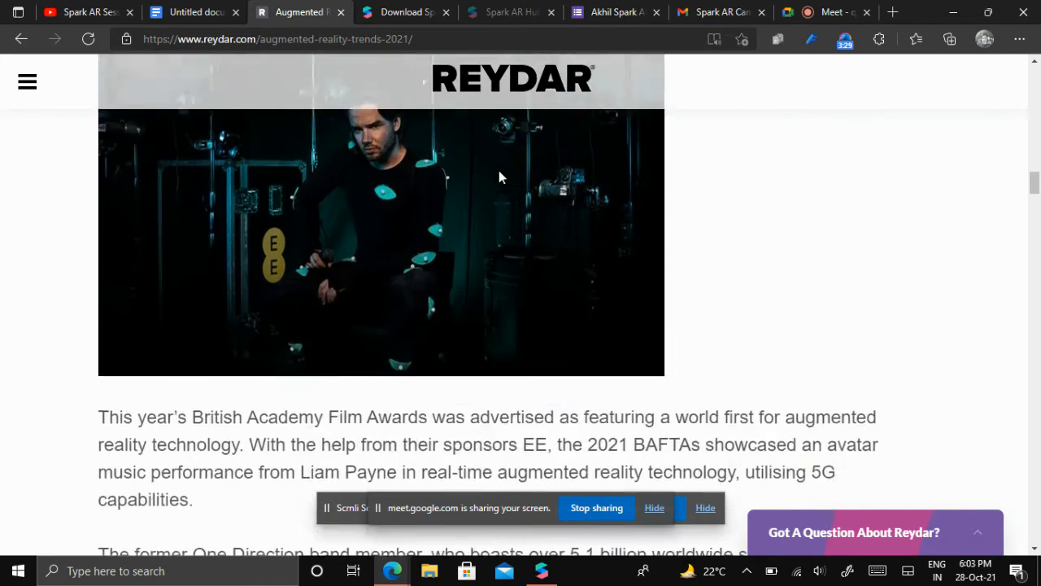
scroll(502, 178, down, 5)
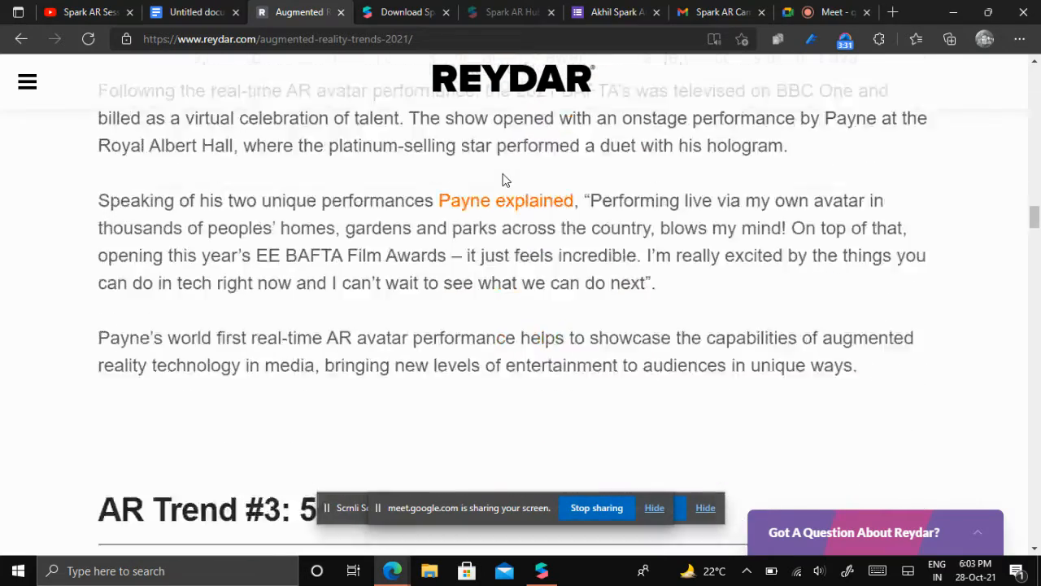
Look through the "AR Trend #3: 5G" section, including the BBC The Green Planet picture and the paragraphs on 5G benefits
scroll(504, 174, down, 3)
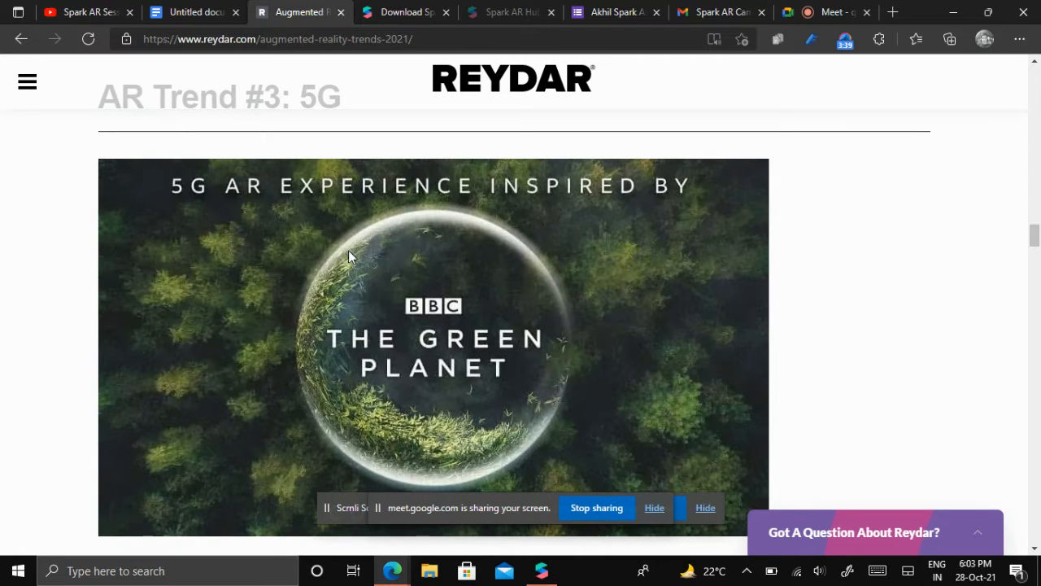
scroll(430, 252, down, 2)
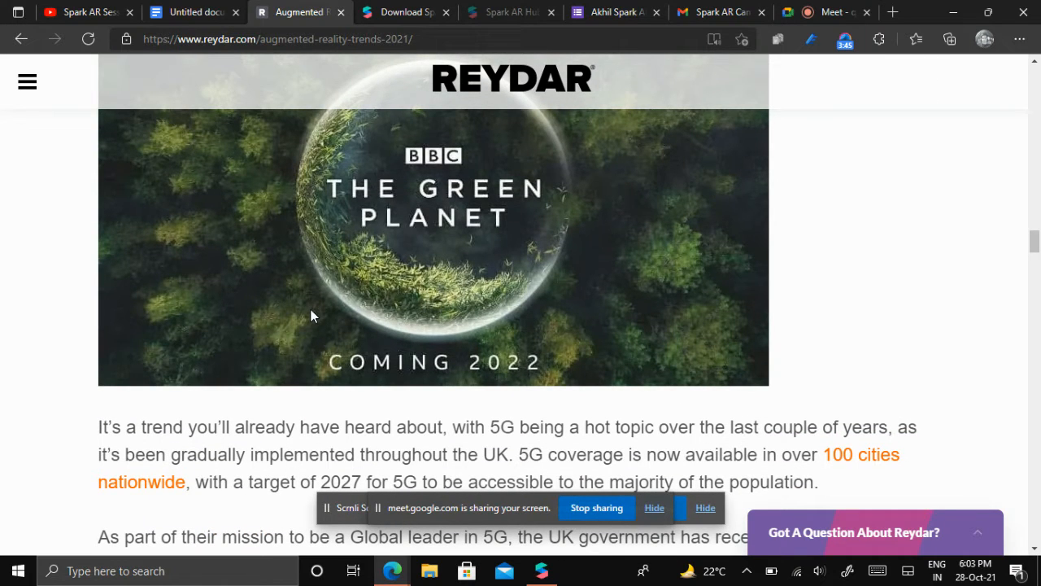
scroll(355, 313, down, 5)
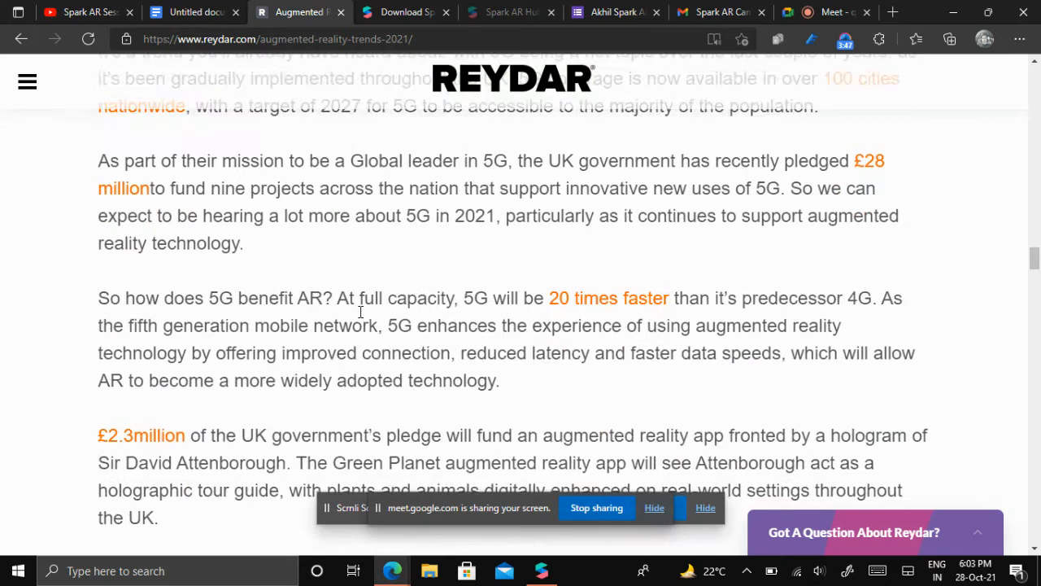
scroll(360, 317, down, 1)
Look through the "AR Trend #4: Education" section, showing the Gibson App video and the text beneath it
scroll(360, 318, down, 8)
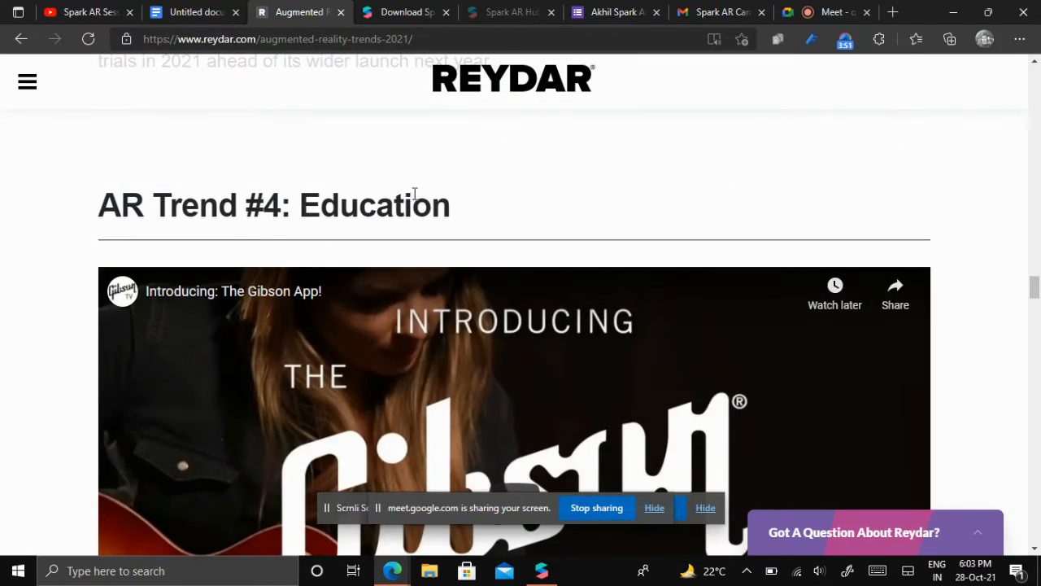
scroll(415, 193, down, 3)
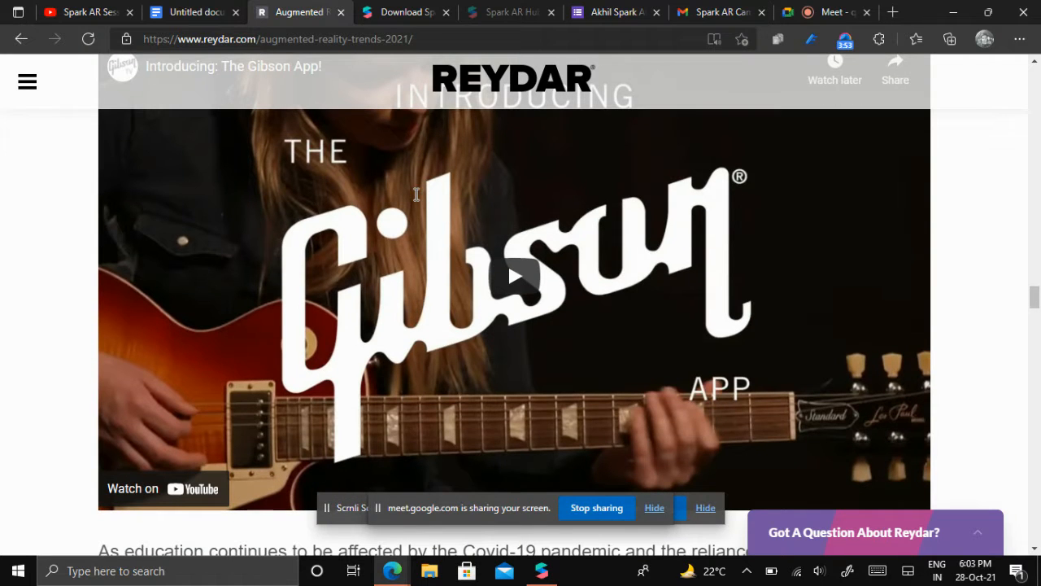
scroll(415, 193, down, 2)
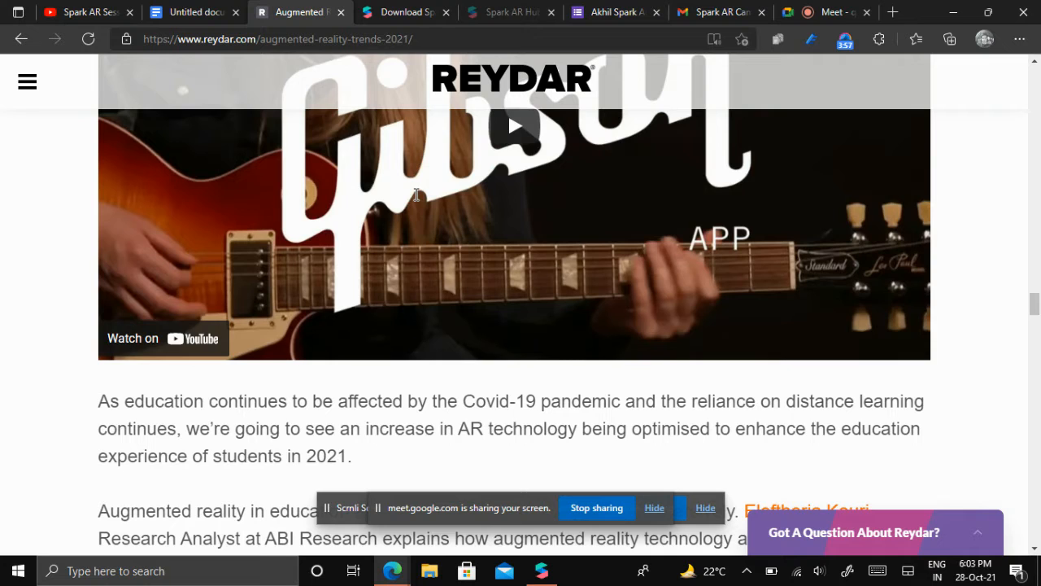
scroll(416, 195, up, 2)
scroll(416, 195, down, 1)
scroll(417, 195, up, 1)
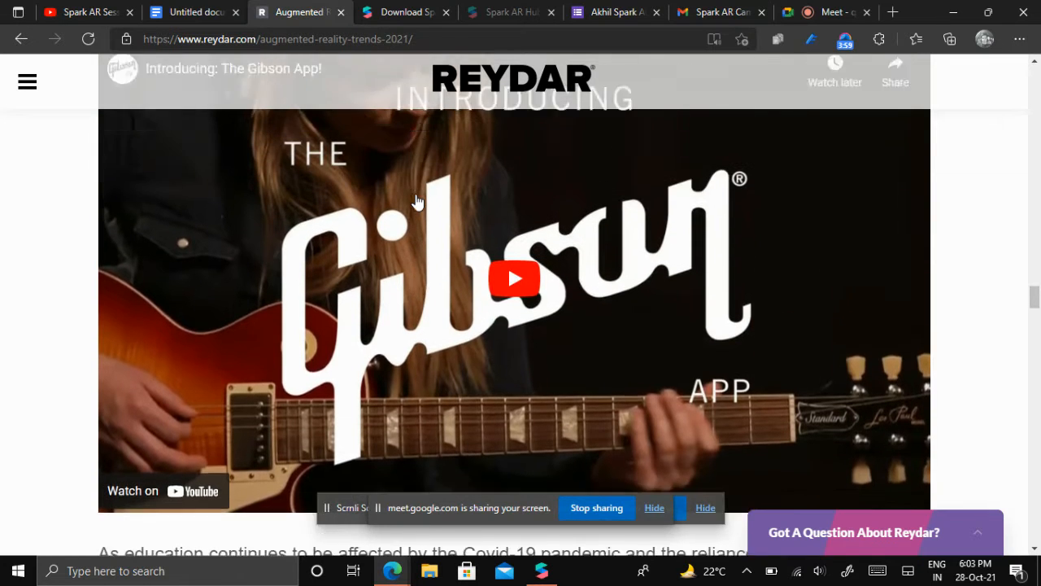
scroll(416, 201, up, 4)
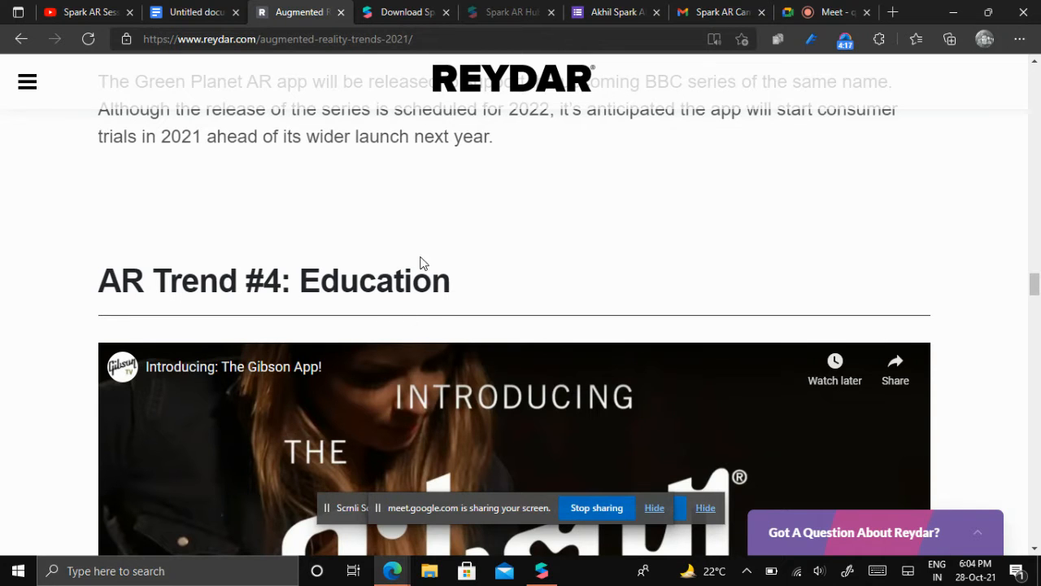
scroll(423, 263, down, 3)
scroll(423, 272, down, 4)
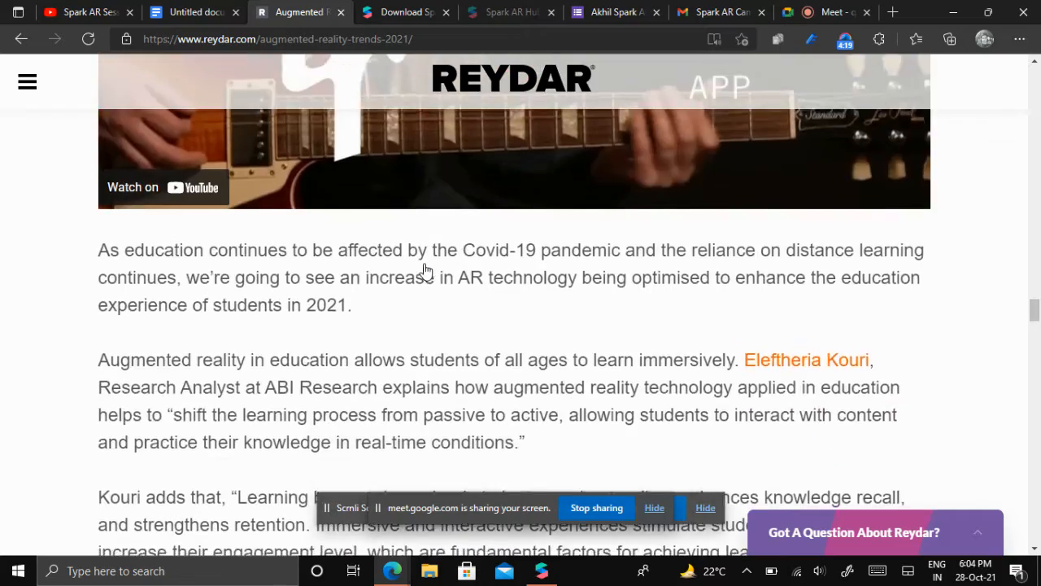
Move on to the "AR Trend #5: Theme Park Rides" section and show its Mario Kart ride video
scroll(425, 270, down, 7)
scroll(424, 268, down, 2)
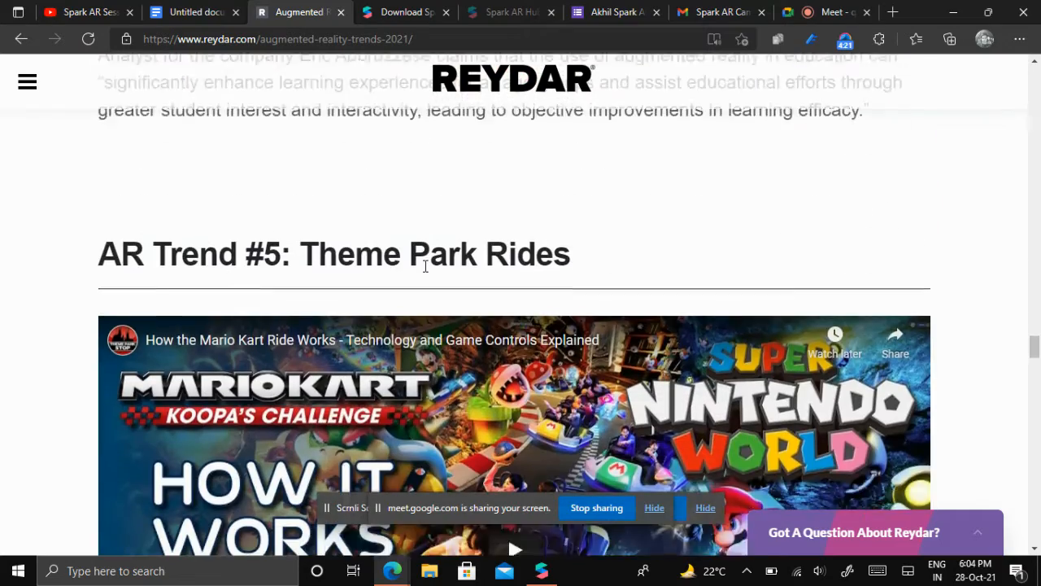
scroll(432, 213, down, 2)
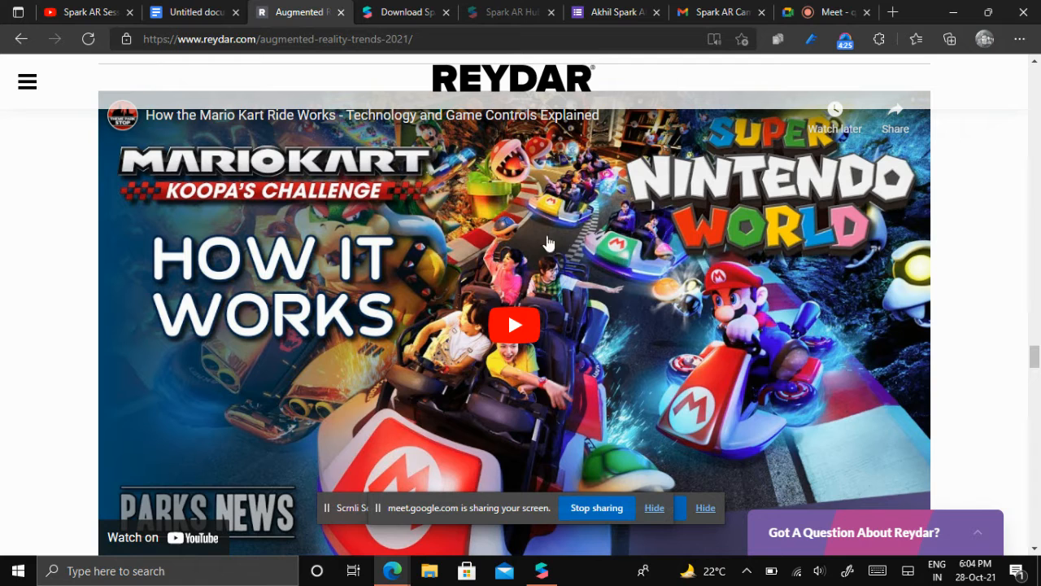
Switch to Google Meet twice to check the call, viewing the untitled document and the Reydar article in between
click(797, 11)
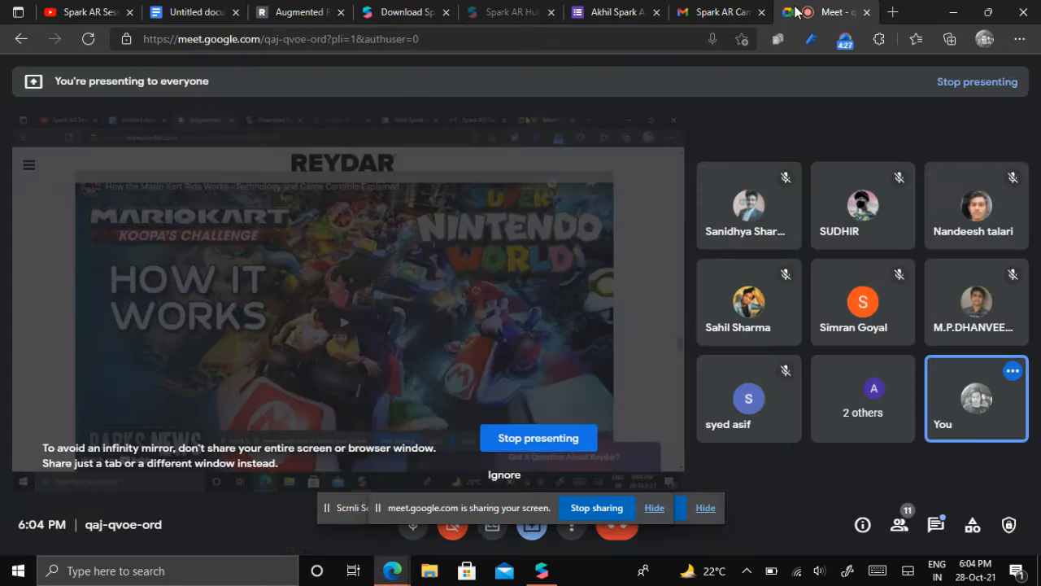
click(175, 12)
scroll(457, 250, down, 2)
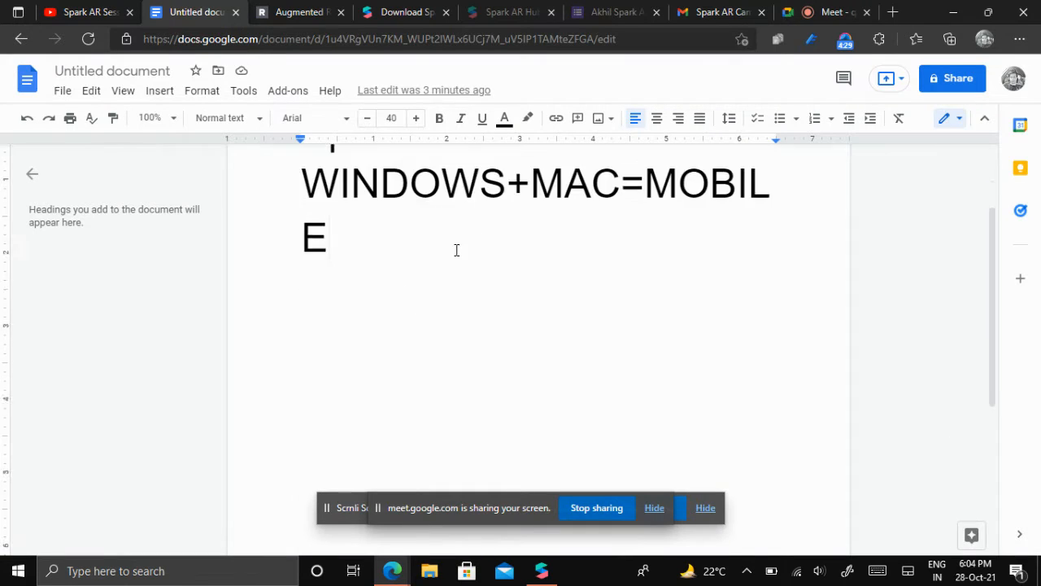
scroll(457, 250, up, 1)
key(ctrl+Tab)
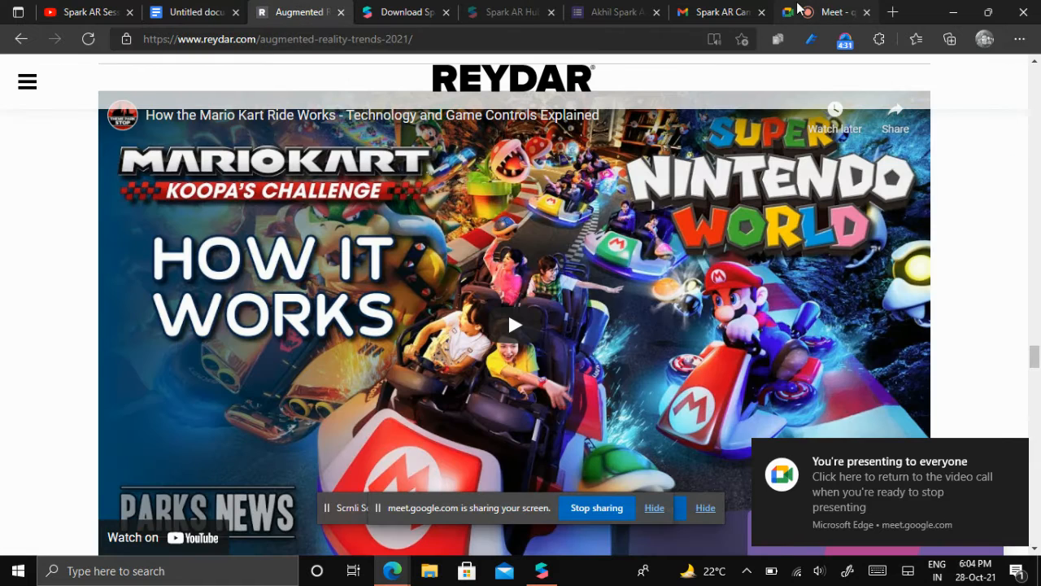
click(801, 11)
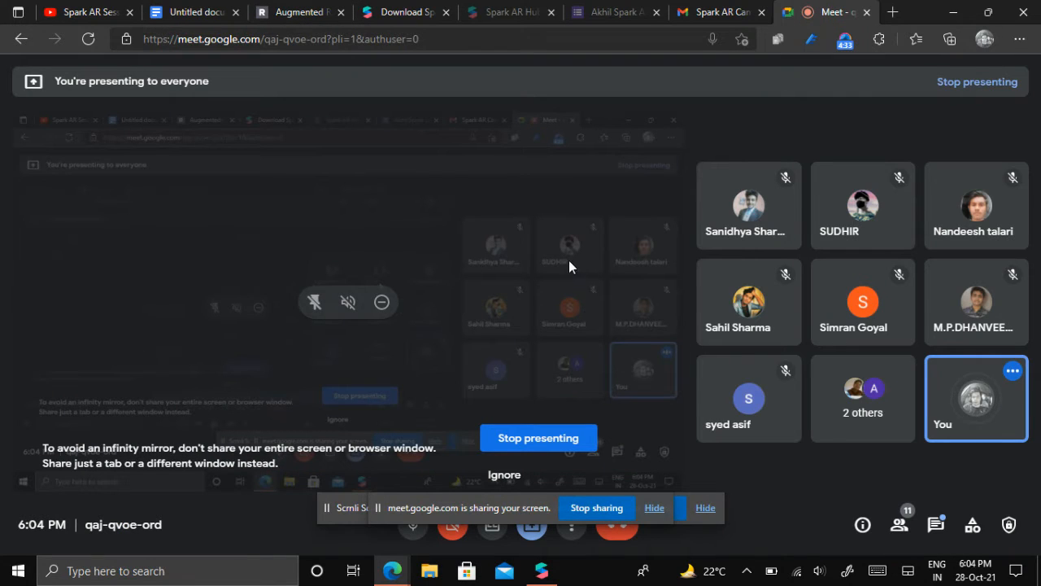
Return to the Reydar article and look through the theme park text and the "AR Trend #6: LiDAR" heading and picture
click(300, 13)
scroll(554, 380, down, 4)
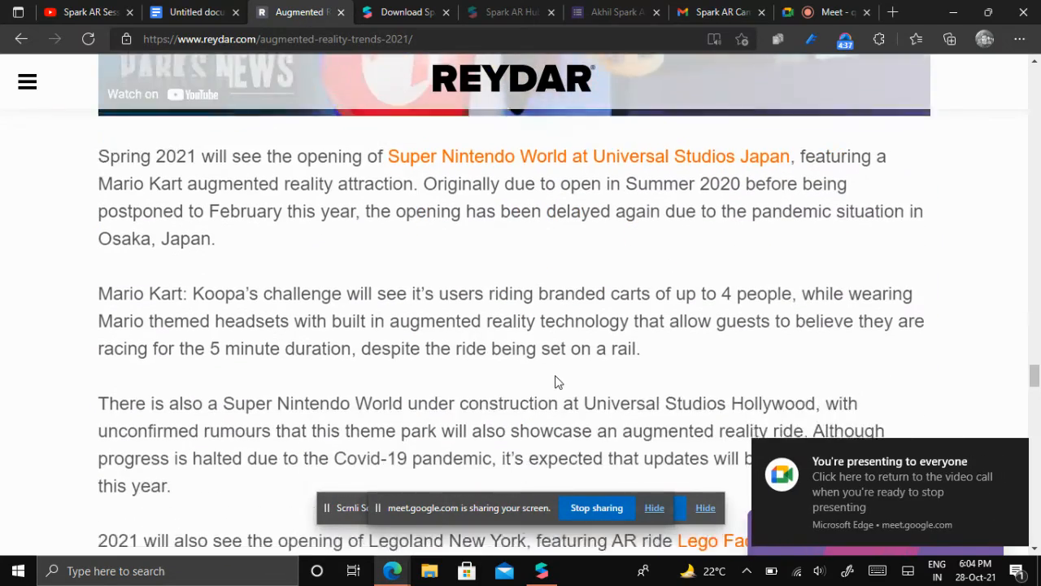
scroll(555, 380, down, 7)
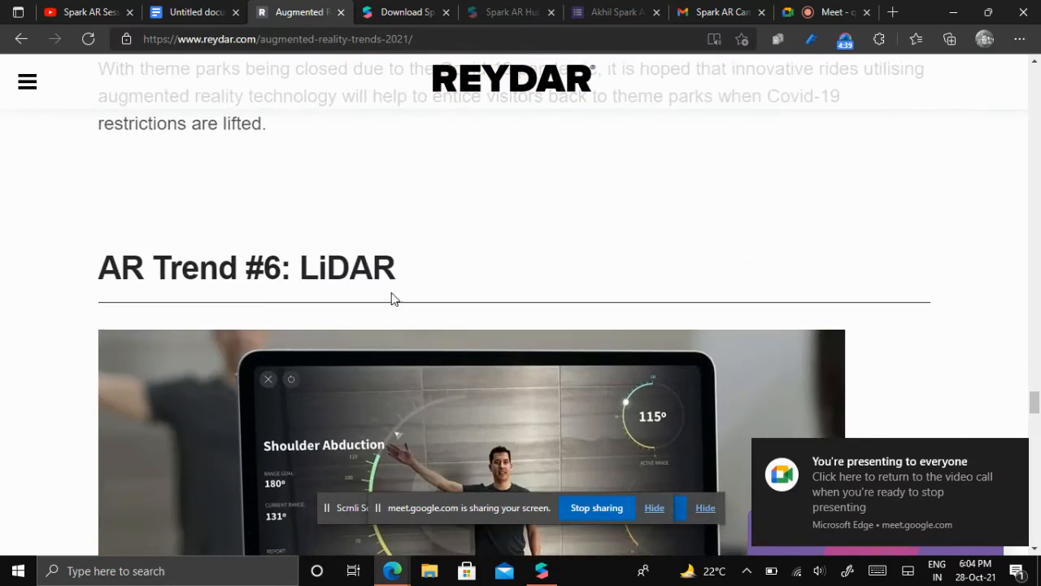
scroll(394, 298, down, 3)
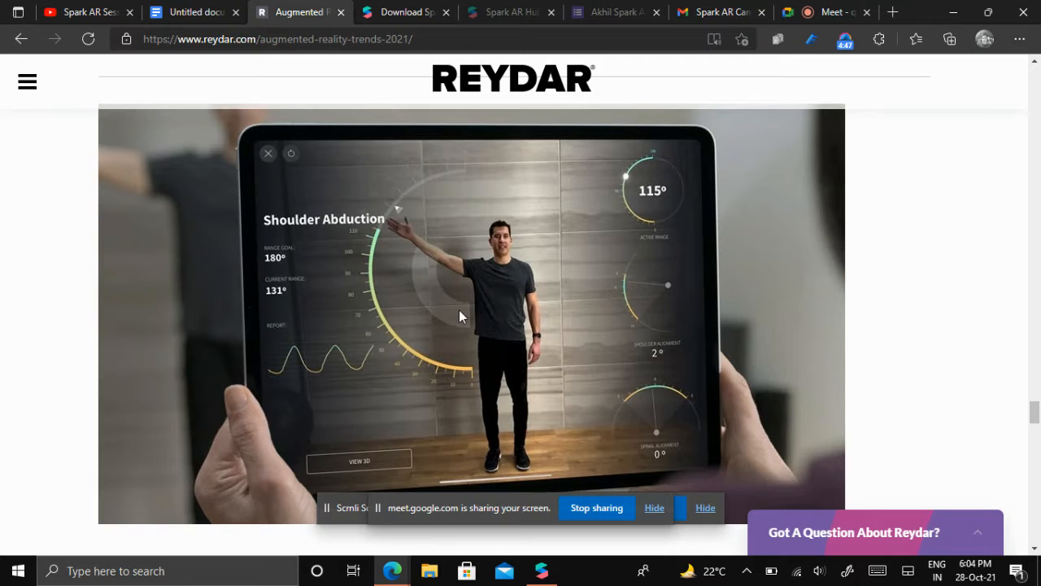
scroll(459, 310, up, 1)
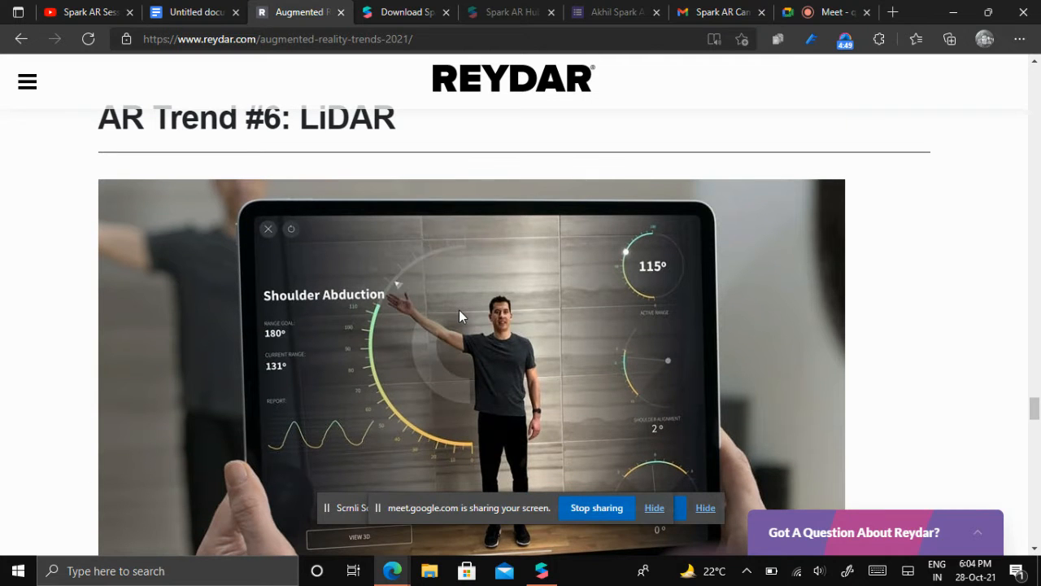
Switch to Google Meet, admit the participant waiting to join, and return to the article's LiDAR section
click(826, 12)
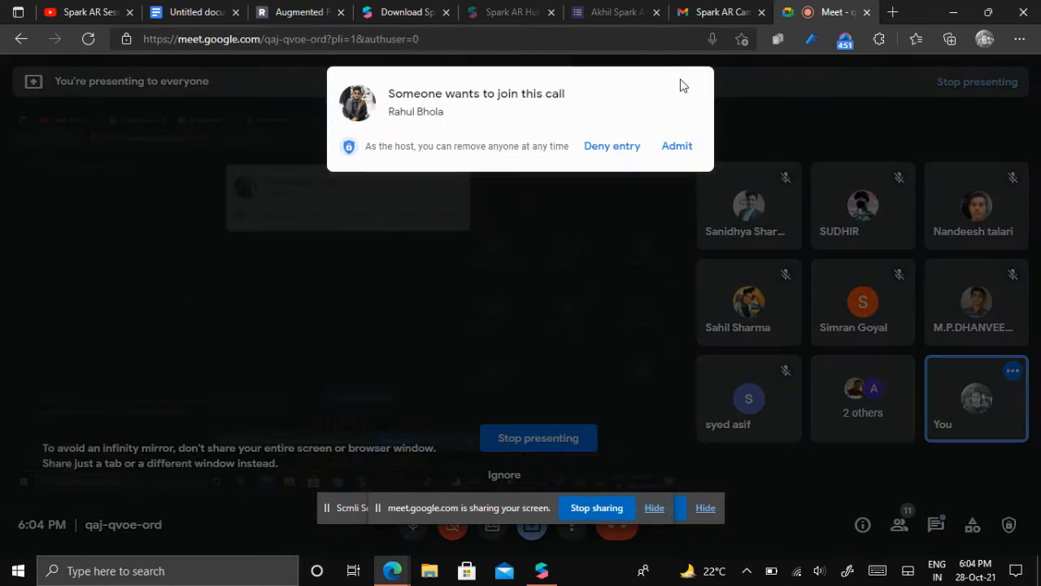
click(677, 146)
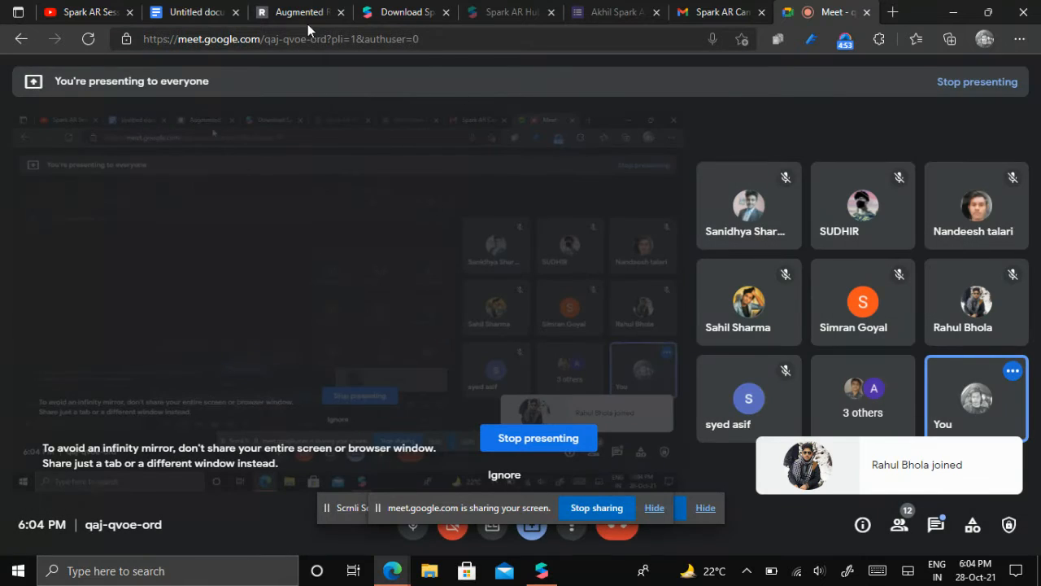
click(305, 18)
scroll(623, 210, down, 3)
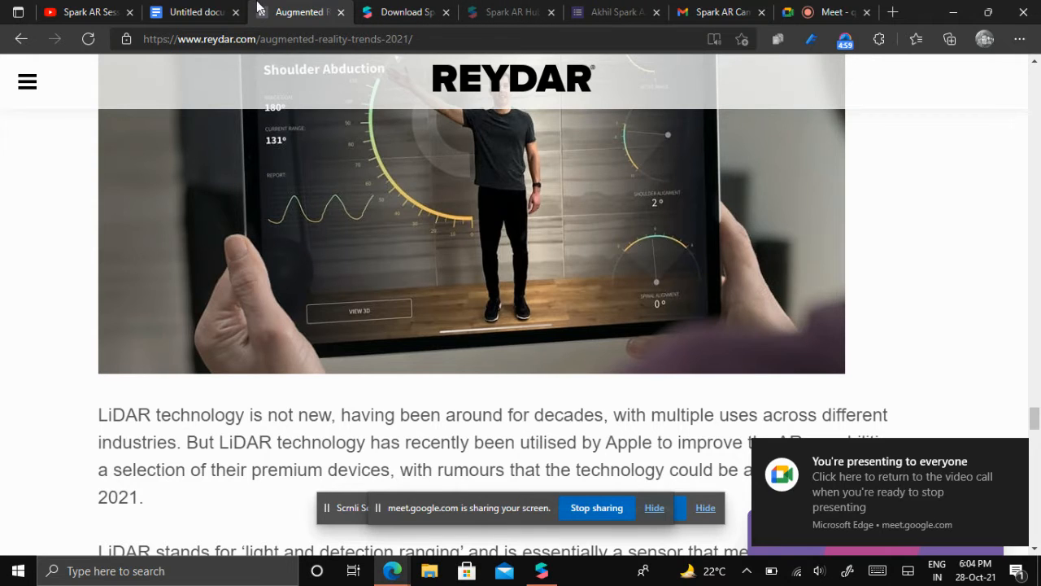
Switch to the untitled document and add the heading "Carrers Avaliable iN AR:" in font size 30 below the platforms note
click(213, 8)
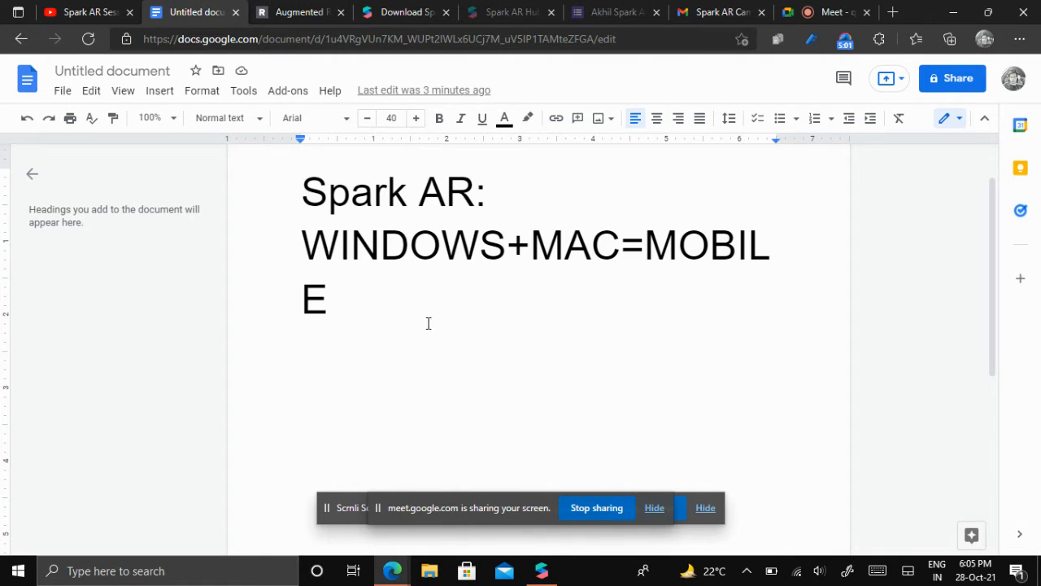
key(Return)
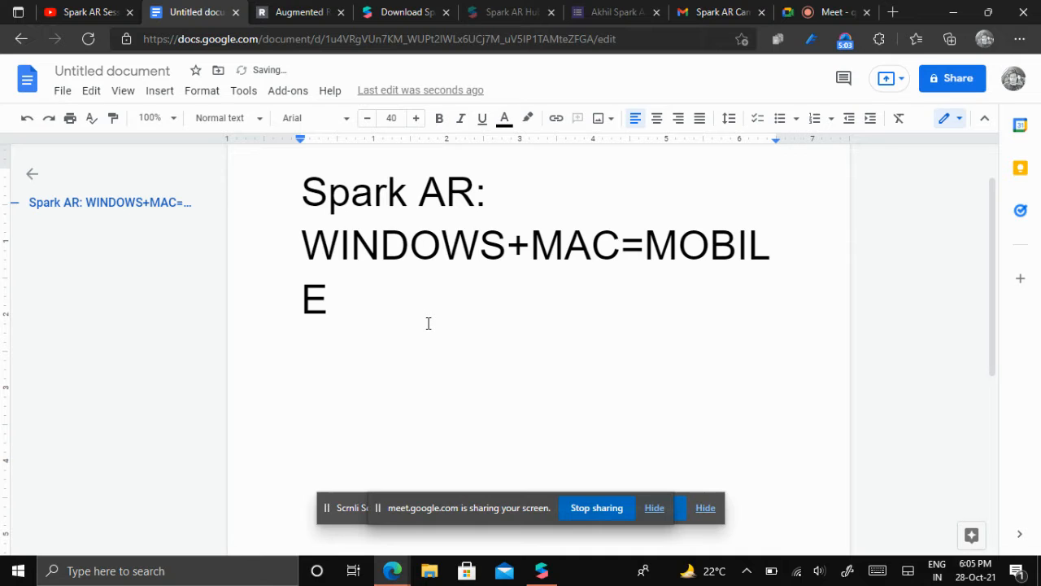
key(Return)
text(Carrers in)
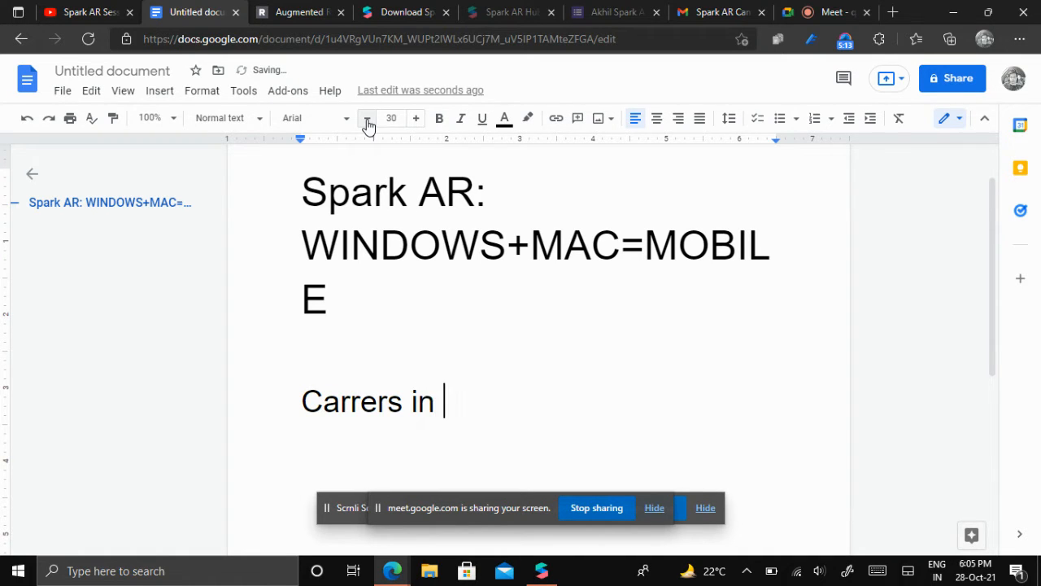
key(BackSpace)
key(BackSpace)
key(BackSpace)
text(Avai)
key(BackSpace)
text(liable iN )
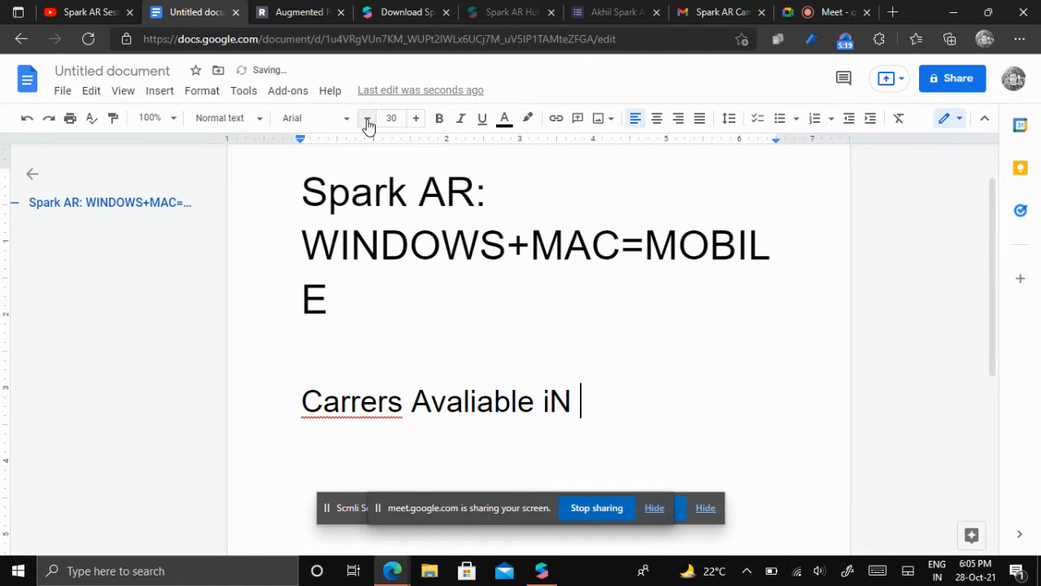
text(AR)
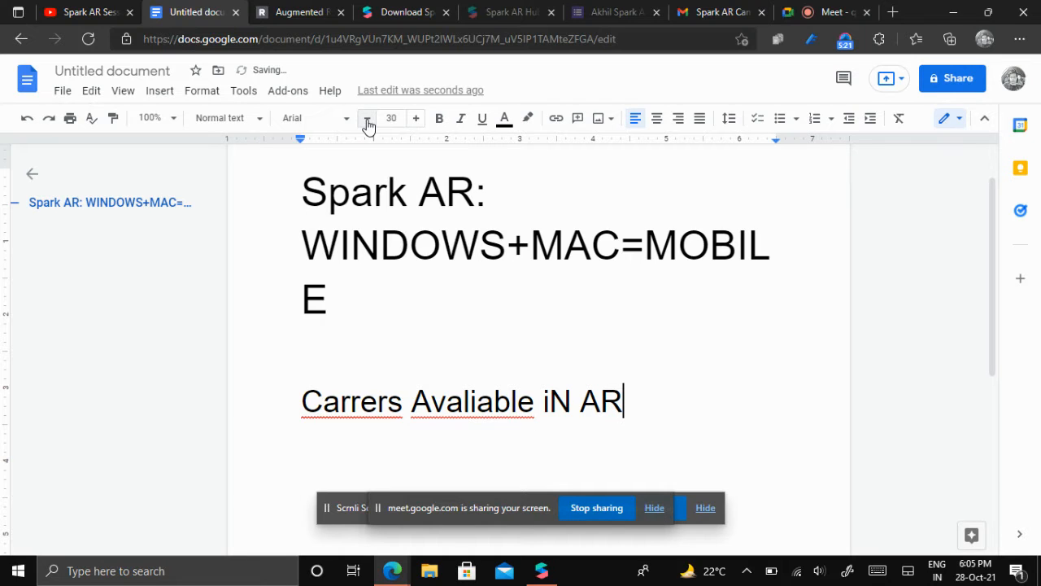
text(:)
Start a numbered list beneath the careers heading with the entry "1.3D AR"
key(Return)
text(1.3D )
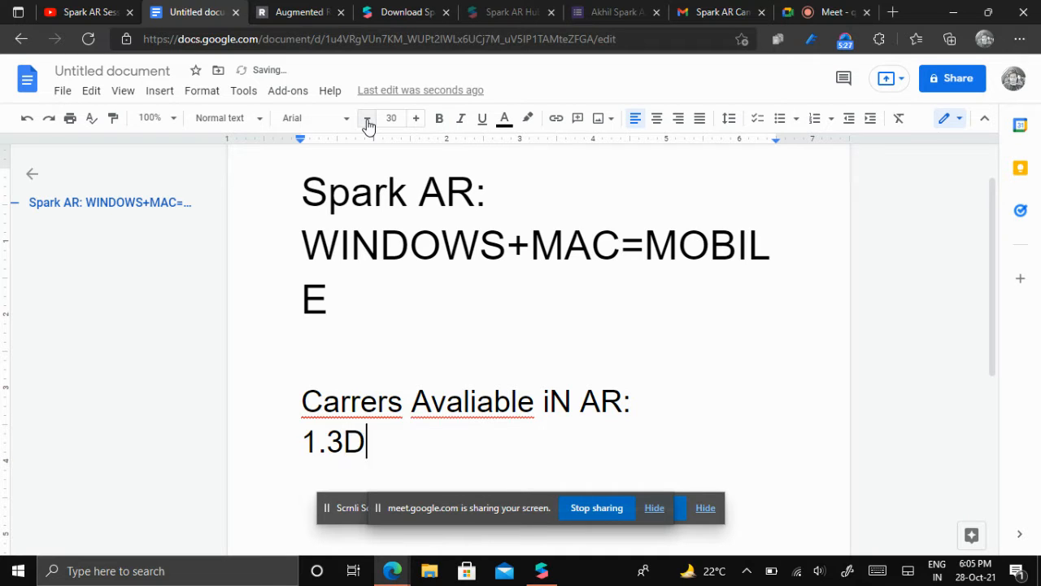
text(AR)
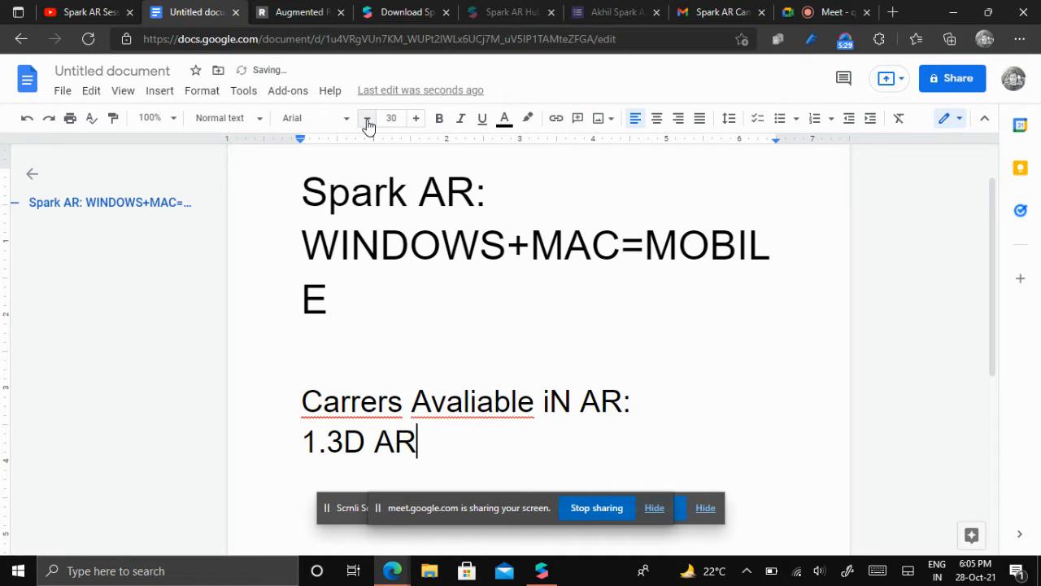
Switch to Google Meet, admit the participant waiting to join, and return to the untitled document
click(842, 12)
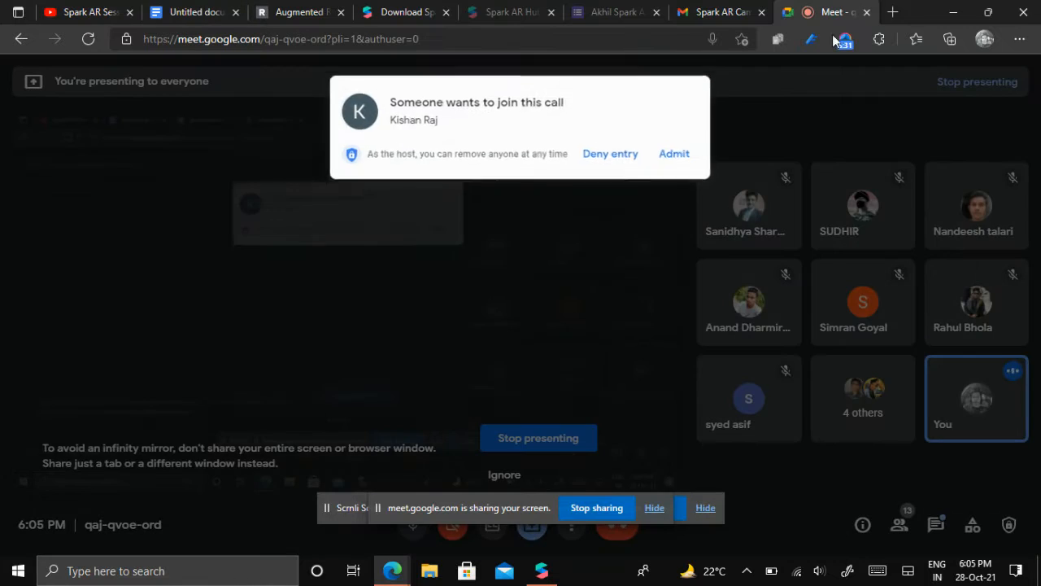
click(676, 153)
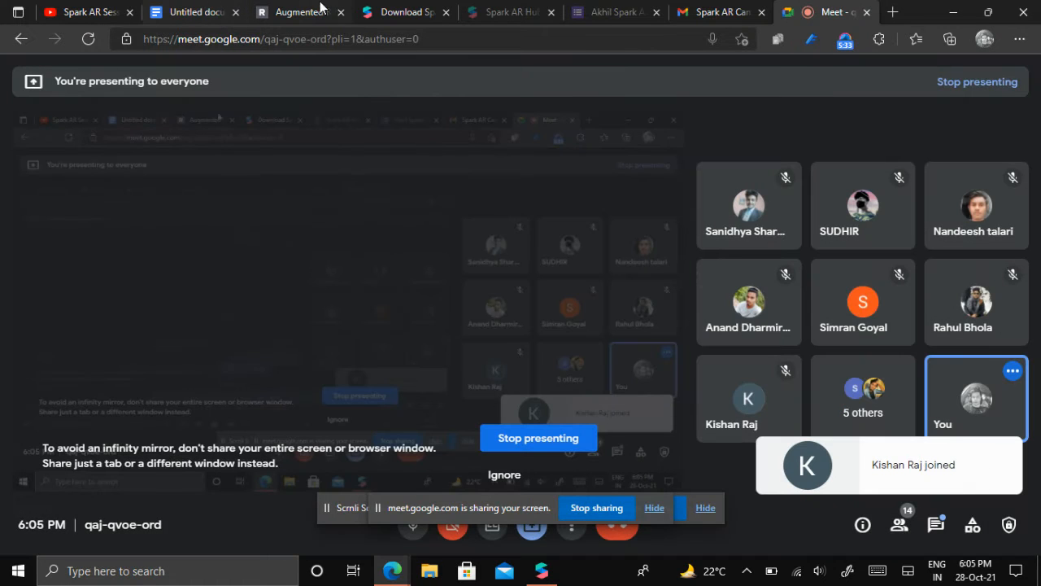
click(213, 10)
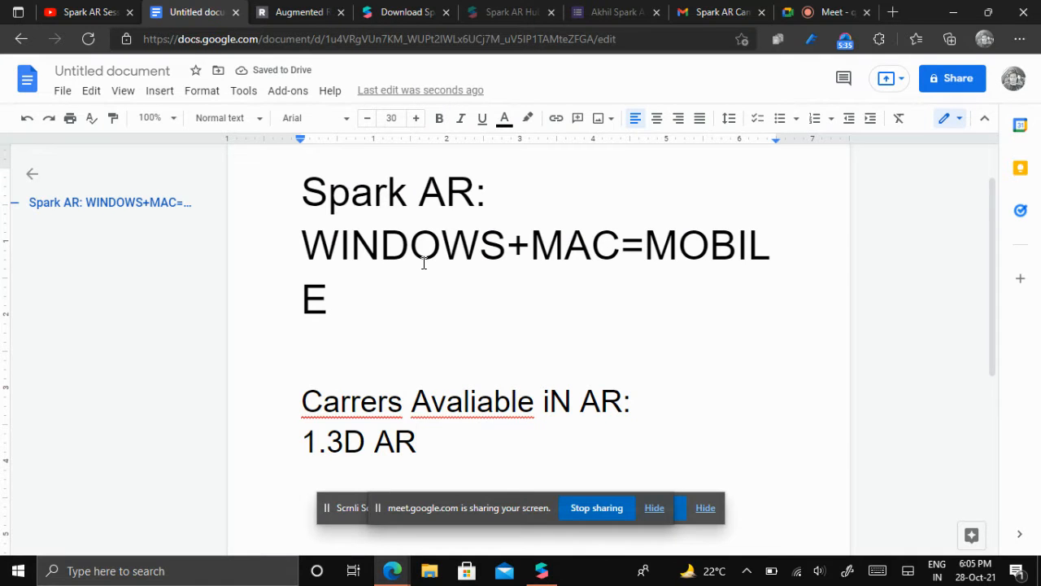
Complete the first careers entry as "1.3D ARTIST" and add "2.SOFTWARE DESIGNER" on the line below it
text(T)
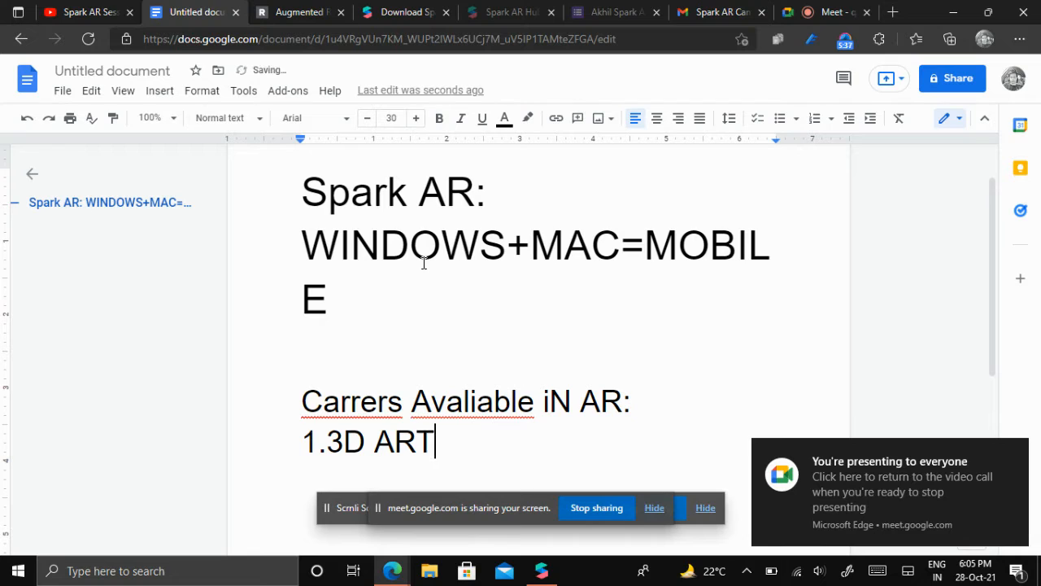
text(IST)
key(Return)
text(2)
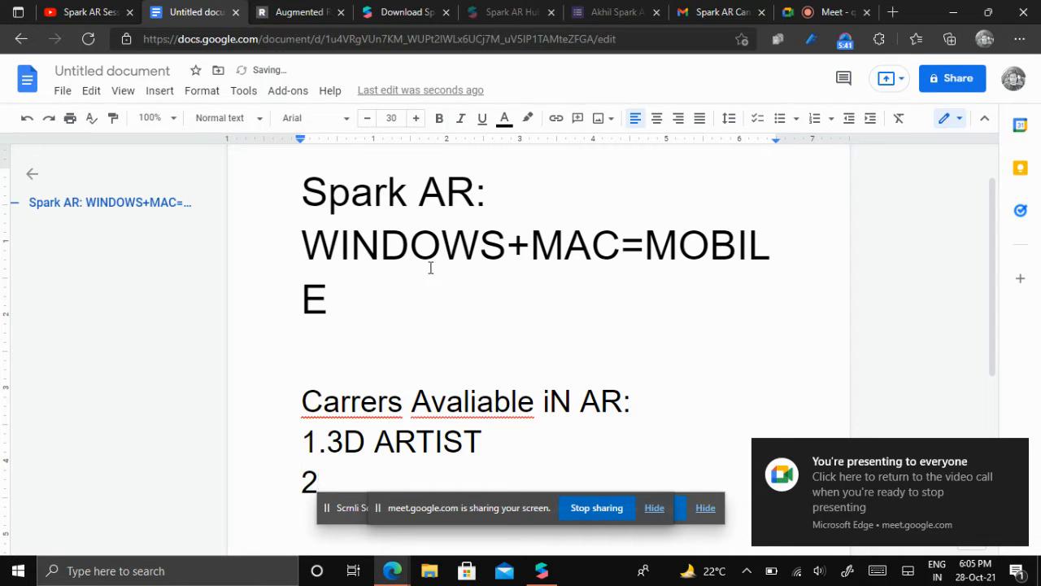
text(.)
key(Return)
scroll(430, 267, down, 2)
key(BackSpace)
text(S)
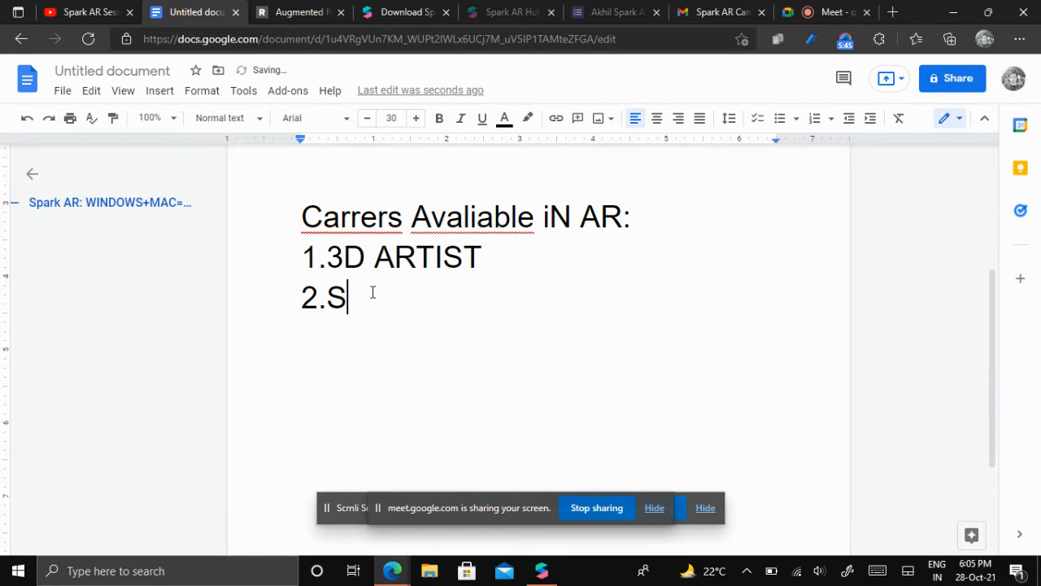
text(OFTWARE )
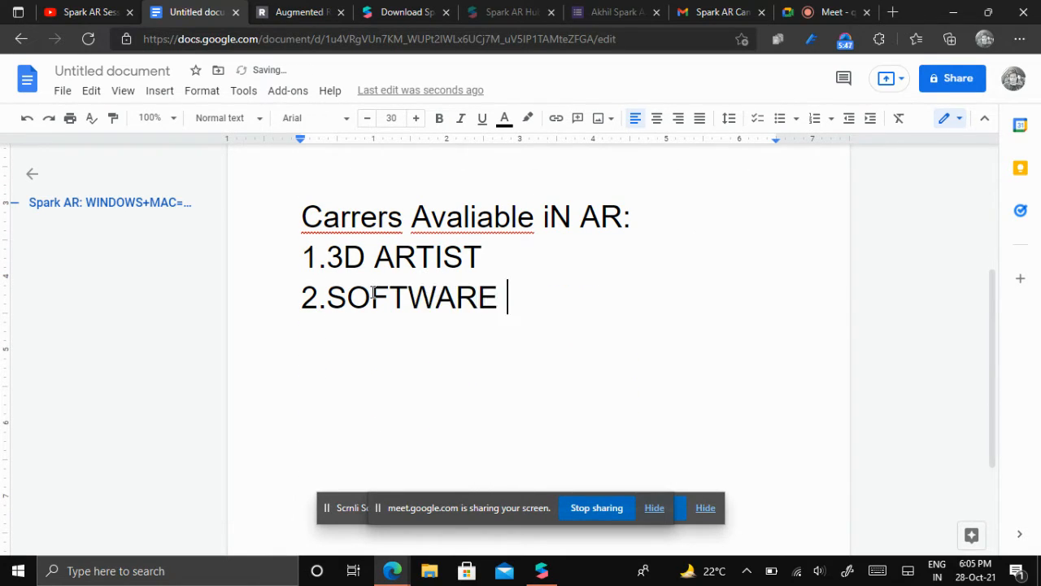
text(DESIGNER)
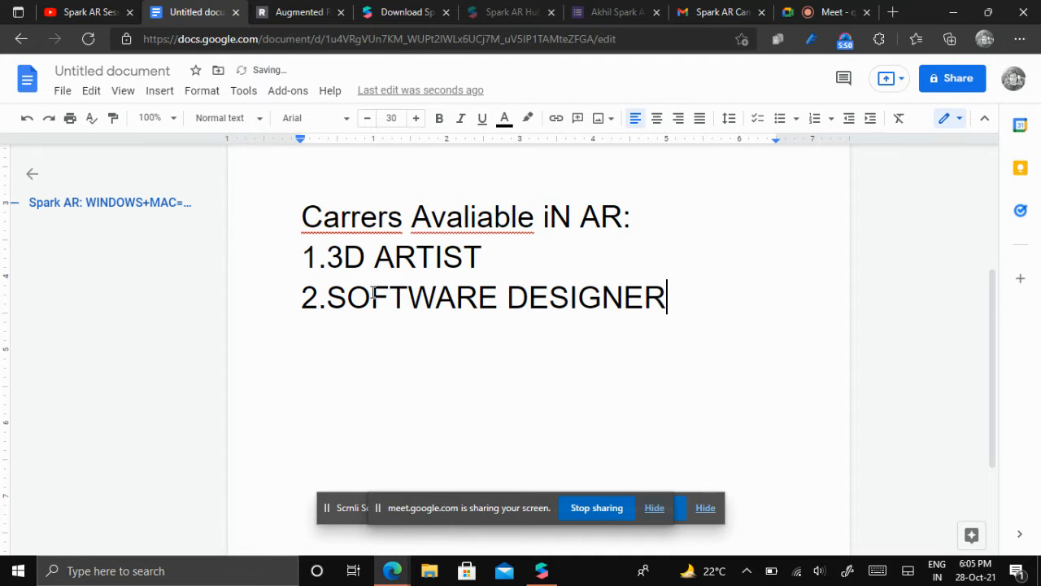
Add the careers entries "3.DESIGN ARCHITECT" and "4.SYSTEM VALIDATION ENGINEER" on separate lines below the second one
key(Return)
text(3.DESIGN)
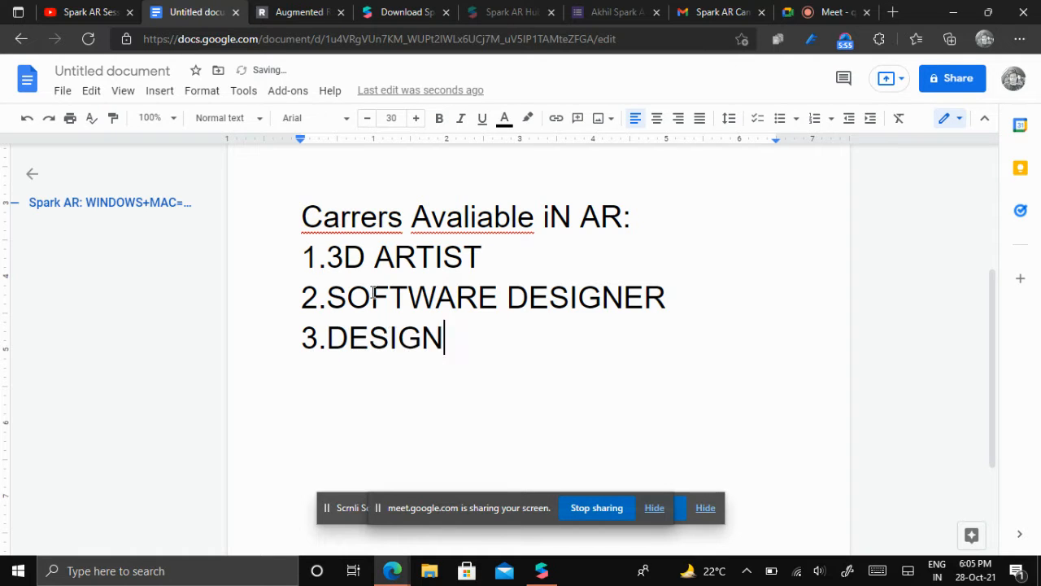
text( ARCHITECT)
key(Return)
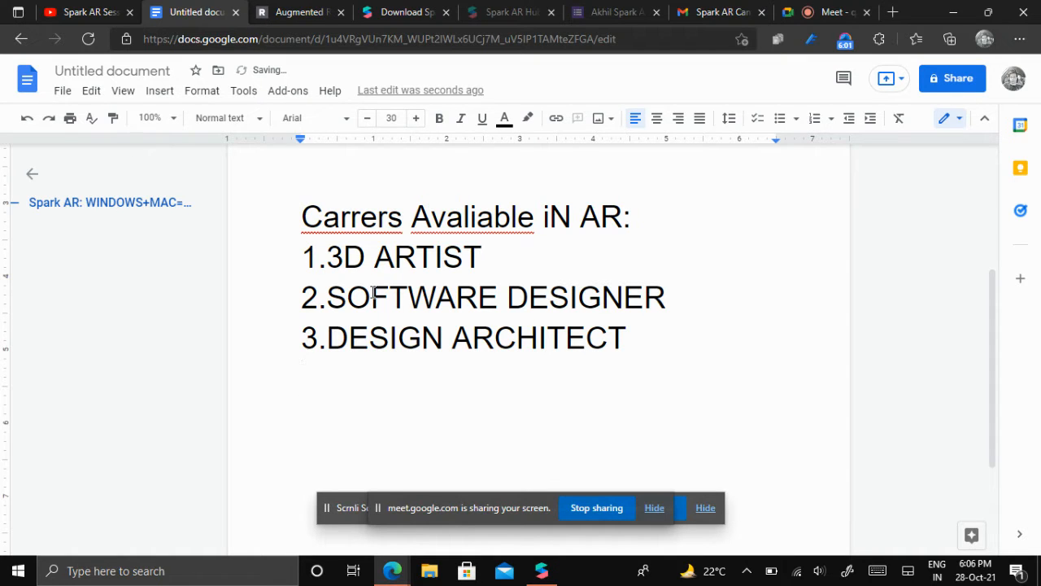
text(4.SYSTE)
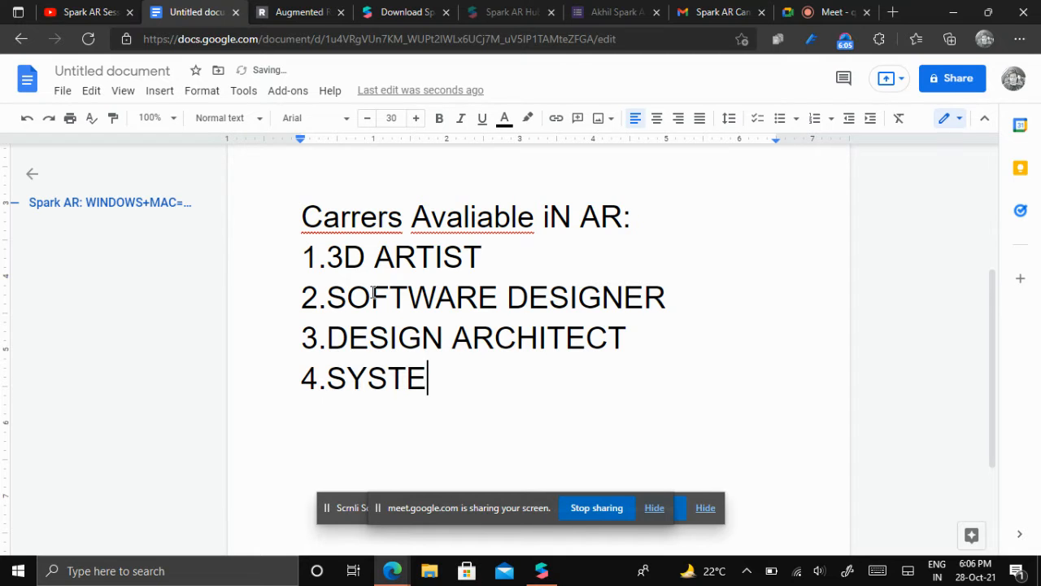
text(M VALID)
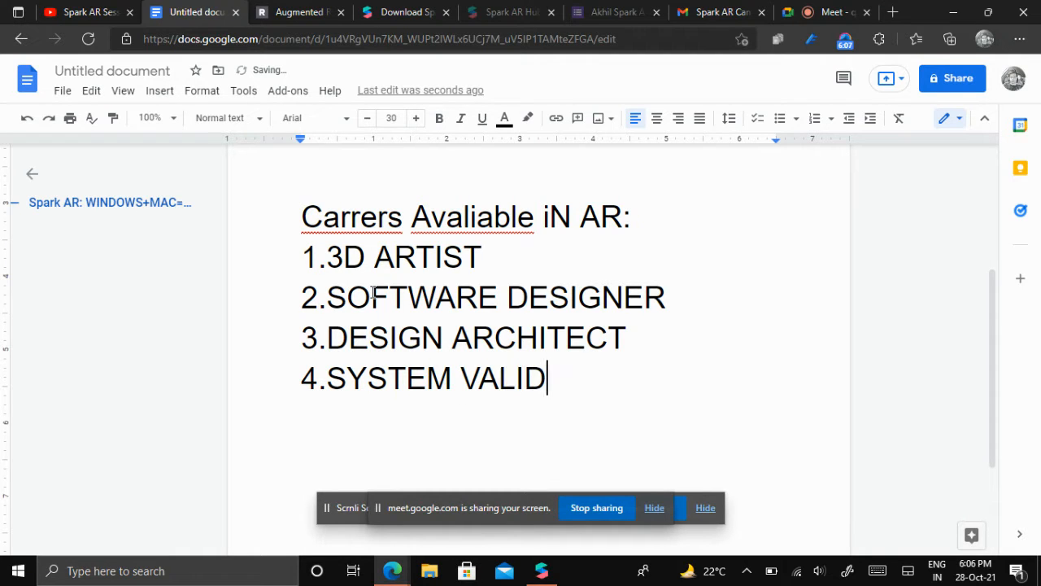
text(ATION ENGINEER)
Add "5.SOFTWARE DEVELOPER" as the fifth entry of the careers list
key(Return)
text(5.)
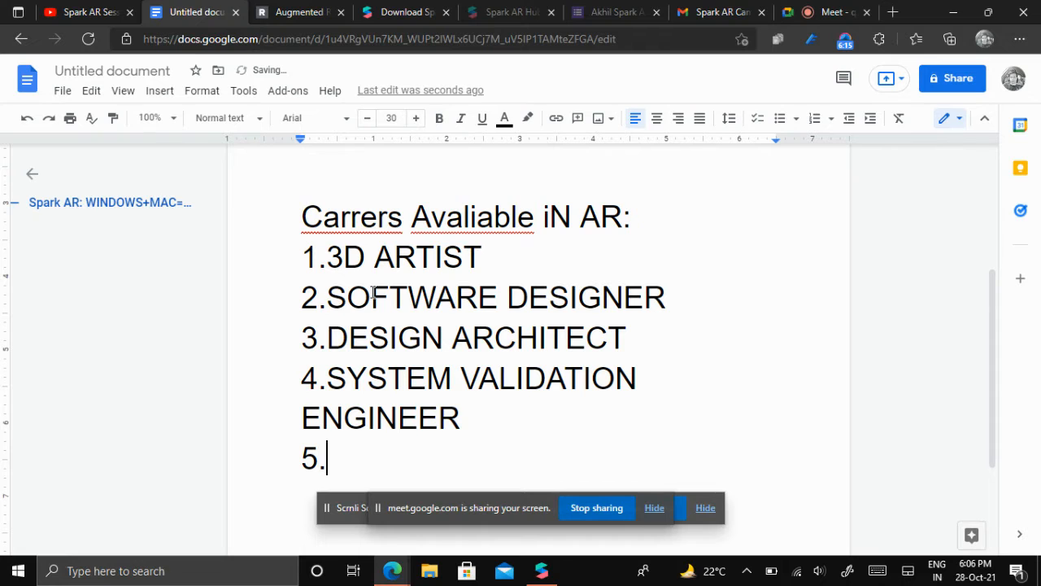
text(SOFT)
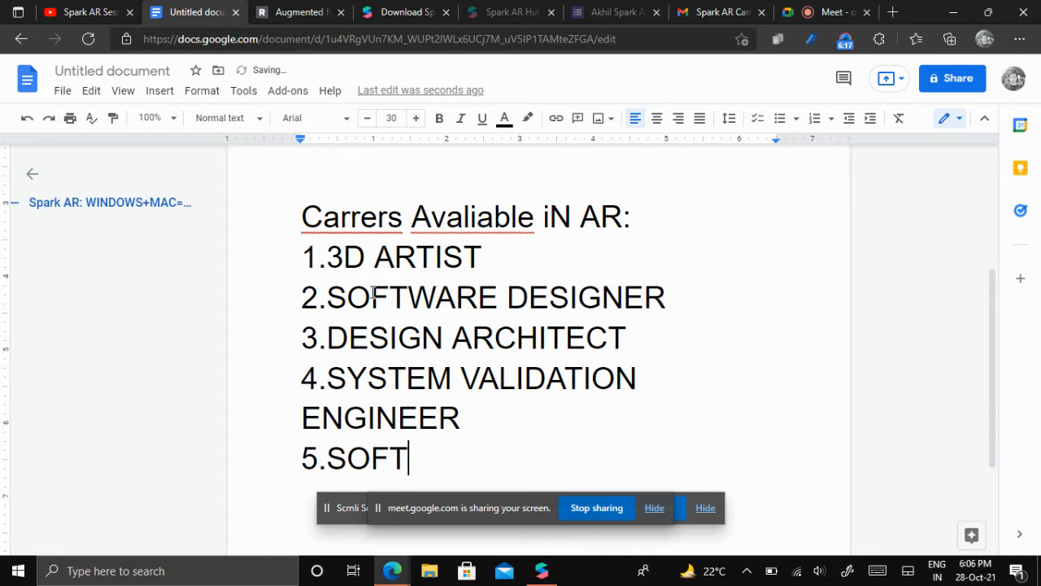
text(WARE DEV)
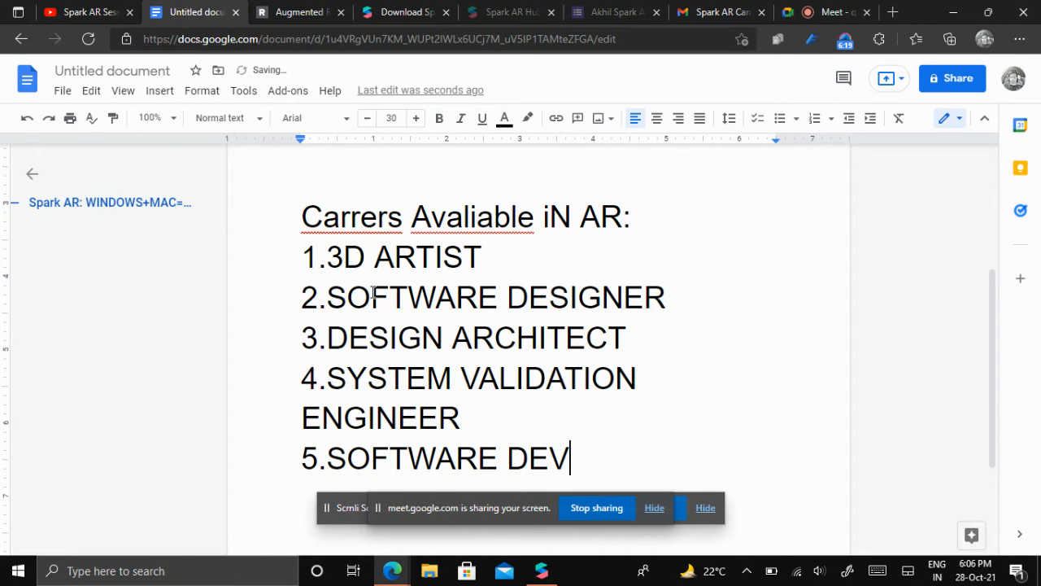
text(ELOPER)
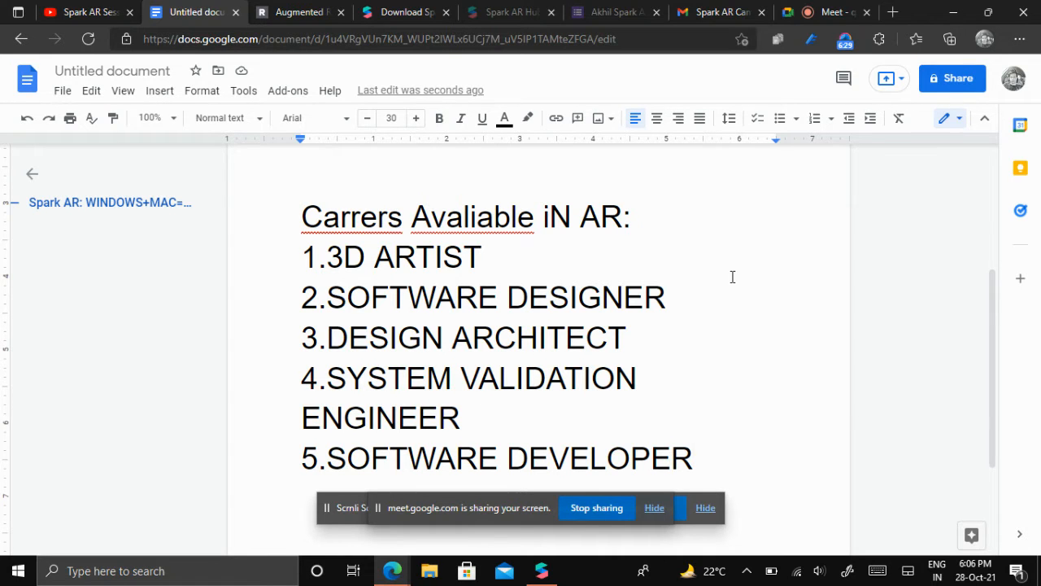
scroll(733, 277, down, 1)
scroll(733, 277, down, 1)
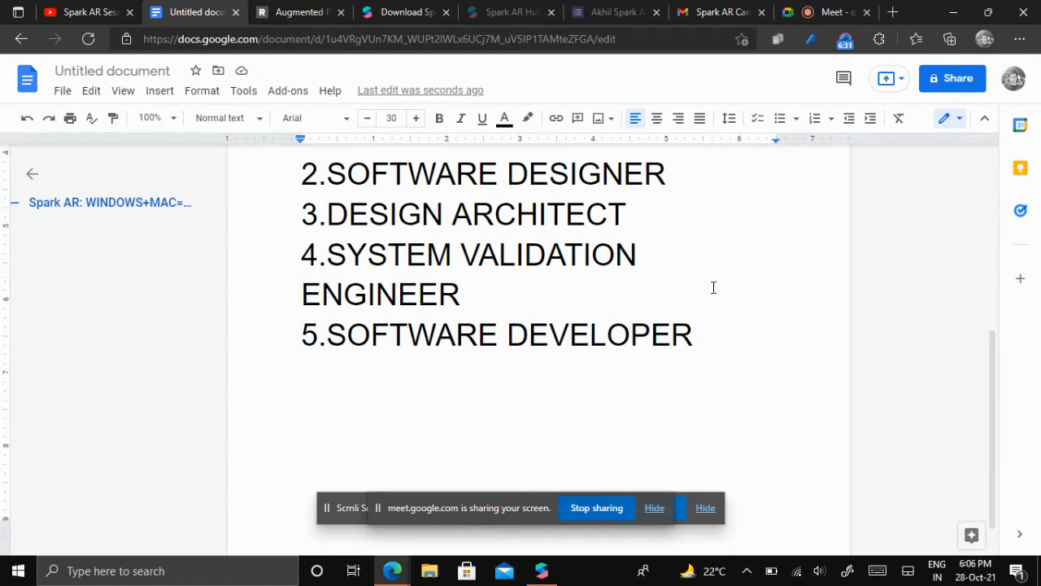
scroll(716, 289, down, 1)
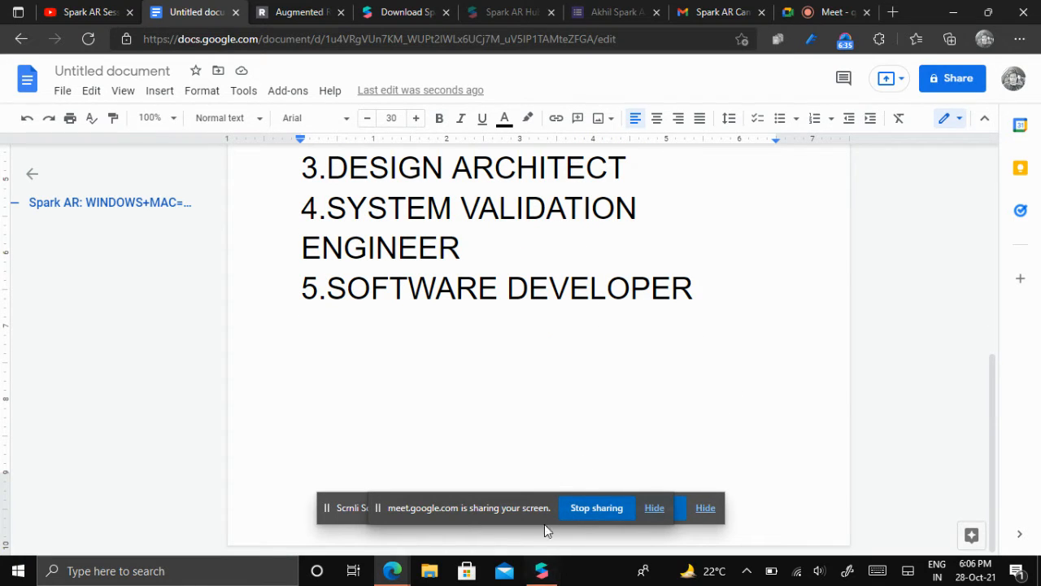
Switch to Spark AR Studio and create a new Blank Project
click(546, 572)
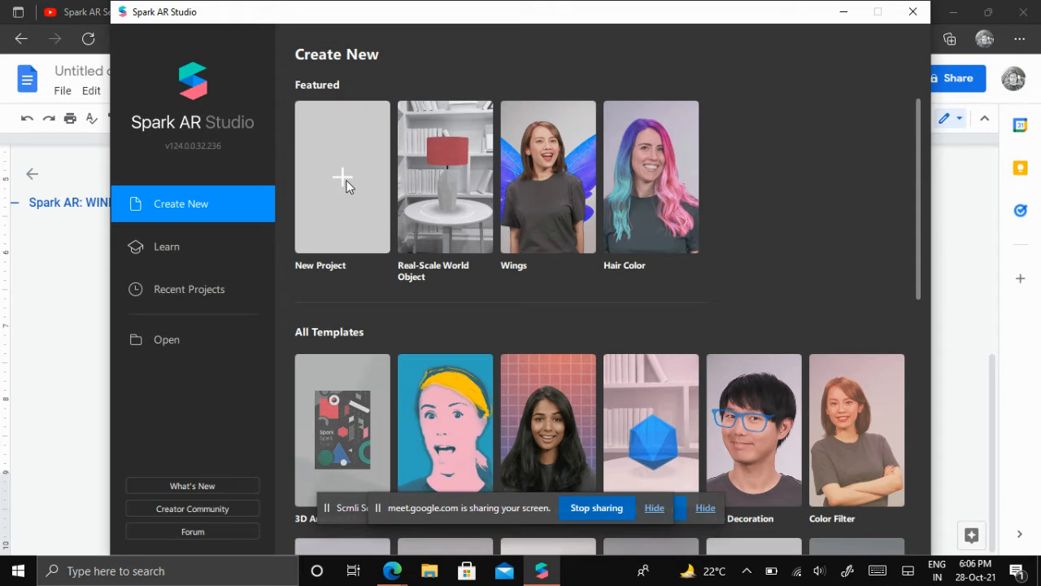
click(345, 182)
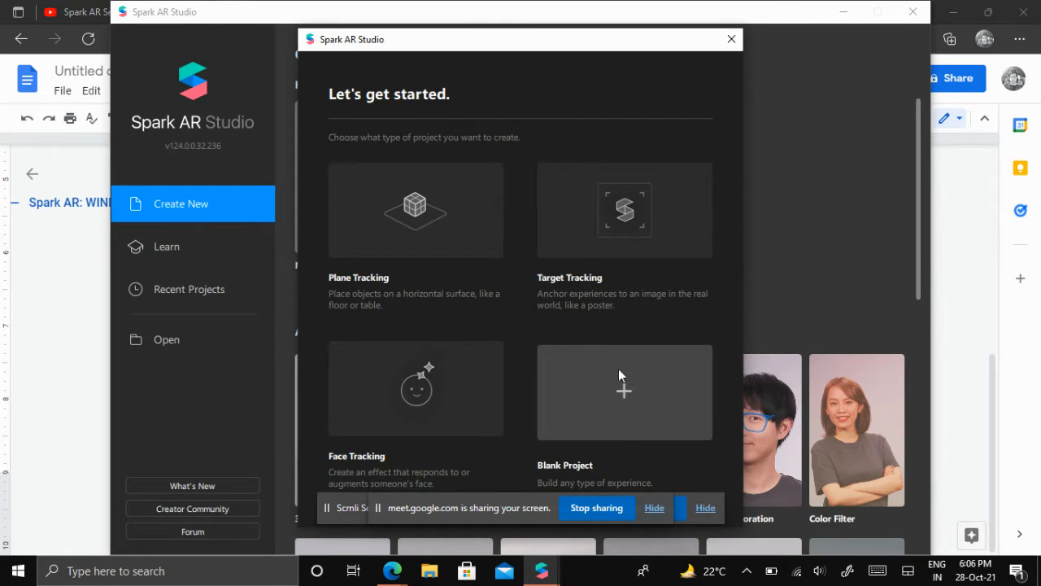
click(623, 399)
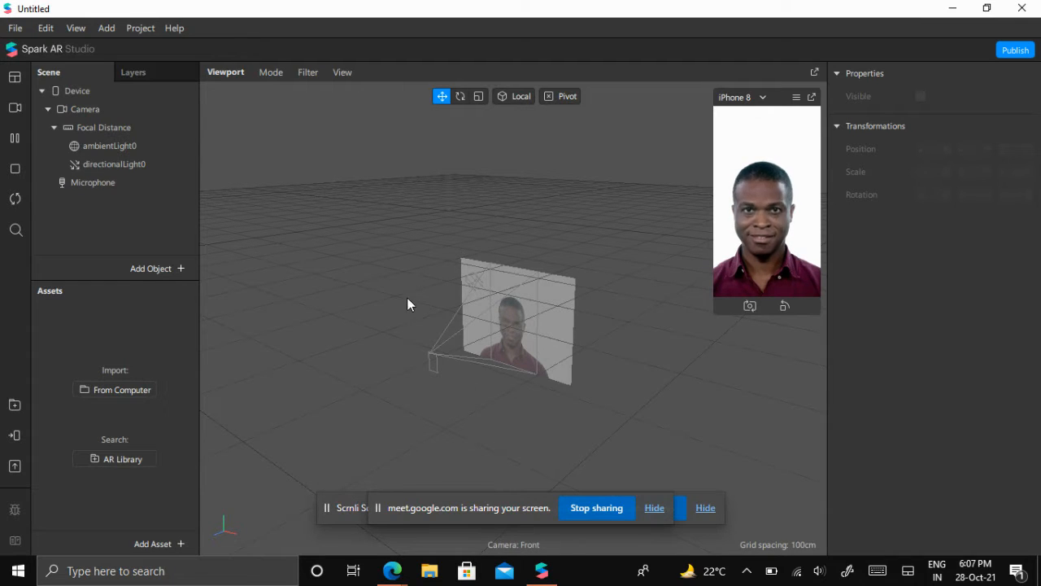
Change the preview device to iPad Pro, and to the Android device Samsung Galaxy S9
scroll(477, 295, up, 5)
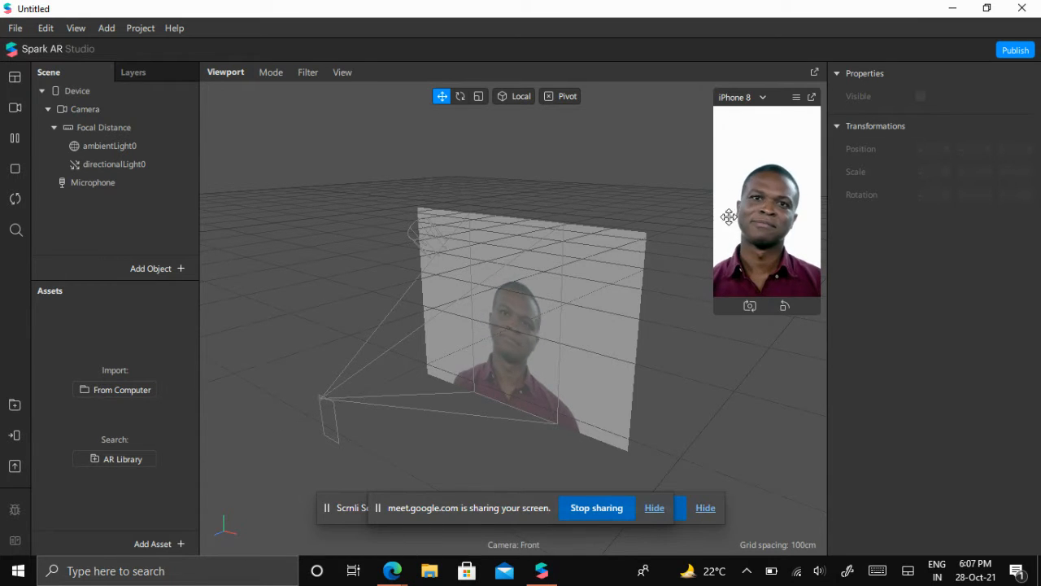
click(759, 99)
mouse_move(763, 102)
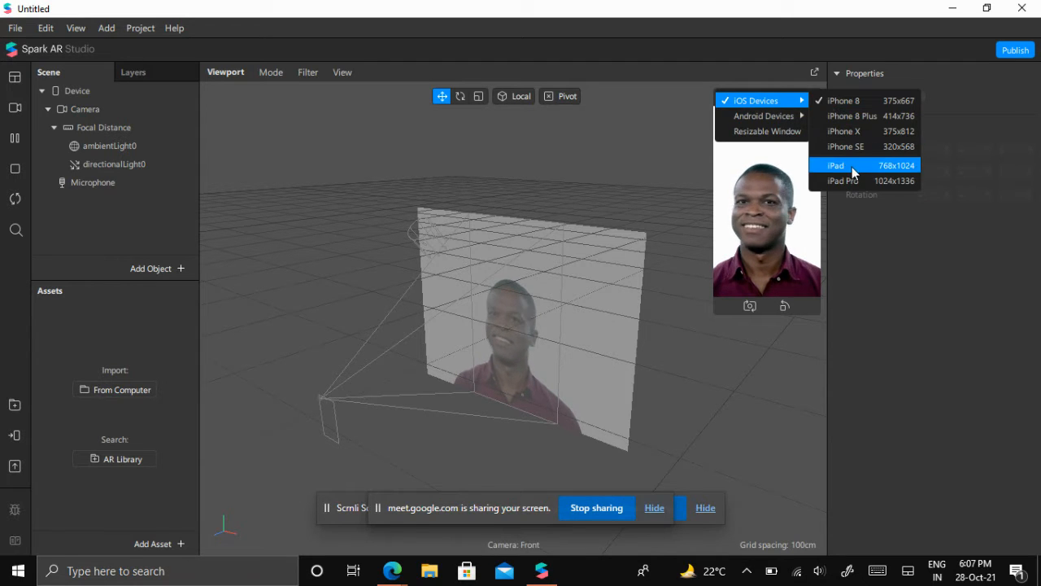
click(843, 181)
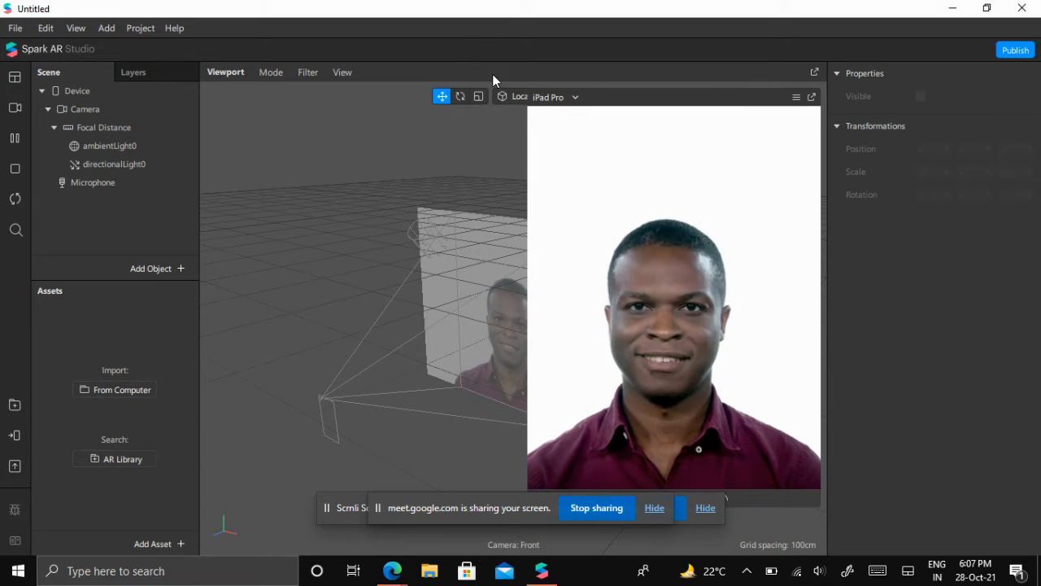
click(573, 106)
mouse_move(611, 116)
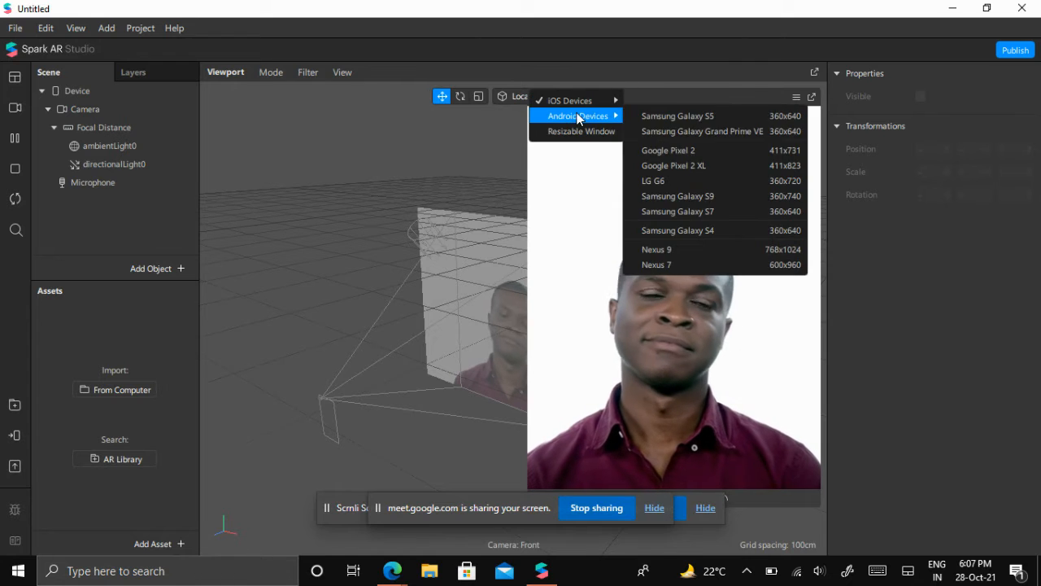
click(710, 197)
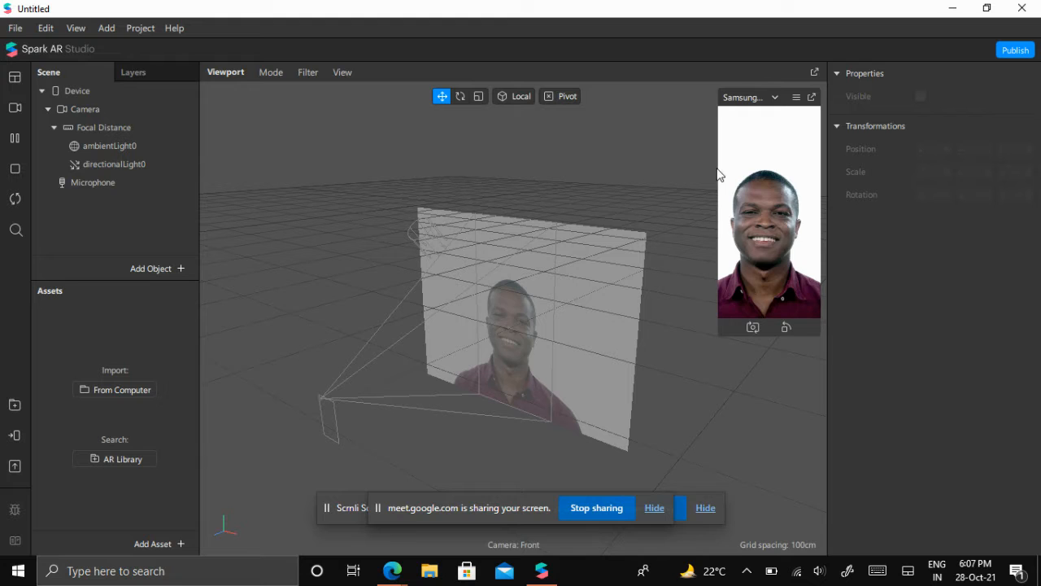
Set the preview device back to iPhone 8
click(763, 98)
mouse_move(761, 98)
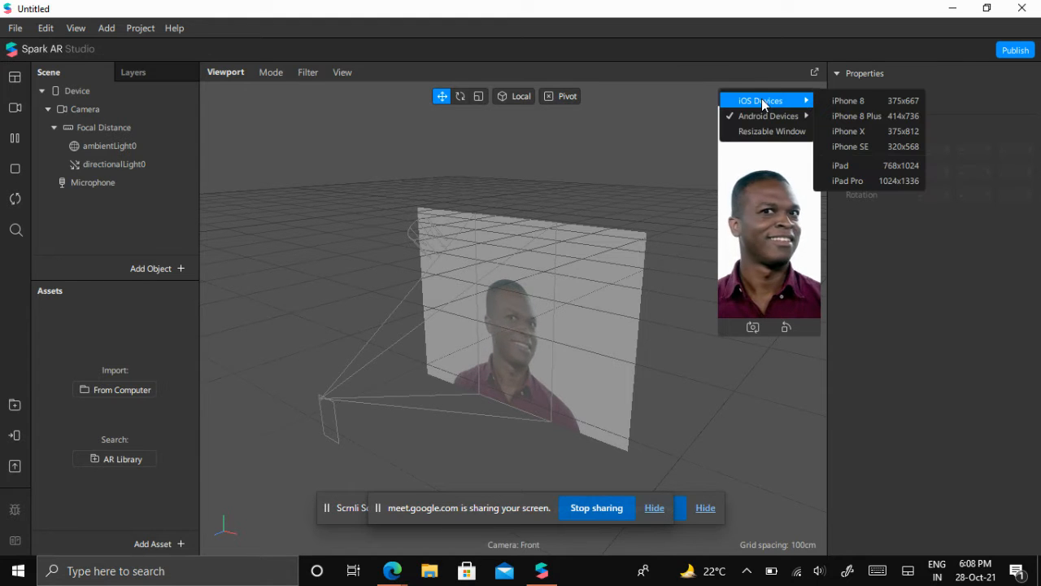
click(837, 101)
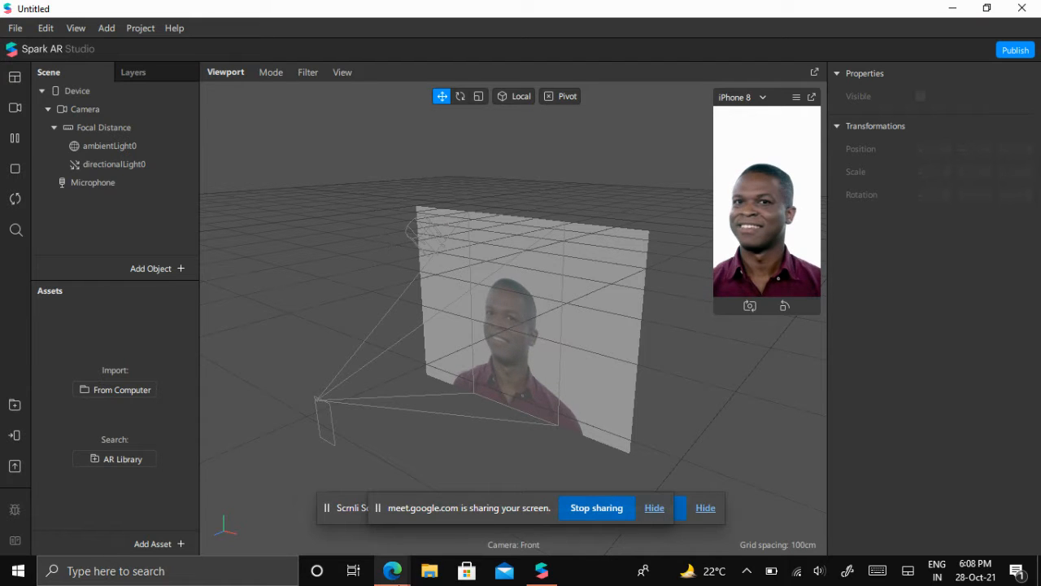
Switch to the Google Meet call in Edge and open the in-call messages to read the participants' replies
mouse_move(392, 571)
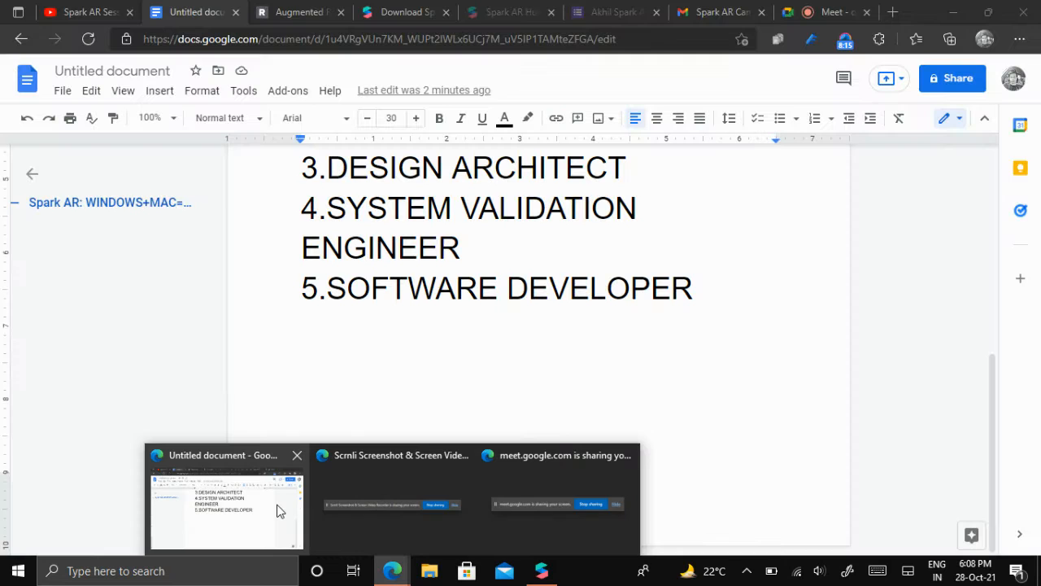
click(284, 505)
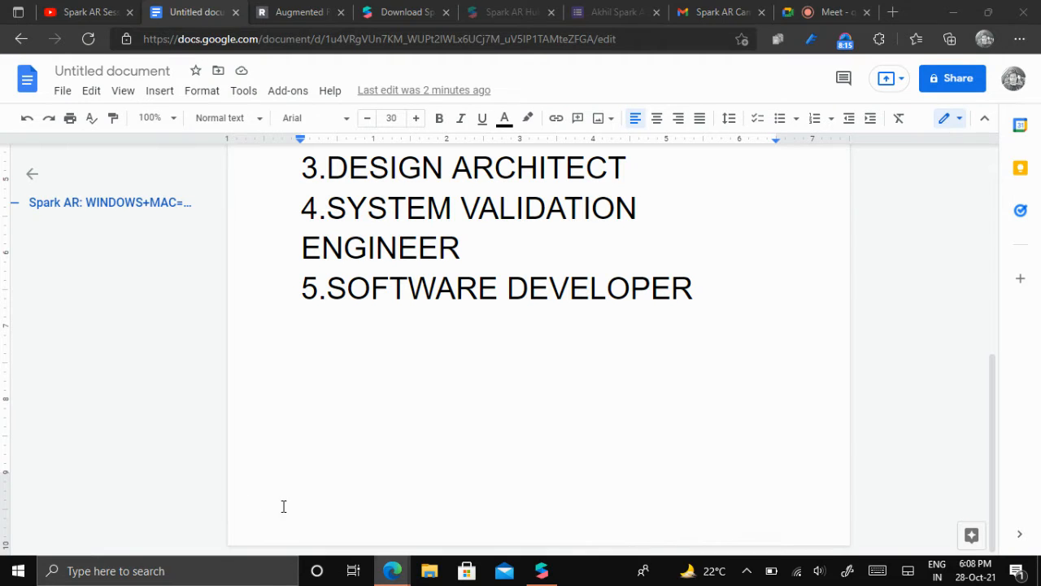
click(825, 11)
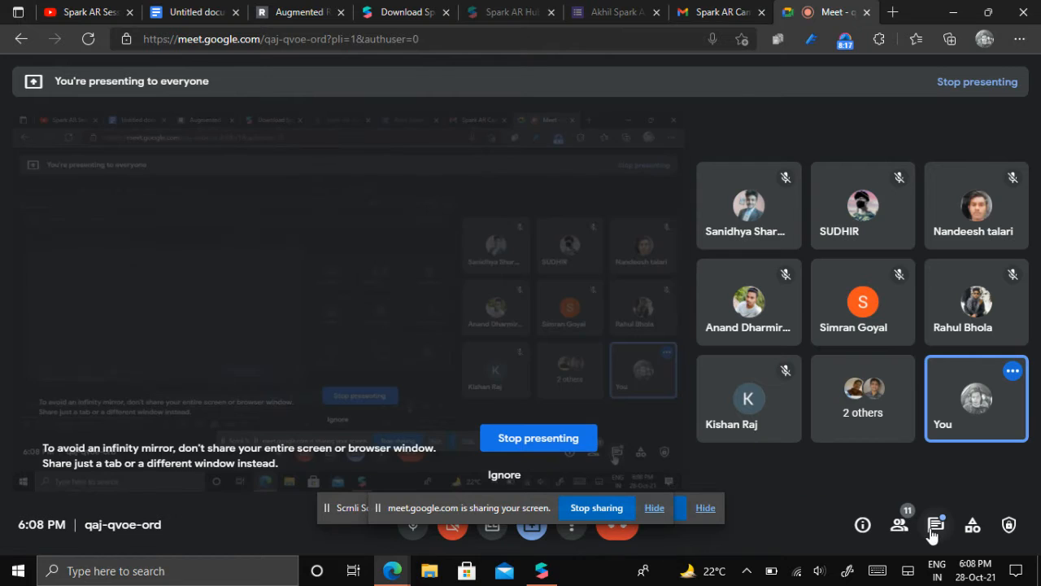
click(935, 525)
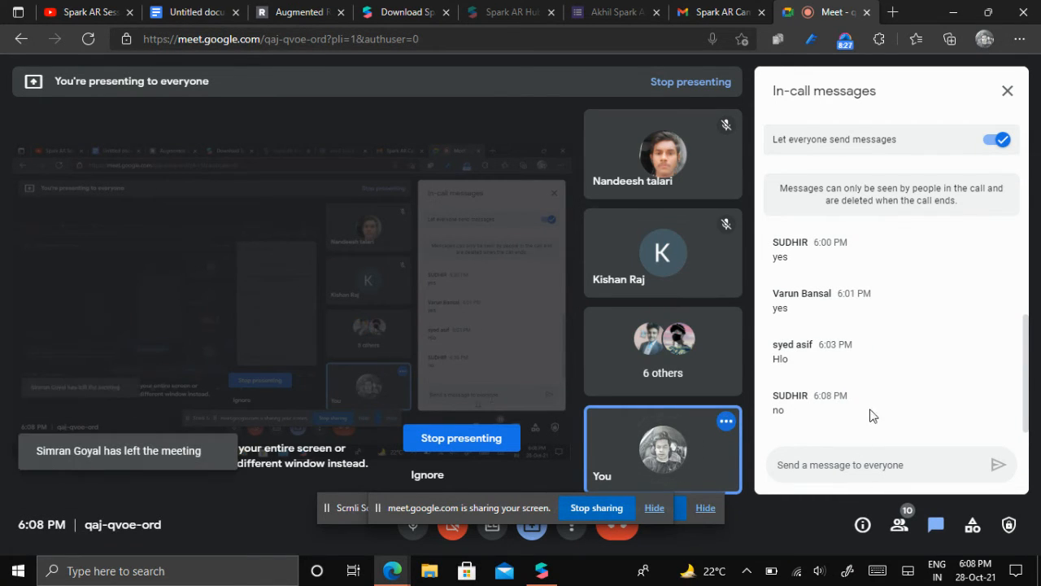
Show the blank project in Spark AR Studio again, and return to the Google Meet call to check its messages
click(541, 570)
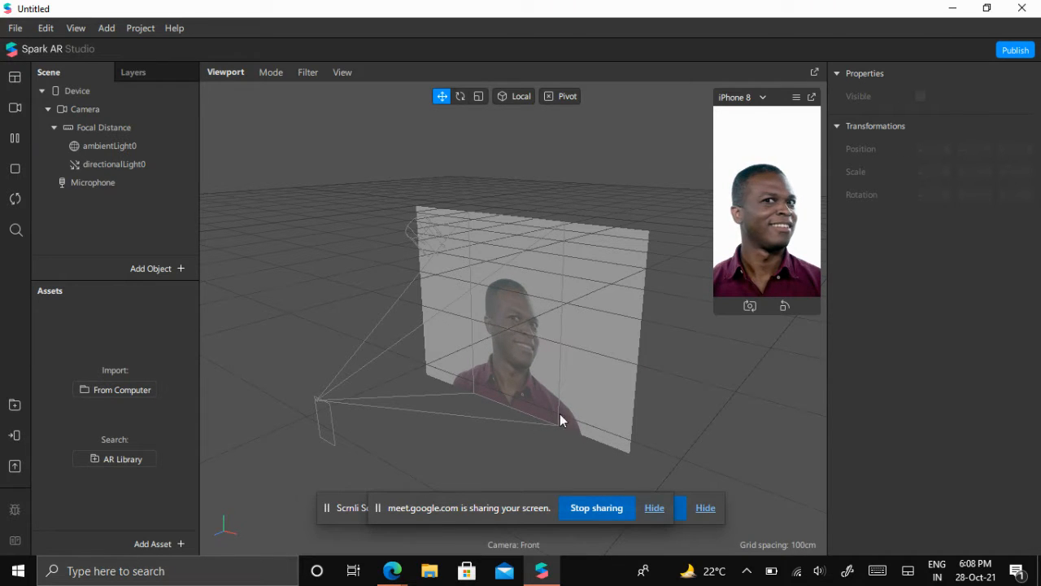
mouse_move(393, 570)
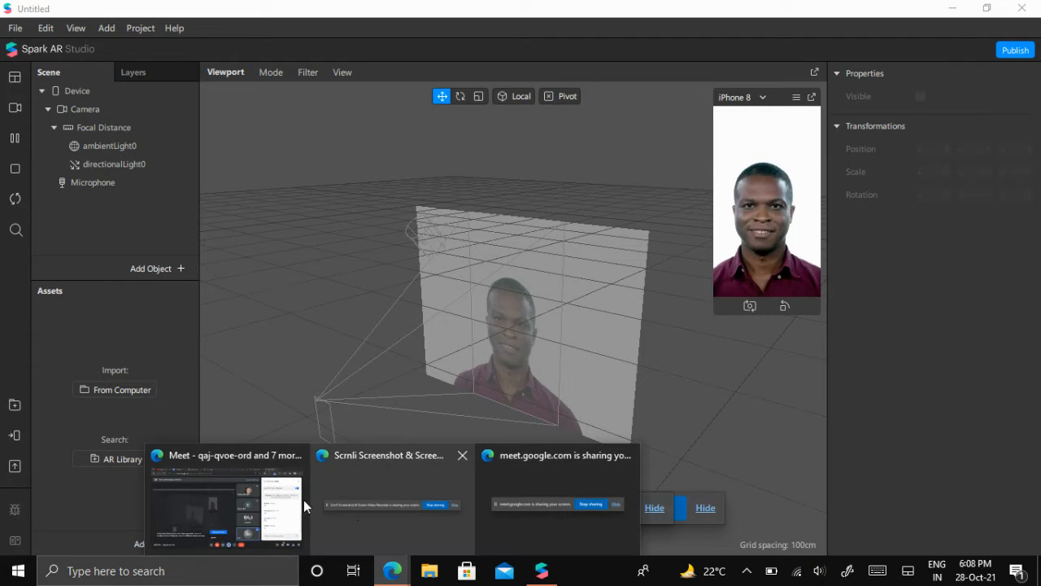
click(269, 502)
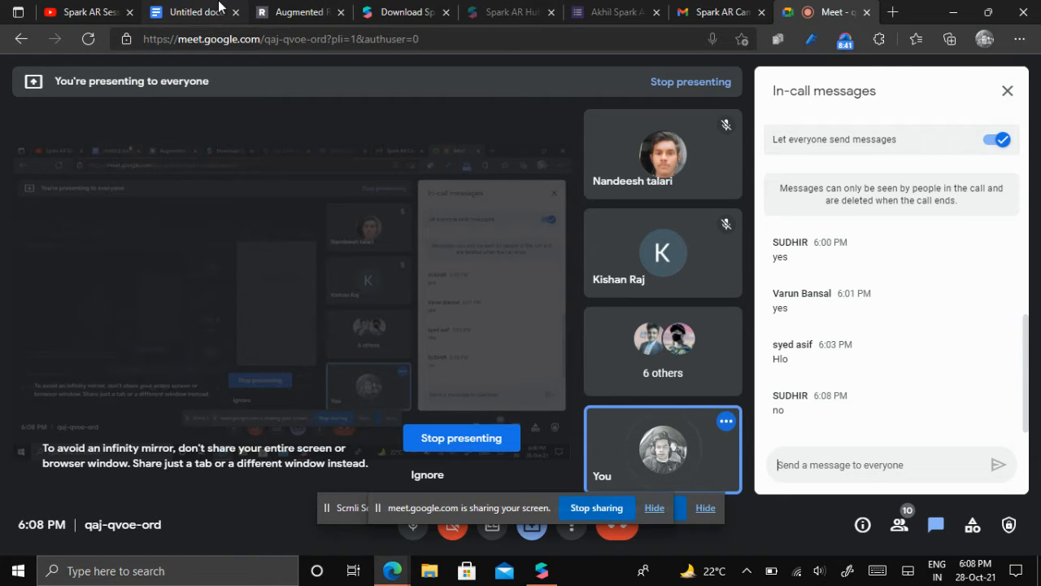
Add the shortcut notes "CTRL+ALT:ZOOM IN/ZOOM OUT", "CTRL:ROTATION" and "ALT:ADUJSTMENT" below the career list in the Google Docs document
click(199, 12)
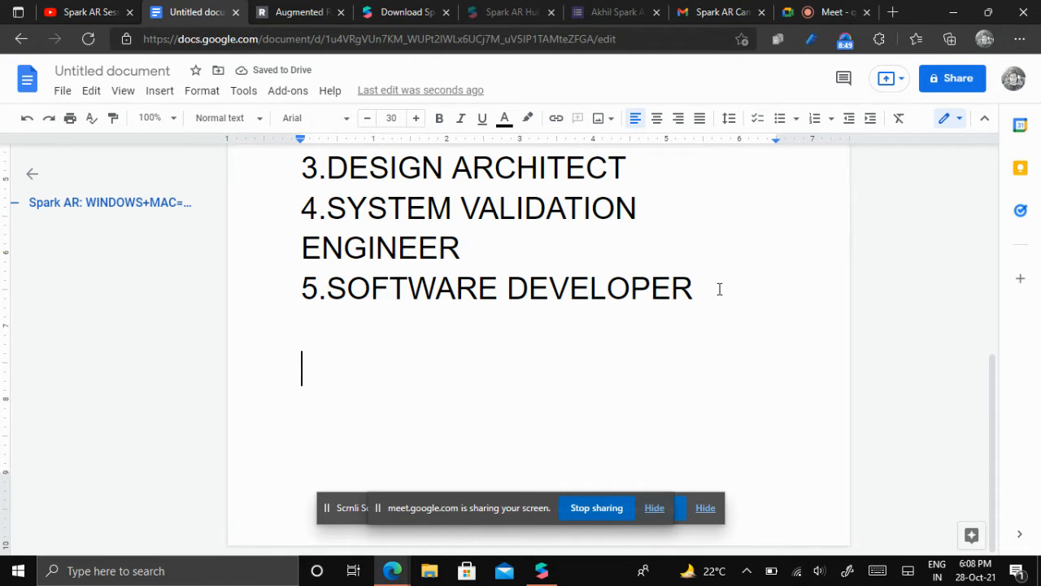
key(Return)
key(Return)
text(CTRL:ROTATION)
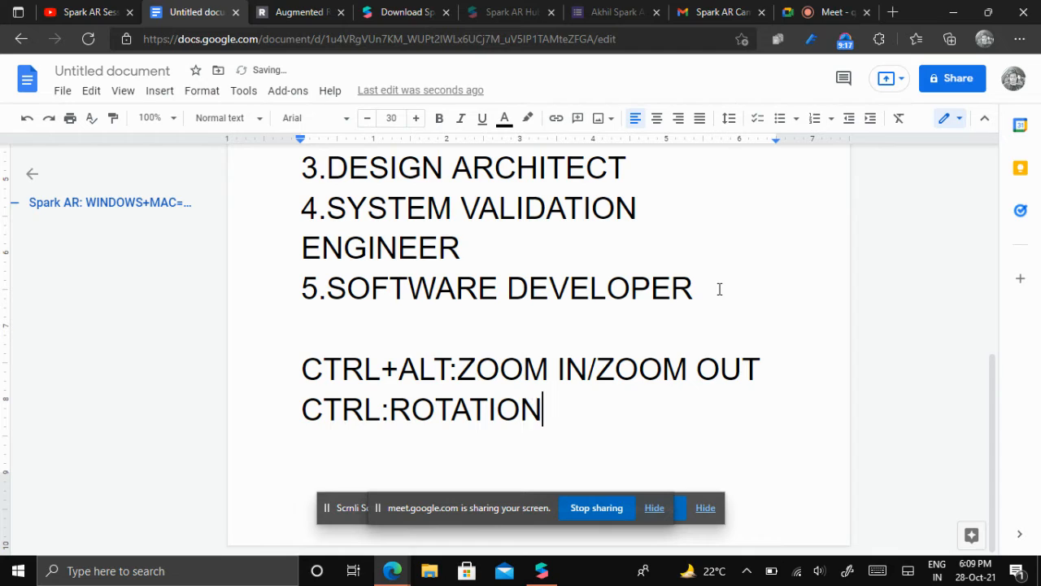
key(Return)
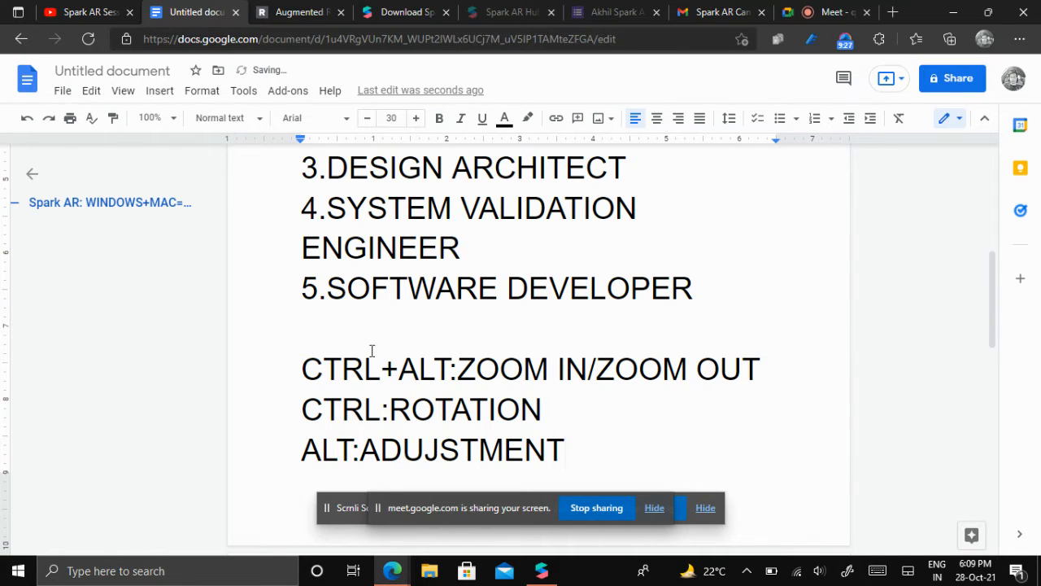
Copy the three shortcut lines at the end of the document
drag(280, 348, 331, 360)
click(616, 447)
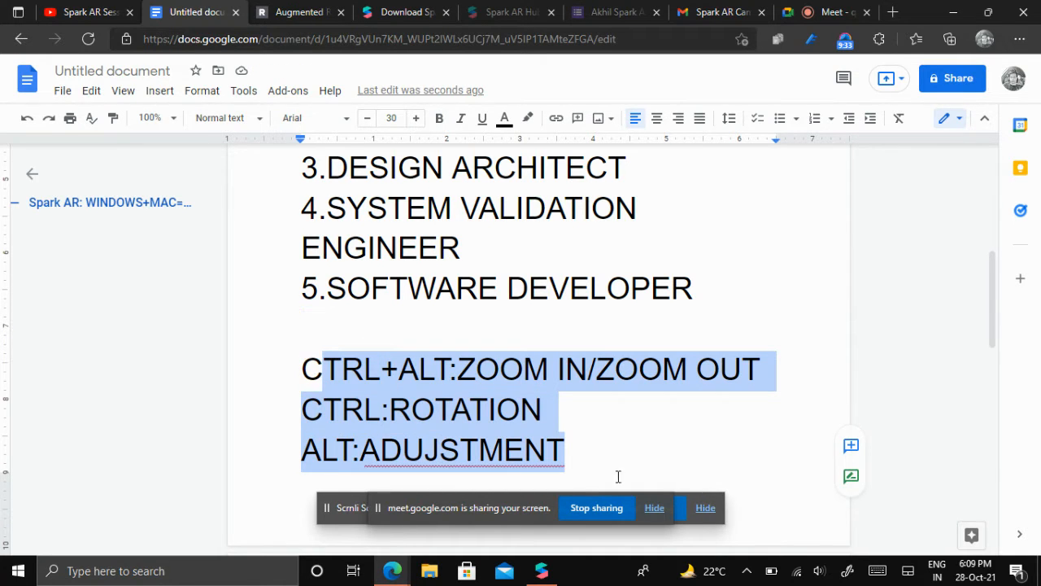
click(584, 453)
drag(584, 452, 303, 350)
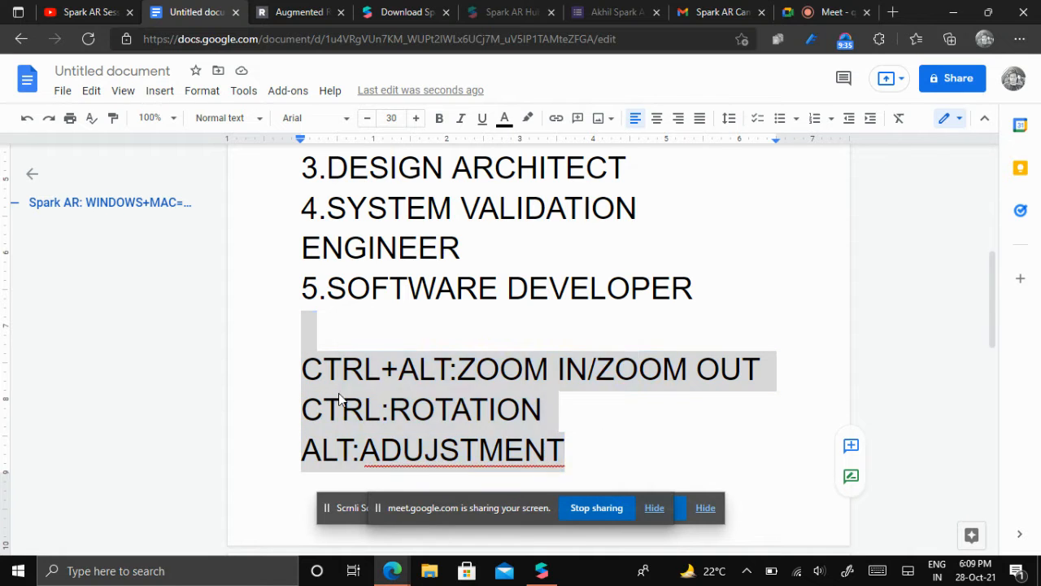
right_click(340, 399)
click(395, 142)
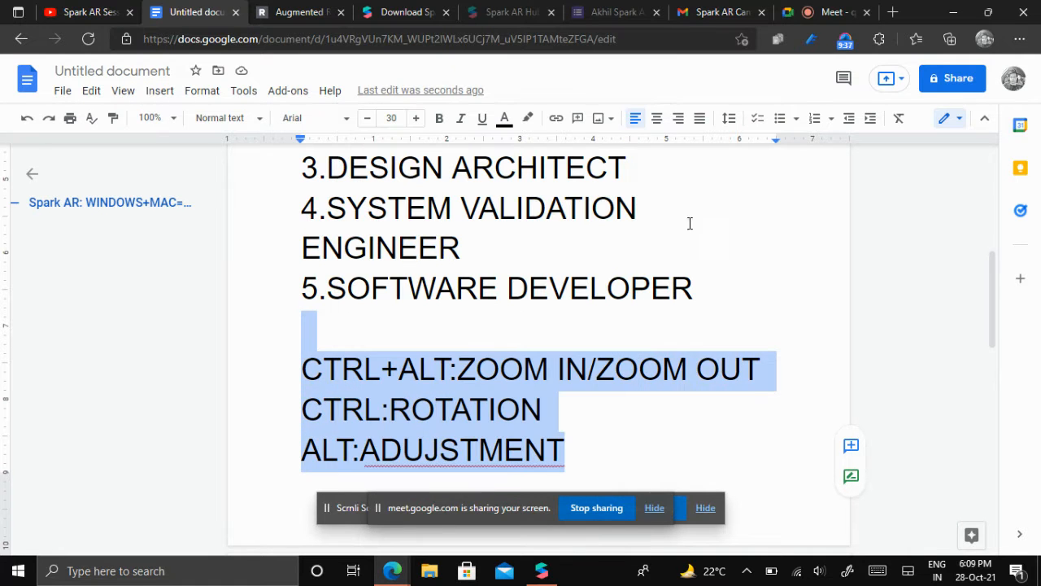
click(755, 423)
Paste the copied shortcut notes into the Google Meet in-call messages and send them to everyone
click(838, 12)
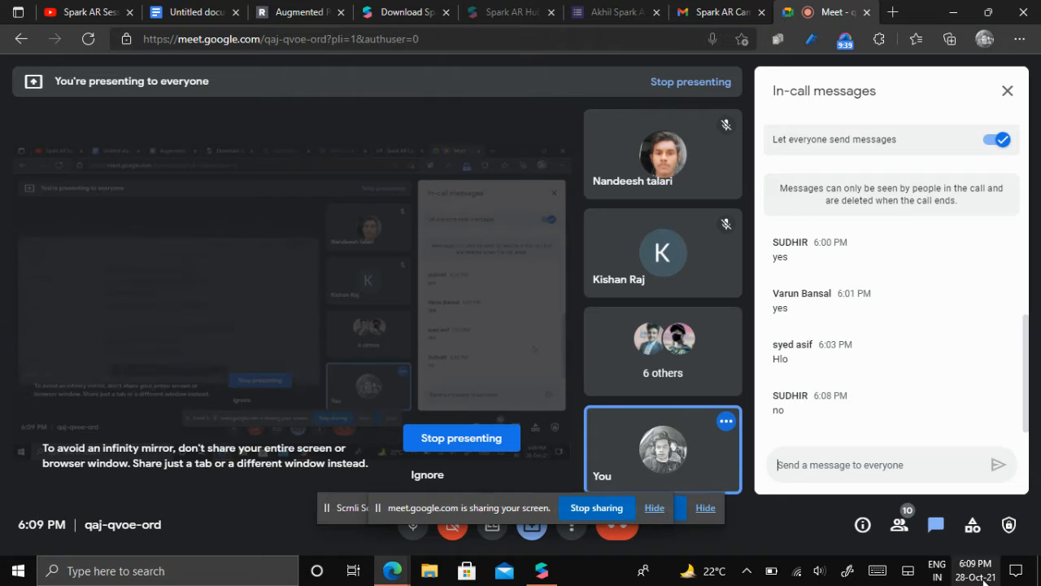
right_click(914, 463)
click(854, 236)
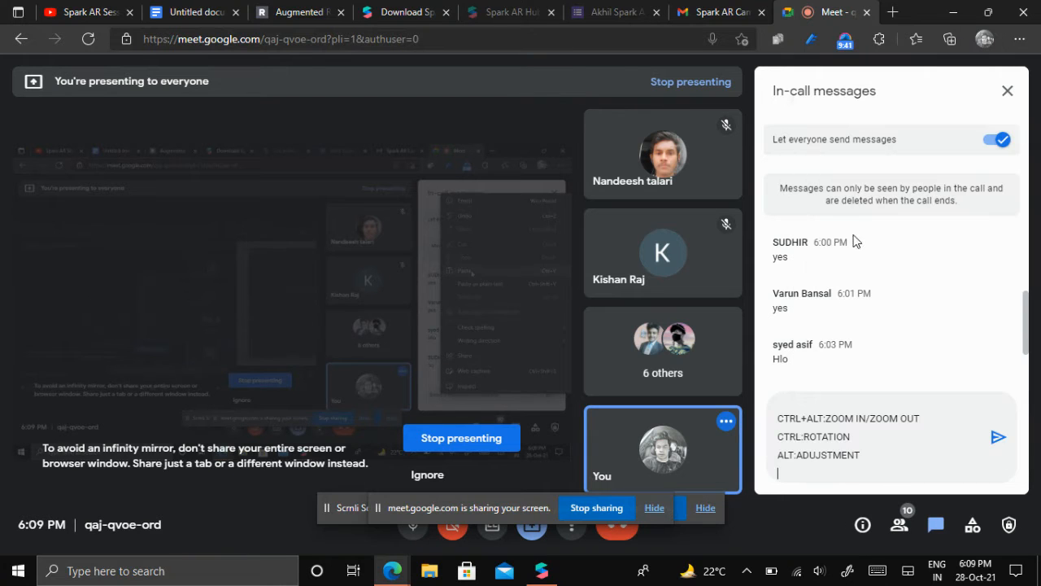
key(Return)
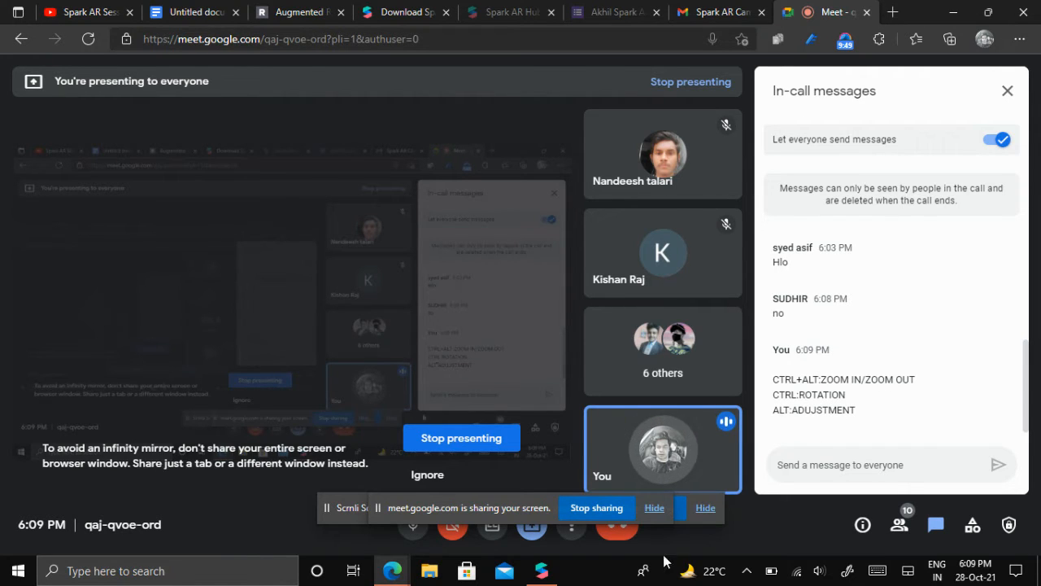
Switch to Spark AR Studio and demonstrate zooming, rotating and adjusting the viewport's view of the scene
click(542, 571)
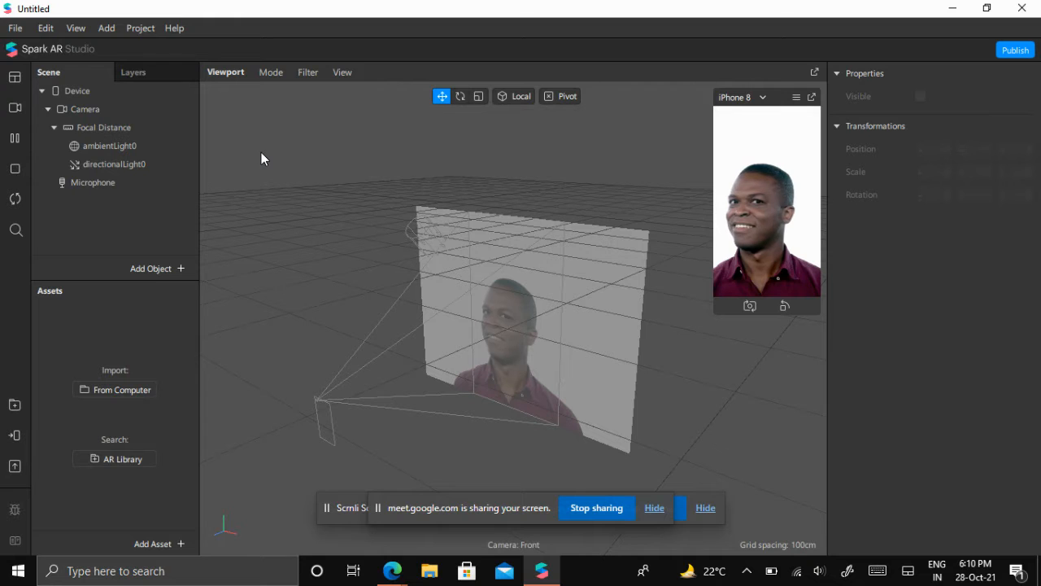
drag(261, 152, 399, 248)
alt+right_drag(552, 356, 394, 254)
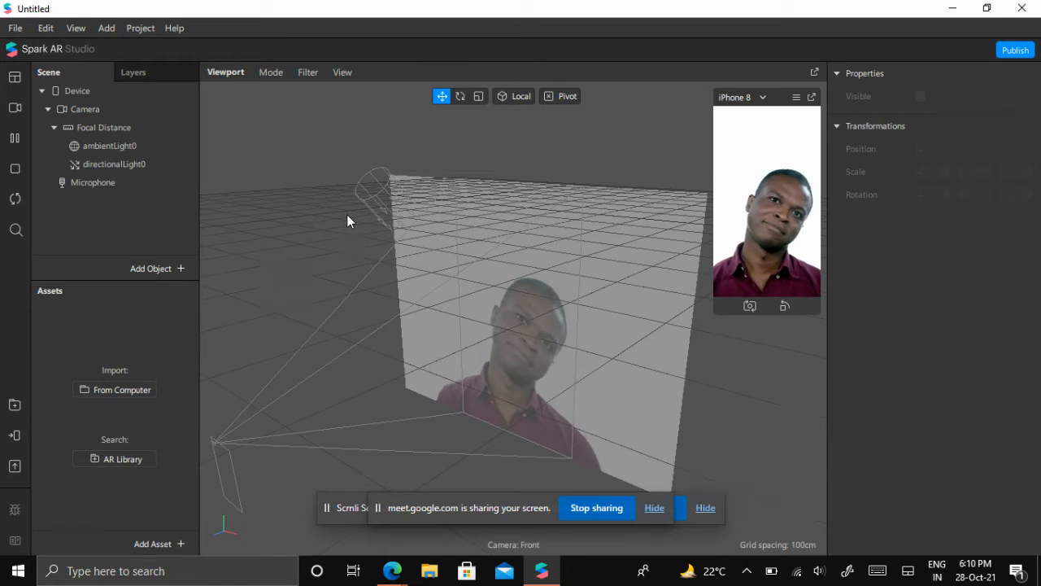
drag(348, 220, 452, 192)
mouse_move(619, 353)
mouse_down()
mouse_move(421, 331)
mouse_move(713, 364)
mouse_move(528, 366)
mouse_move(633, 317)
mouse_move(588, 300)
mouse_move(582, 389)
mouse_move(620, 346)
mouse_move(545, 340)
mouse_move(627, 342)
mouse_move(603, 350)
mouse_up()
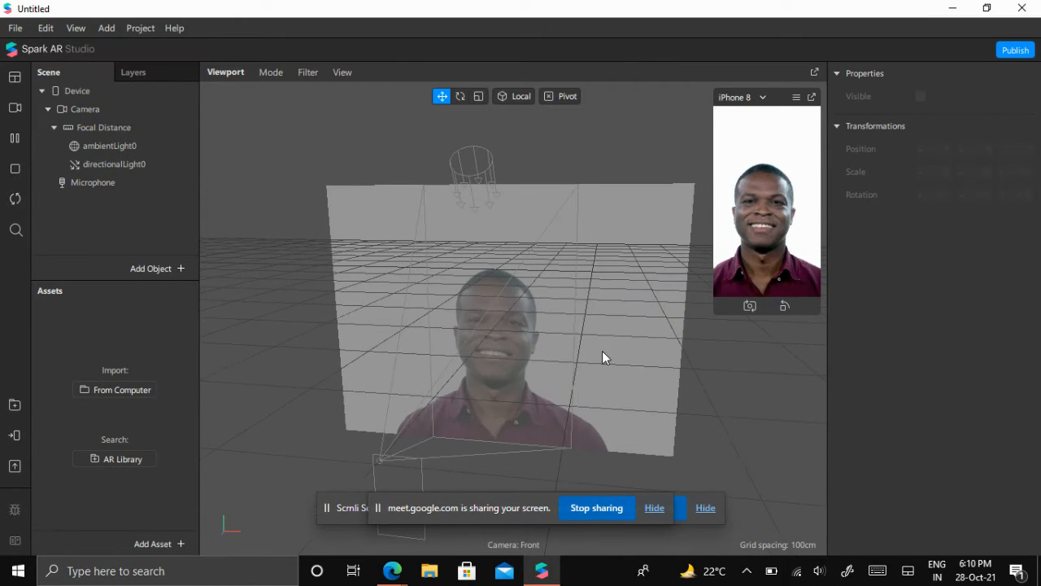
Switch to the Google Meet call, look through the participant list, and reopen the in-call messages to read the replies
mouse_move(392, 570)
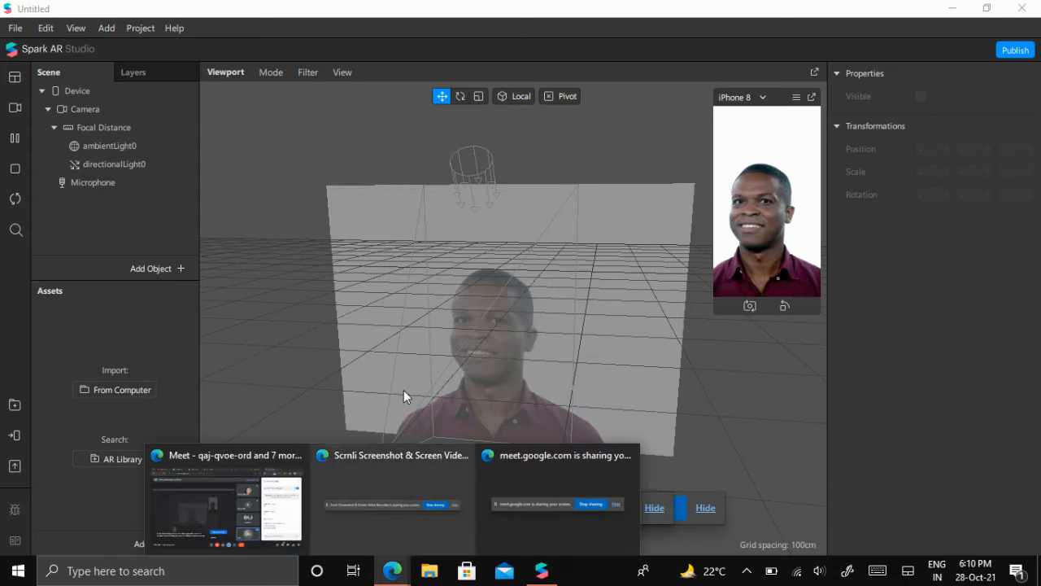
click(227, 504)
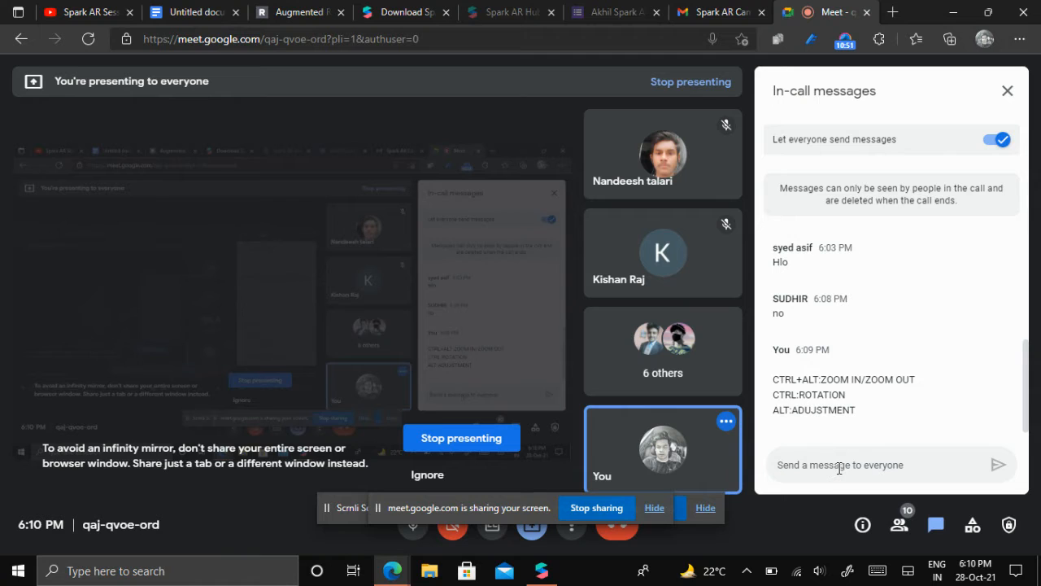
click(899, 527)
scroll(927, 451, down, 5)
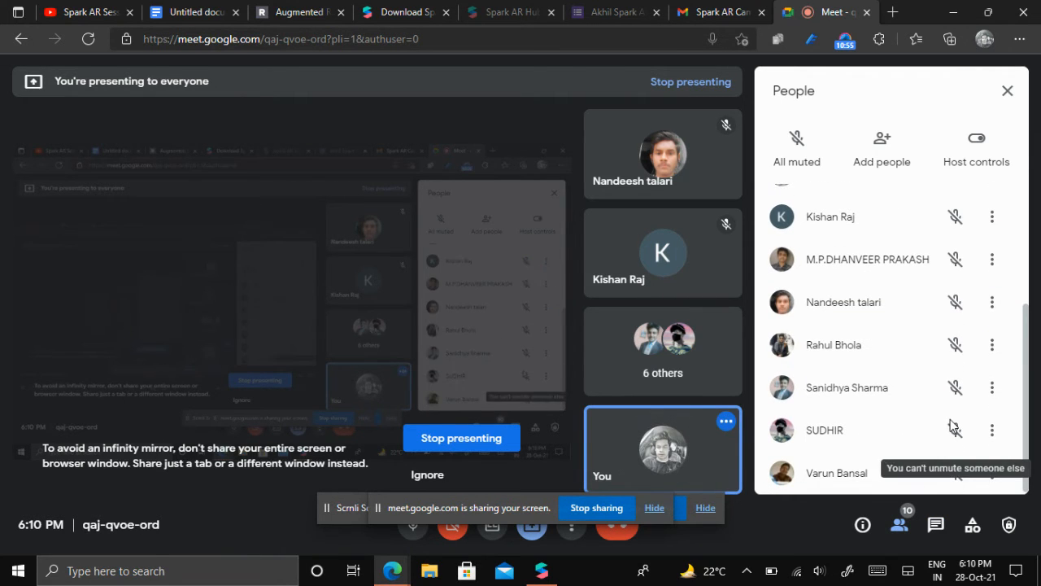
click(1008, 91)
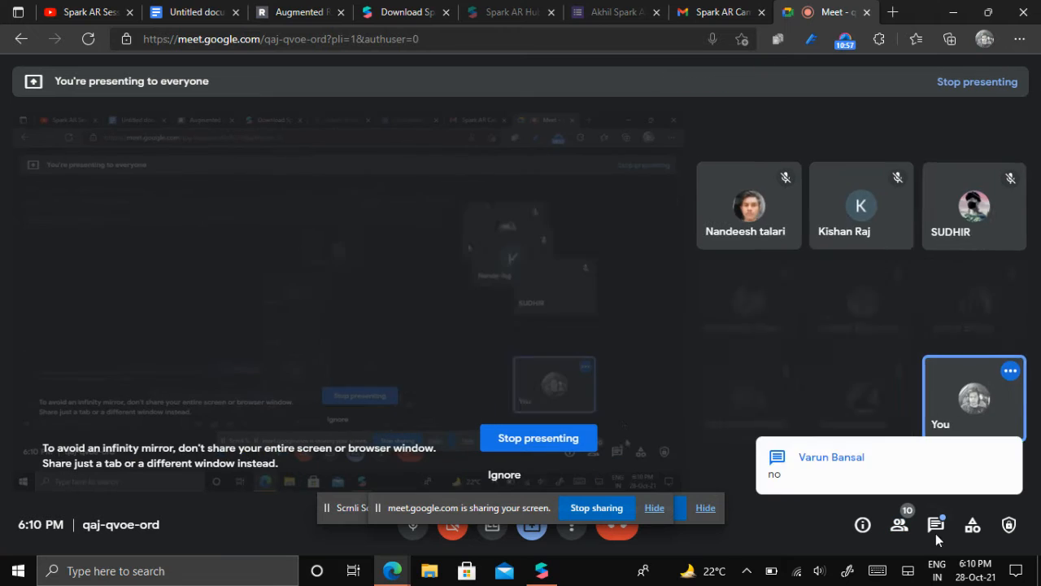
click(935, 529)
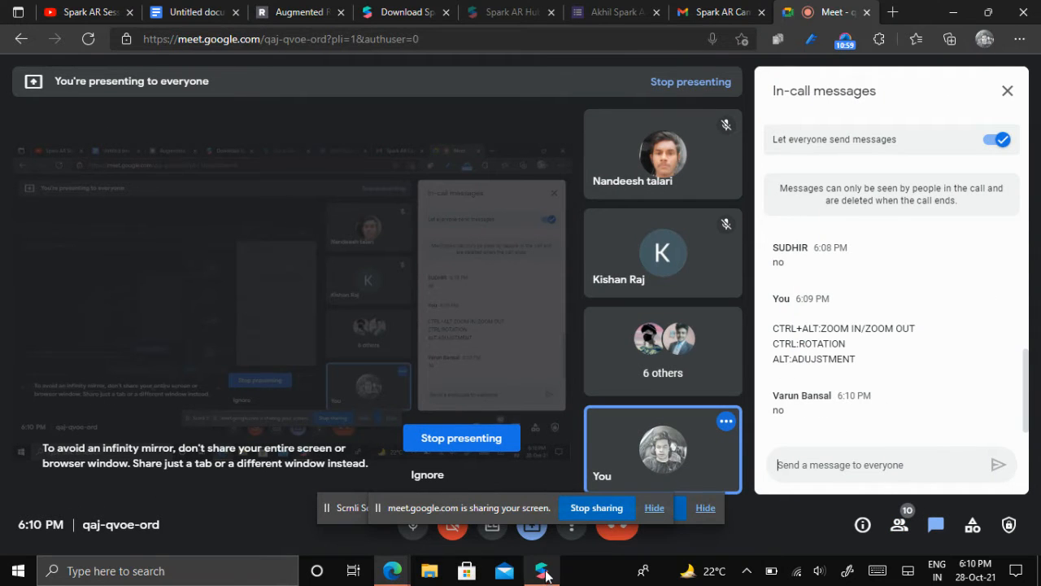
Switch to Spark AR Studio, point out the Scene objects, and show the Patch Editor and close it again
mouse_move(544, 577)
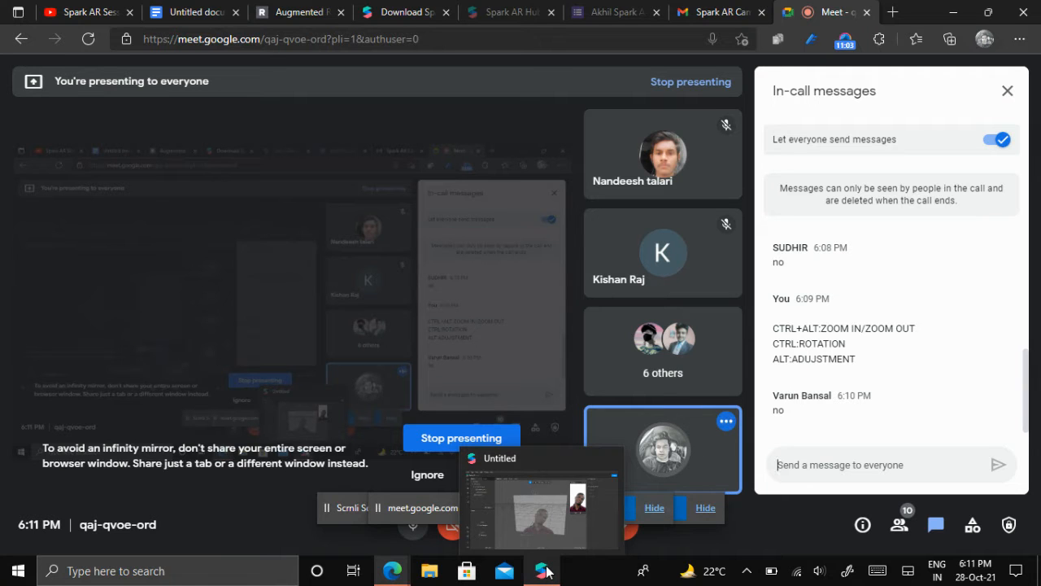
click(544, 570)
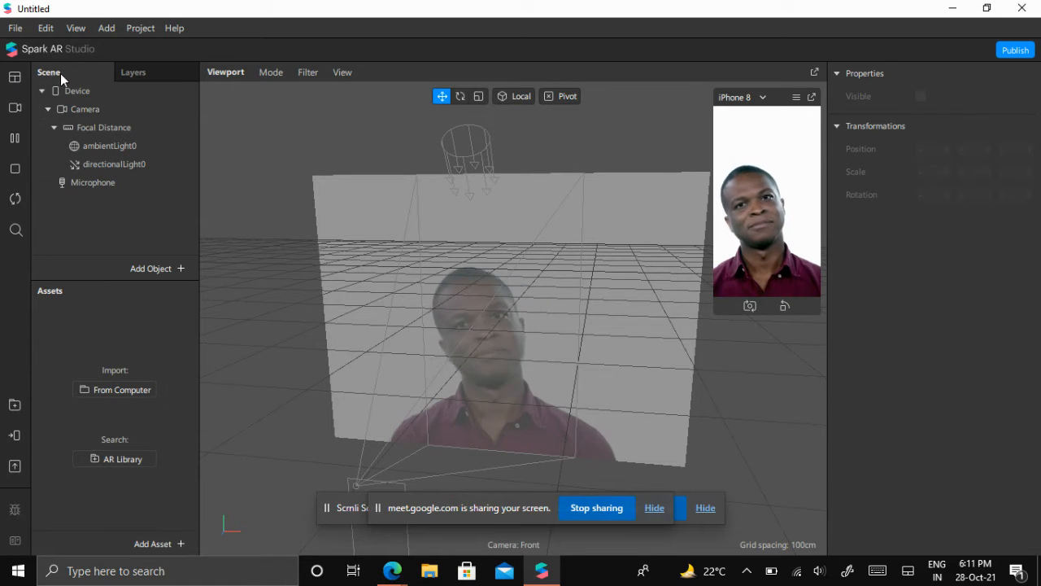
click(57, 124)
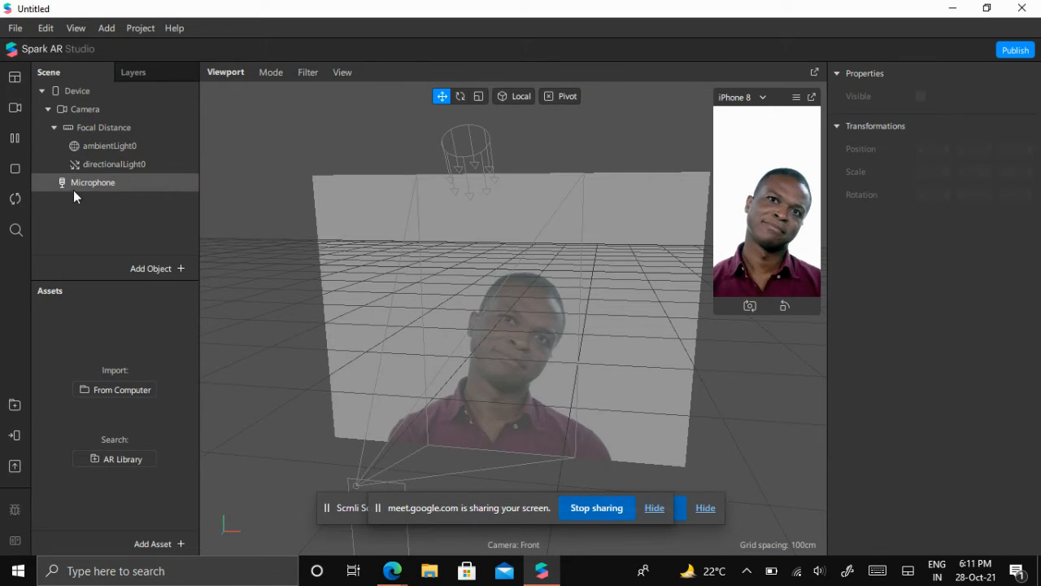
click(15, 82)
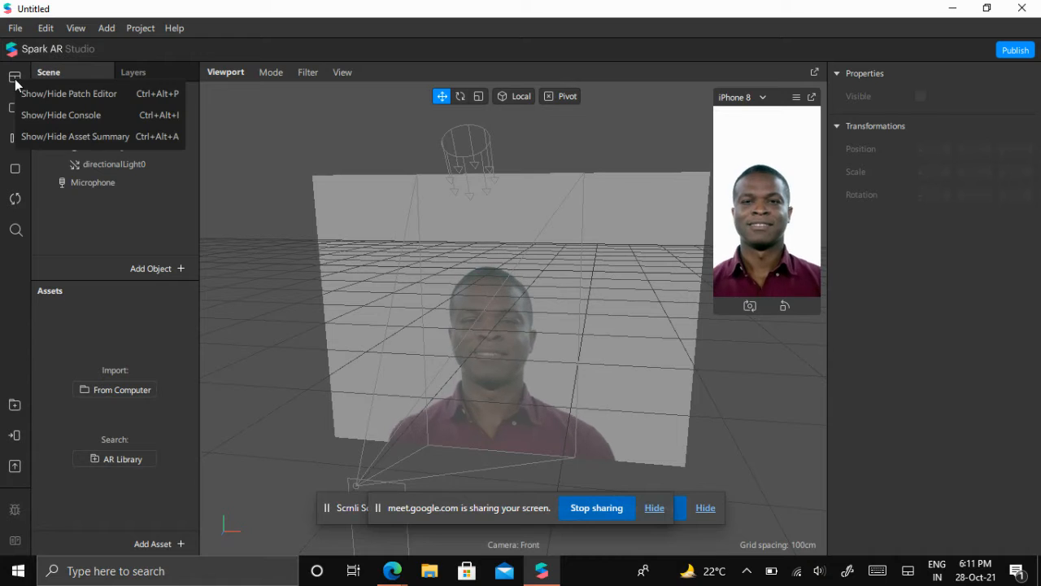
click(69, 94)
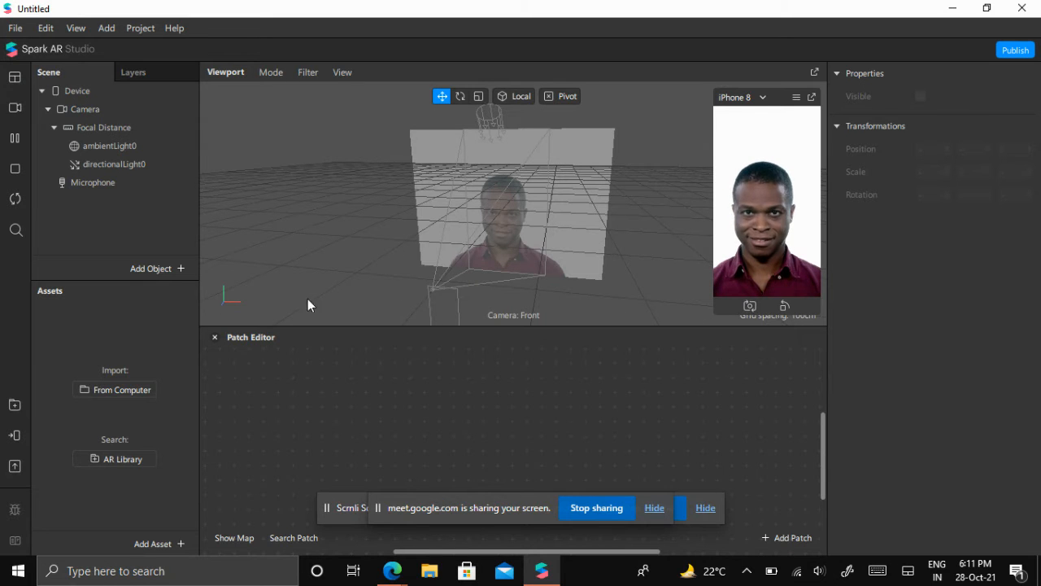
click(215, 337)
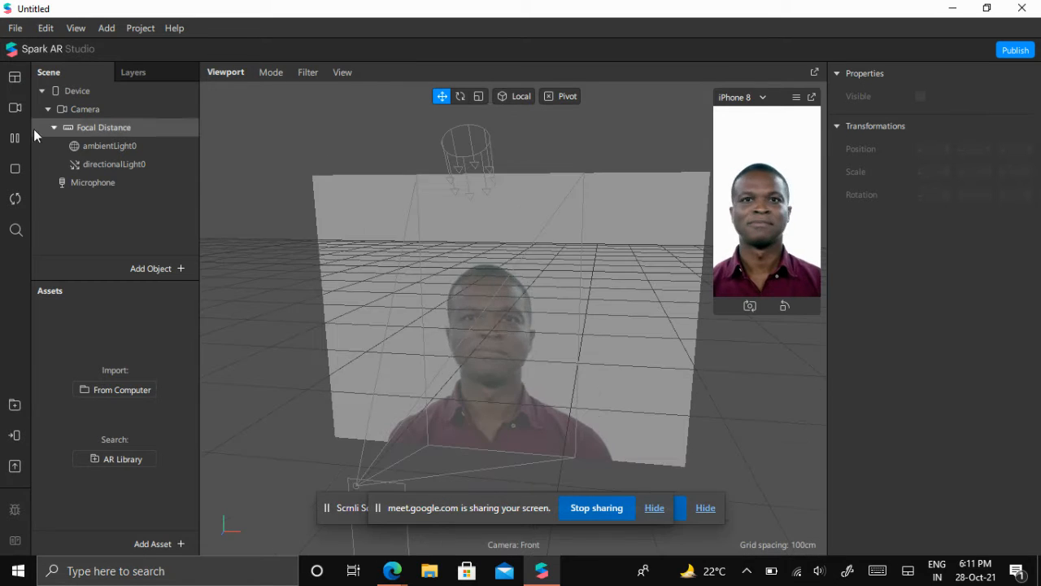
Try several real-time simulation face videos, the Integrated Webcam and the empty grid simulation as the preview's camera source
click(10, 117)
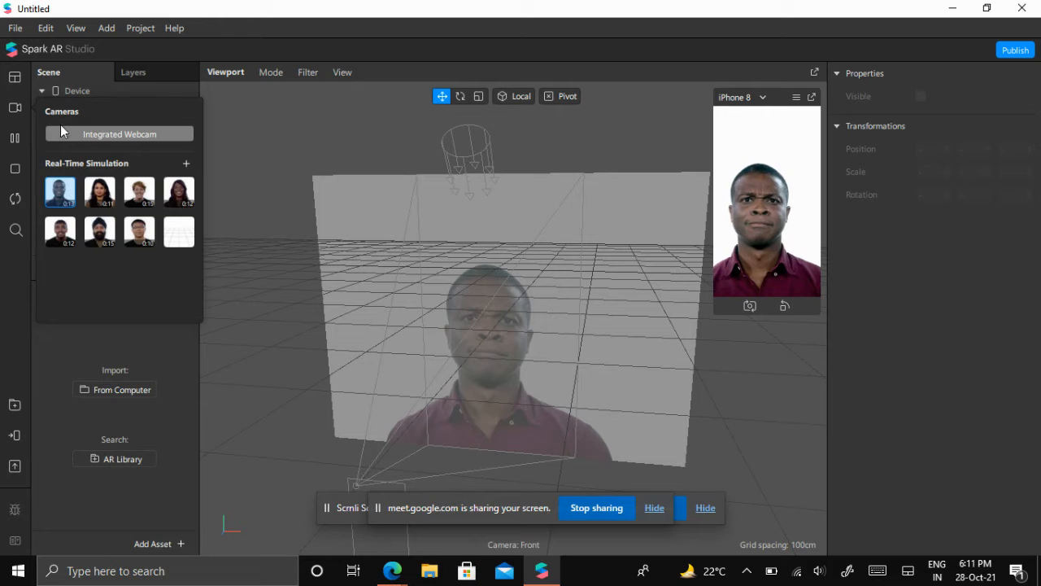
click(101, 193)
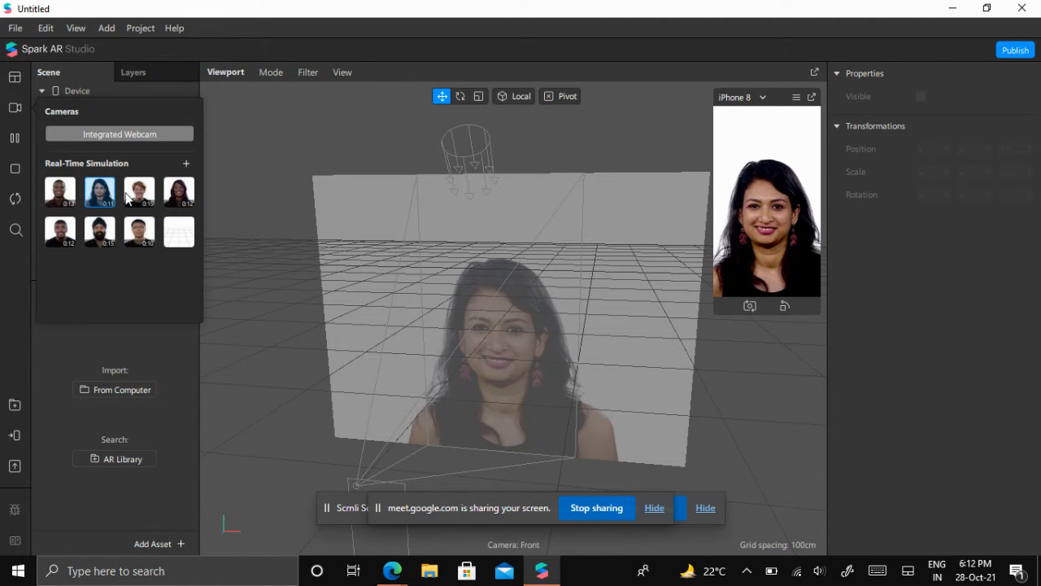
click(140, 202)
click(166, 204)
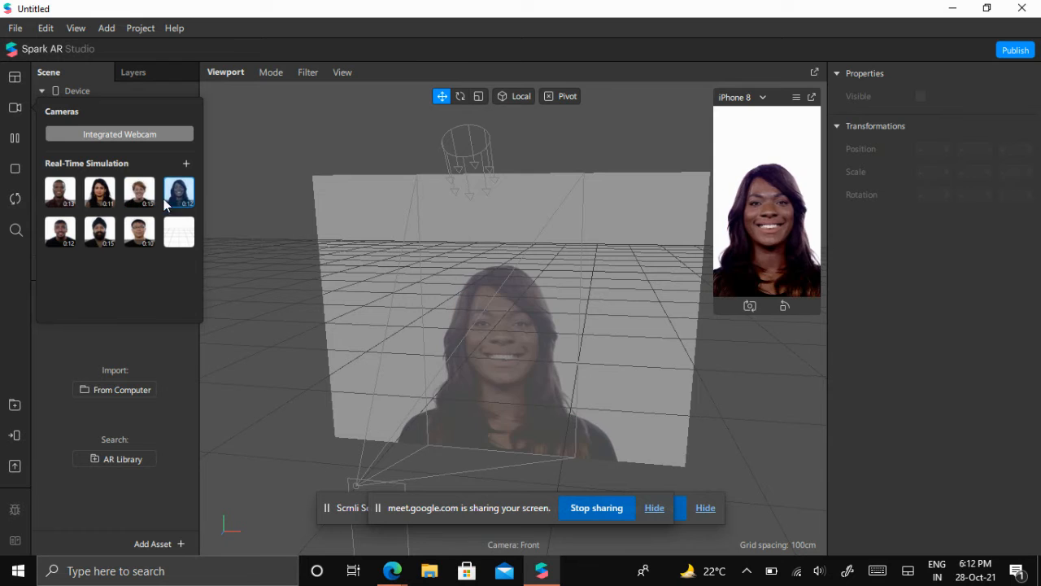
click(94, 232)
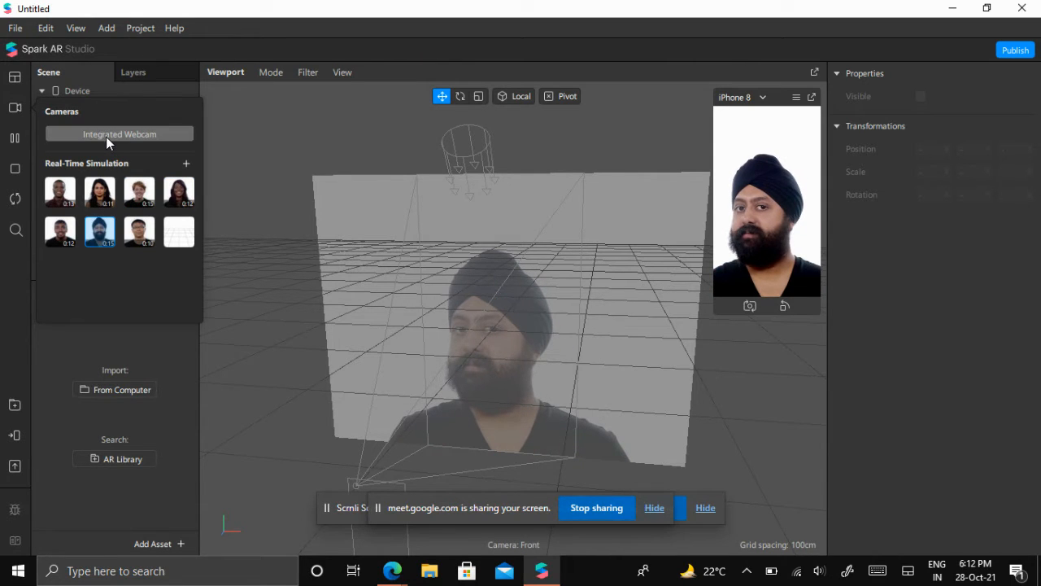
click(110, 136)
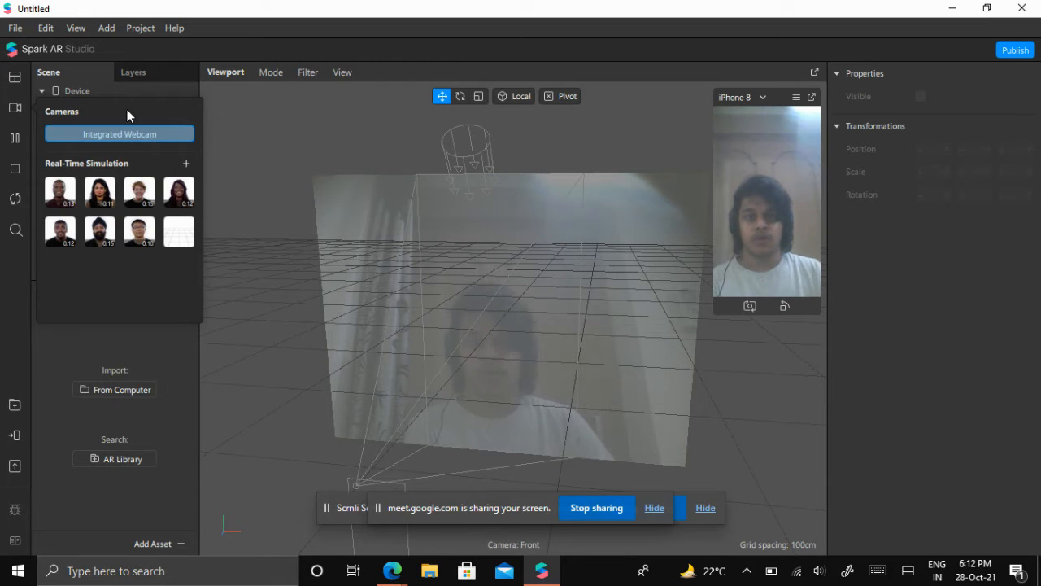
click(61, 194)
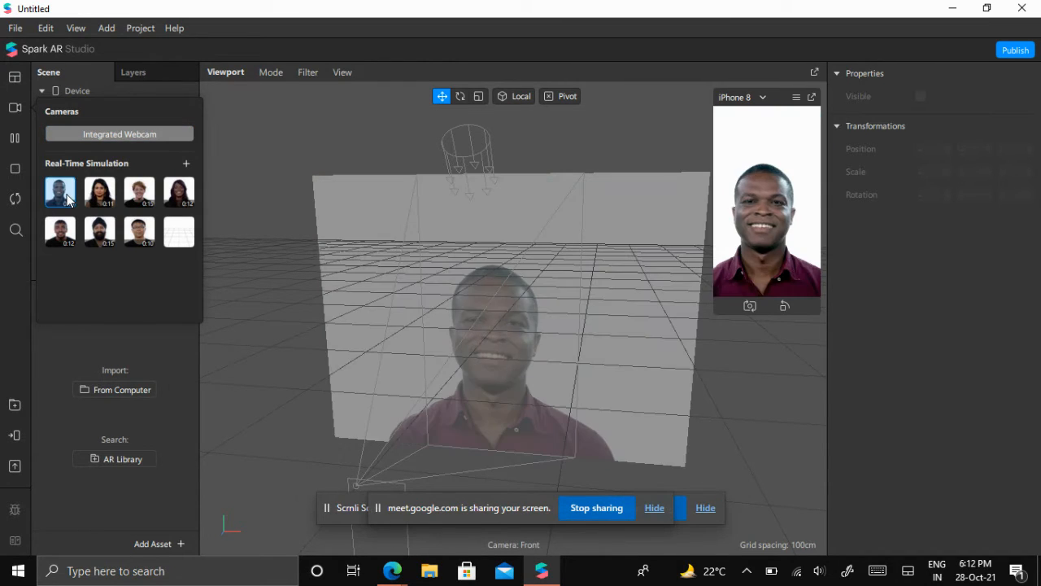
click(182, 240)
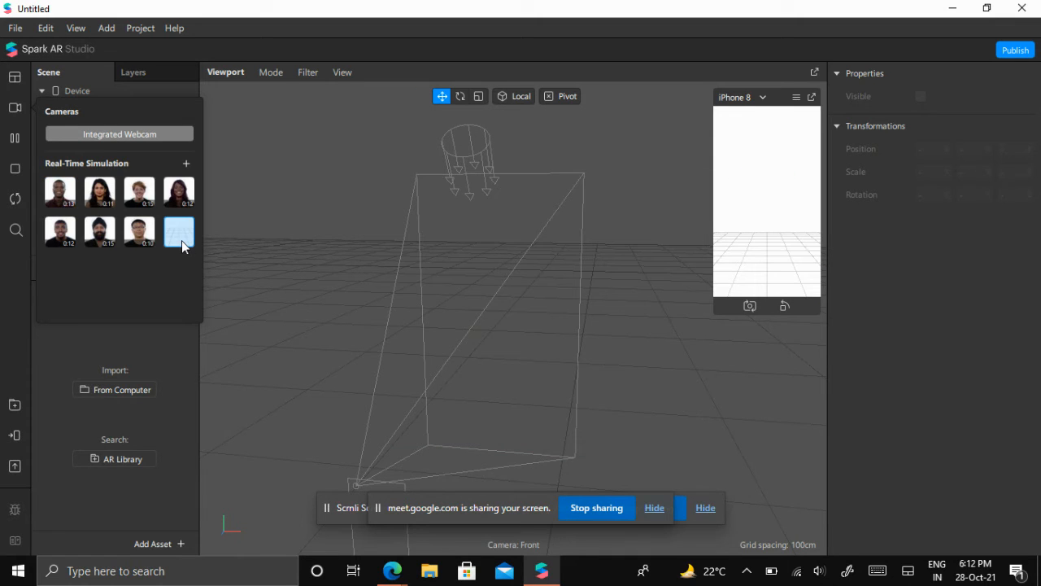
Pause and resume the simulation, and set the camera source to the first real-time simulation face video
click(15, 140)
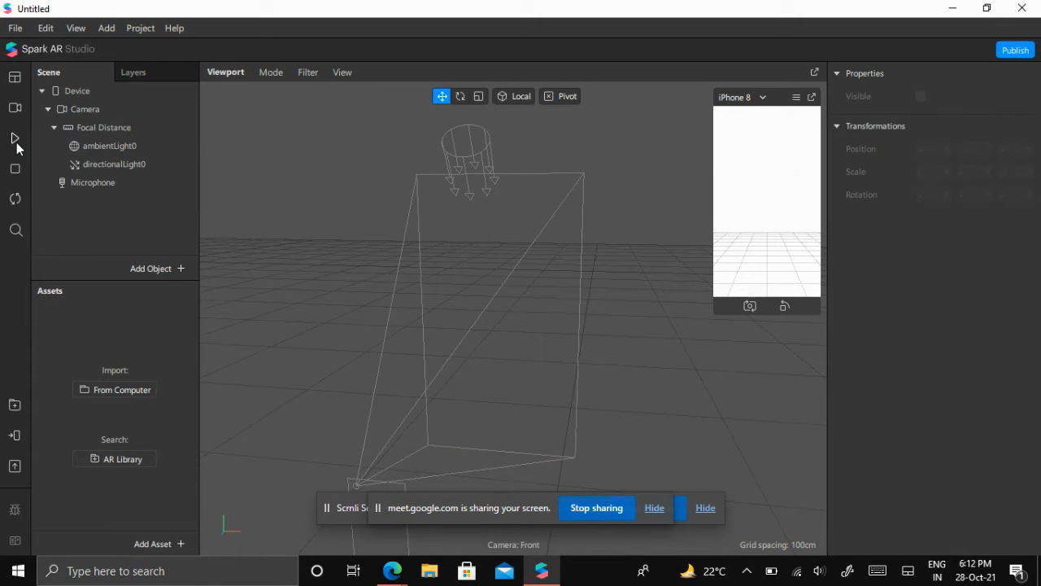
click(16, 140)
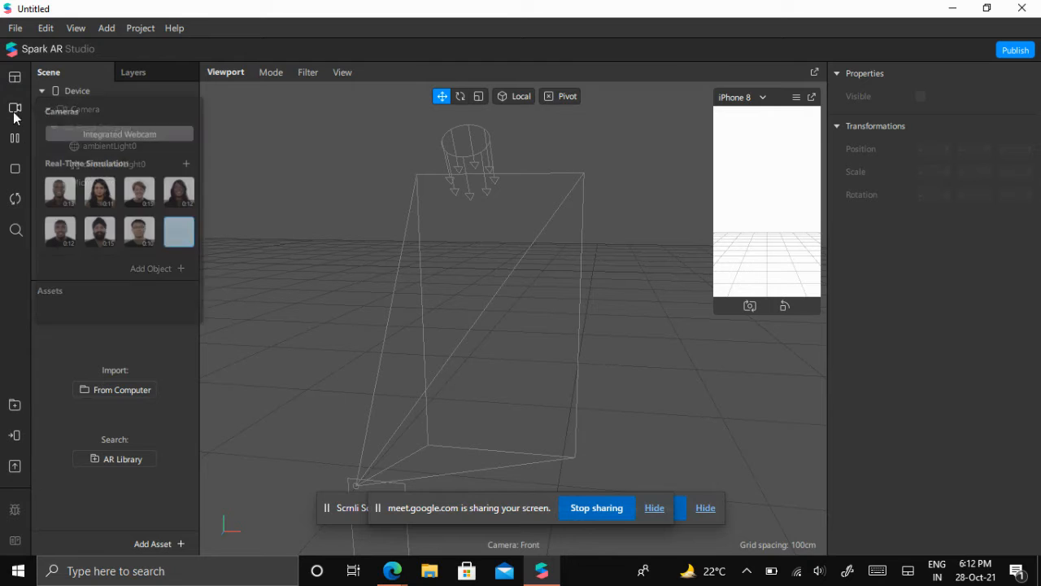
click(58, 192)
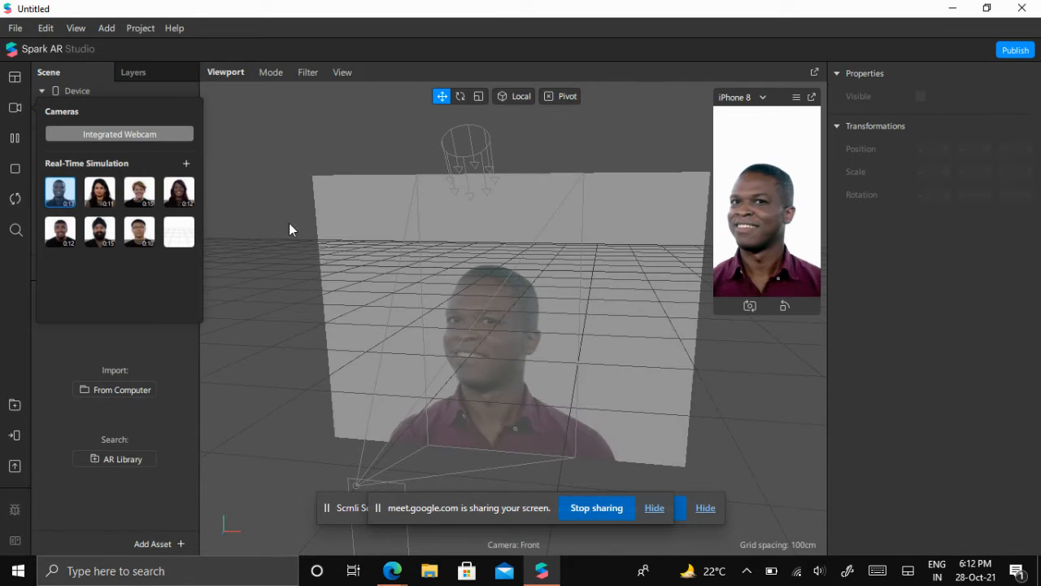
click(14, 140)
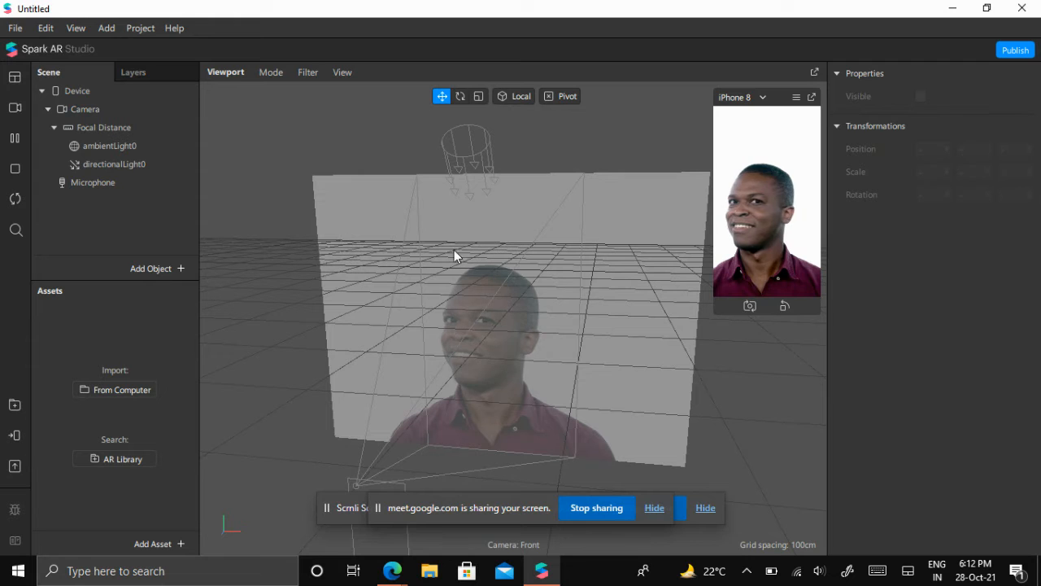
right_click(77, 216)
click(56, 216)
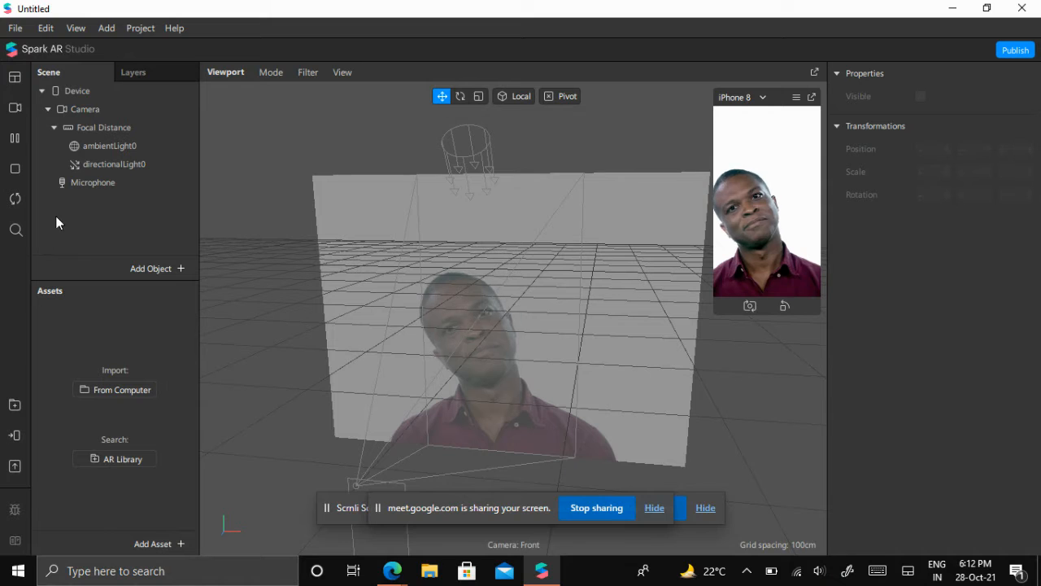
Add a plane to the scene and move it to the backdrop's upper right, at about X 0.137, Y 0.182, Z -0.070
right_click(100, 225)
mouse_move(114, 238)
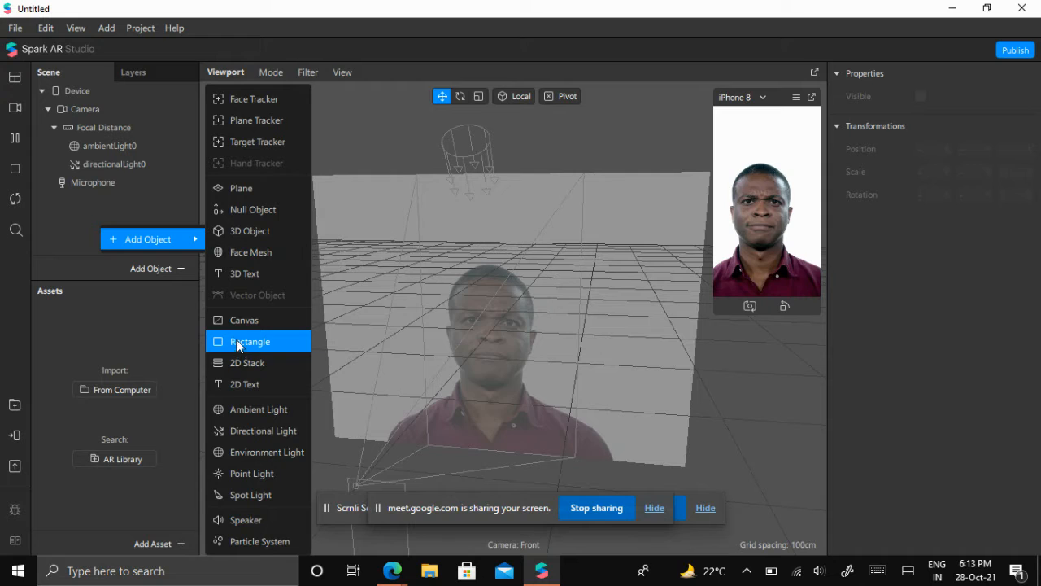
click(241, 188)
click(103, 184)
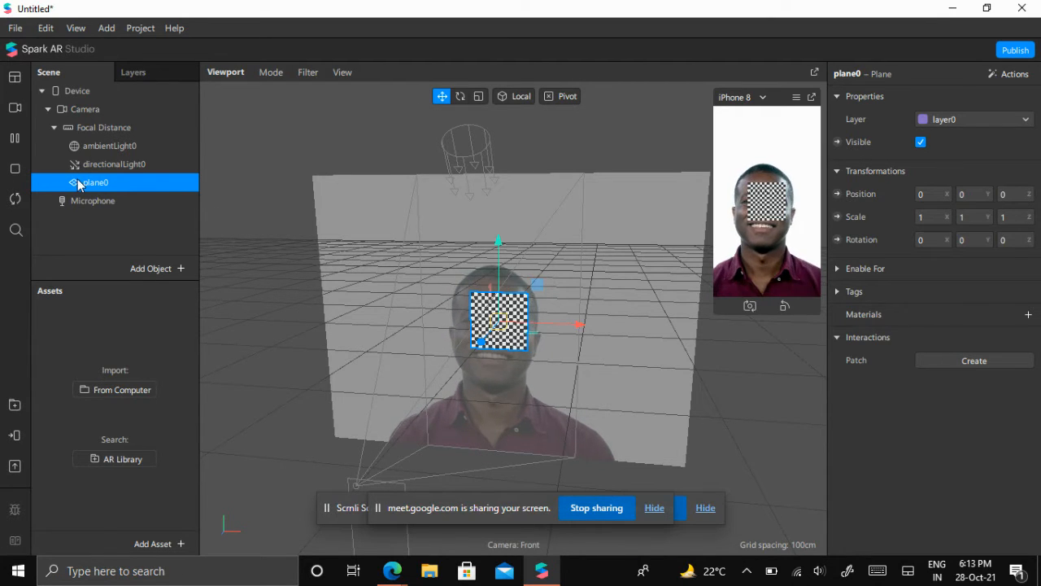
drag(500, 320, 579, 215)
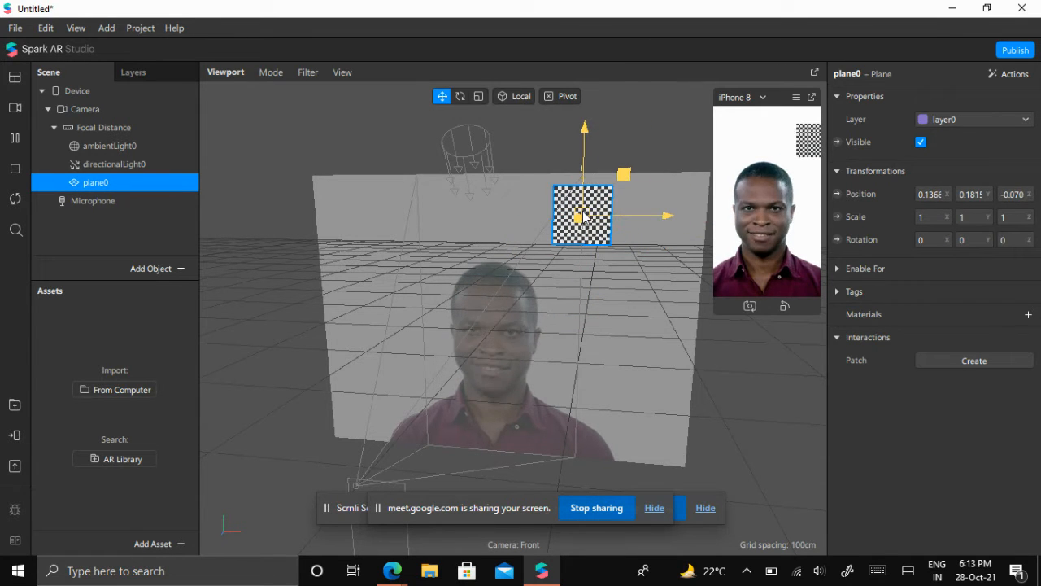
Stretch the plane horizontally and flatten it slightly, to a scale of about 1.83 × 0.91 × 1.04
click(479, 96)
click(665, 216)
mouse_move(684, 218)
mouse_down()
mouse_move(835, 225)
mouse_move(682, 217)
mouse_up()
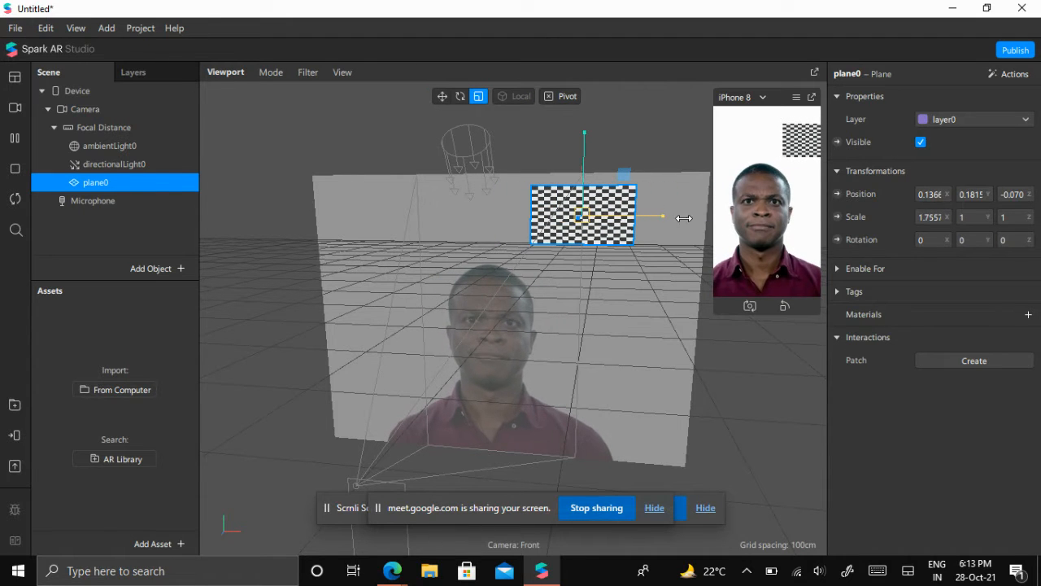
drag(585, 131, 584, 123)
drag(588, 92, 587, 143)
mouse_move(581, 214)
mouse_down()
mouse_move(610, 196)
mouse_move(587, 213)
mouse_up()
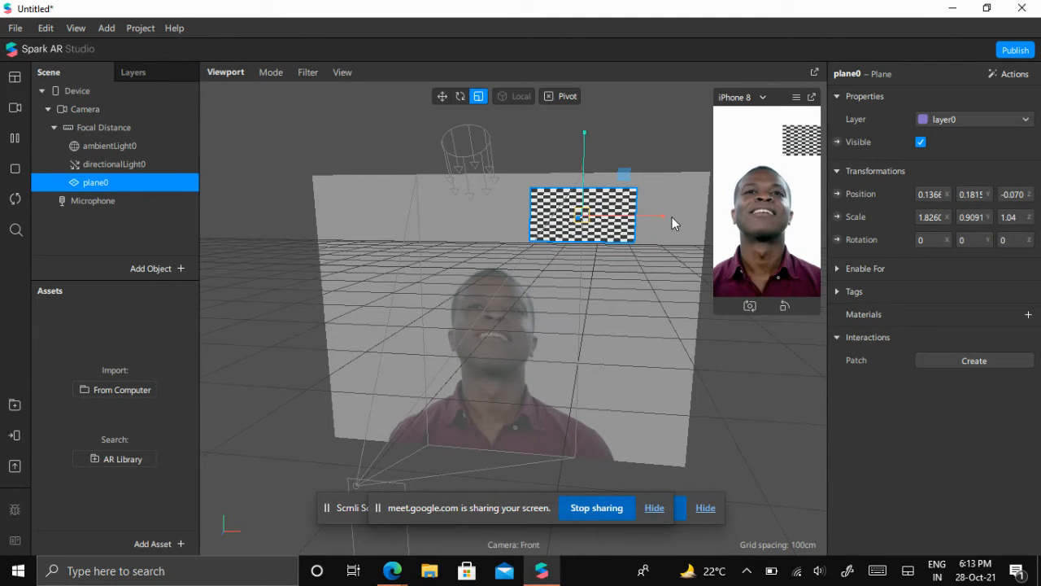
Tilt the plane about -8.9° around X and scale it into a long, thin strip of about 3.04 × 0.51 × 1.04
key(e)
mouse_move(583, 181)
mouse_down()
mouse_move(578, 234)
mouse_move(585, 179)
mouse_up()
click(478, 97)
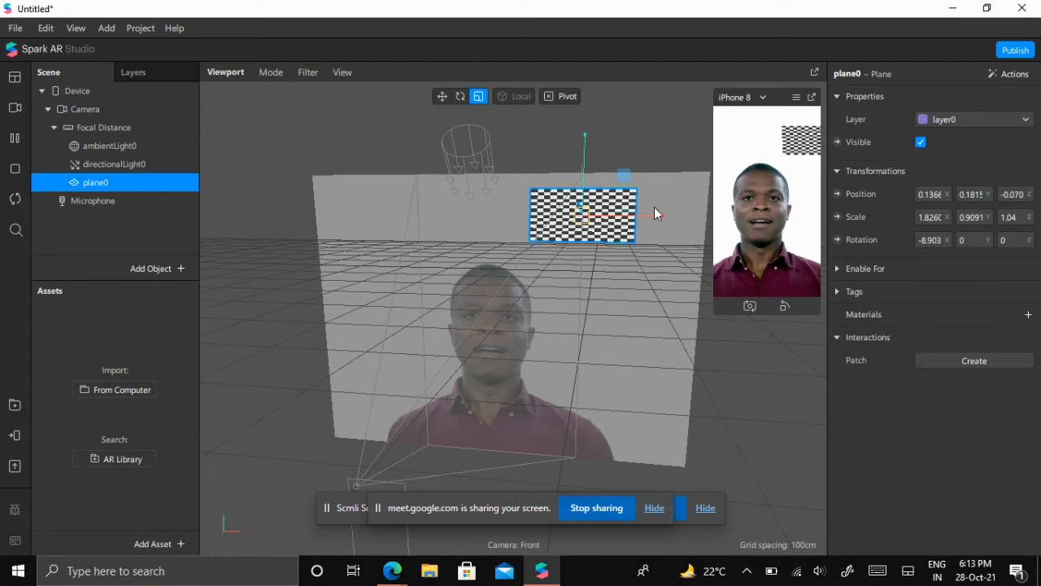
drag(662, 214, 676, 197)
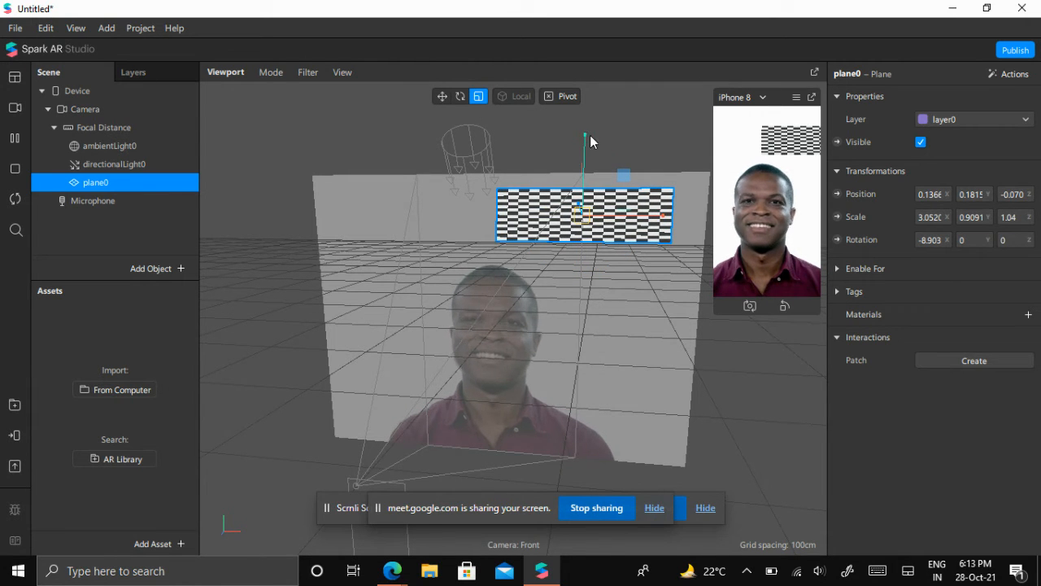
drag(585, 139, 584, 171)
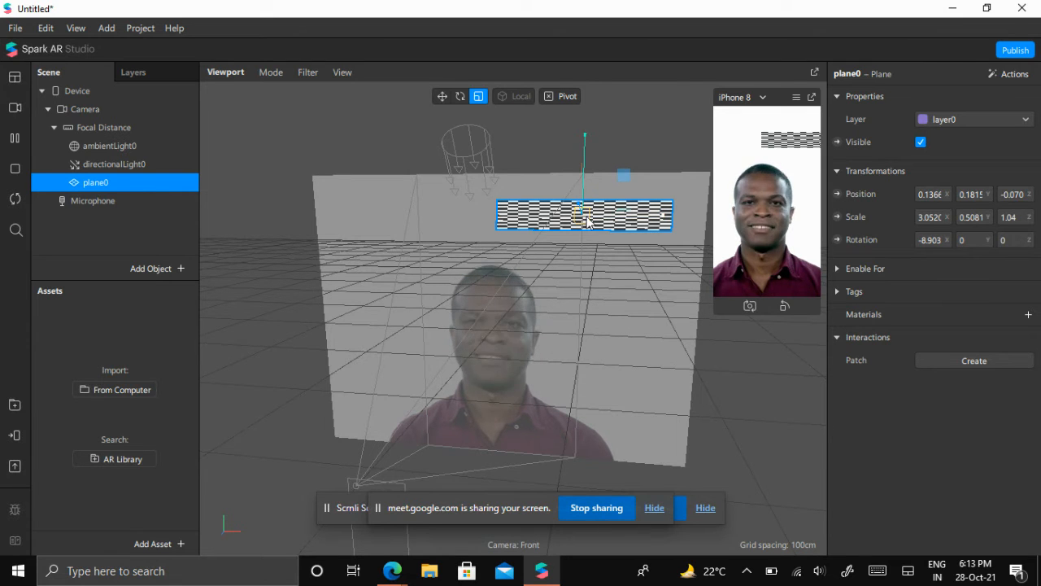
mouse_move(580, 213)
mouse_down()
mouse_move(588, 210)
mouse_move(586, 225)
mouse_up()
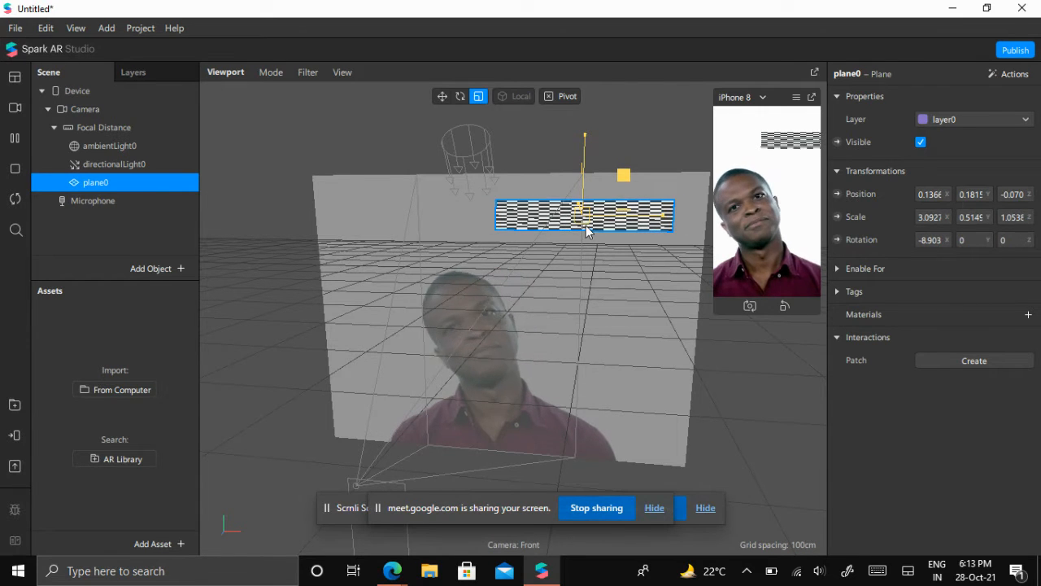
Move the plane so it is centred above the man's head, at about X 0.005, Y 0.216, Z -0.071
click(440, 97)
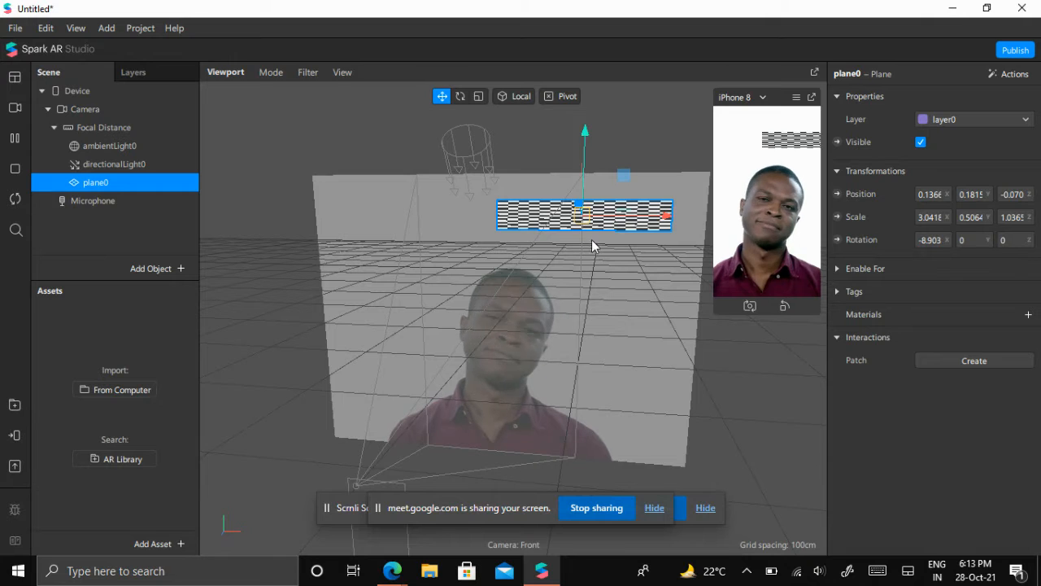
drag(587, 226, 609, 205)
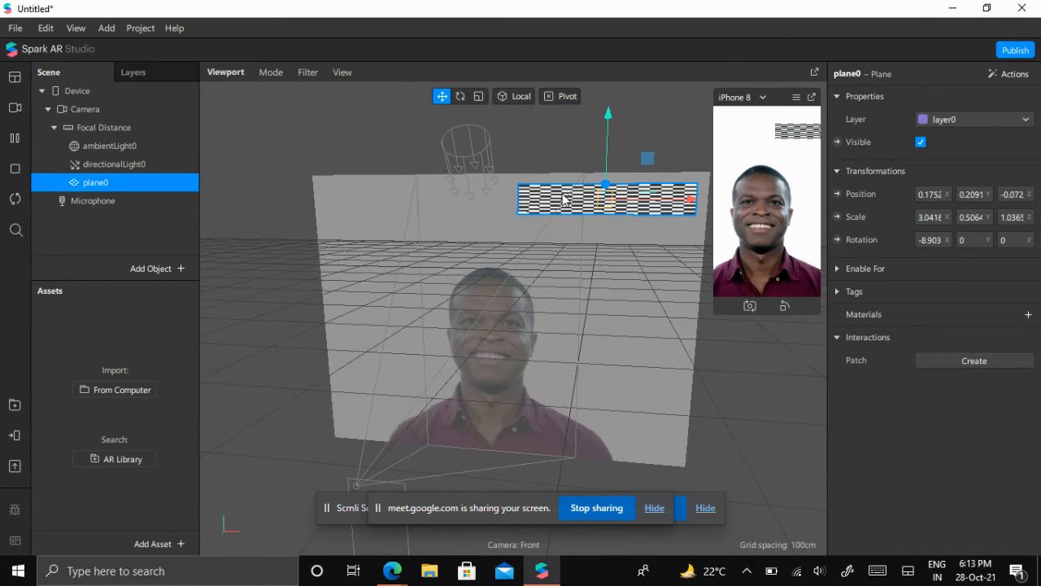
drag(587, 201, 503, 197)
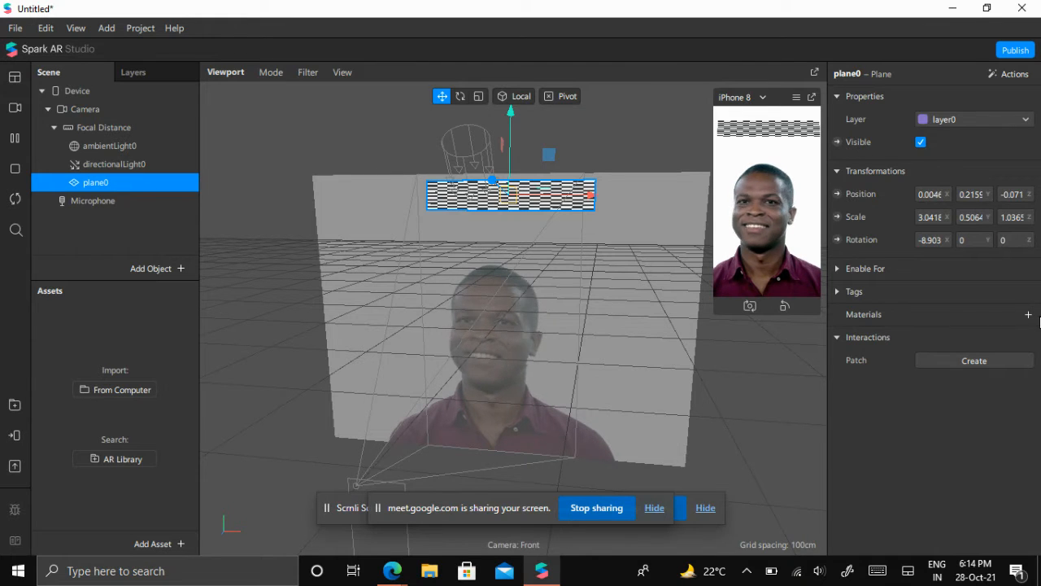
Add a new material to the plane, try several basic diffuse colours, and set the colour to lime green #aaff00
click(1028, 315)
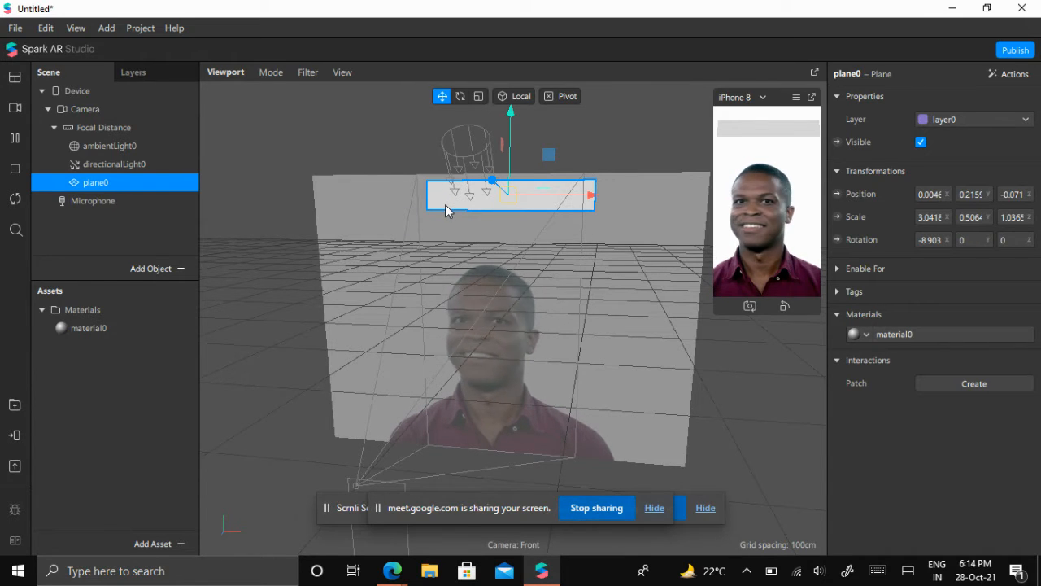
click(113, 329)
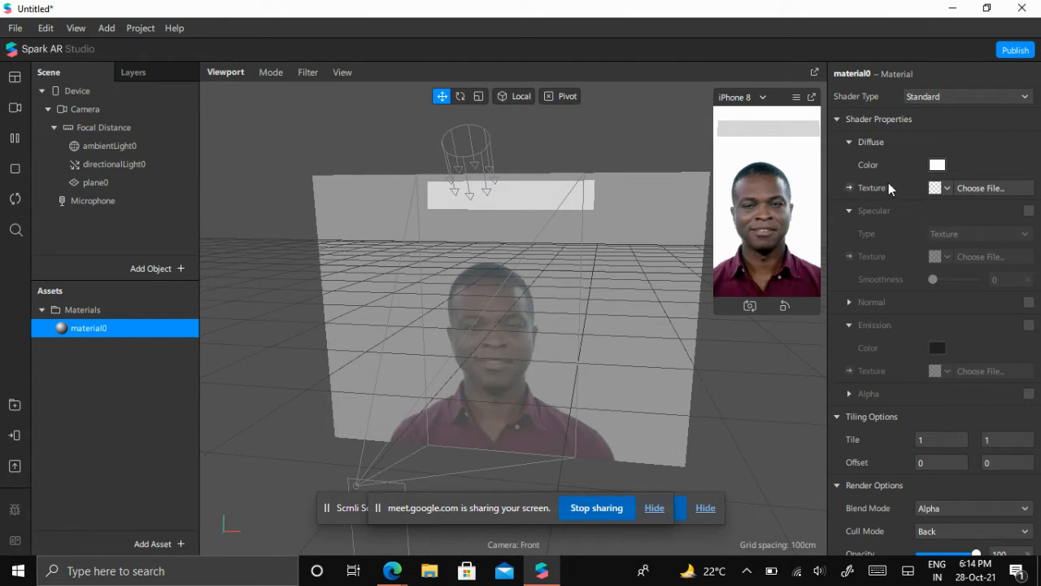
click(938, 165)
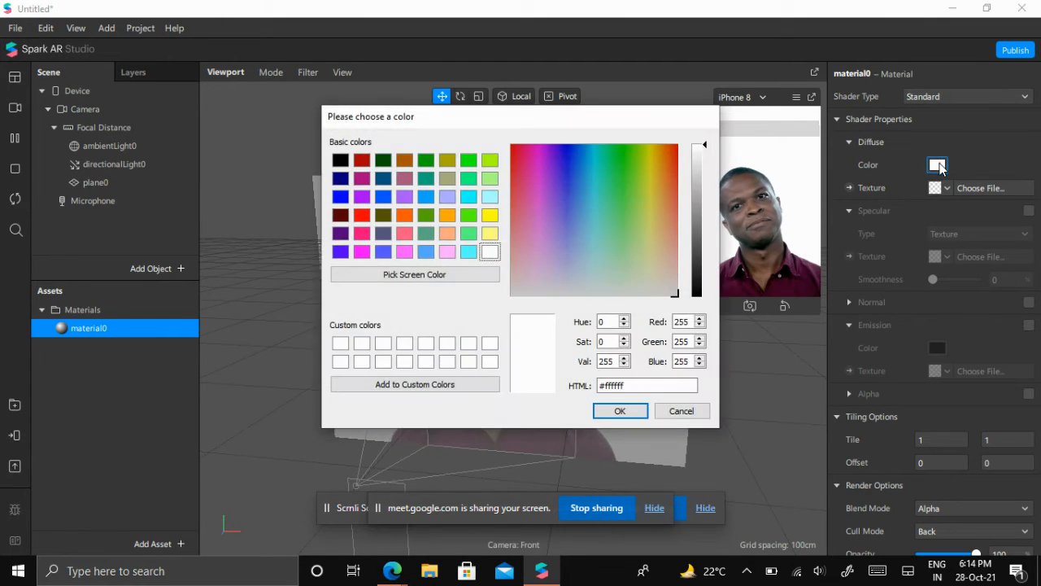
click(448, 214)
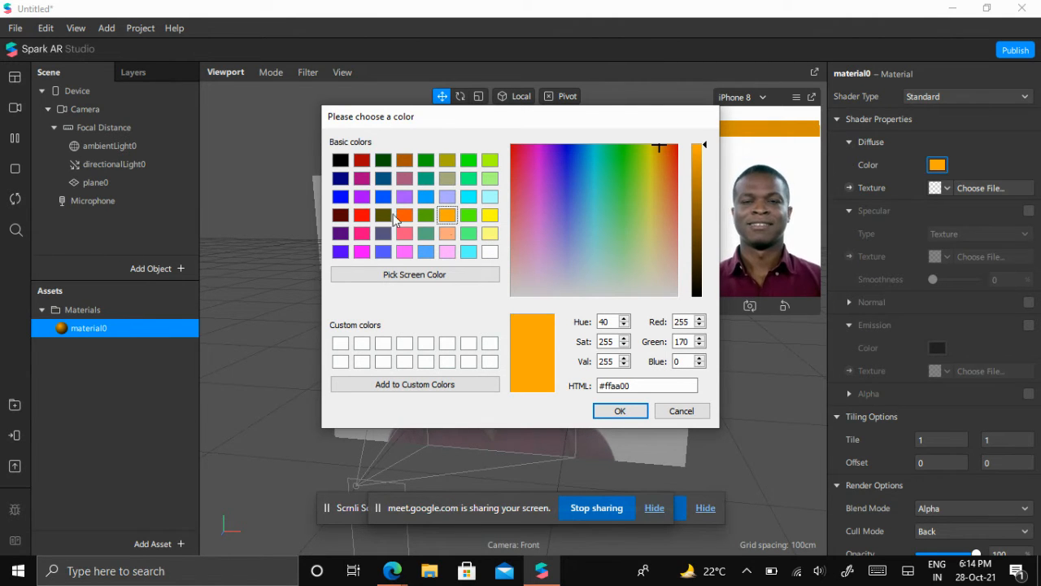
click(402, 216)
click(424, 216)
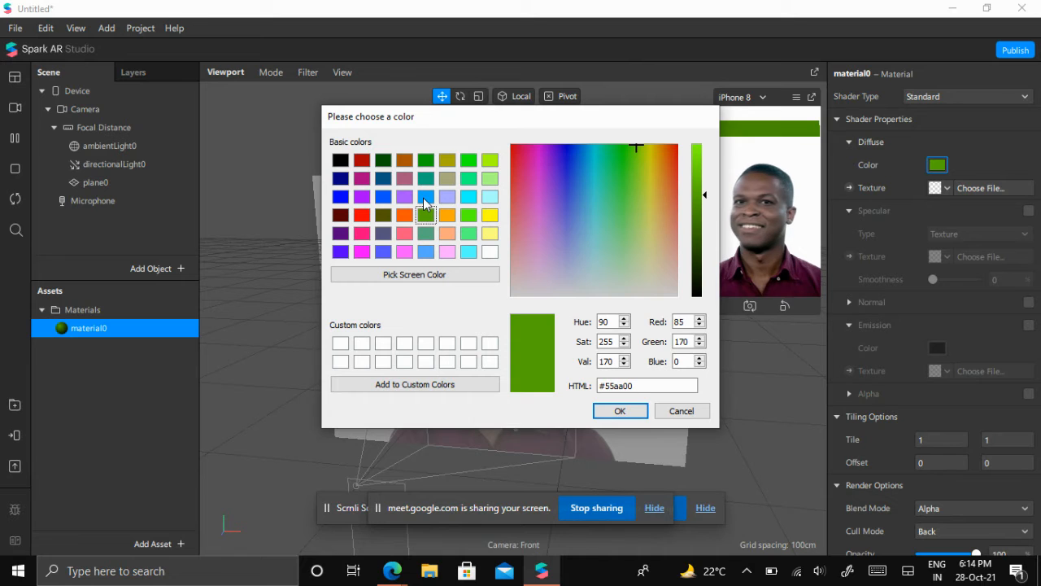
click(426, 197)
click(450, 200)
click(487, 200)
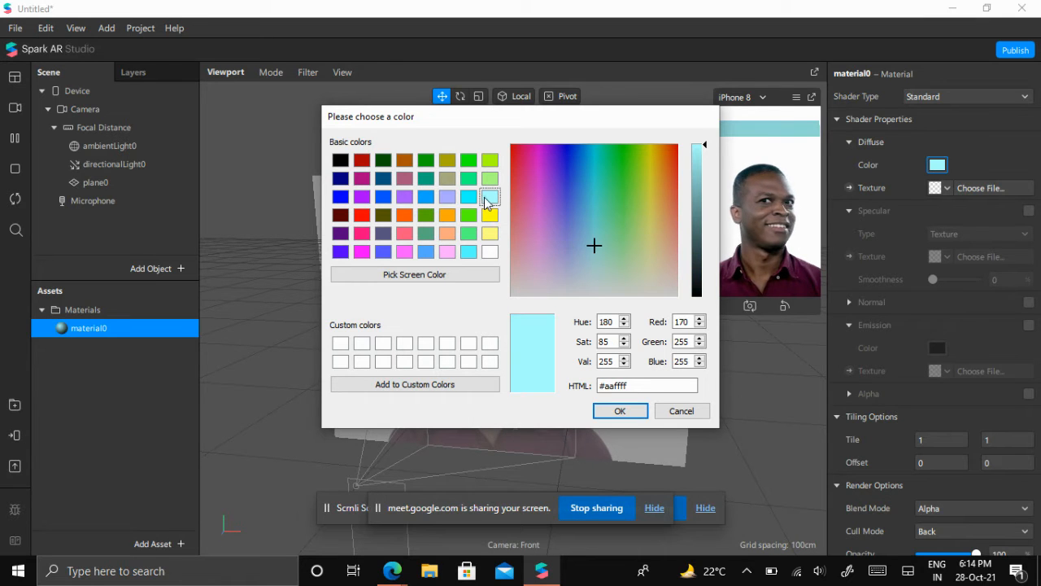
click(490, 160)
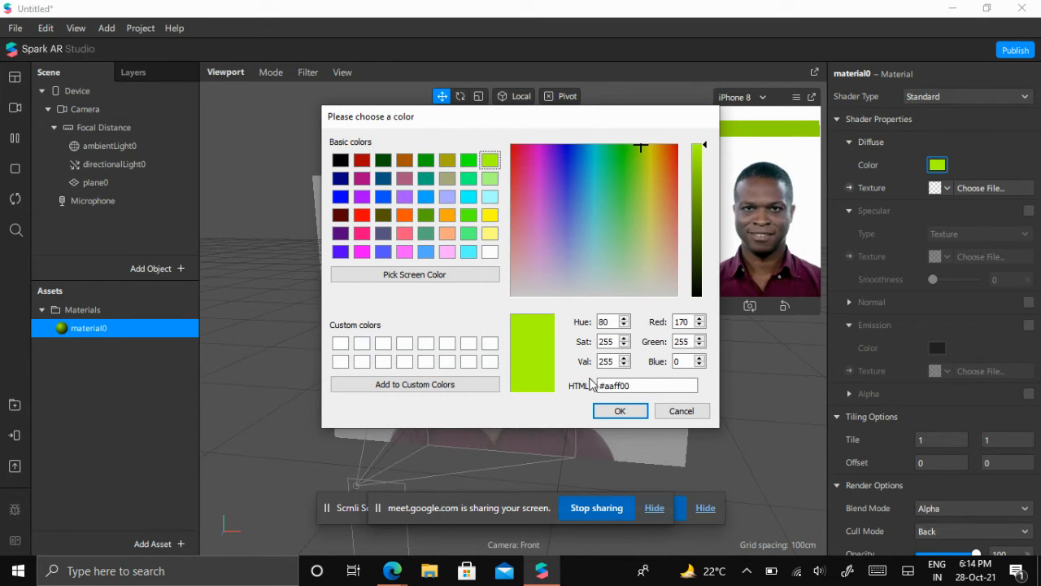
click(616, 411)
Lower the green material's opacity to 90% and deselect it
scroll(968, 439, down, 3)
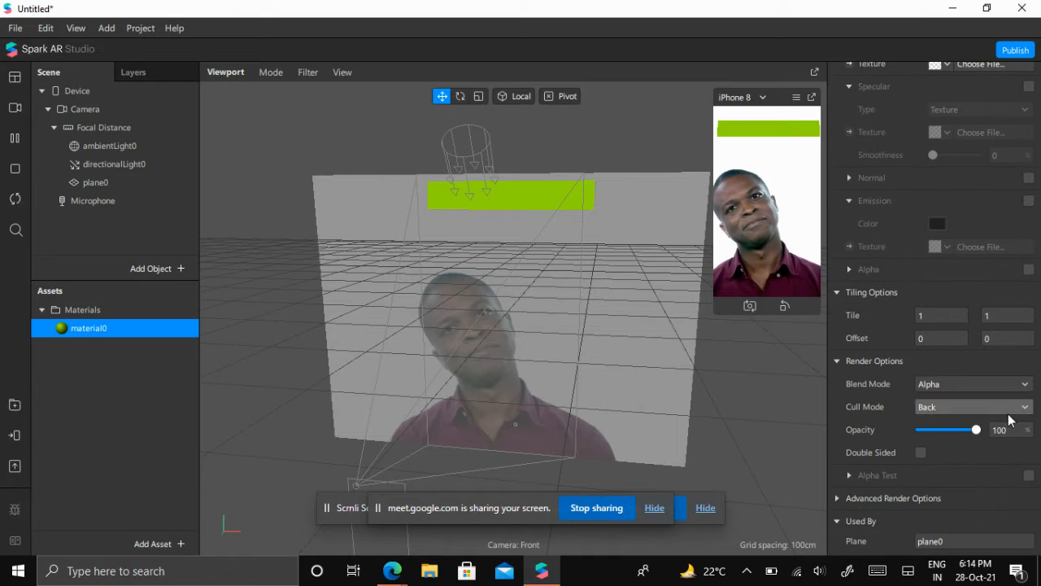
mouse_move(976, 430)
mouse_down()
mouse_move(934, 435)
mouse_move(971, 440)
mouse_up()
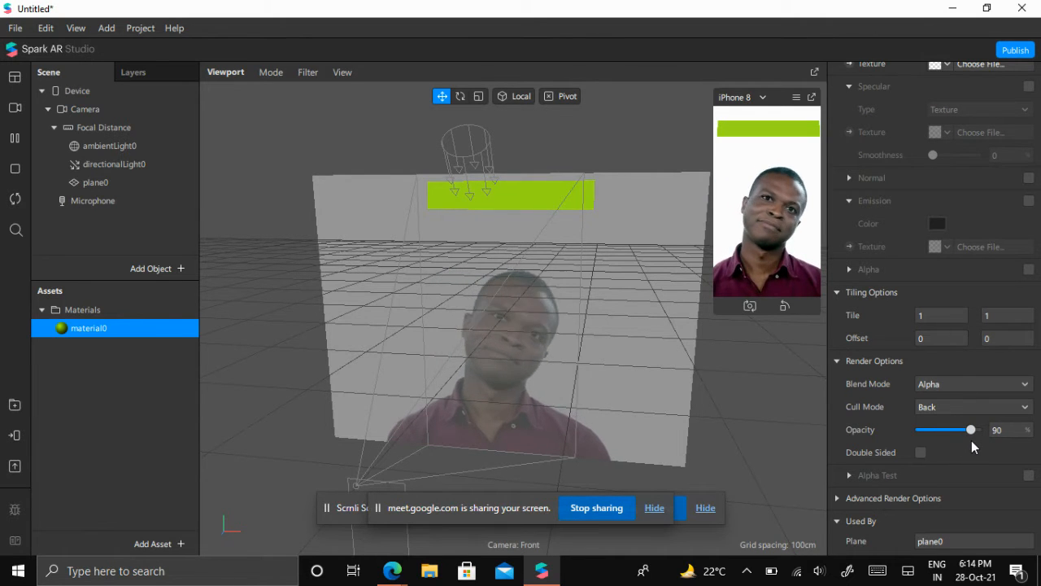
click(681, 362)
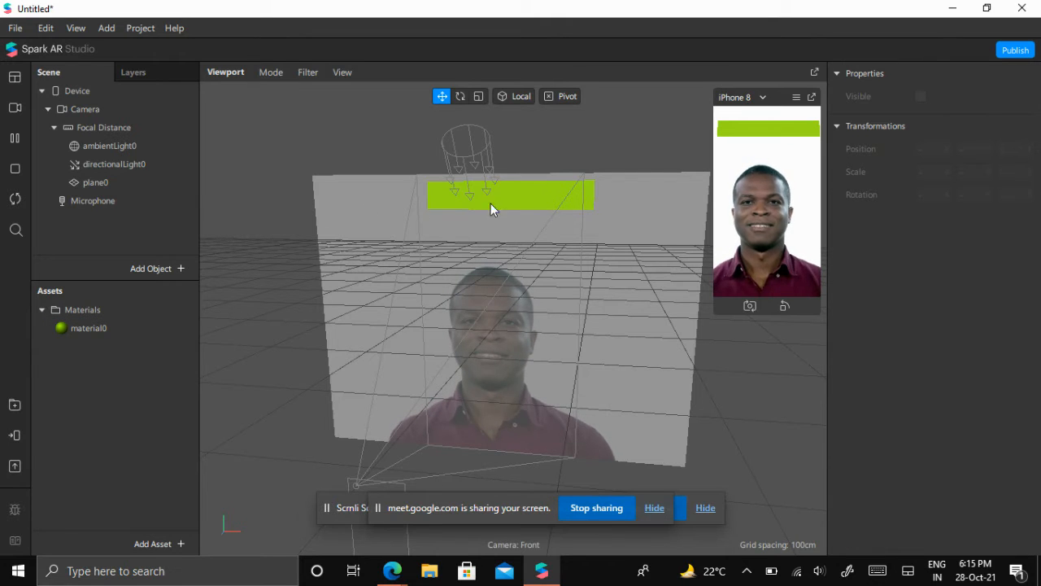
Apply the R.jpeg image from the Desktop as the green material's diffuse texture
click(81, 337)
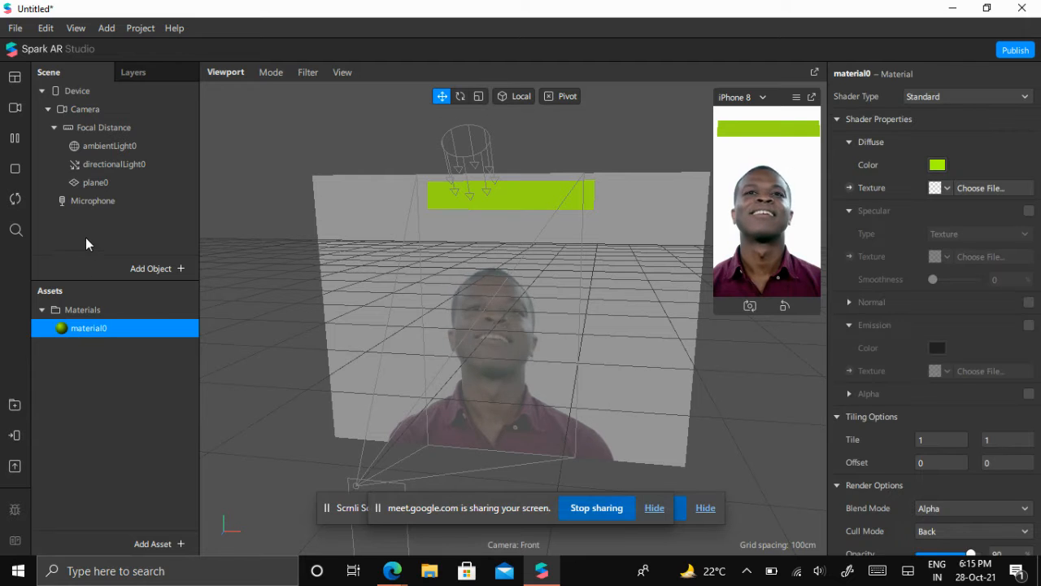
click(1014, 192)
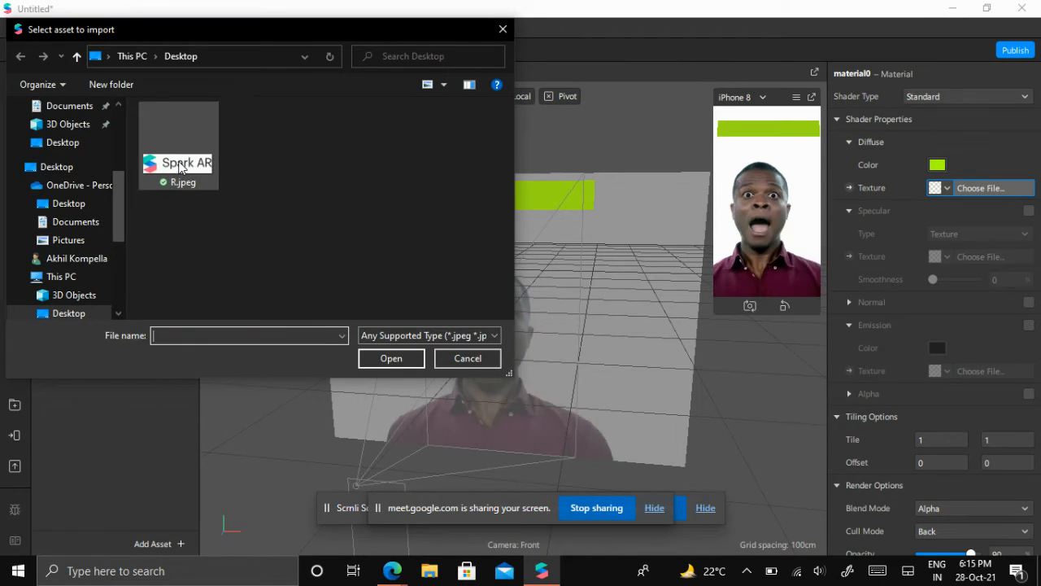
click(181, 167)
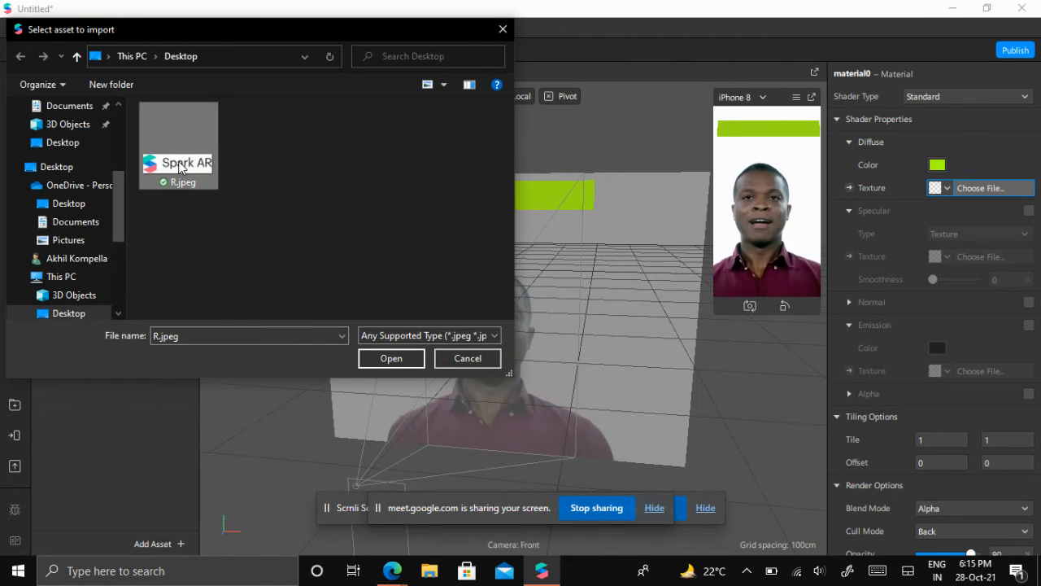
click(393, 360)
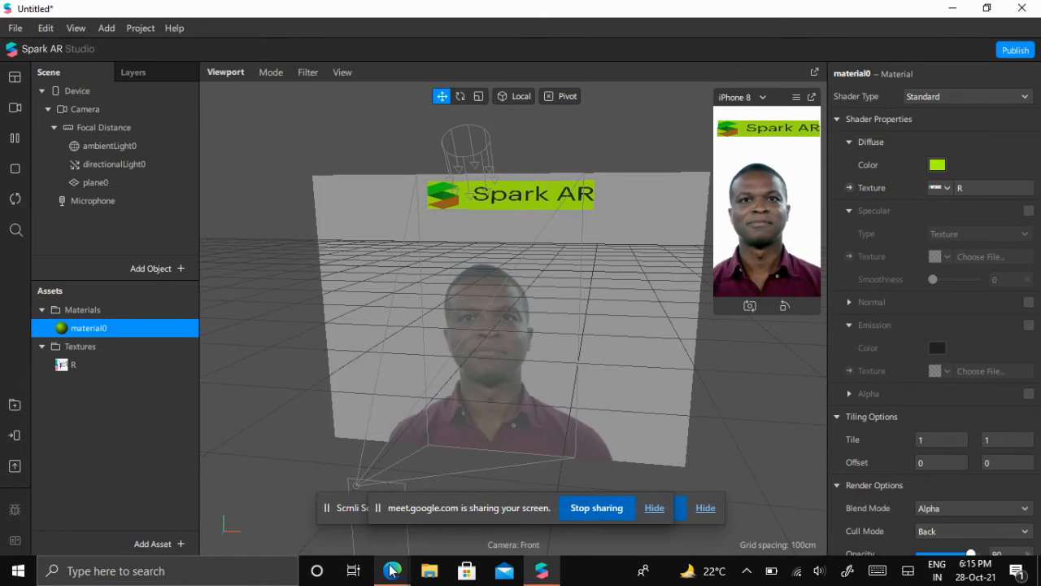
Check the in-call messages in the Google Meet call twice for participants' questions, returning to Spark AR Studio each time
mouse_move(392, 571)
click(252, 505)
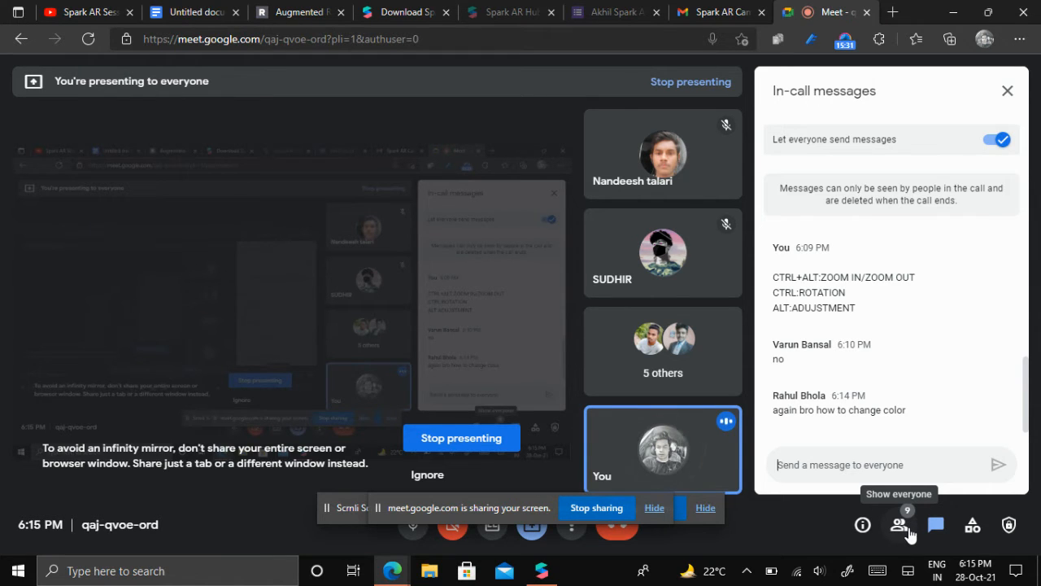
click(542, 570)
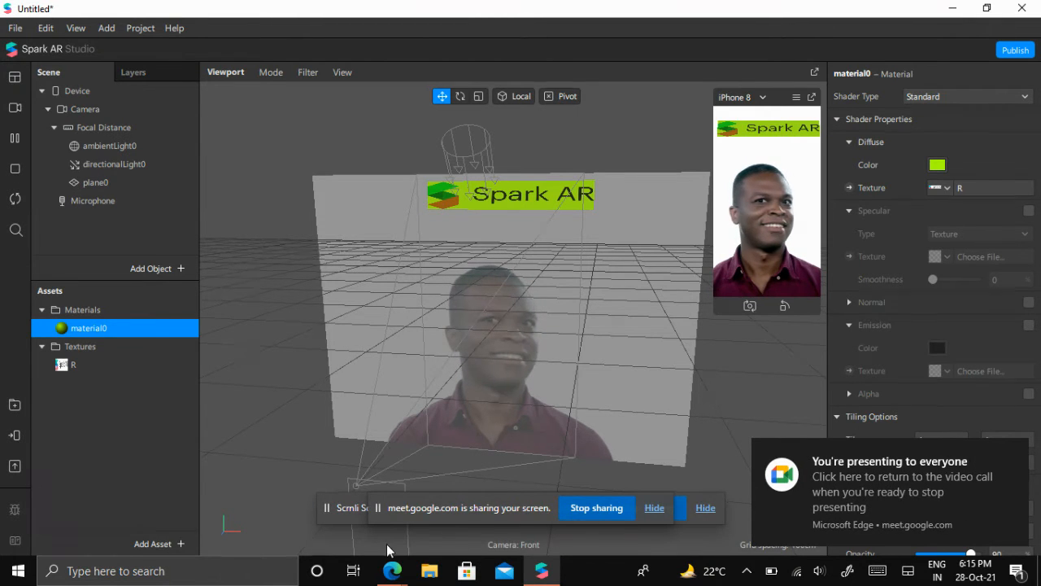
mouse_move(394, 575)
click(269, 510)
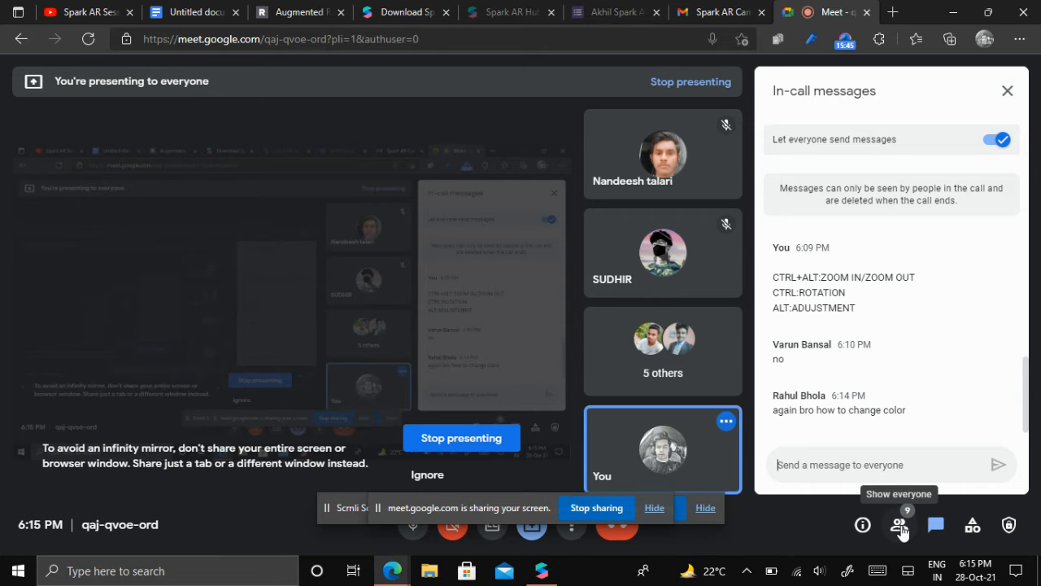
click(542, 572)
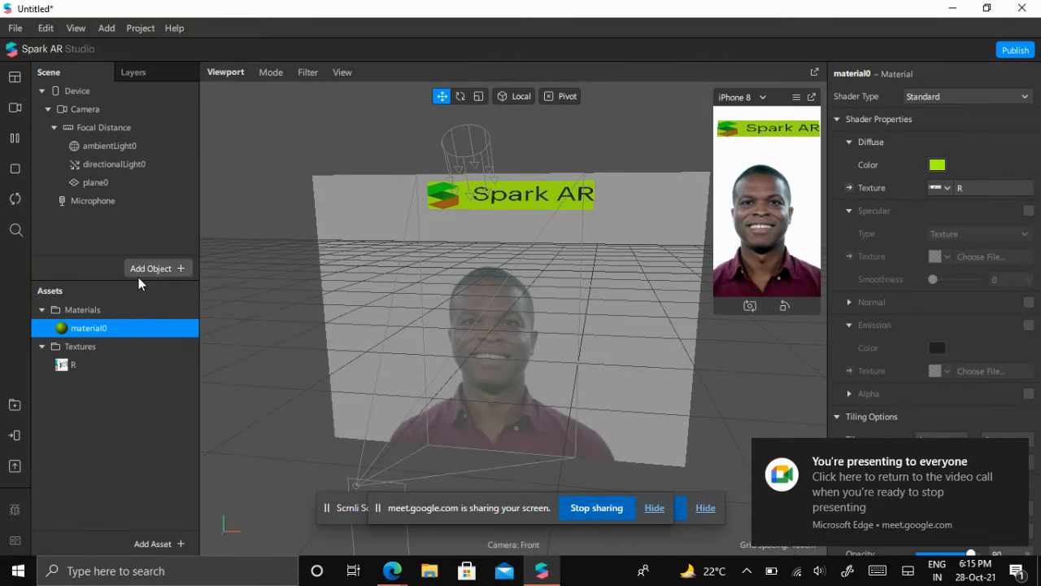
Delete the green material and the R texture, removing textures/R.jpeg from the project folder as well
right_click(119, 326)
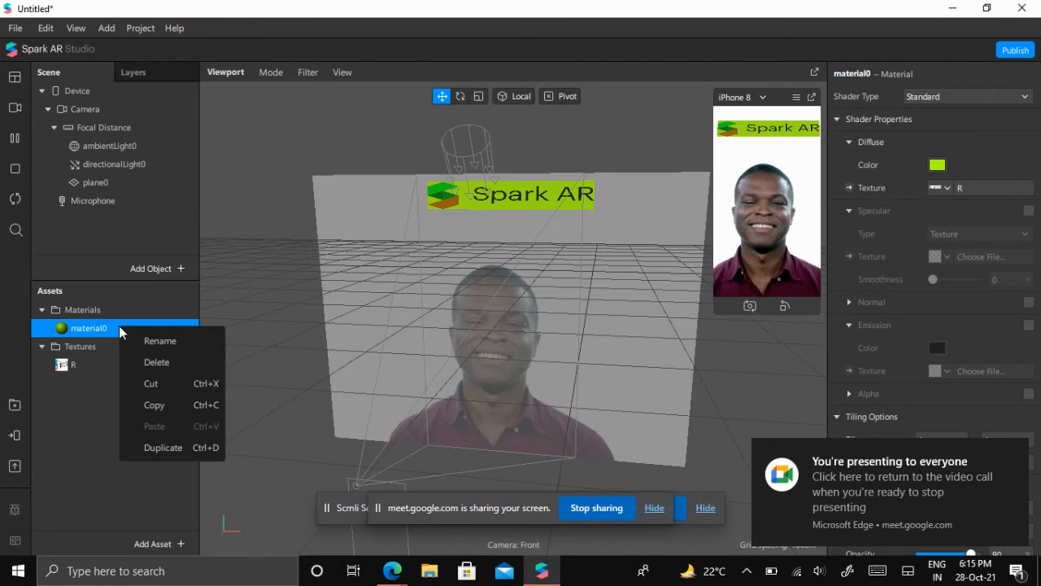
click(147, 362)
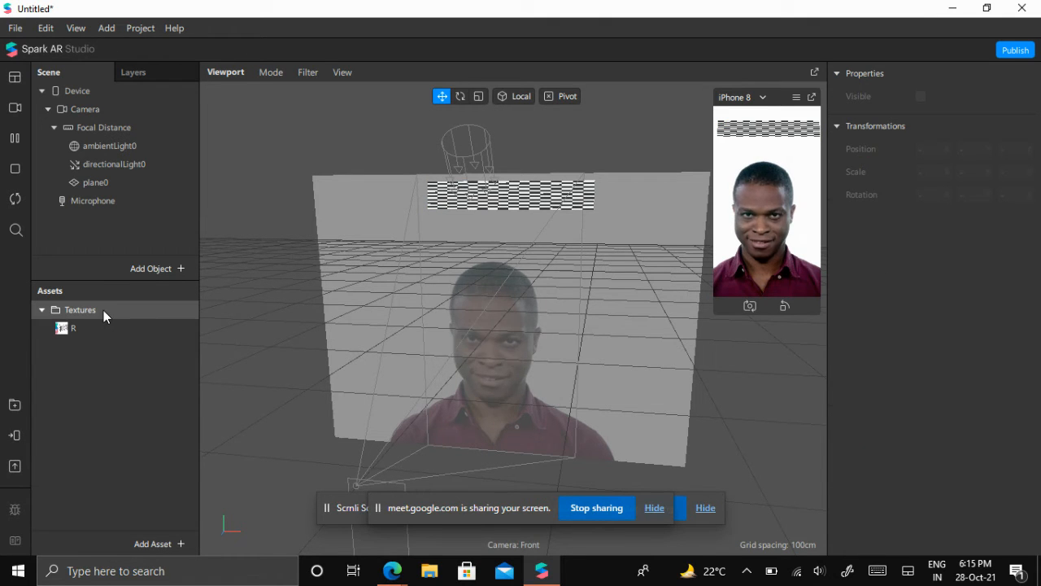
right_click(103, 310)
click(100, 367)
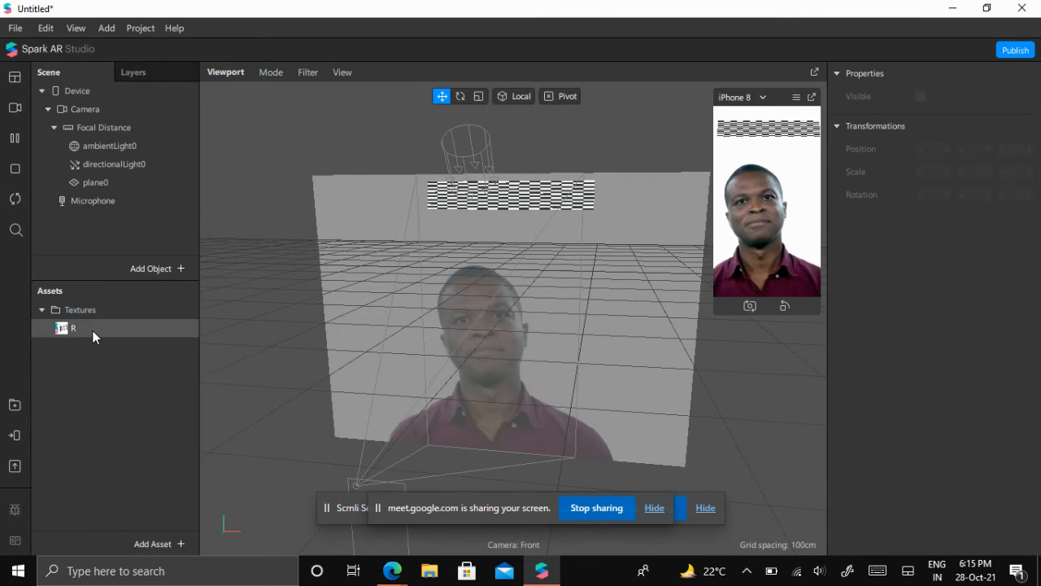
right_click(92, 331)
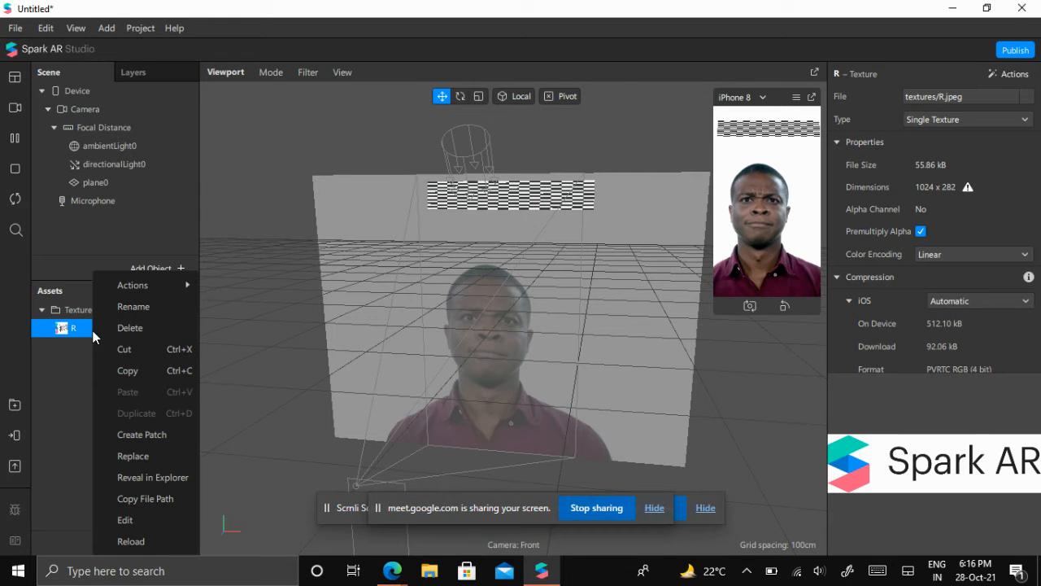
click(124, 329)
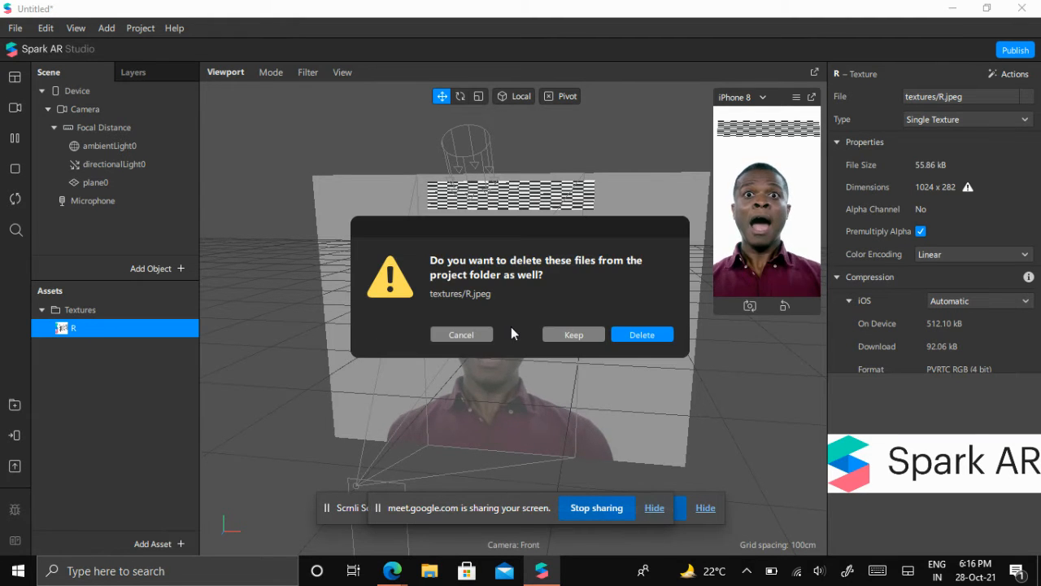
click(633, 334)
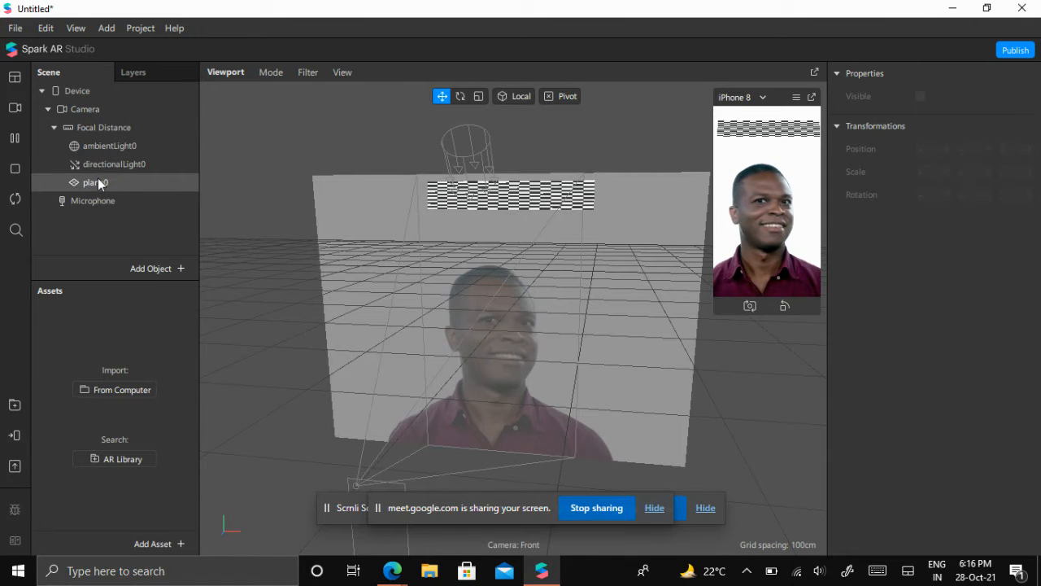
Add a new material to the plane, try a light green diffuse colour, and set the colour to cyan #00ffff
click(94, 181)
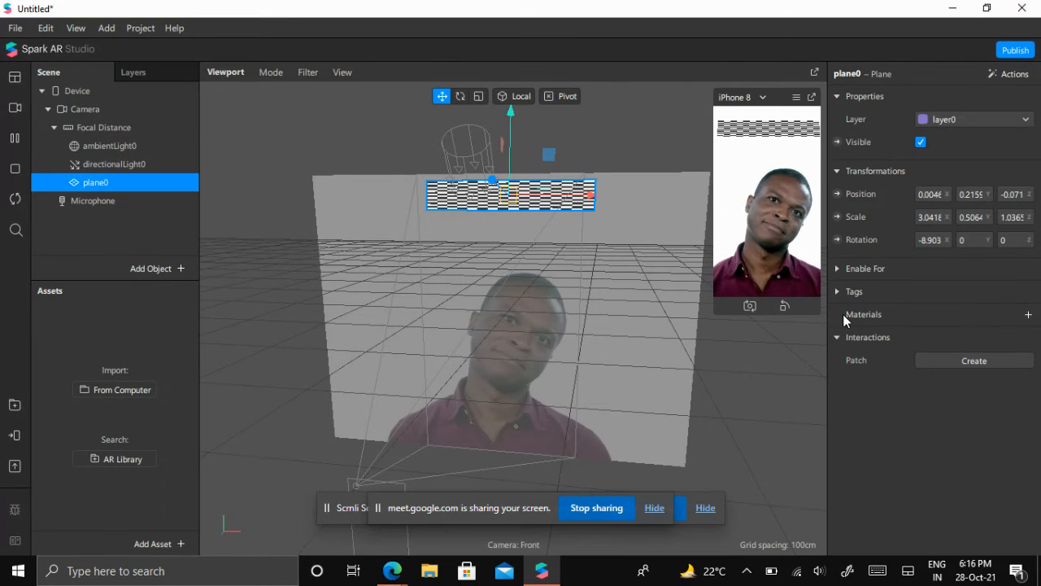
click(1028, 315)
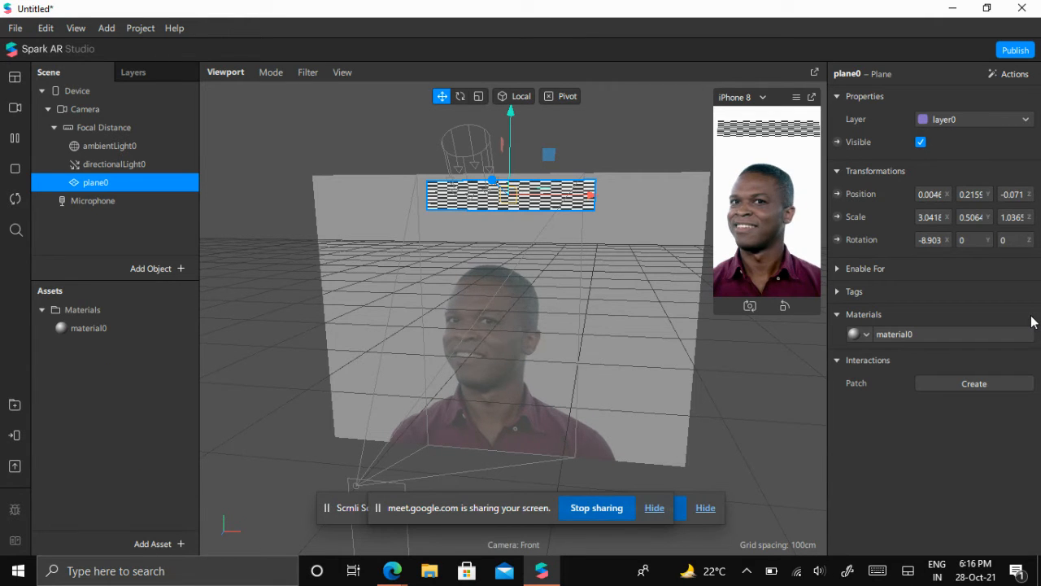
click(84, 327)
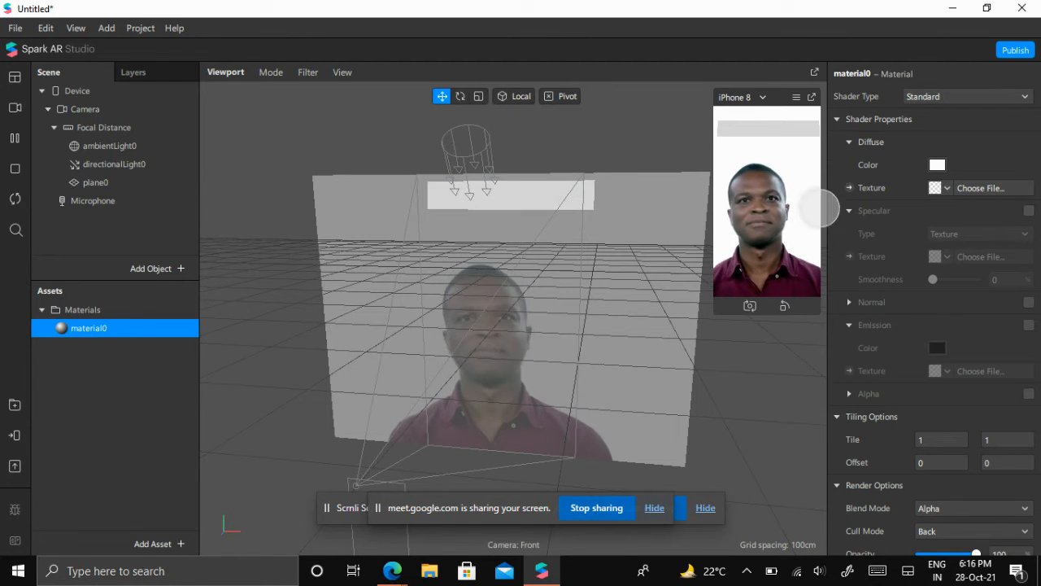
click(937, 165)
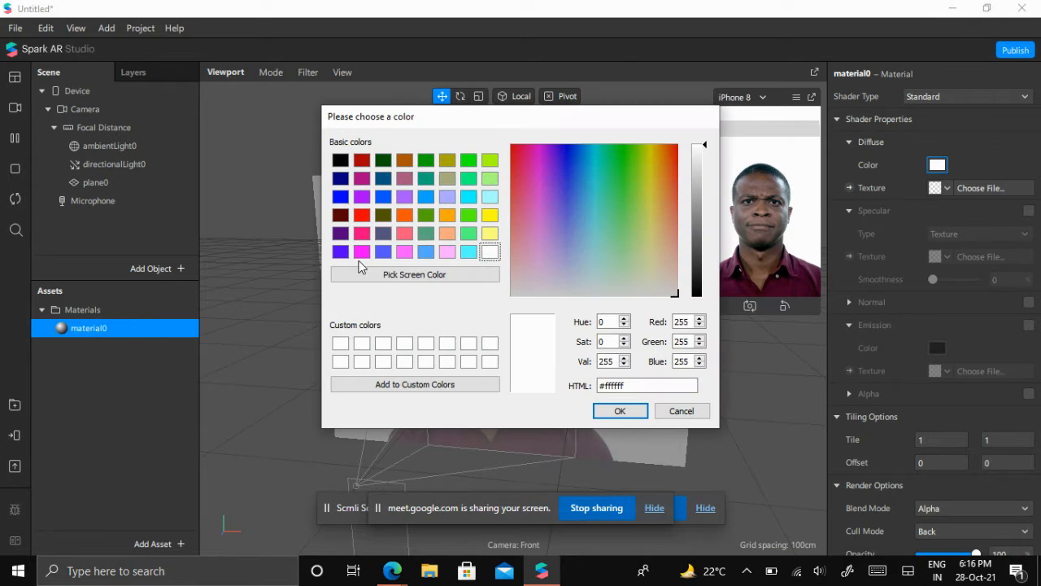
click(470, 234)
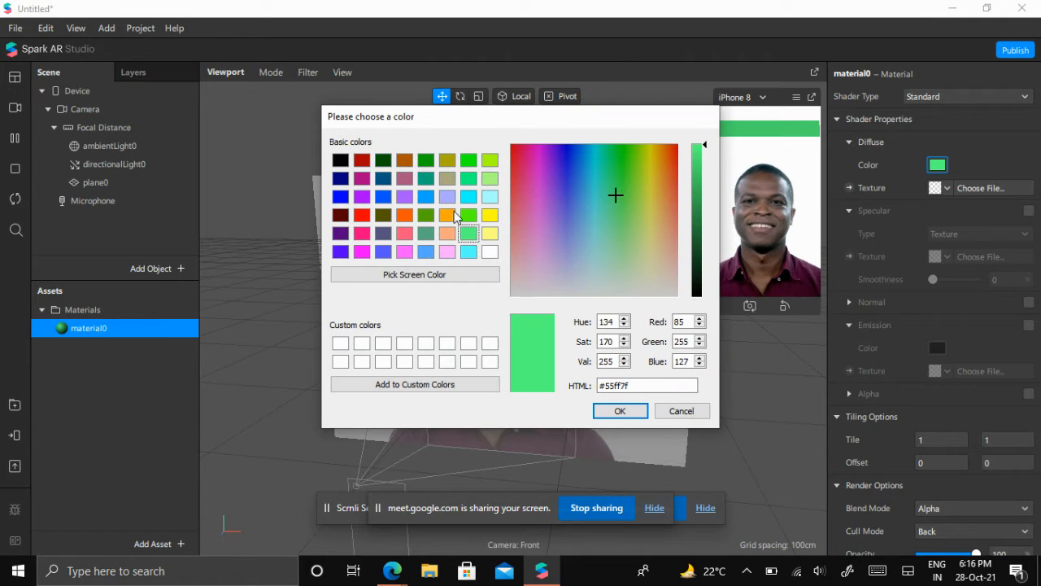
click(470, 198)
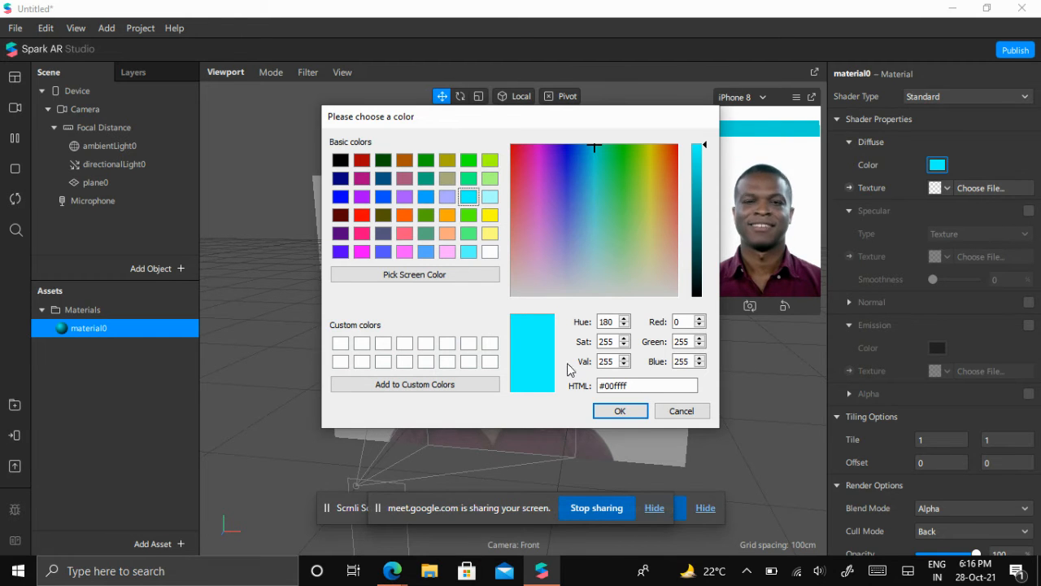
click(618, 411)
Lower the cyan material's opacity to 82%
scroll(940, 396, down, 2)
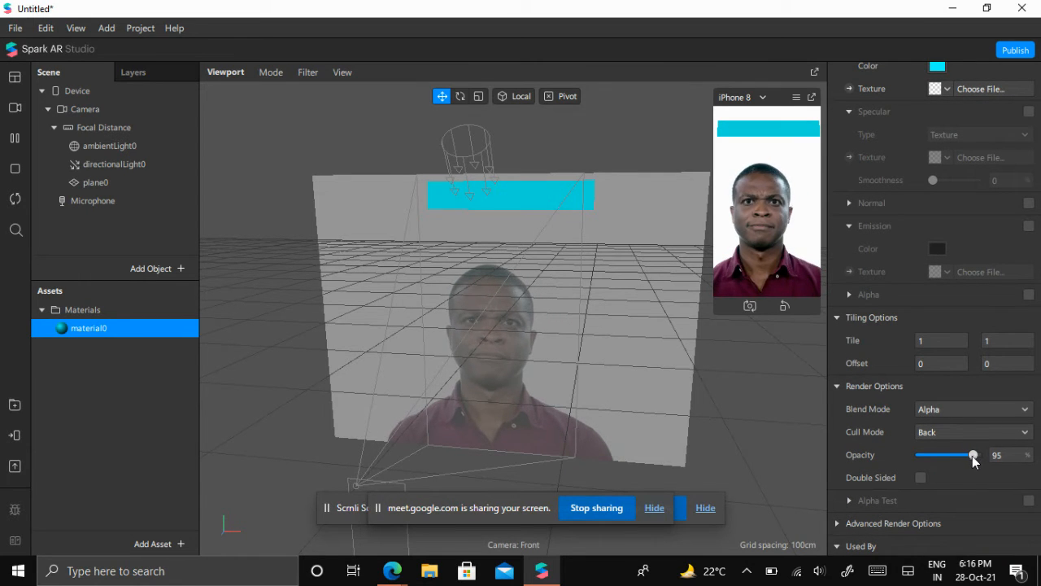
mouse_move(972, 455)
mouse_down()
mouse_move(924, 459)
mouse_move(976, 458)
mouse_up()
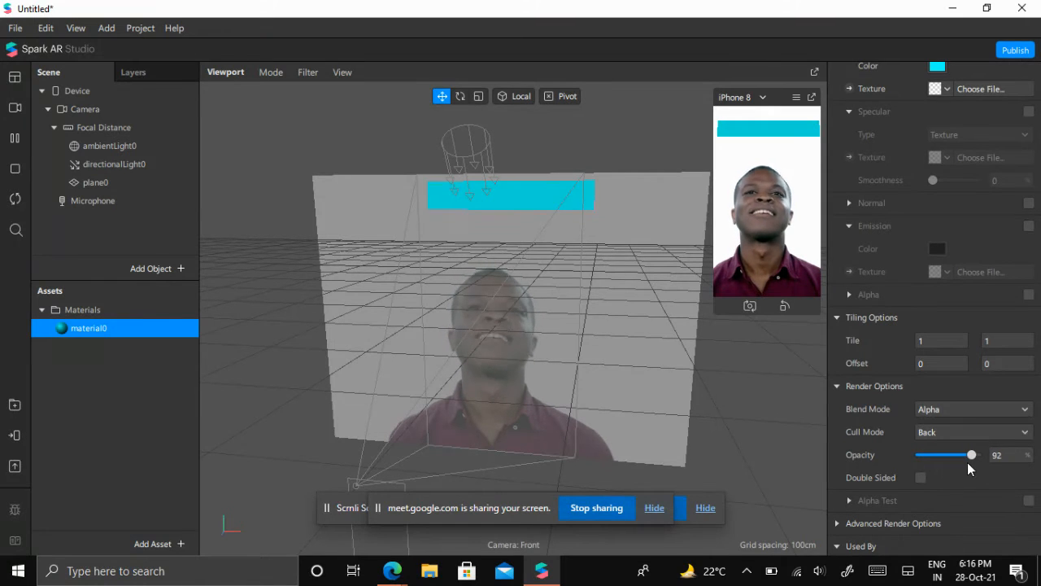
click(966, 462)
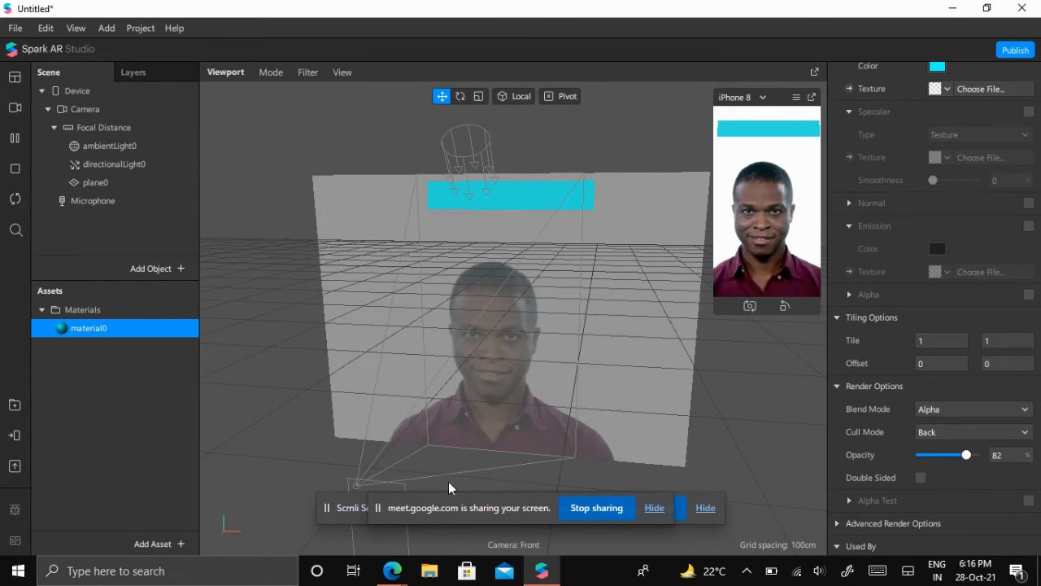
Check the Google Meet in-call messages, return to Spark AR Studio, and apply R.jpeg from the Desktop as the cyan material's diffuse texture
mouse_move(392, 569)
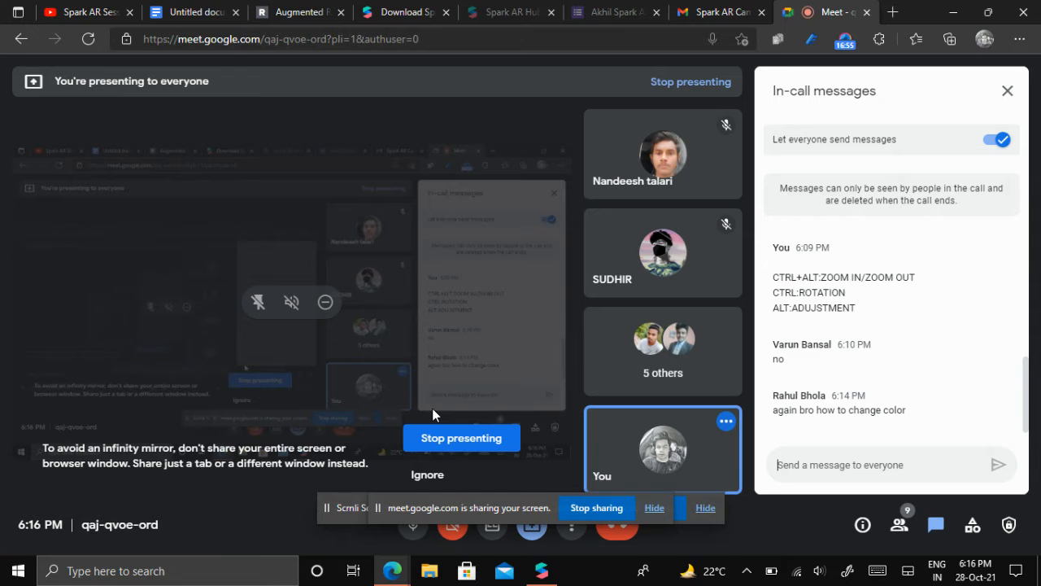
click(544, 566)
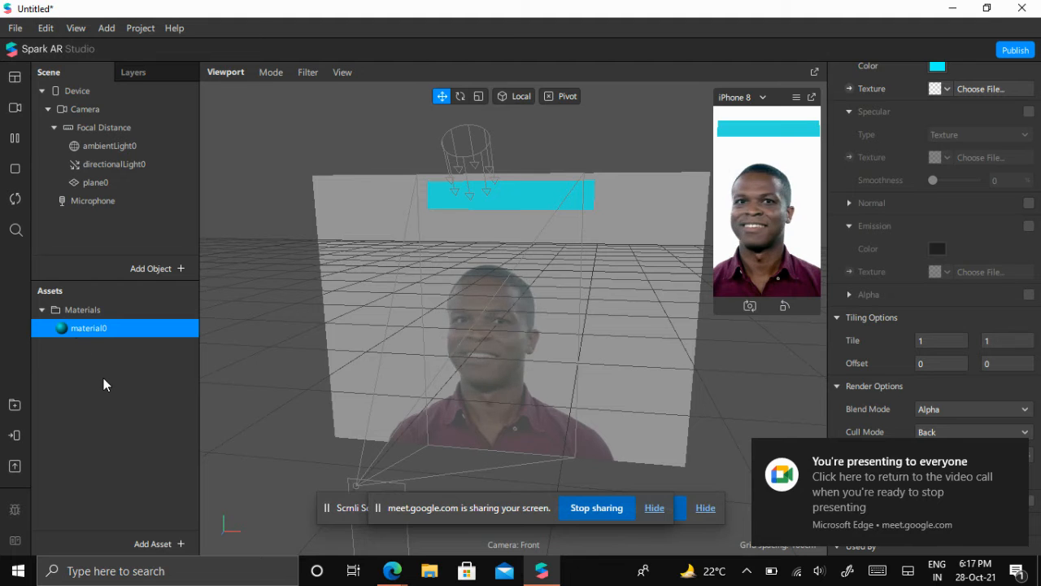
scroll(943, 187, up, 2)
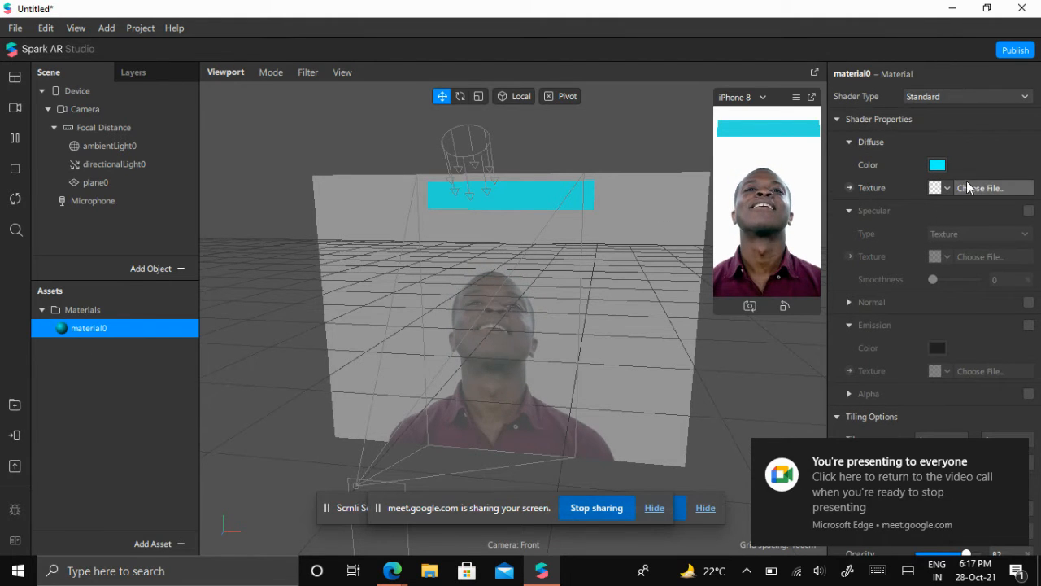
click(980, 188)
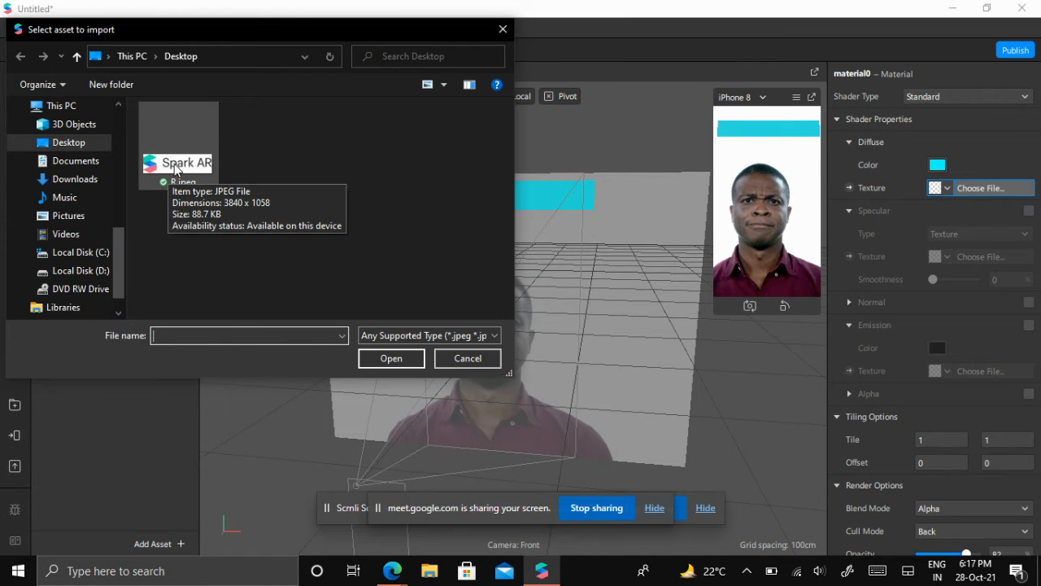
click(183, 173)
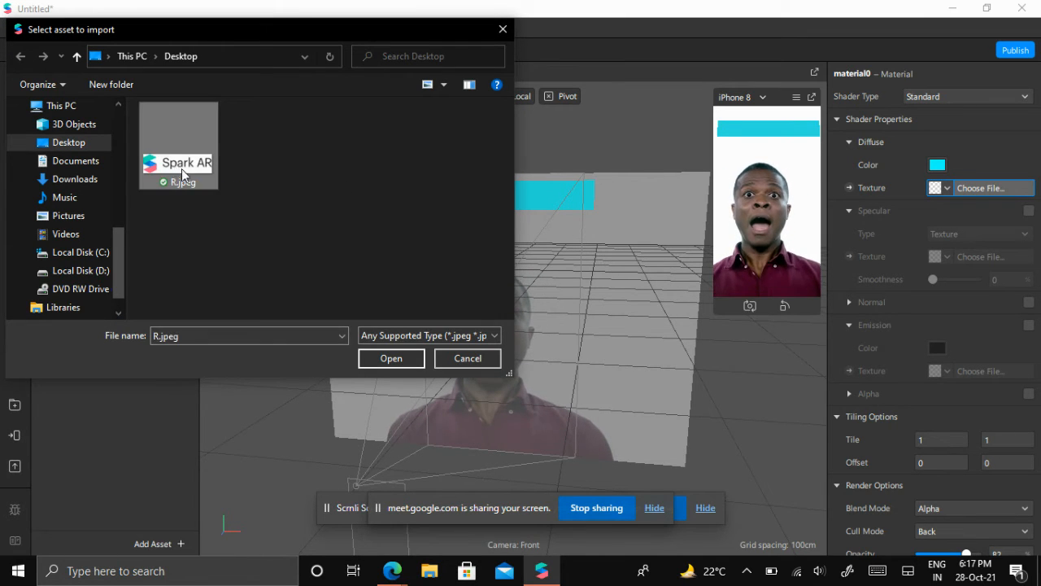
click(371, 360)
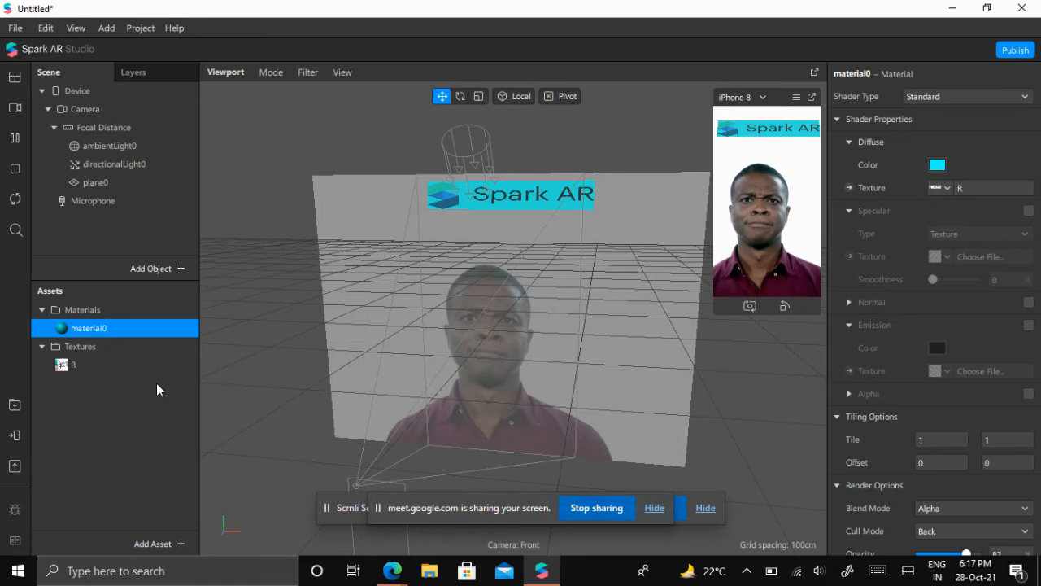
Open the AR Library to look for candle assets, close it, and open it again
click(14, 407)
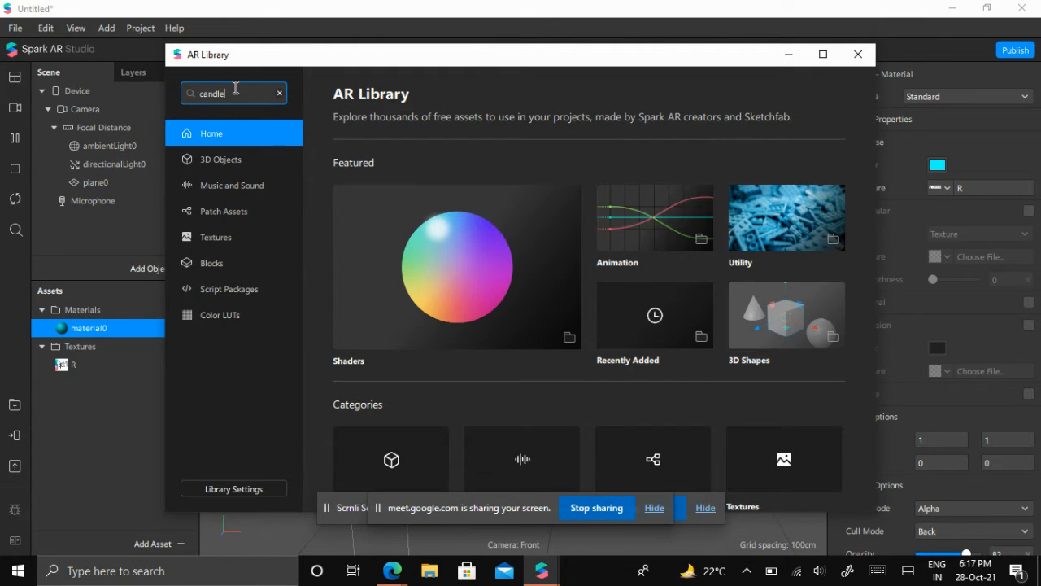
click(857, 54)
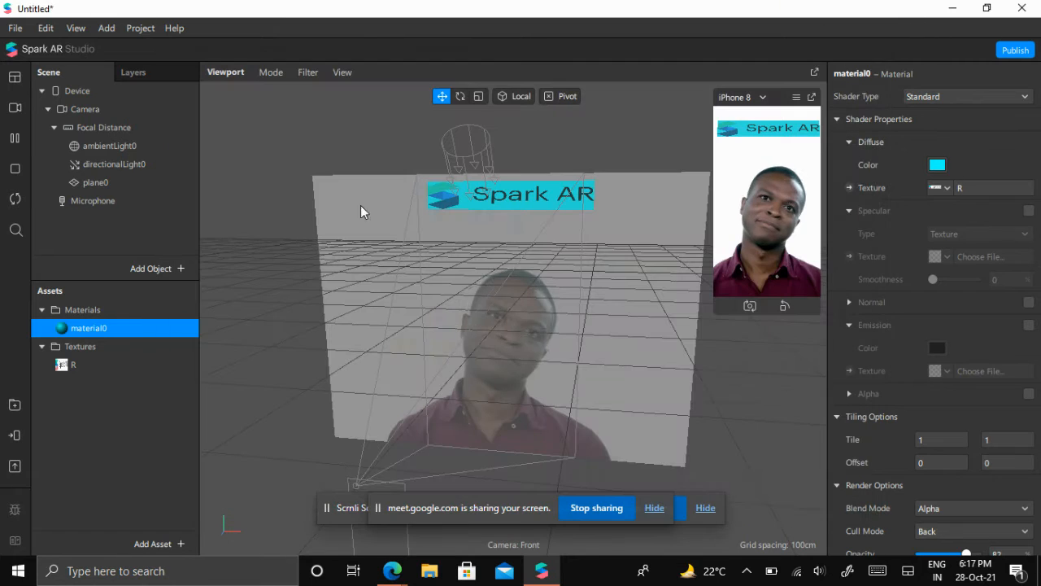
click(13, 409)
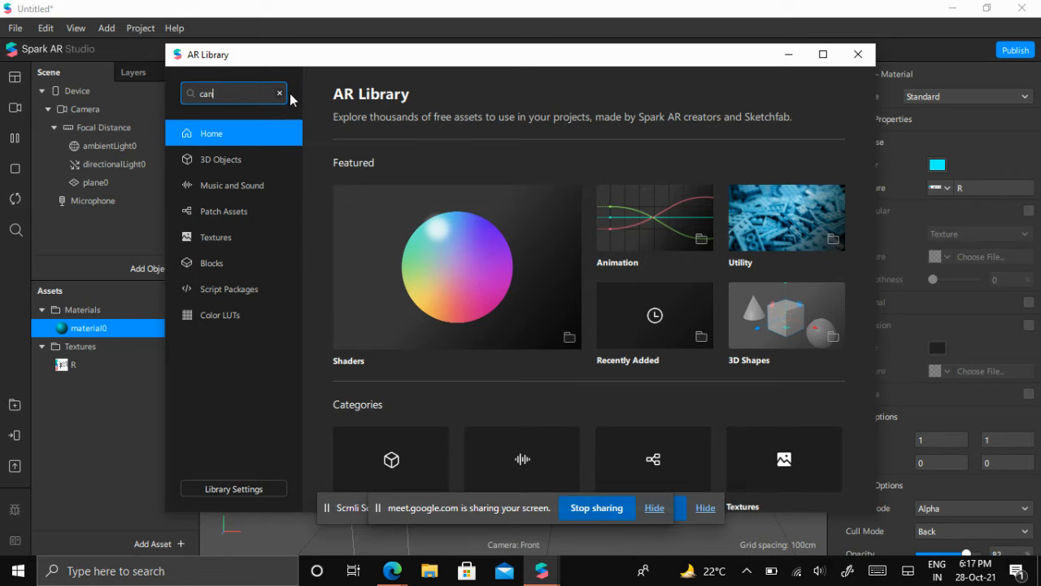
Switch to the Google Meet call, admit the waiting participant, and view the list of people in the call
mouse_move(392, 570)
click(268, 509)
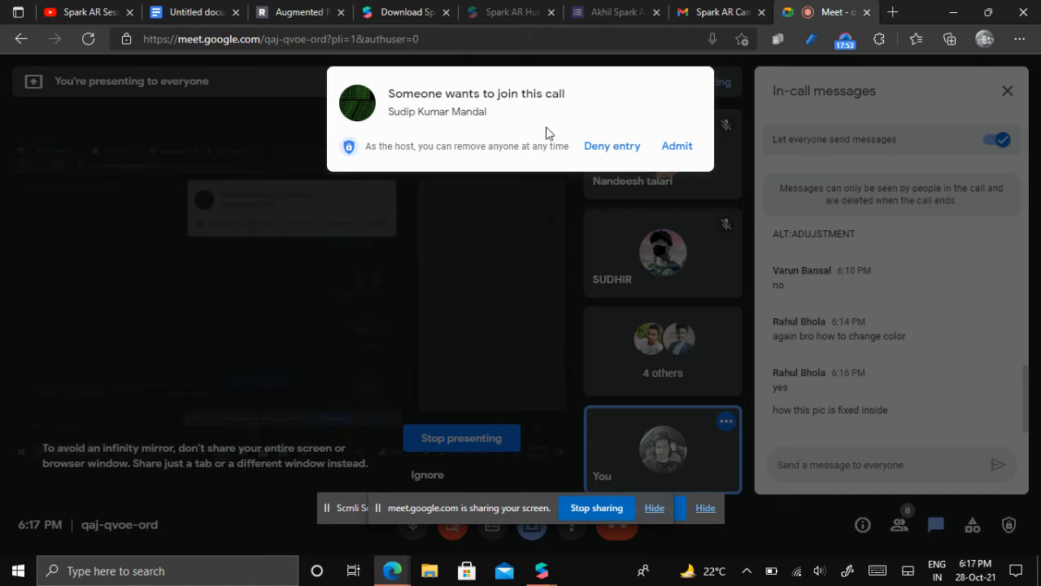
click(677, 146)
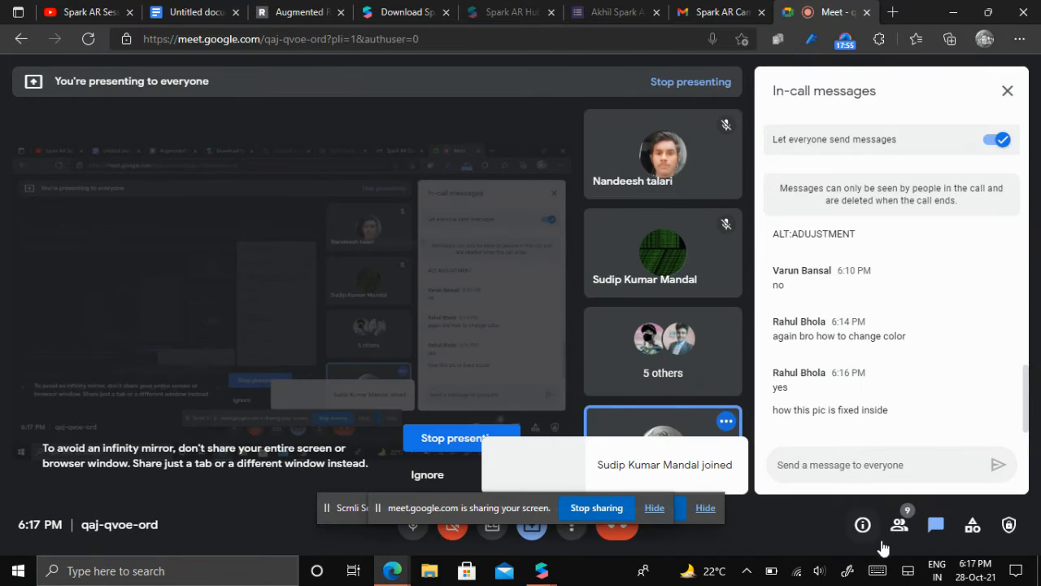
click(899, 525)
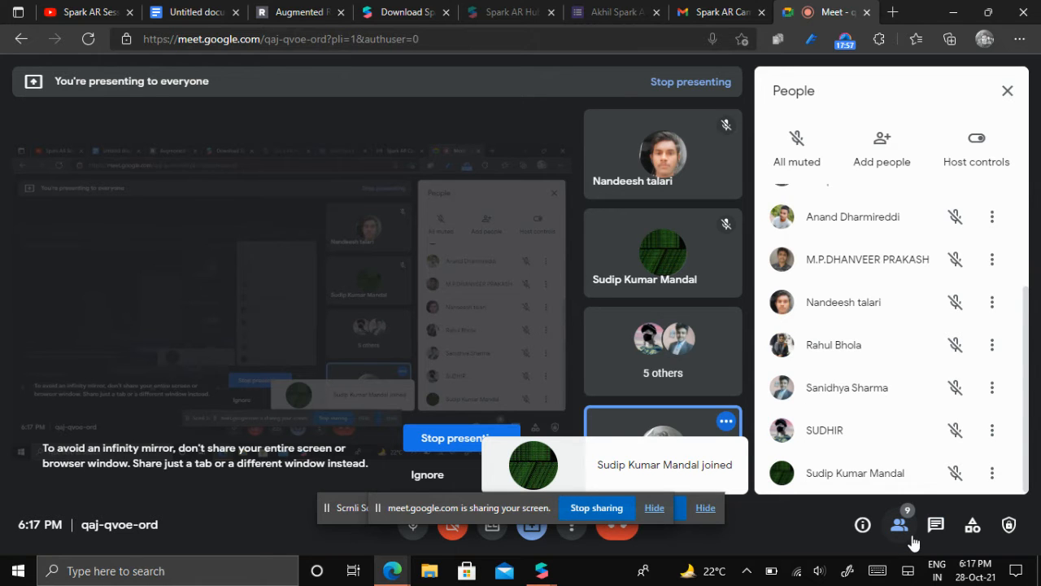
click(1008, 90)
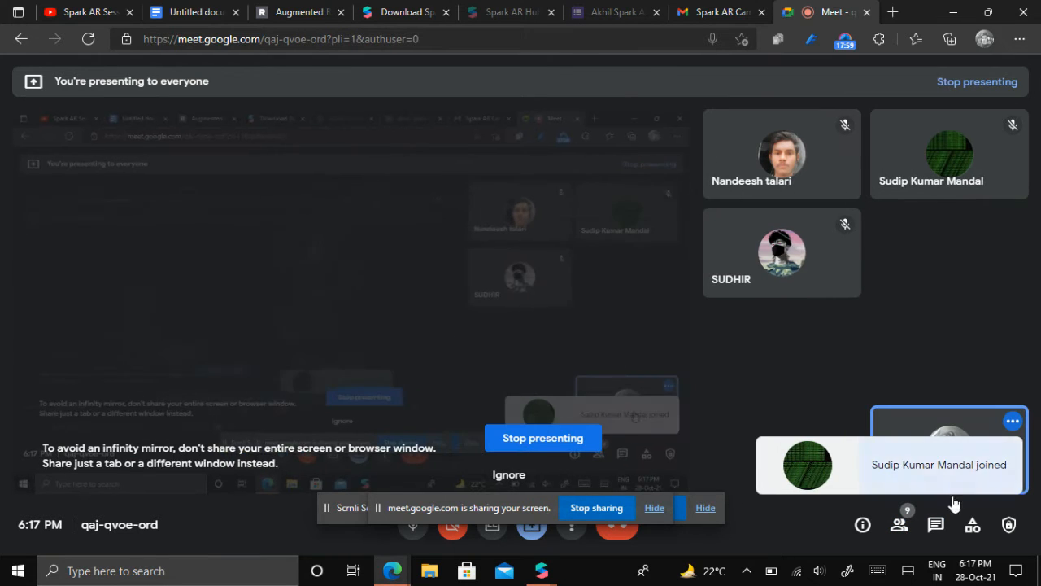
Reopen the in-call messages, admit another waiting participant, and return to Spark AR Studio
click(947, 536)
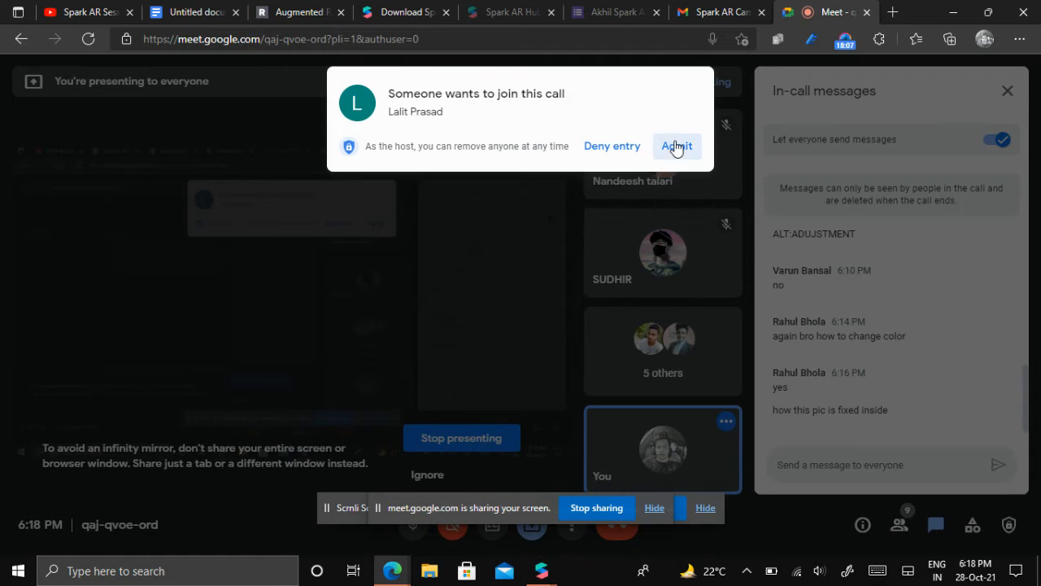
click(675, 146)
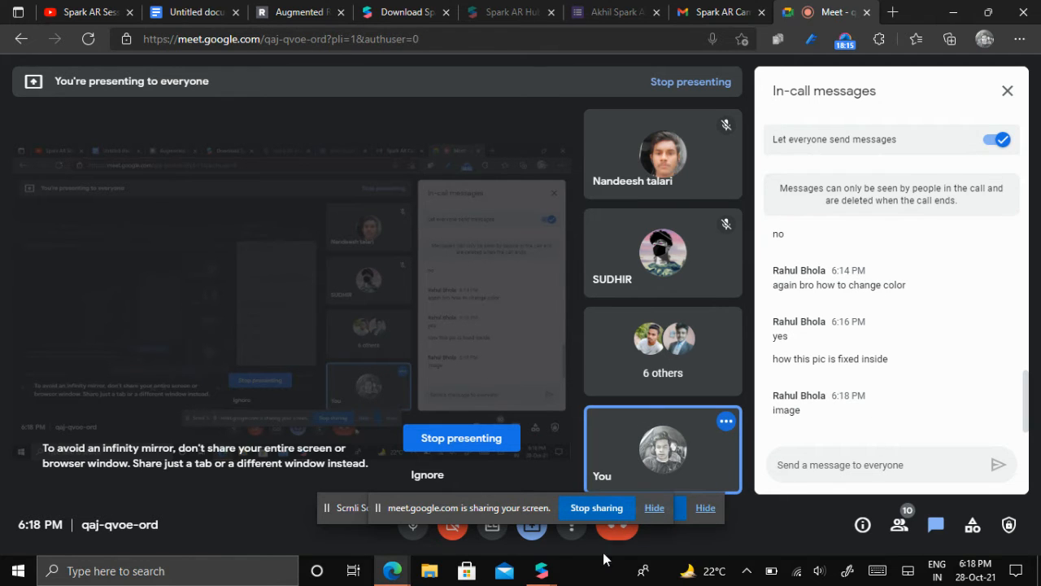
click(468, 500)
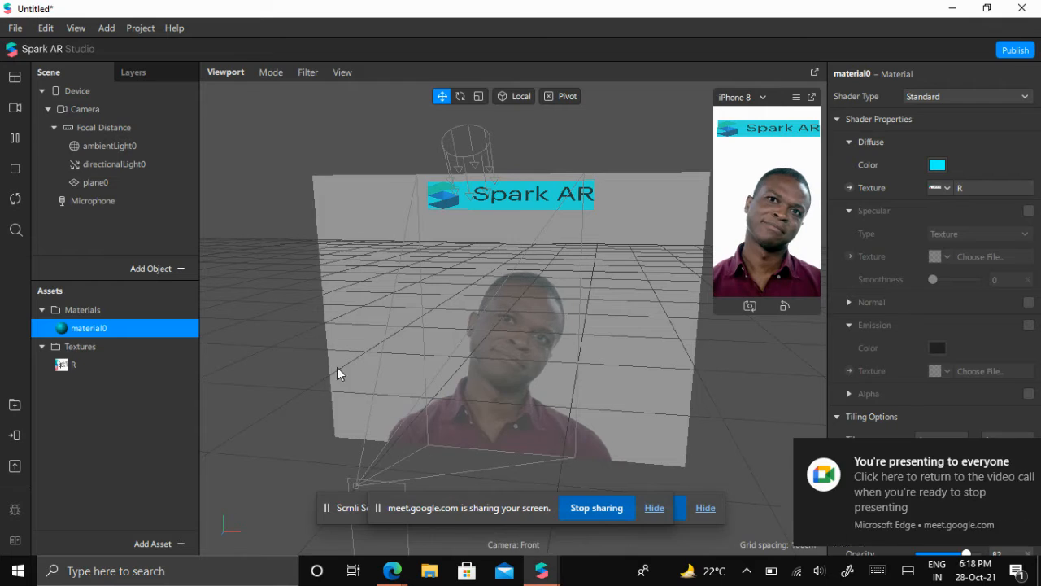
Delete the R texture together with its file in the project folder, and select the cyan material
click(89, 368)
right_click(88, 367)
right_click(82, 362)
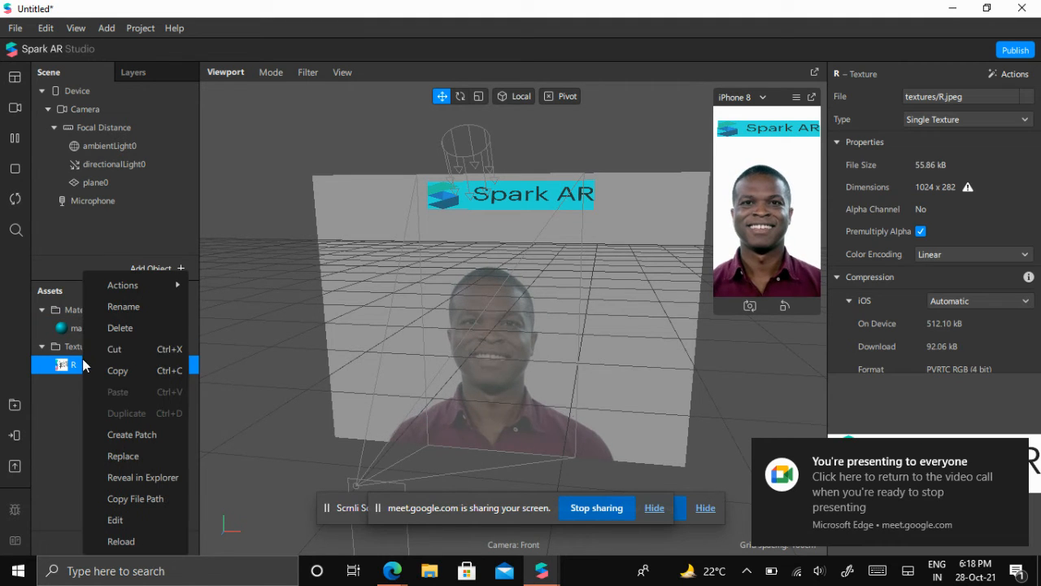
click(121, 327)
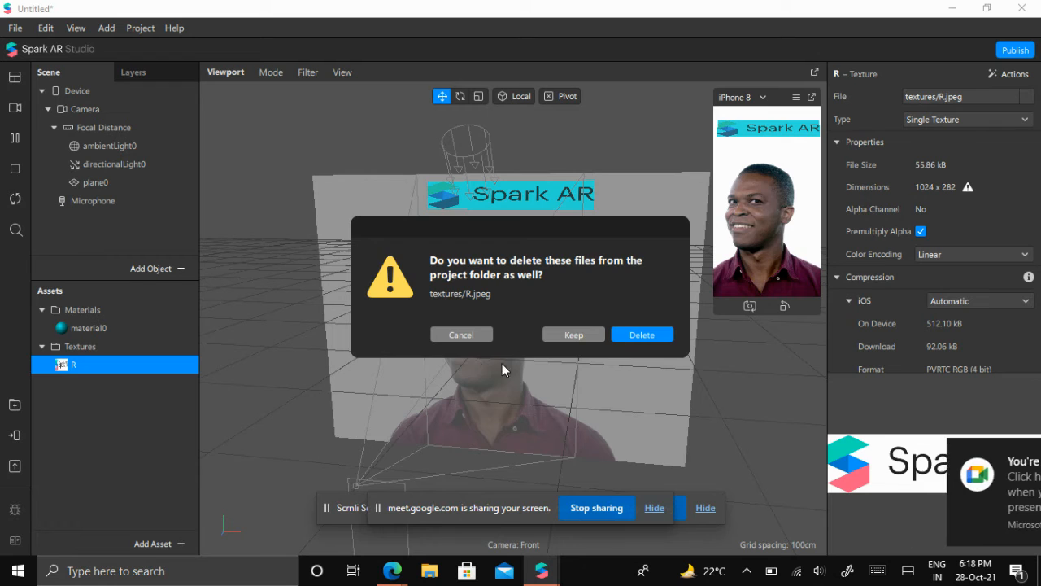
click(622, 336)
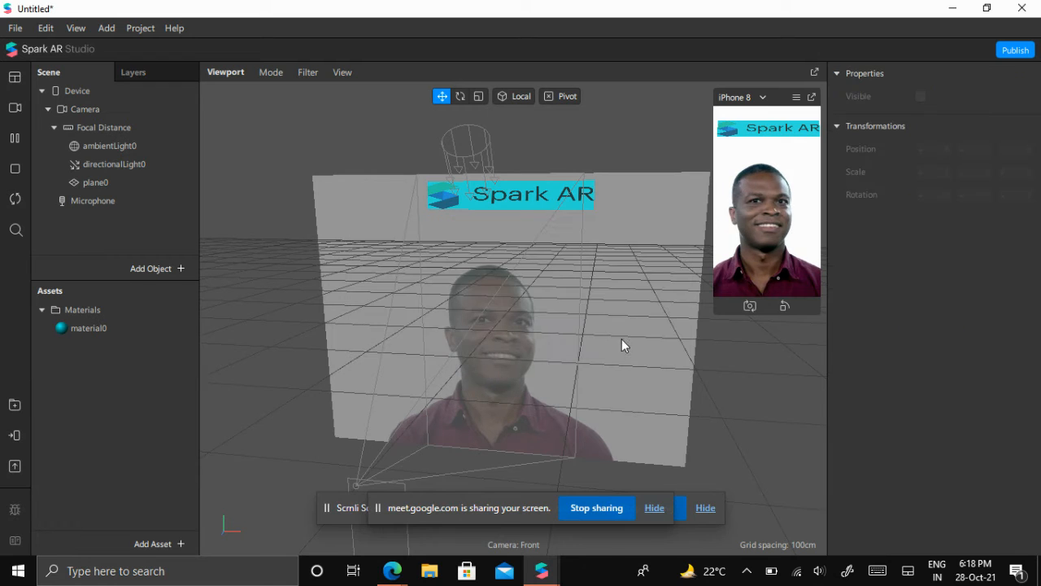
click(127, 327)
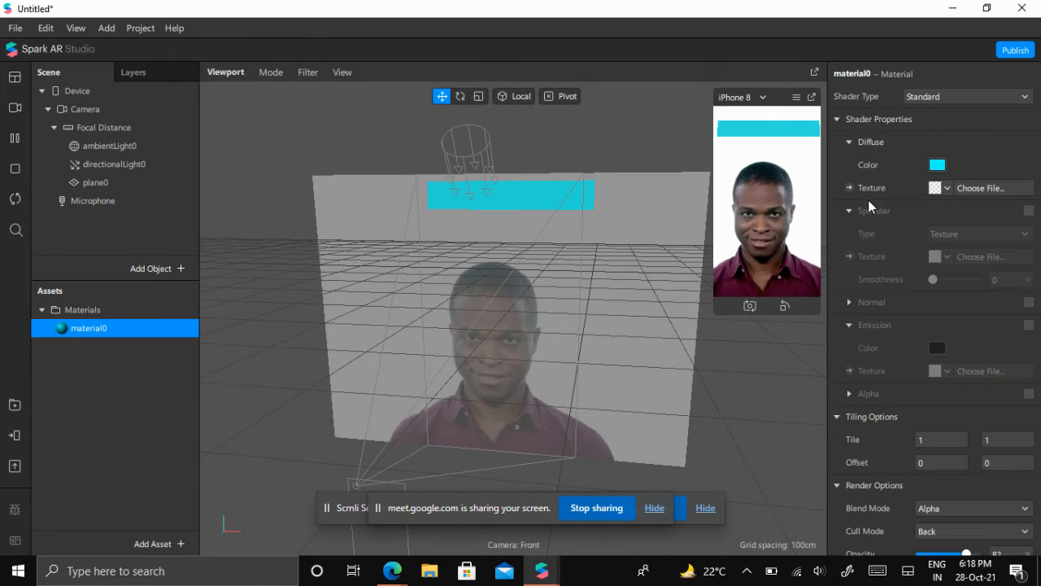
Import R.jpeg from the Desktop as the diffuse texture of the cyan material
click(974, 186)
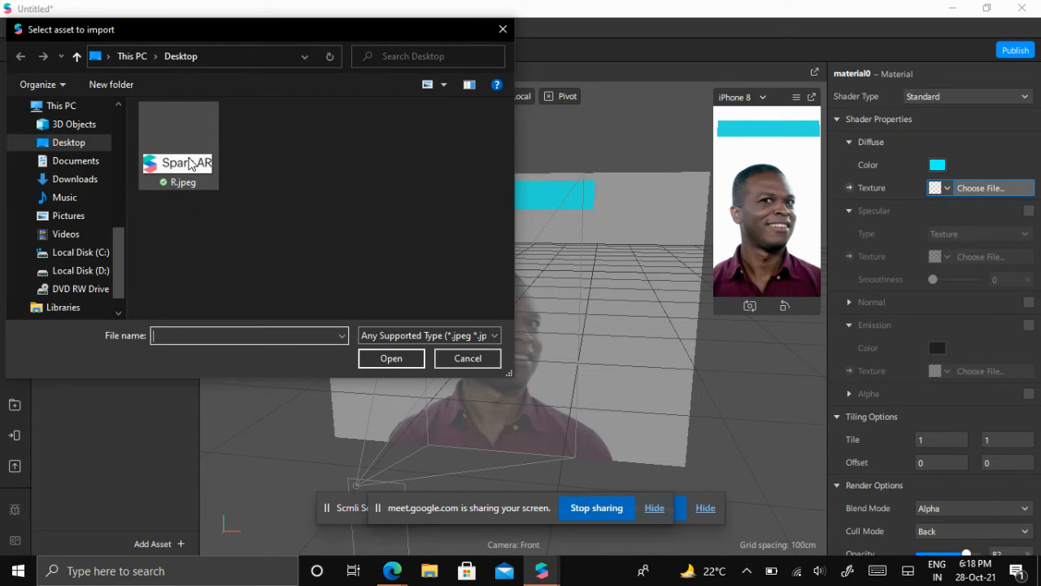
click(189, 165)
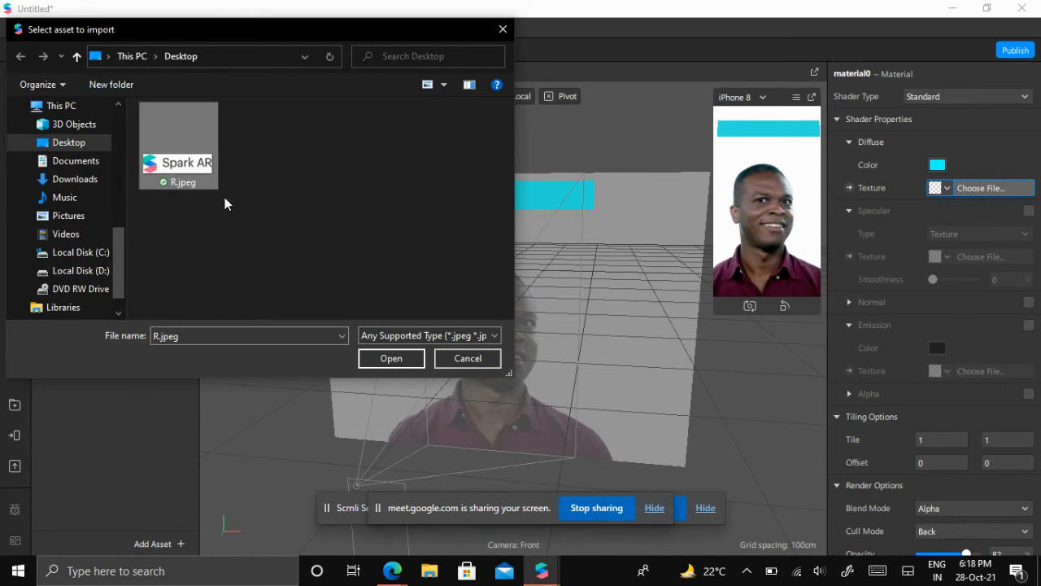
click(394, 360)
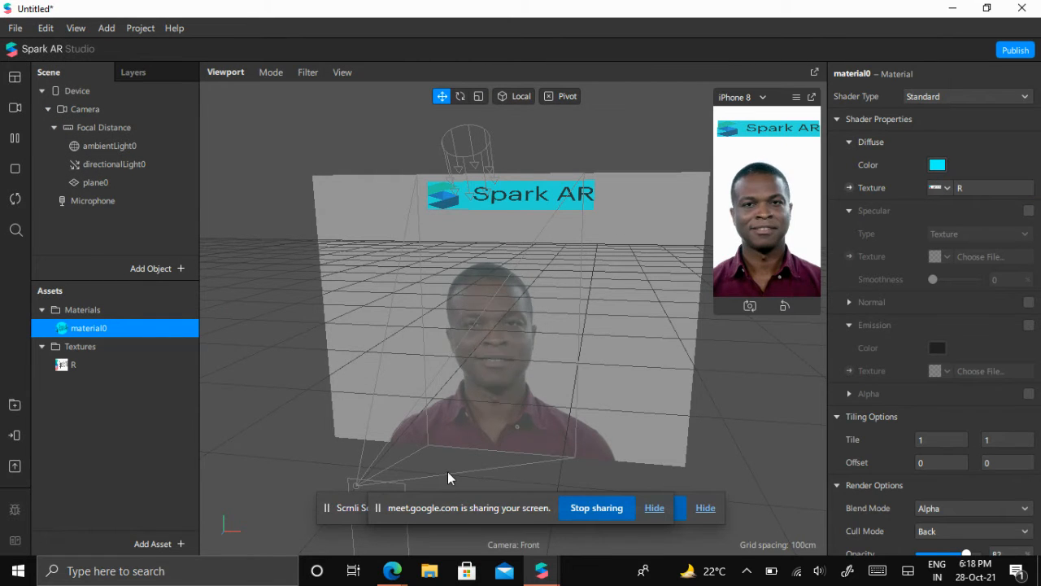
Switch to the Google Meet call to check the in-call messages, return to the Spark AR Studio project, and deselect the material
mouse_move(392, 571)
click(262, 498)
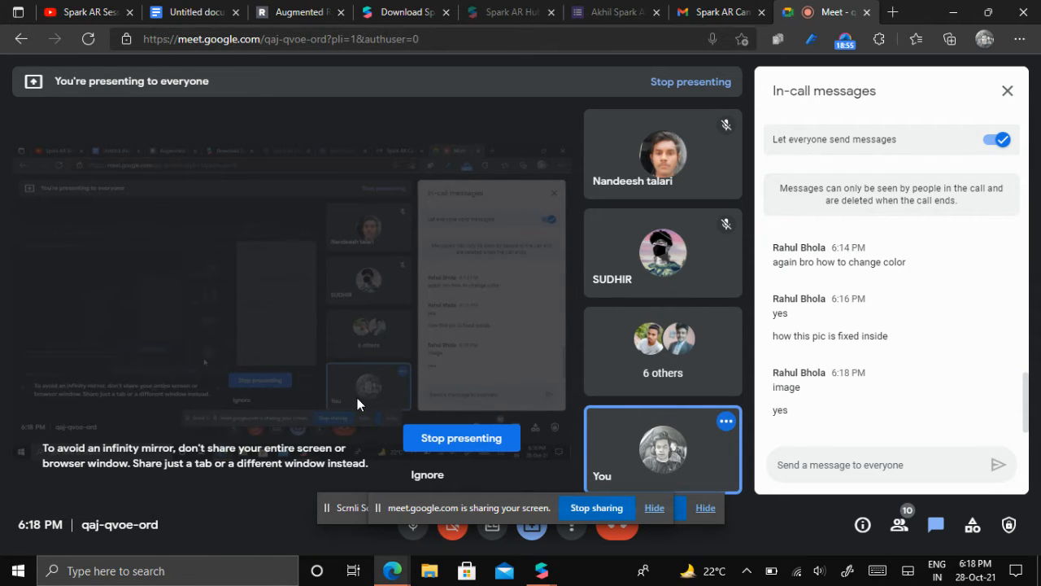
mouse_move(537, 572)
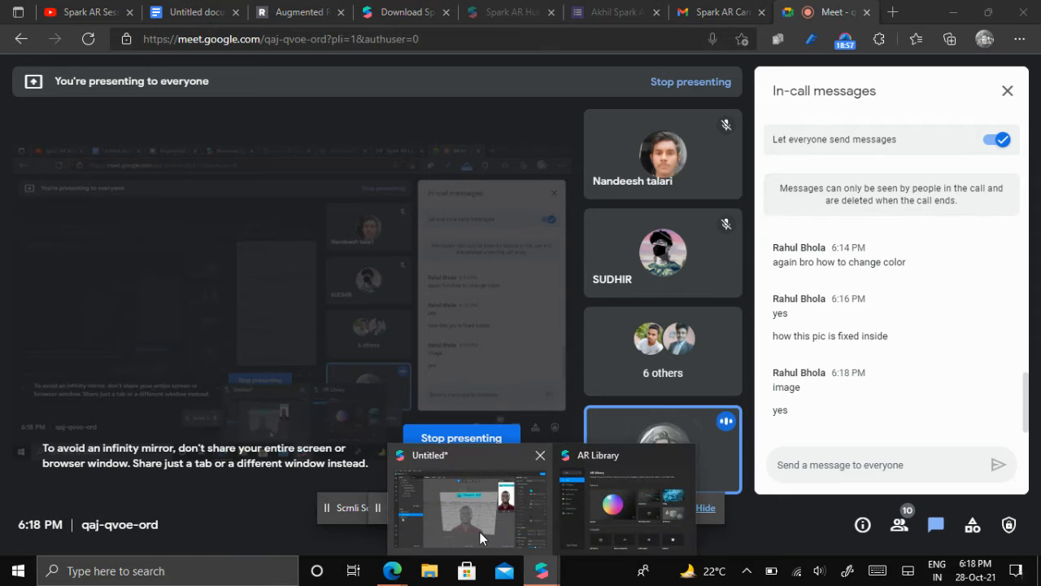
click(480, 531)
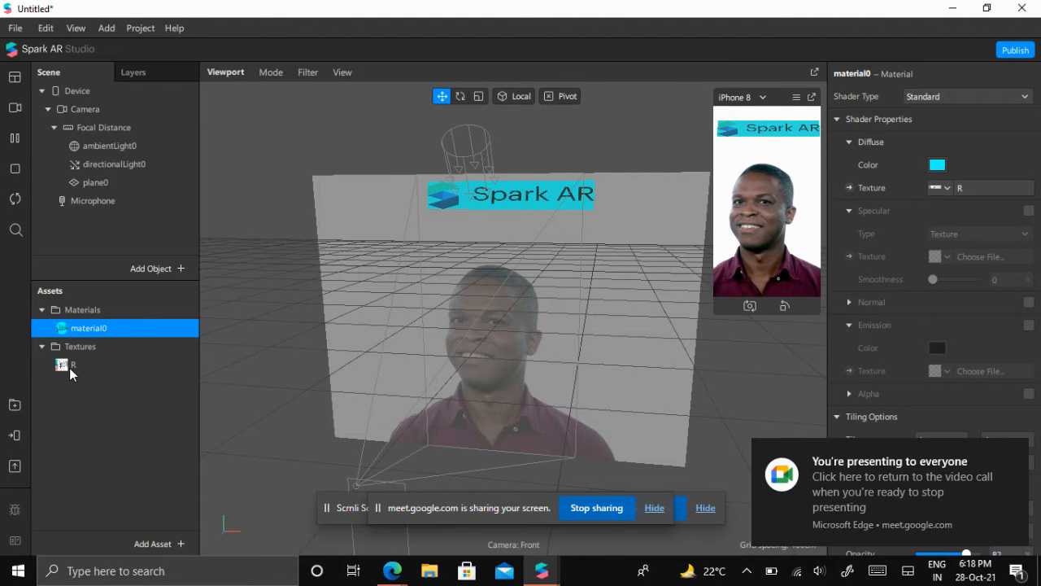
key(Escape)
Switch to the Google Meet call, admit the waiting participant, and return to the Spark AR Studio project
mouse_move(391, 570)
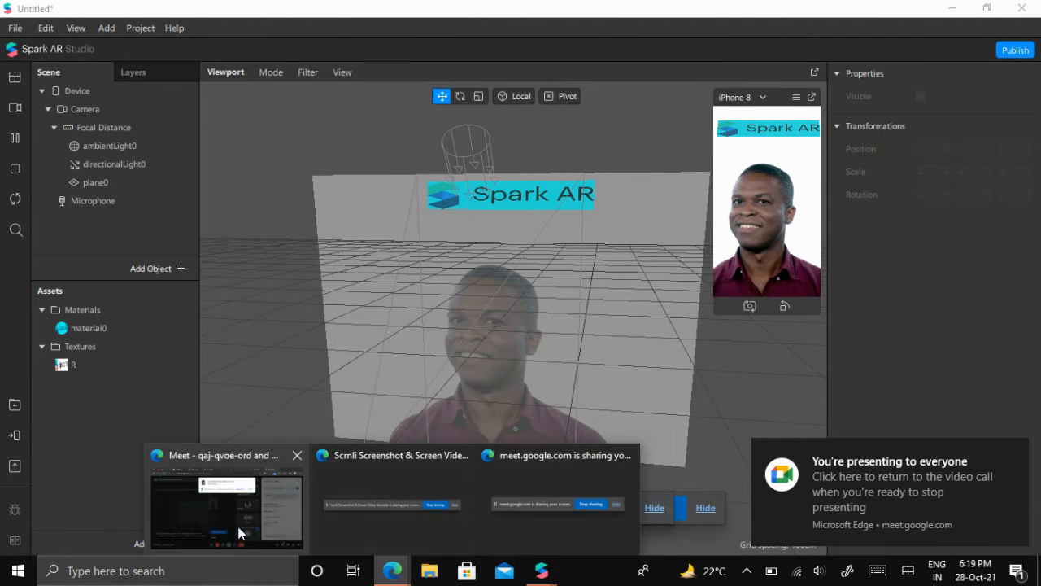
click(240, 525)
click(691, 151)
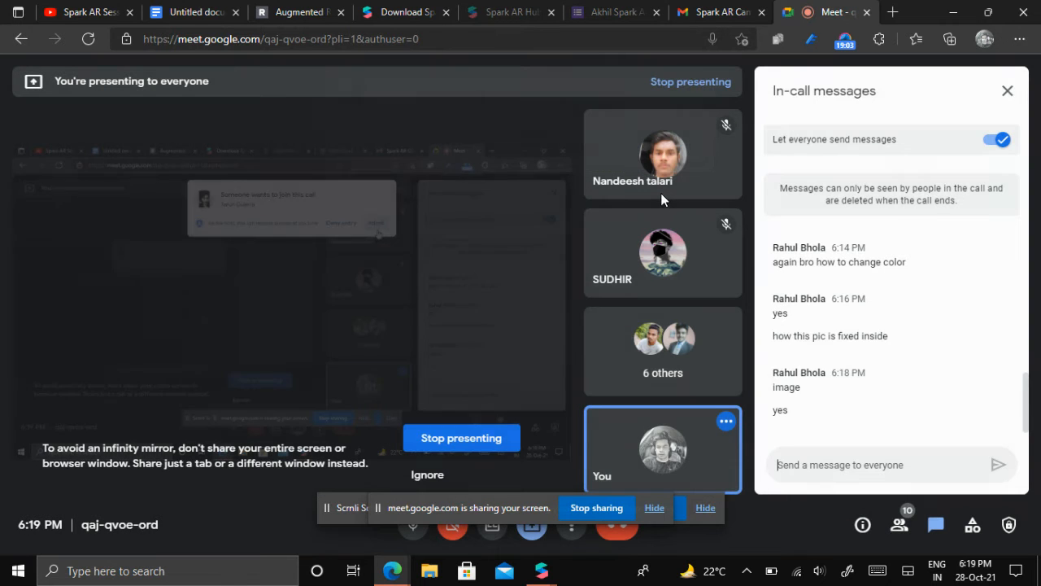
mouse_move(542, 570)
click(414, 536)
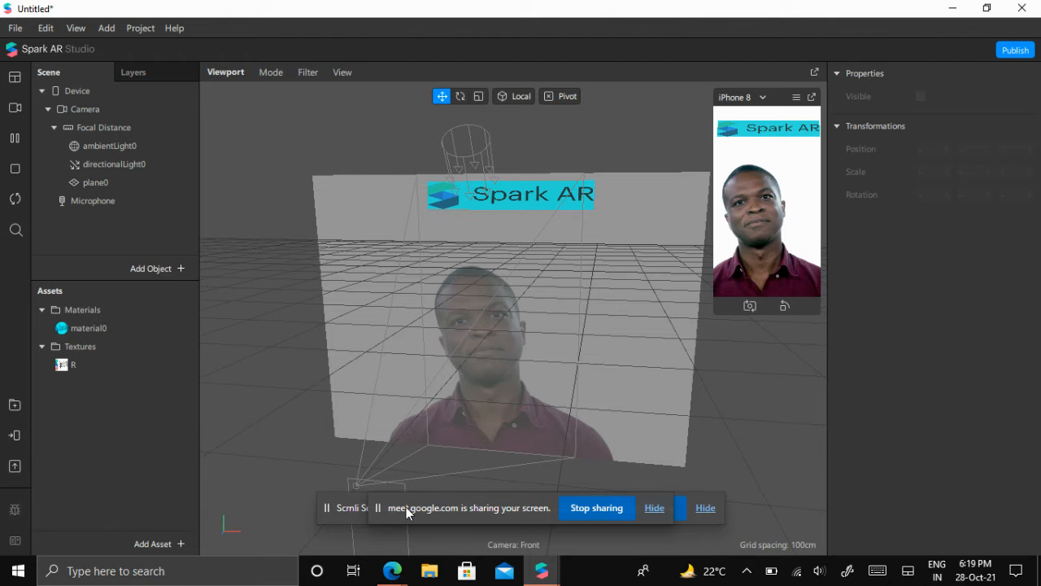
Open the AR Library to show its home page and search field, and close it again
click(15, 406)
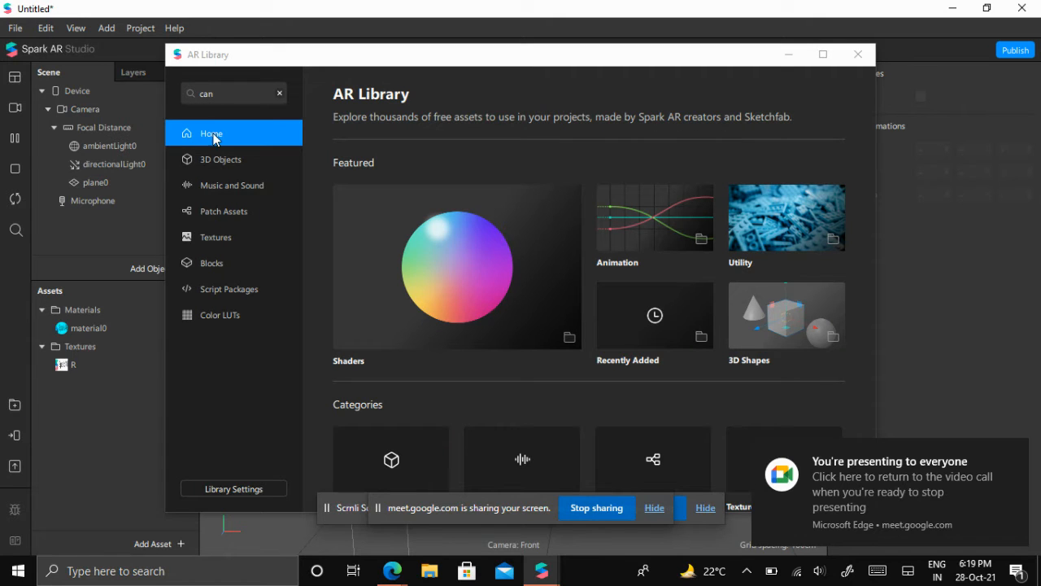
click(227, 96)
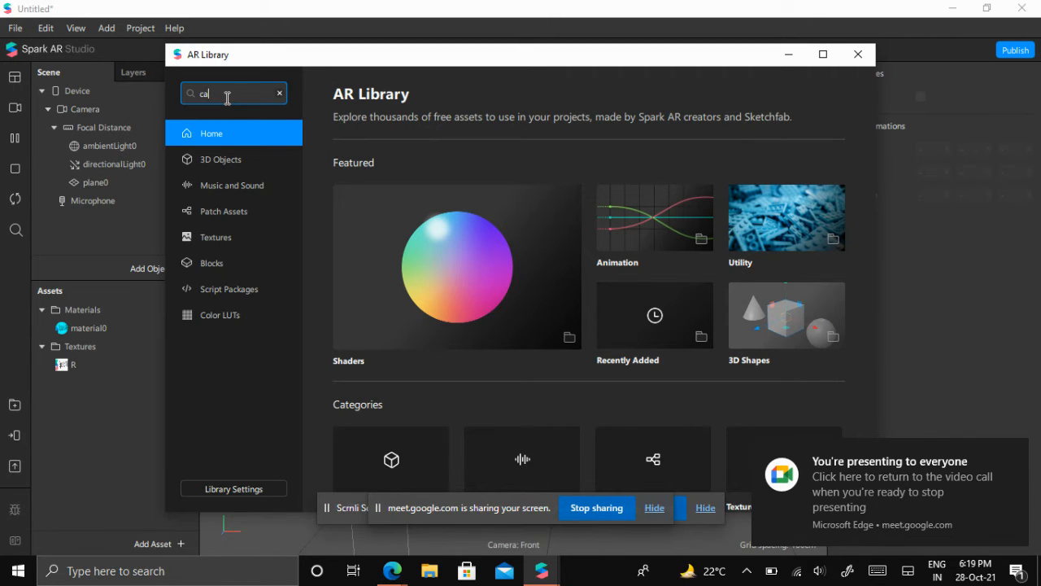
click(858, 55)
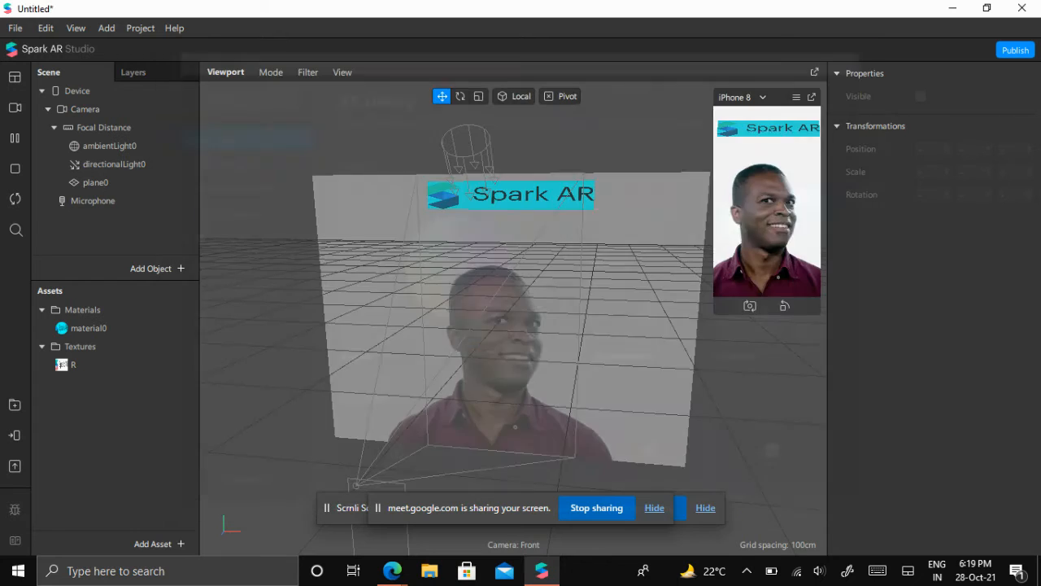
Show the options for previewing the effect on Facebook, Instagram or a connected device, close them, and show the Facebook option once more
click(16, 440)
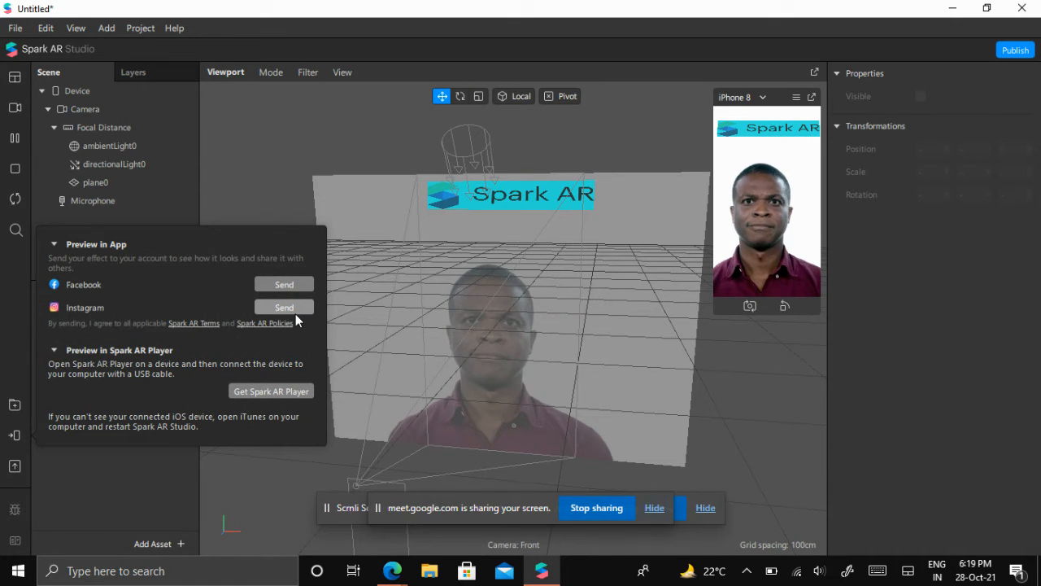
click(75, 475)
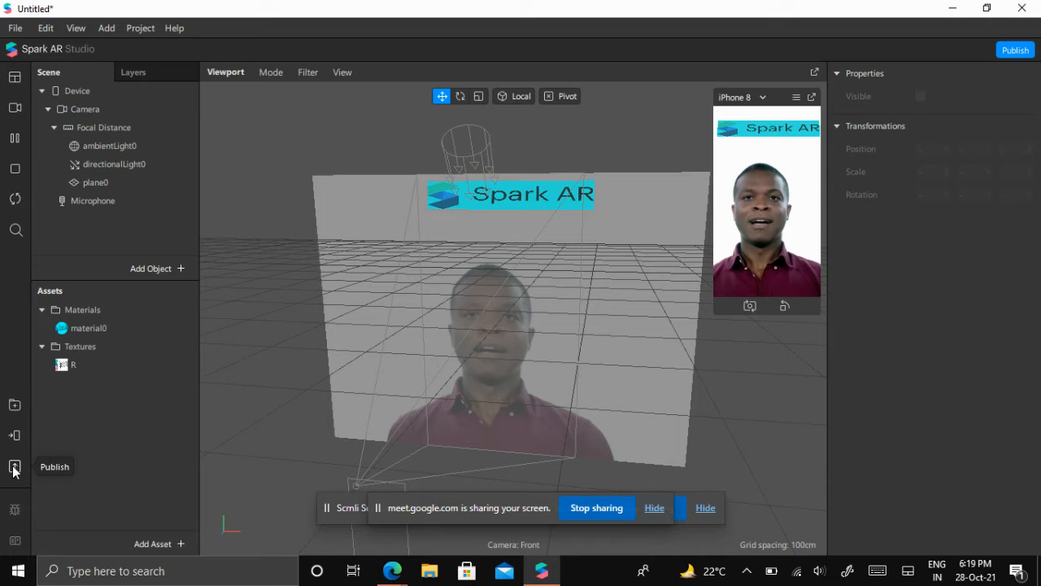
click(16, 438)
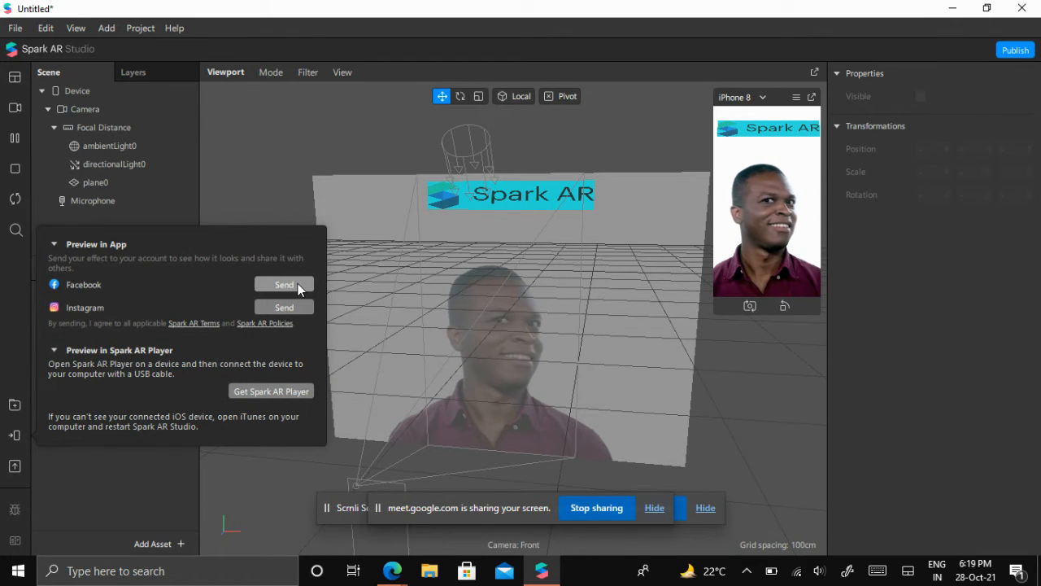
click(348, 289)
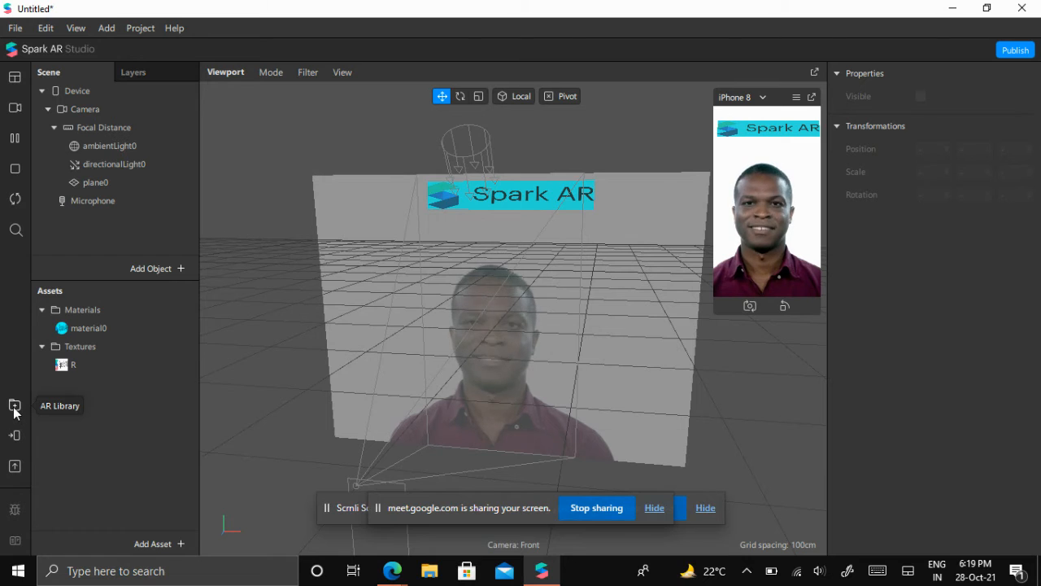
Search the AR Library for "car", browse all the matching 3D objects, and clear the search term
click(16, 407)
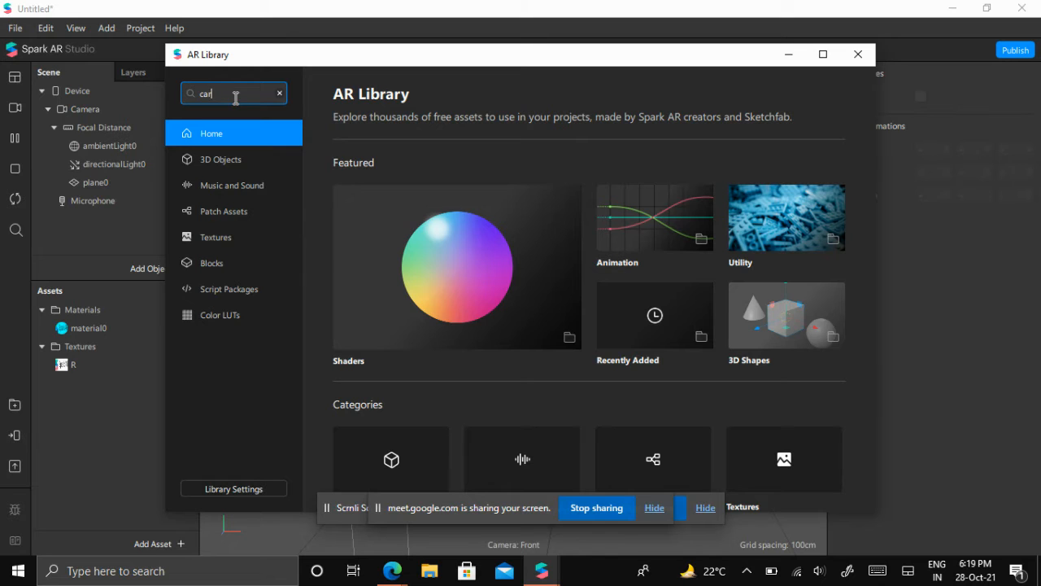
key(Return)
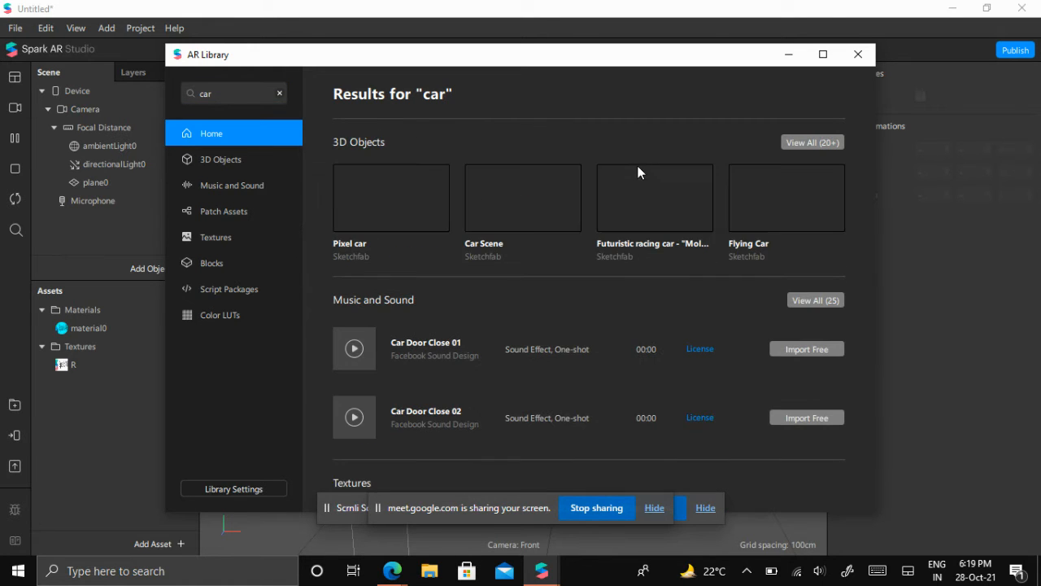
click(806, 142)
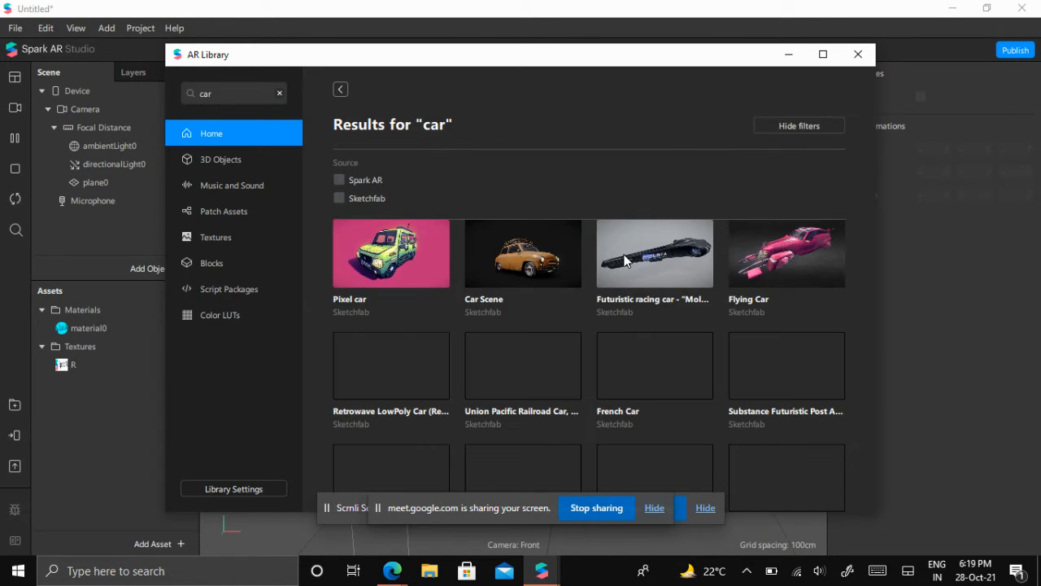
drag(872, 240, 850, 370)
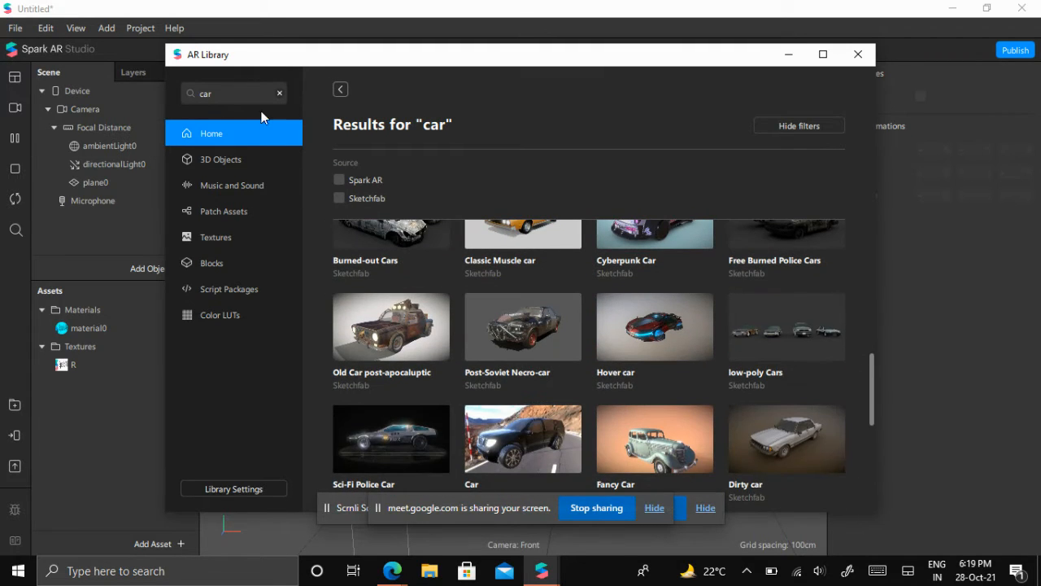
click(280, 94)
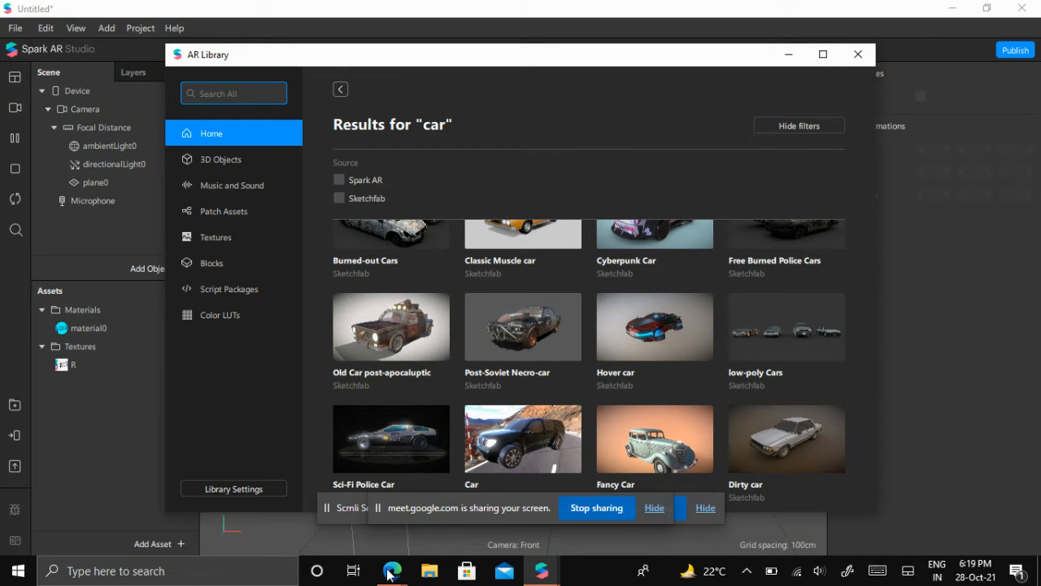
Switch to the Google Meet call to check for participants waiting to join
mouse_move(388, 574)
click(242, 488)
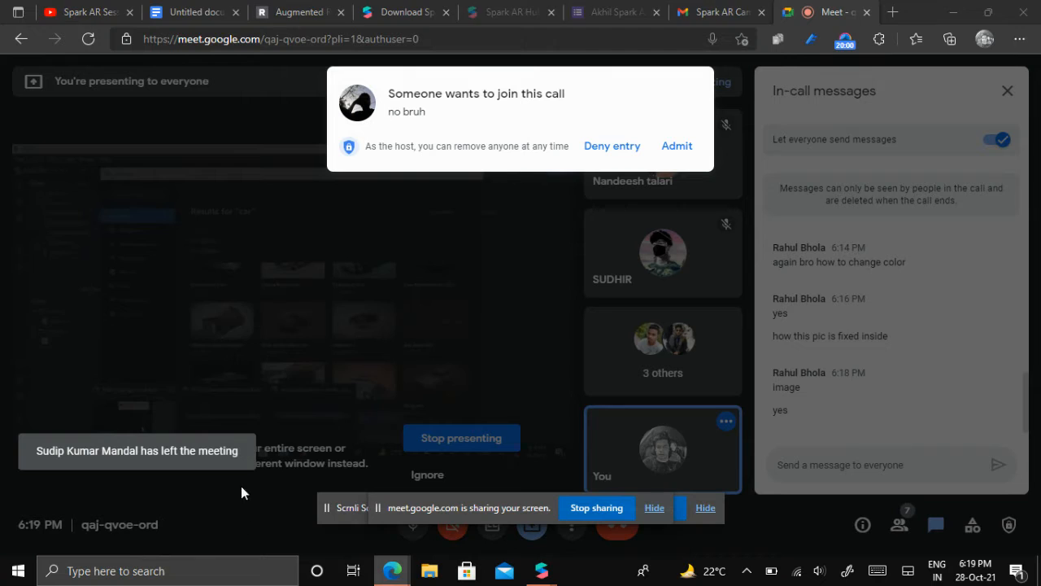
Admit the waiting participant to the Google Meet call and switch to Spark AR Studio
click(674, 147)
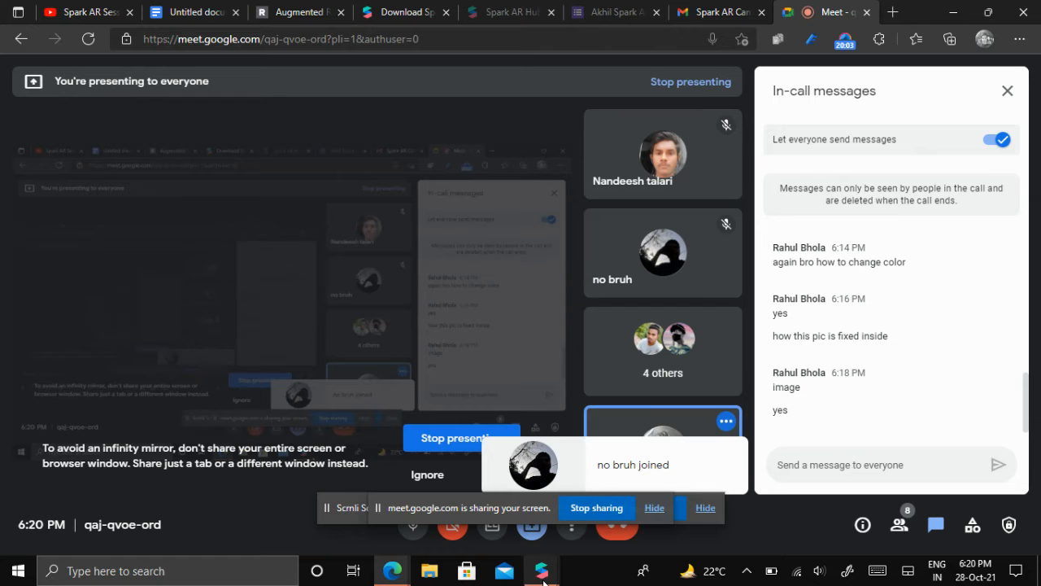
mouse_move(543, 574)
click(483, 522)
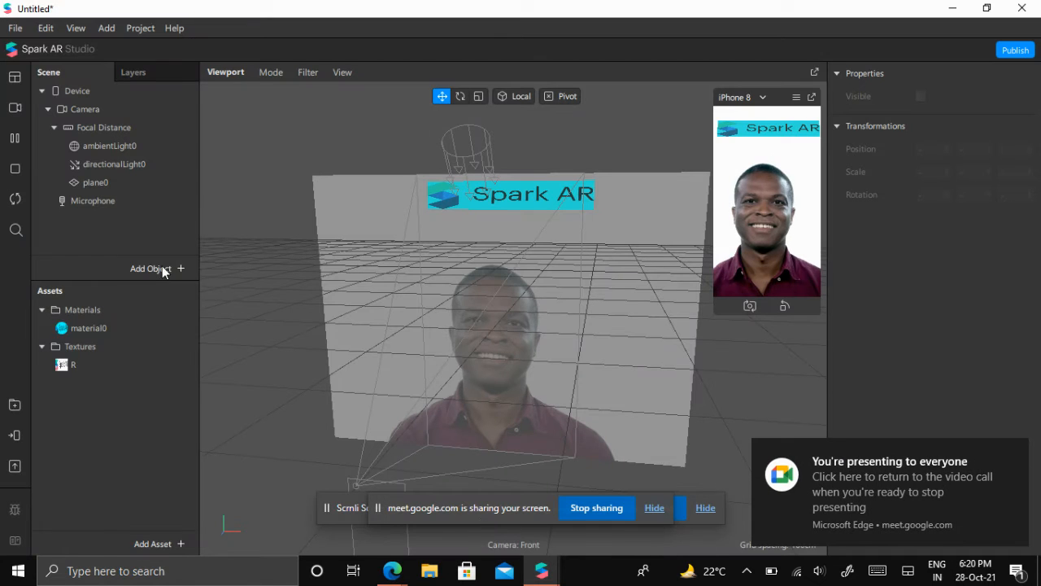
Search the AR Library for "candle" and show all matching 3D objects
click(15, 406)
click(228, 92)
text(candle)
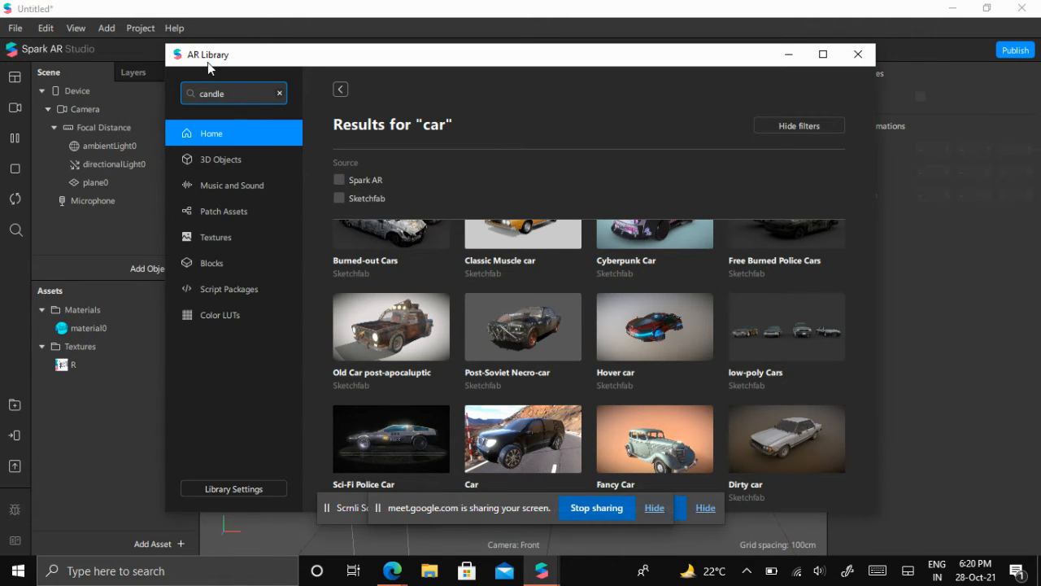
key(Return)
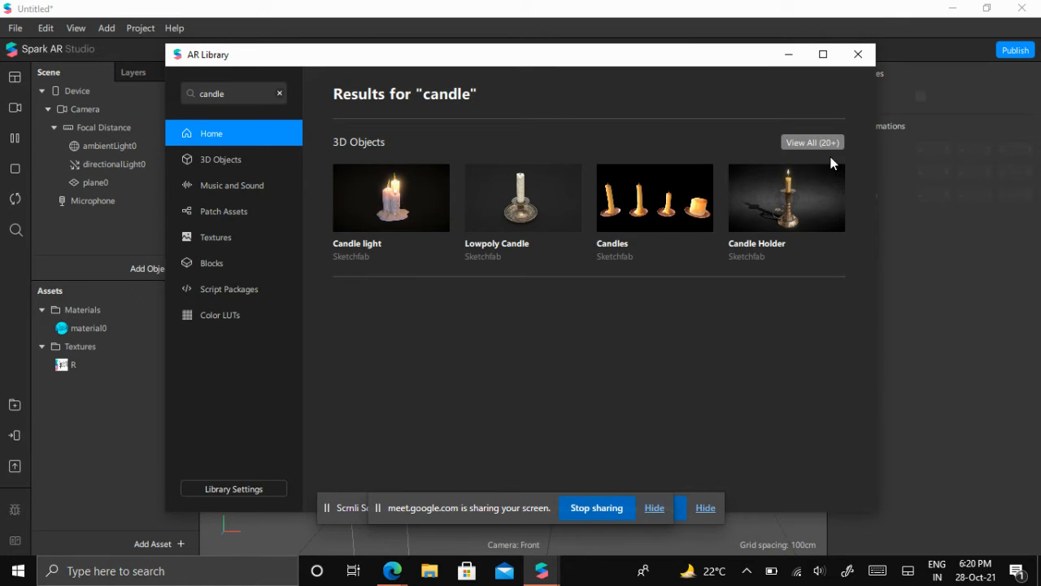
click(813, 143)
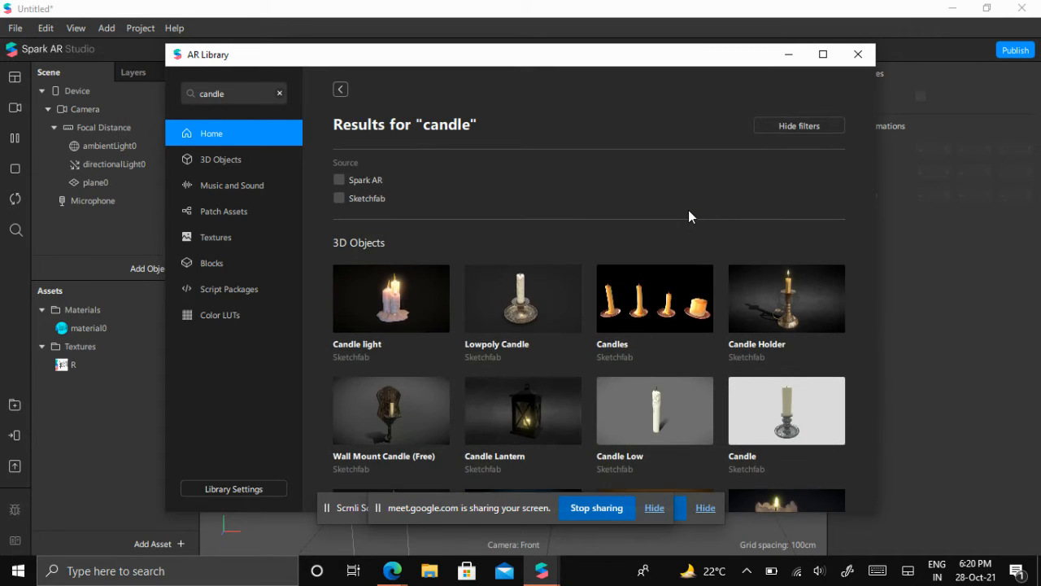
Browse the candle results in the AR Library for a suitable 3D model
scroll(824, 241, down, 3)
scroll(823, 242, down, 7)
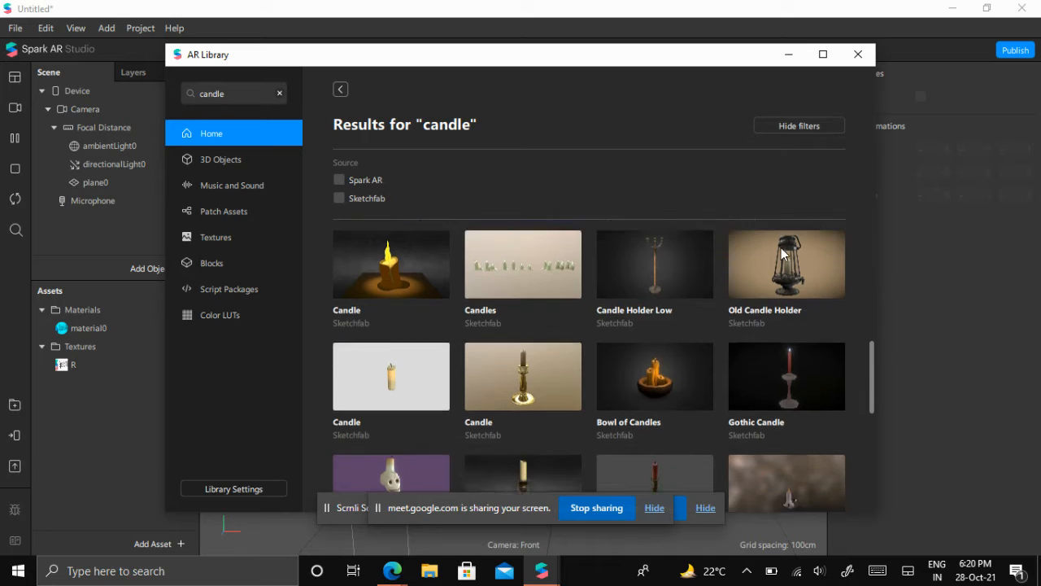
scroll(756, 260, down, 2)
scroll(737, 245, up, 10)
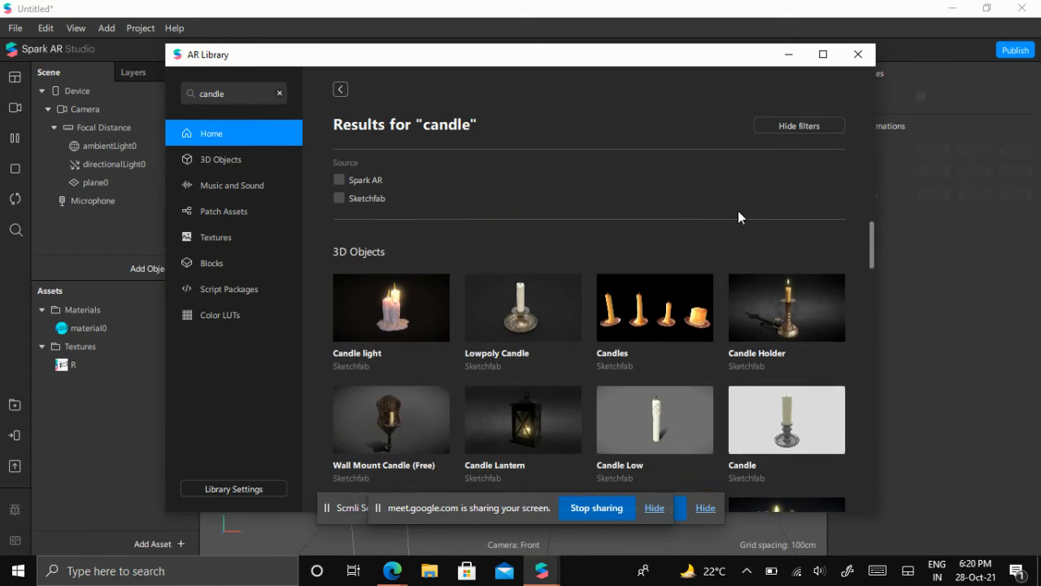
scroll(739, 228, down, 6)
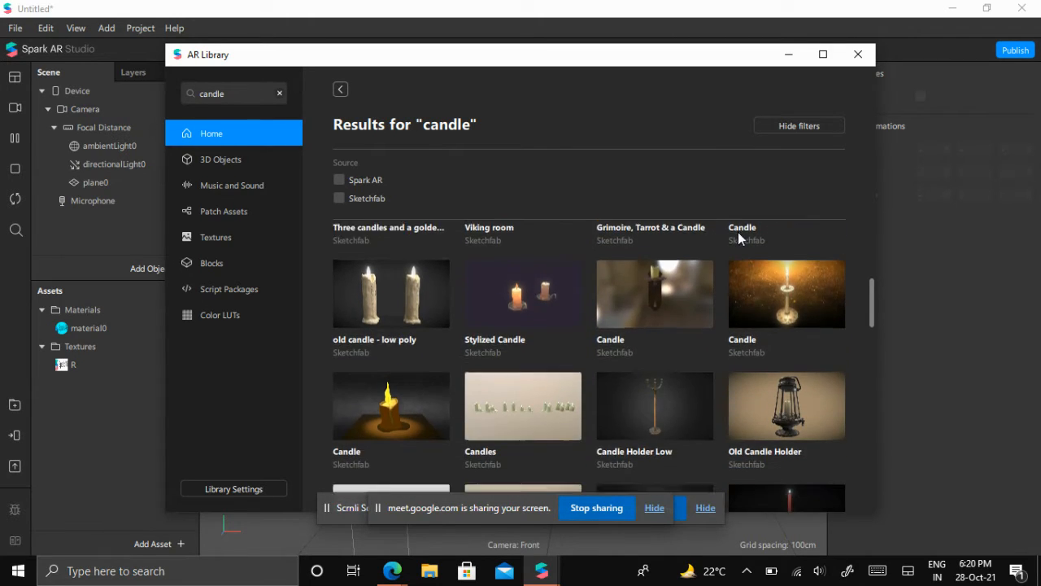
scroll(734, 236, down, 8)
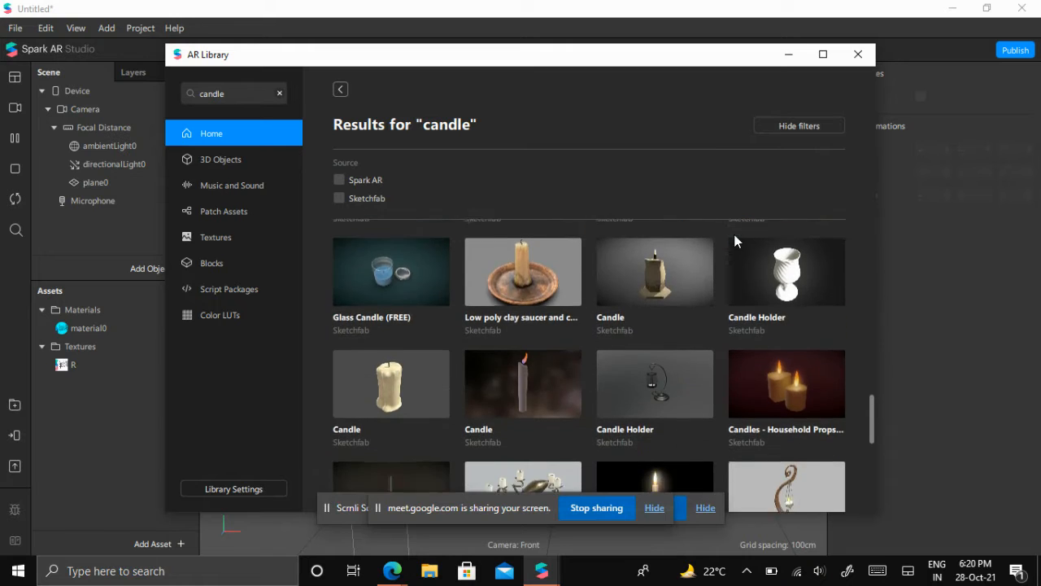
scroll(732, 251, down, 6)
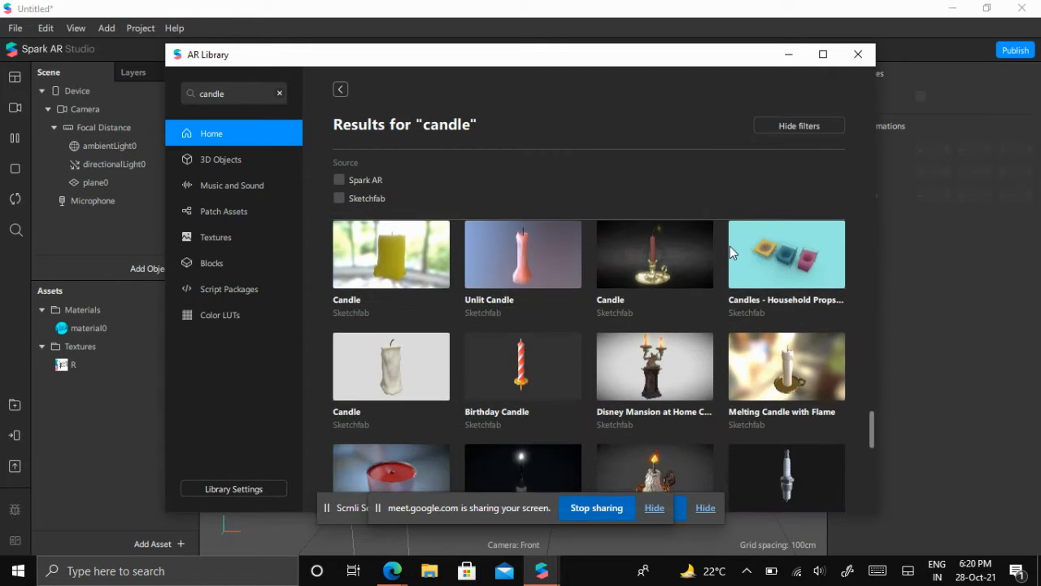
scroll(730, 252, down, 8)
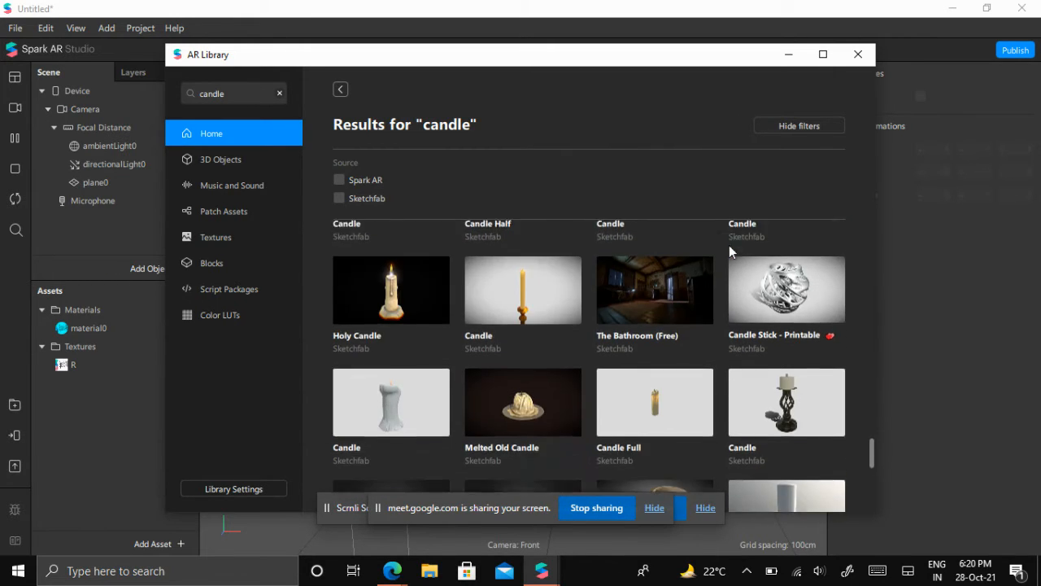
scroll(729, 253, down, 8)
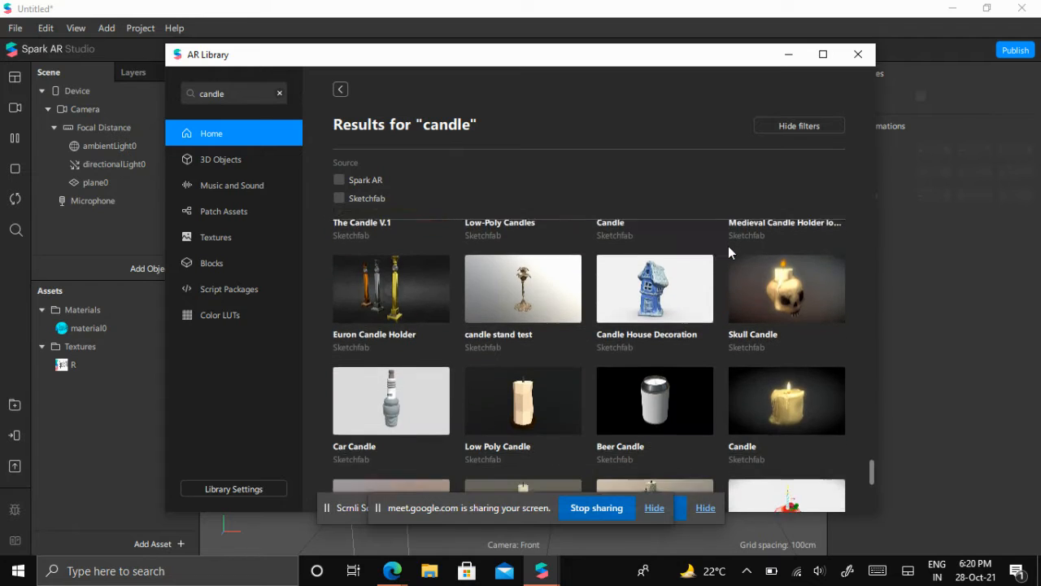
scroll(729, 252, down, 6)
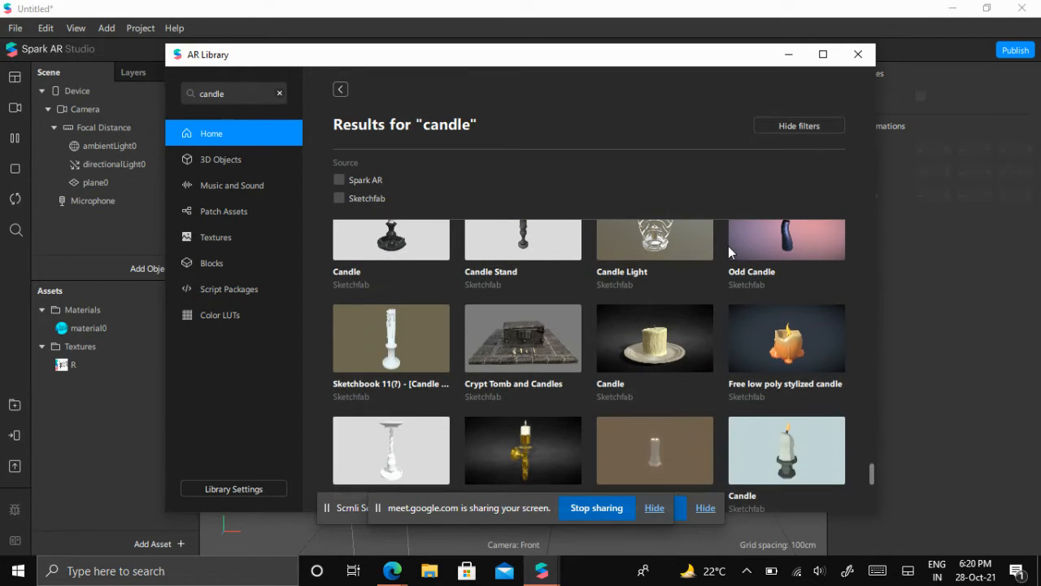
scroll(736, 228, up, 2)
scroll(709, 329, up, 5)
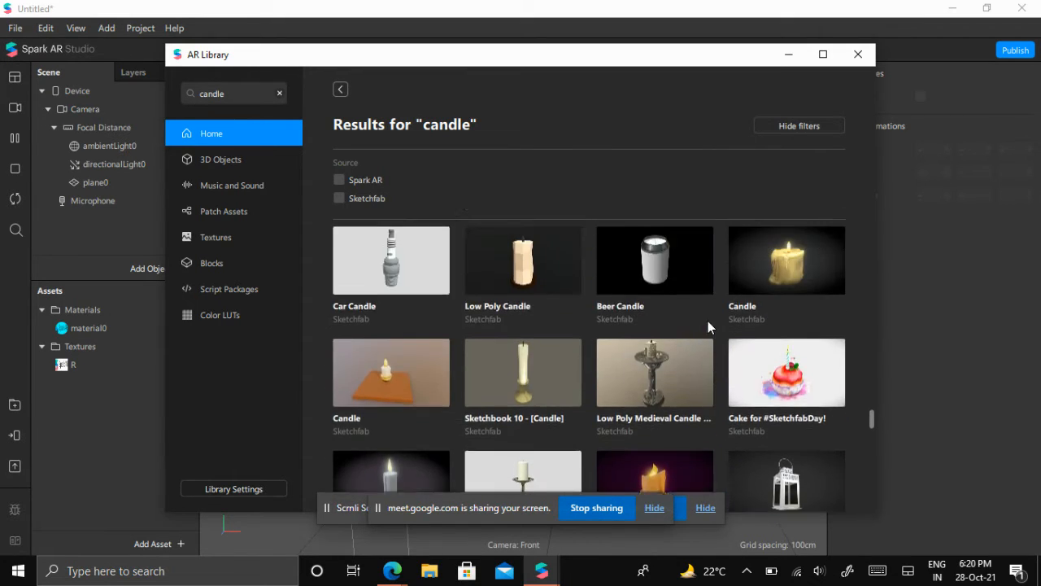
scroll(708, 320, up, 10)
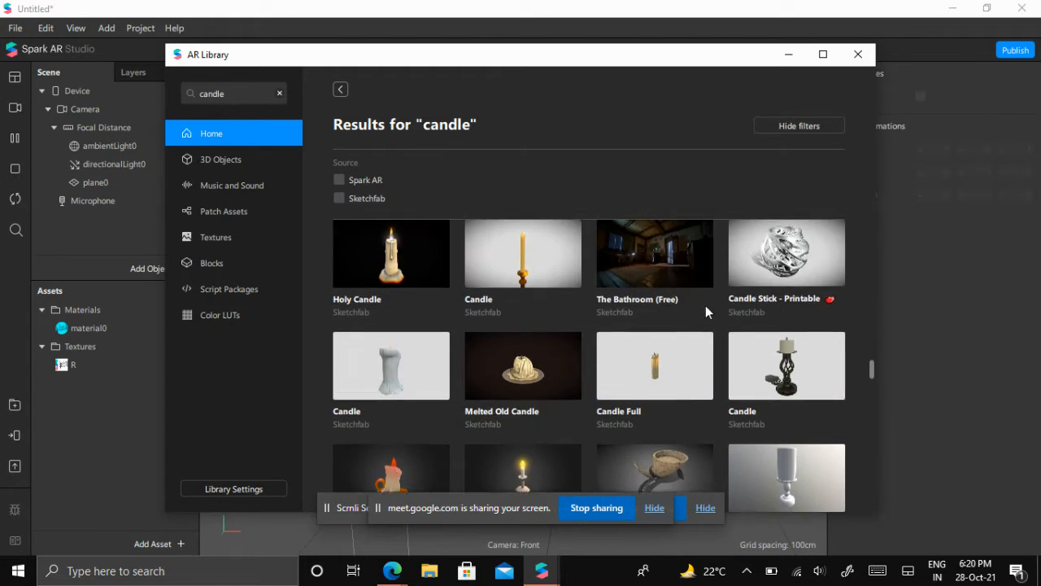
scroll(706, 307, up, 6)
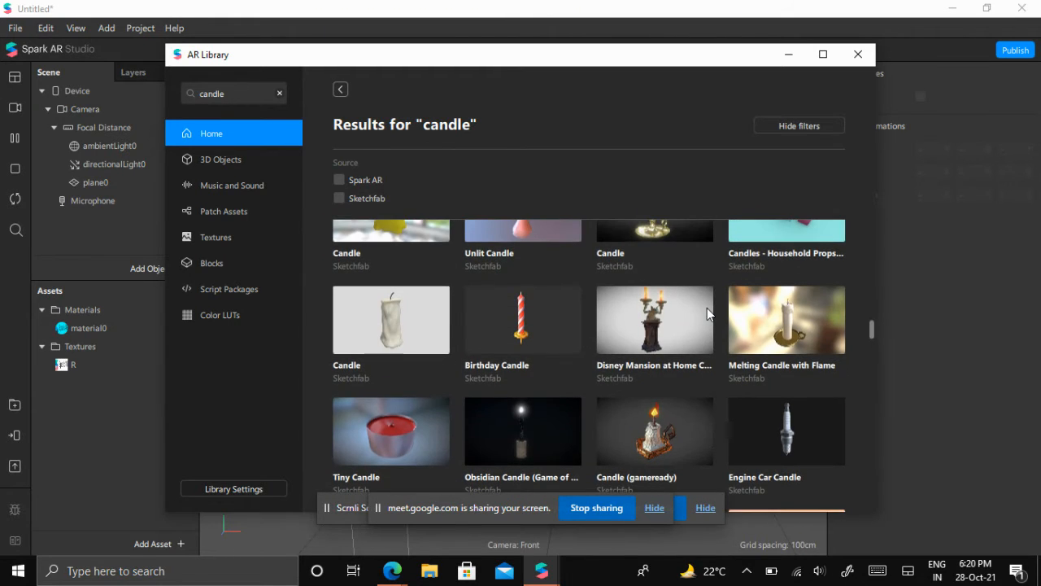
Import the free Candle (gameready) model into the project and minimize the AR Library
click(668, 416)
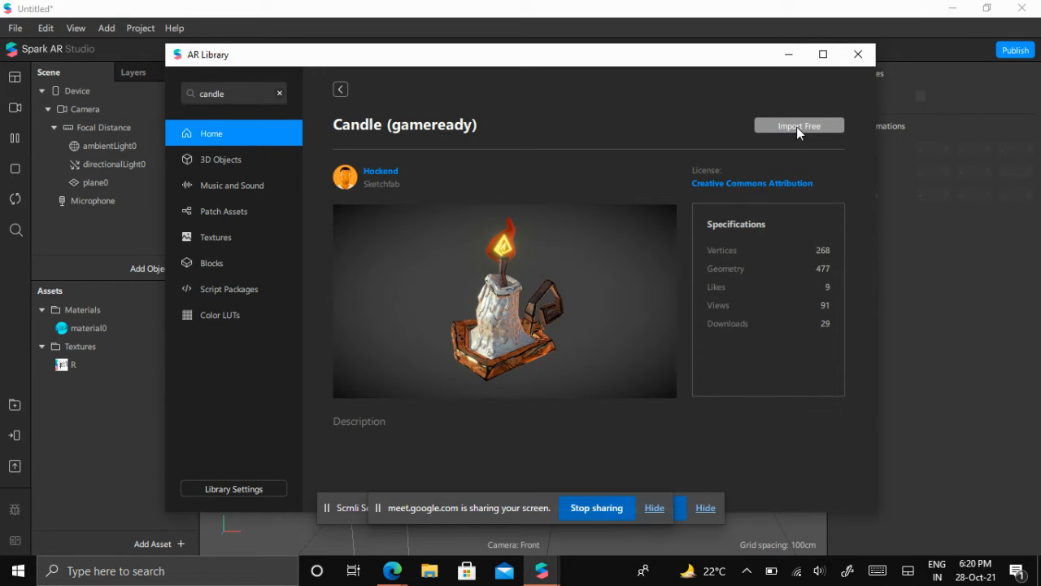
click(797, 127)
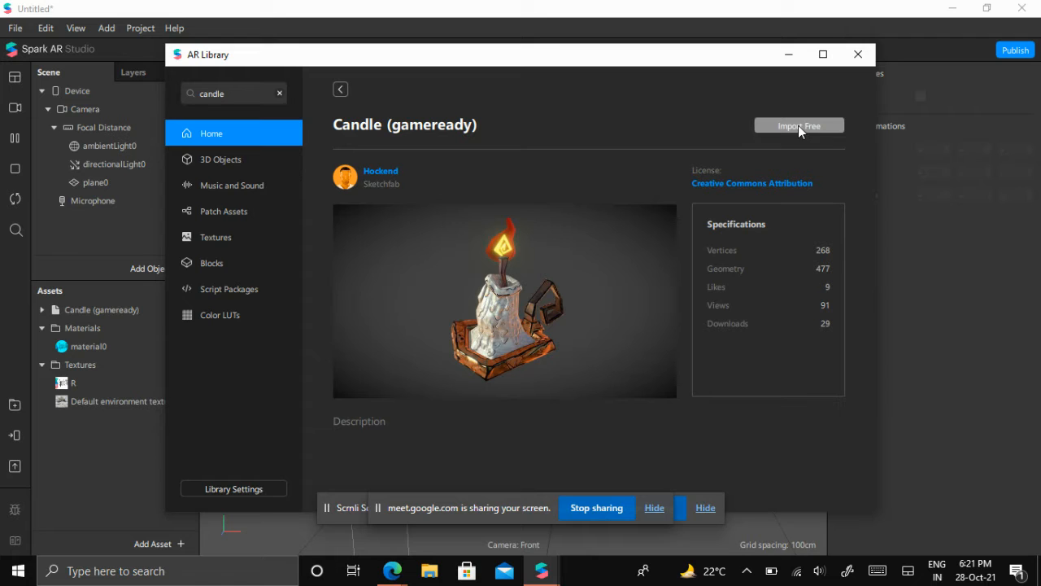
click(786, 58)
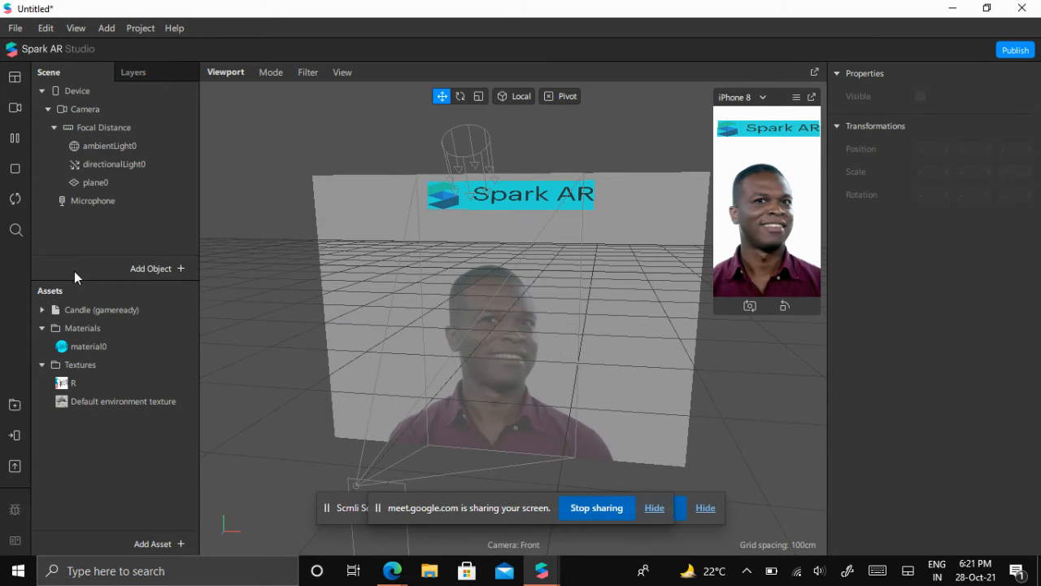
Add the Candle (gameready) asset to the scene as a child of plane0 and select it
click(92, 310)
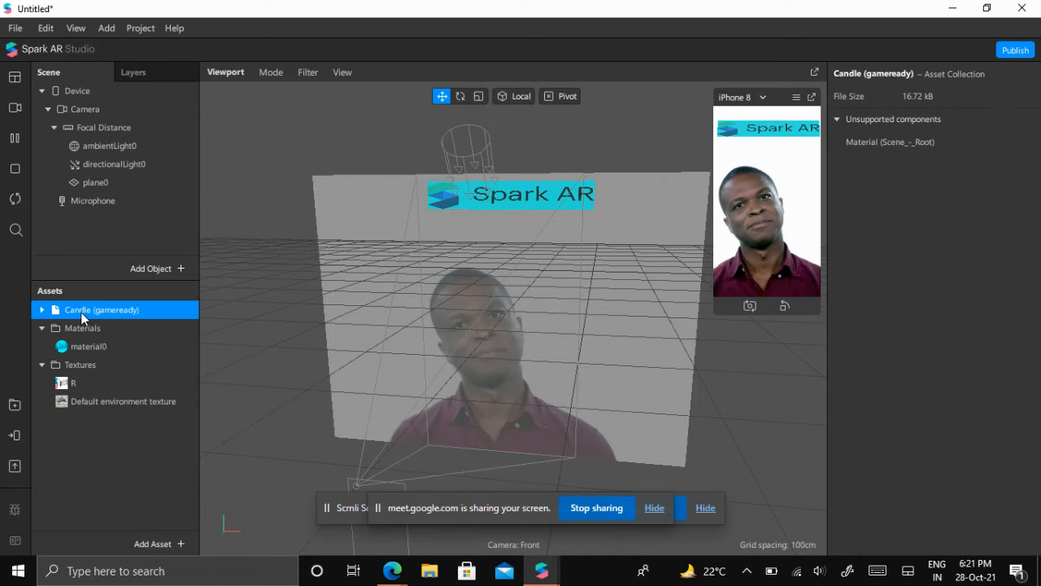
drag(81, 311, 84, 176)
click(94, 204)
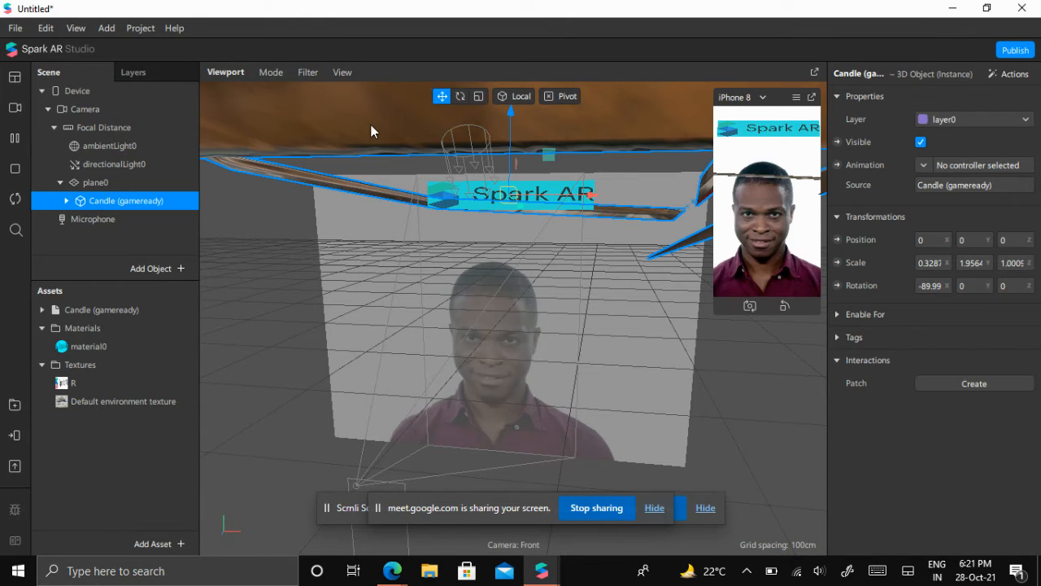
Switch to the Google Meet call to attend to the join request, and return to Spark AR Studio
mouse_move(392, 570)
click(274, 503)
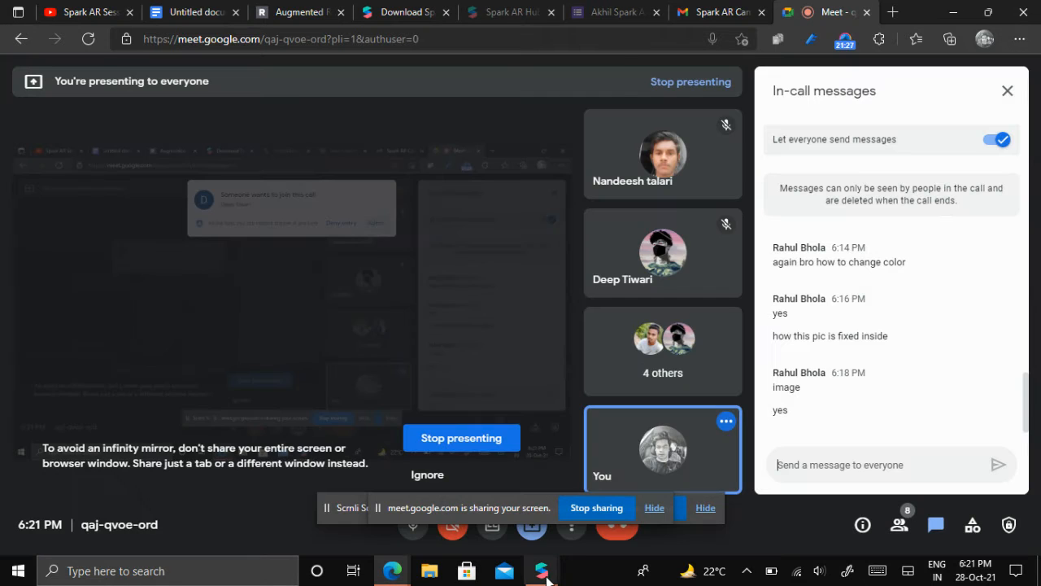
mouse_move(541, 570)
click(502, 528)
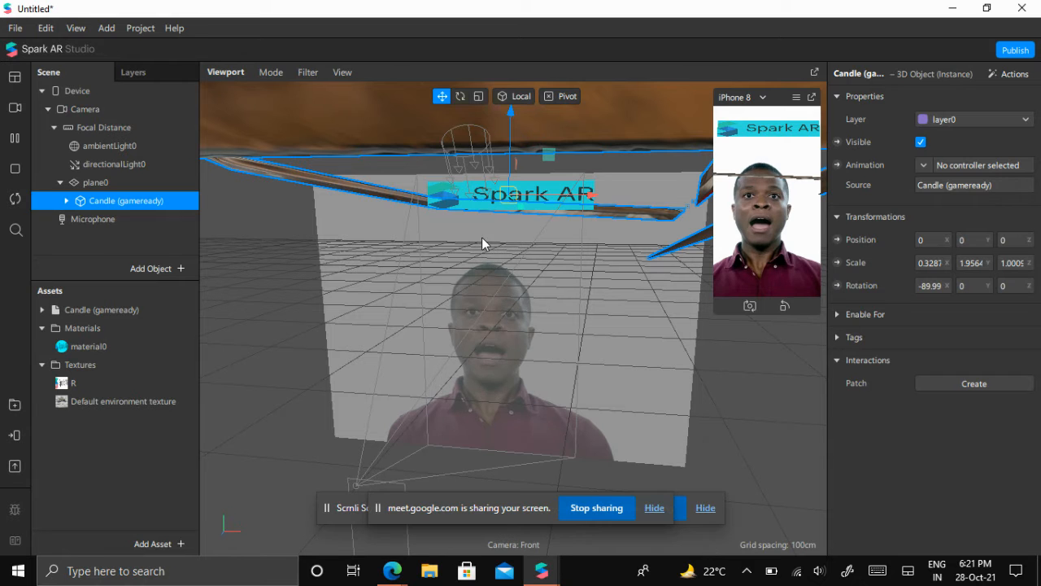
Scale the candle down to about 0 in X and 0.684 in Z
scroll(570, 206, down, 3)
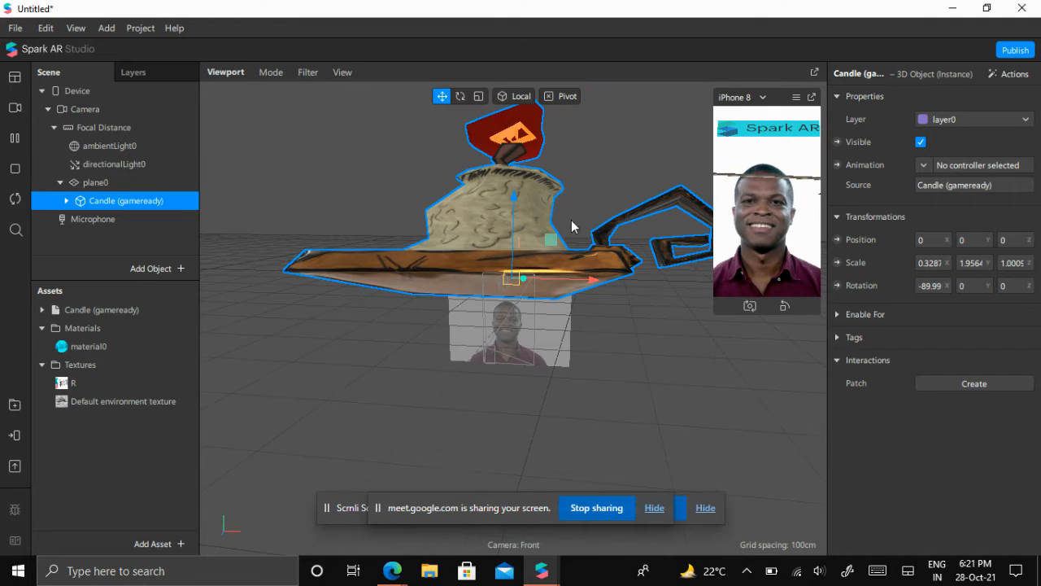
scroll(606, 311, down, 1)
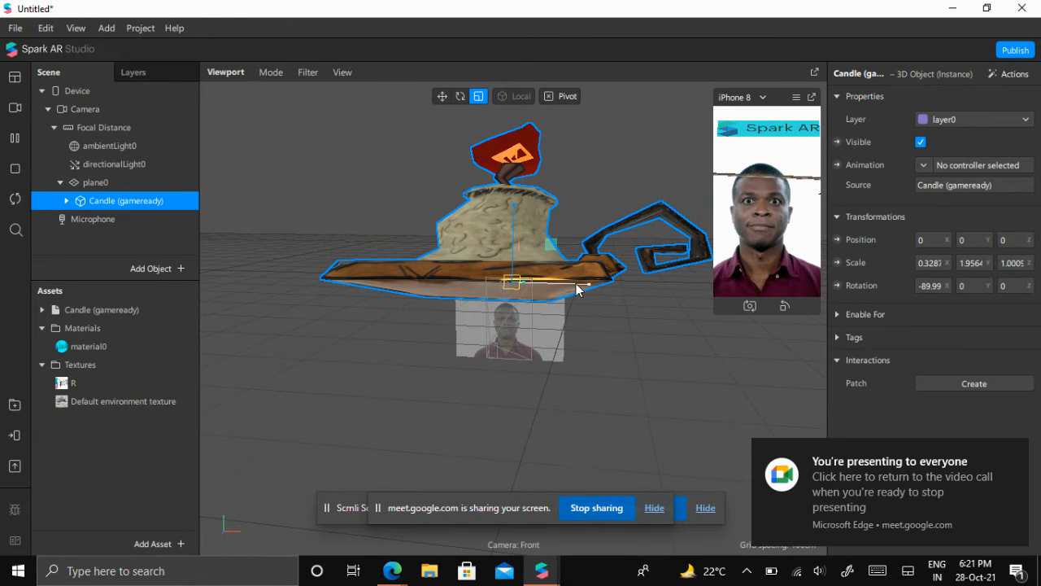
drag(588, 287, 537, 285)
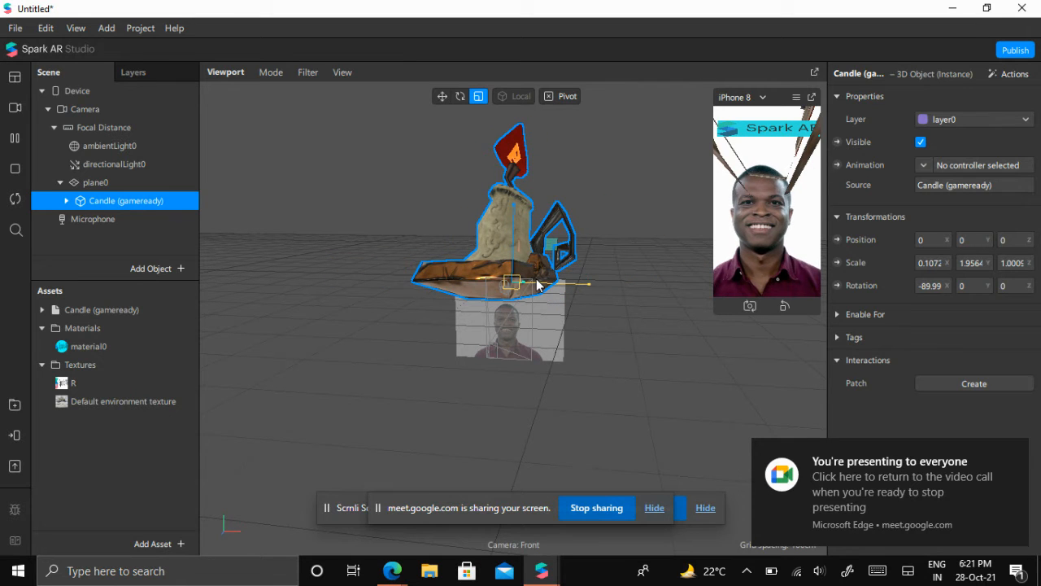
drag(512, 210, 513, 233)
drag(588, 288, 488, 287)
Lower the candle to a Y position of about -0.82 and scale it to about 0.651 in Y and 0.53 in Z
click(442, 96)
drag(510, 286, 528, 382)
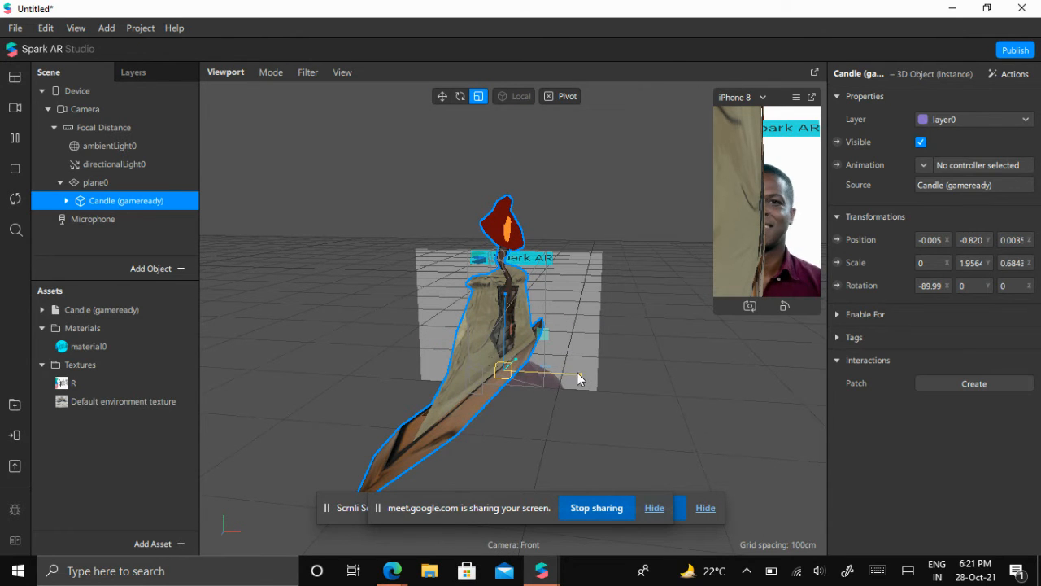
drag(517, 366, 510, 371)
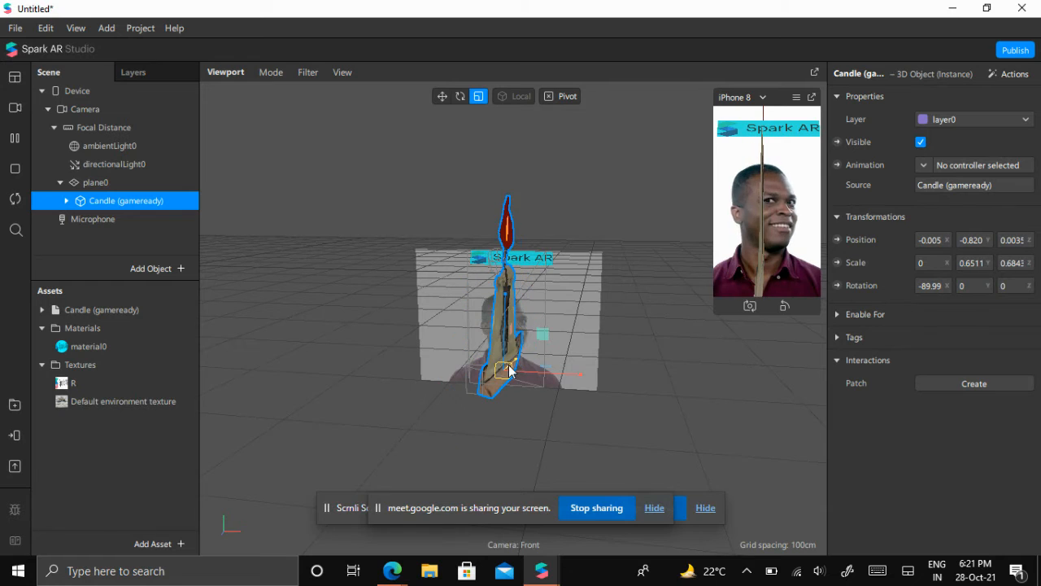
drag(506, 299, 508, 317)
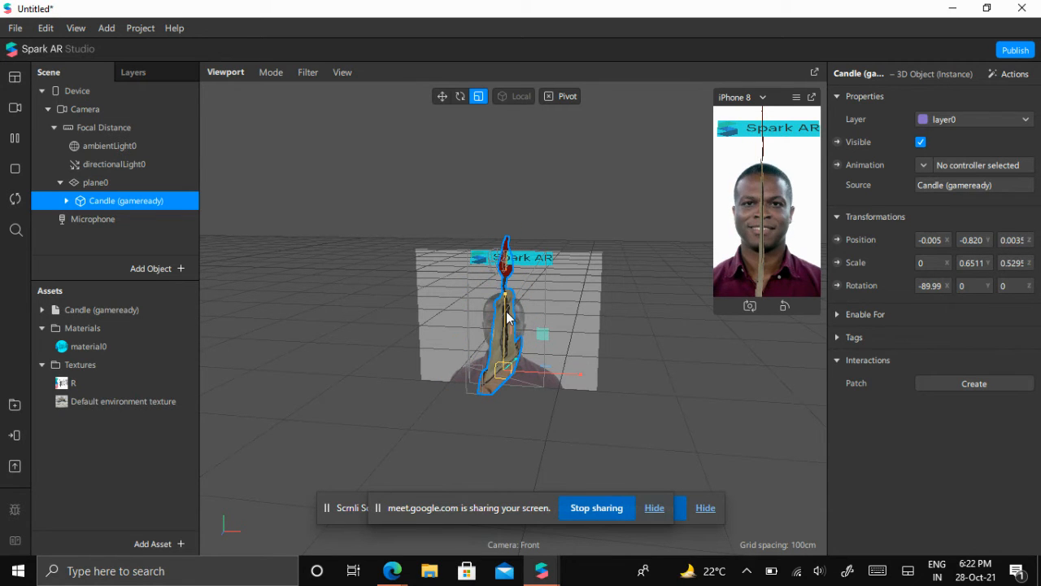
Rotate the candle to -90 degrees about the X axis
click(461, 97)
mouse_move(512, 387)
mouse_down()
mouse_move(498, 347)
mouse_move(522, 396)
mouse_up()
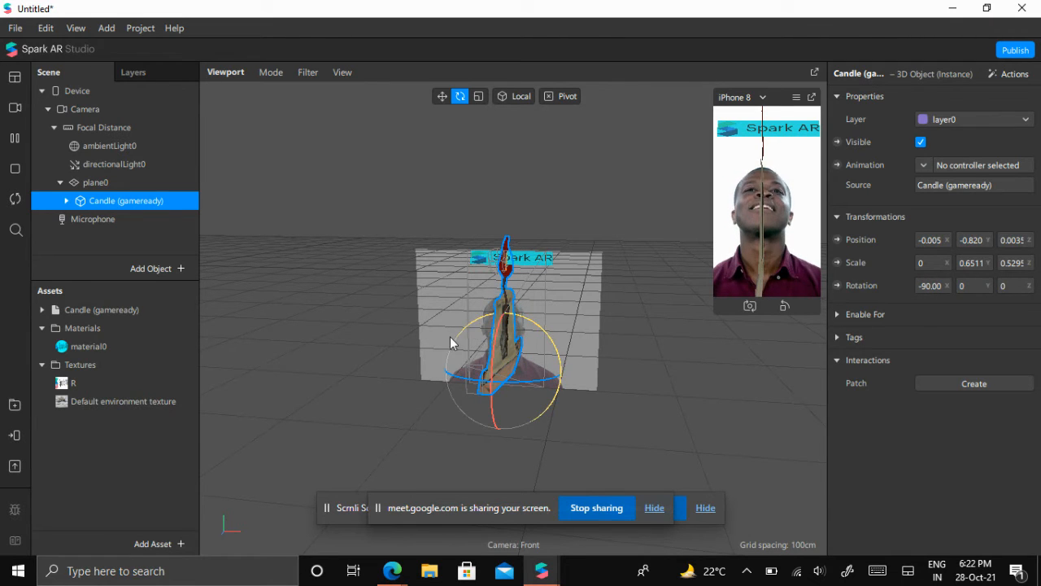
click(476, 98)
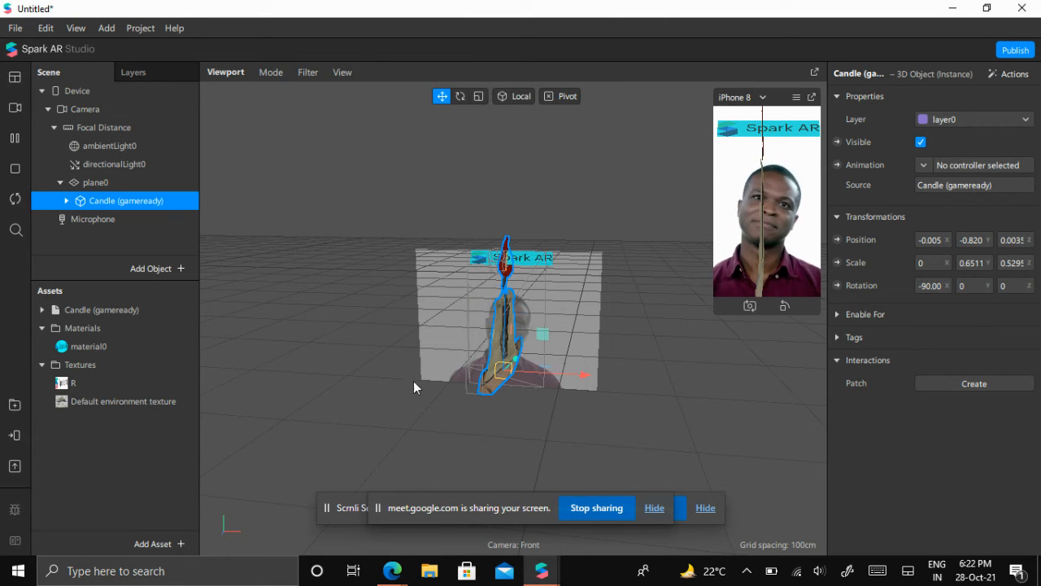
Move the candle beside the person's head, to about X 0.037, Y -0.651 and Z -0.163
drag(506, 367, 444, 349)
scroll(480, 370, up, 5)
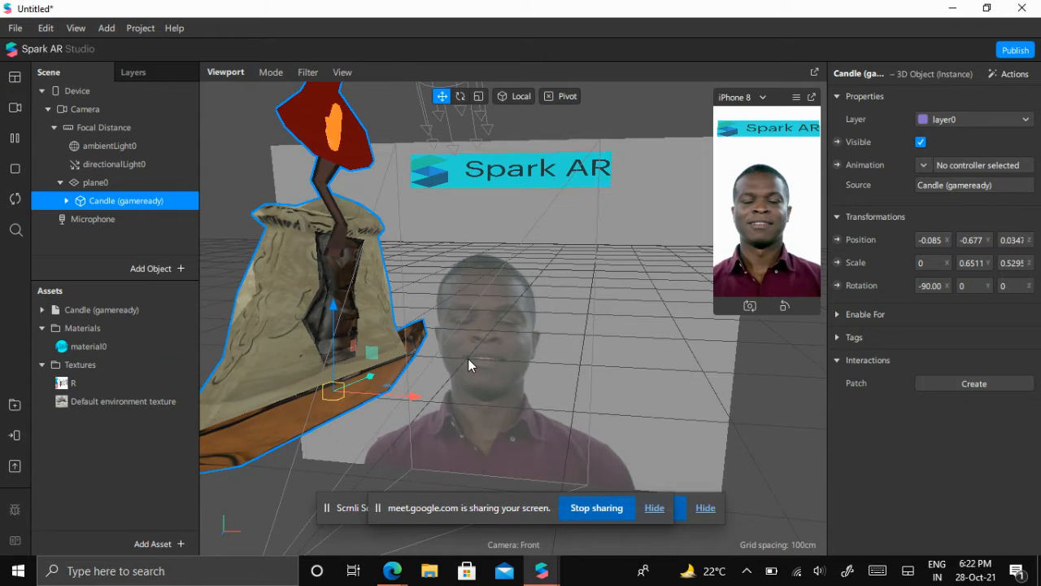
scroll(468, 358, down, 3)
drag(367, 377, 575, 365)
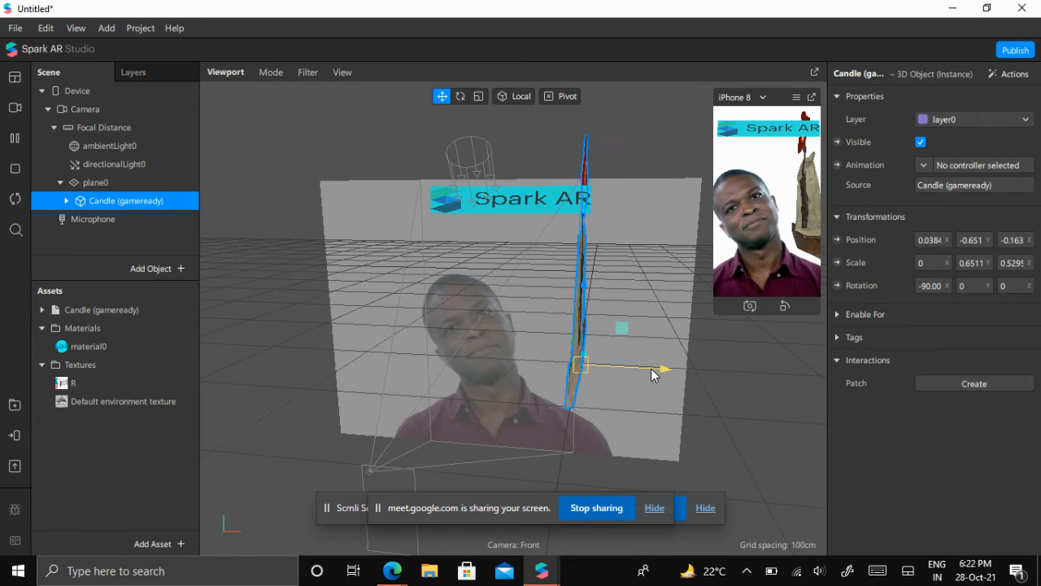
Reduce the candle's Z scale to about 0.18
click(478, 96)
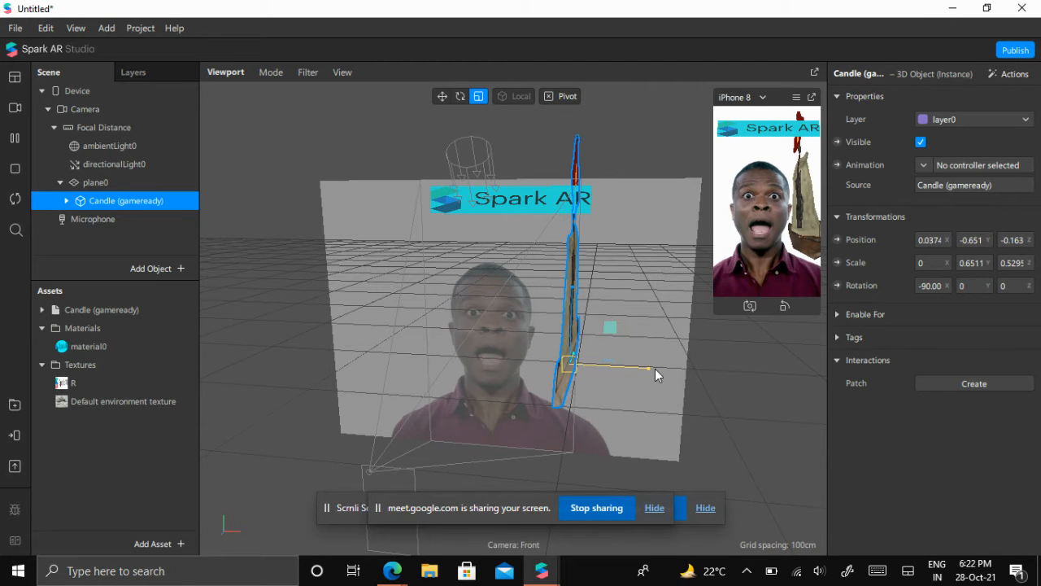
drag(575, 354, 554, 349)
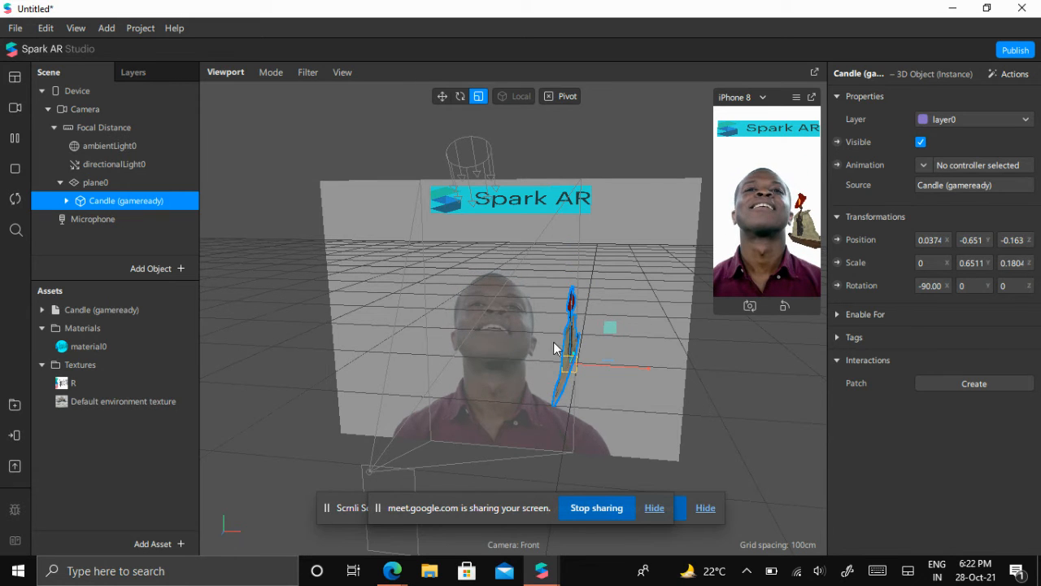
With the preview video paused, rotate the candle to about 80 degrees in X and -180 in Z and move it to about X 0.046, Y -0.675
click(461, 97)
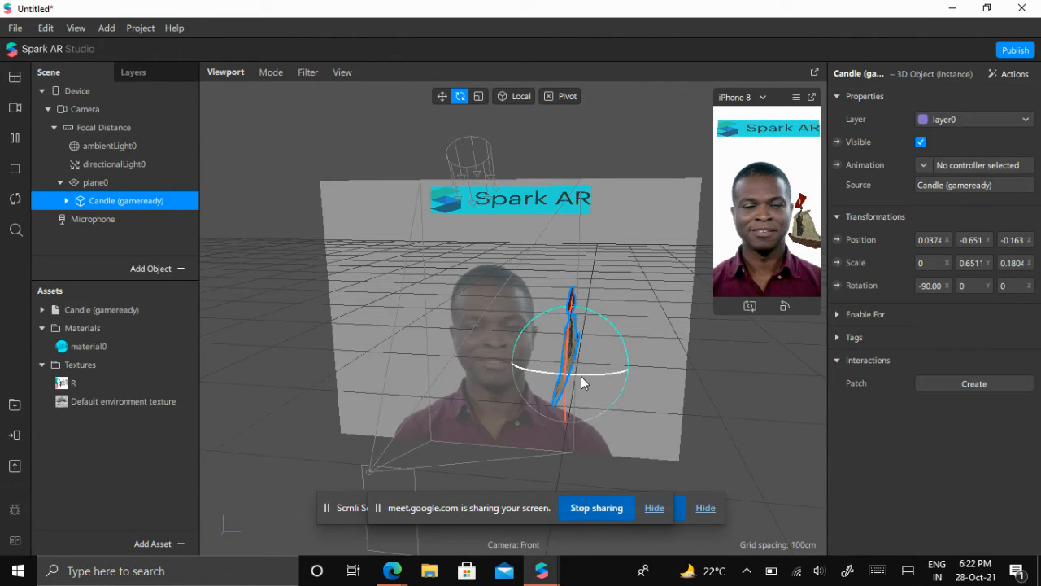
mouse_move(580, 376)
mouse_down()
mouse_move(595, 372)
mouse_move(565, 380)
mouse_move(547, 369)
mouse_move(594, 357)
mouse_move(588, 481)
mouse_move(513, 329)
mouse_move(574, 307)
mouse_move(595, 365)
mouse_move(571, 399)
mouse_move(565, 377)
mouse_move(586, 332)
mouse_move(569, 372)
mouse_move(567, 325)
mouse_move(561, 371)
mouse_move(565, 353)
mouse_move(564, 371)
mouse_move(569, 362)
mouse_up()
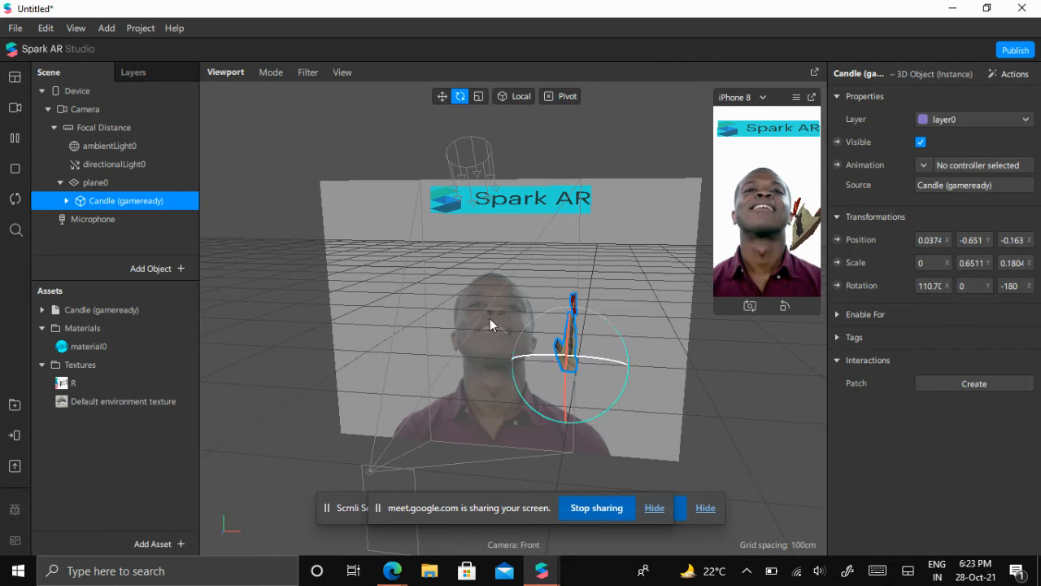
click(16, 143)
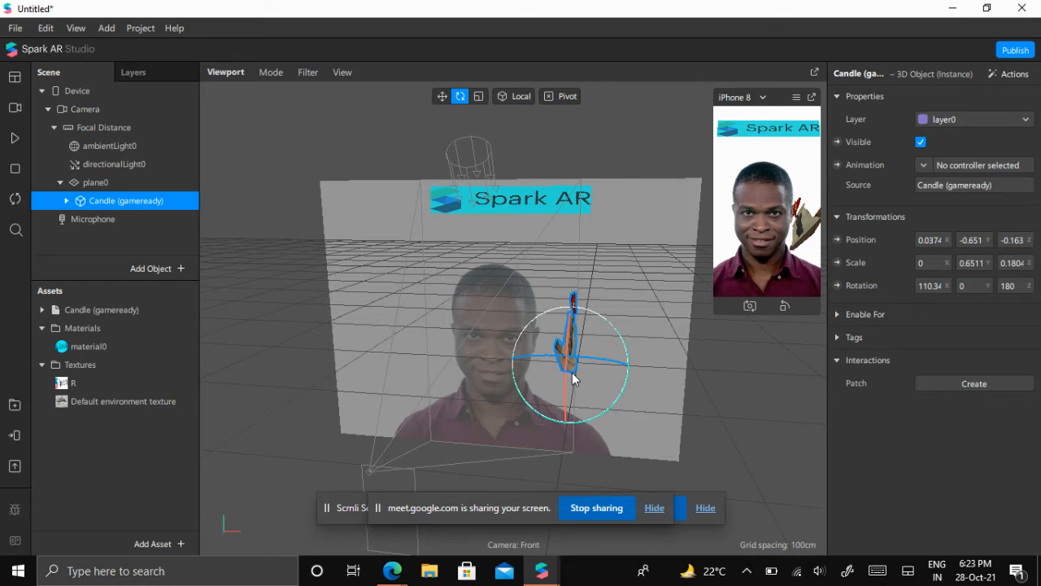
drag(567, 372, 568, 375)
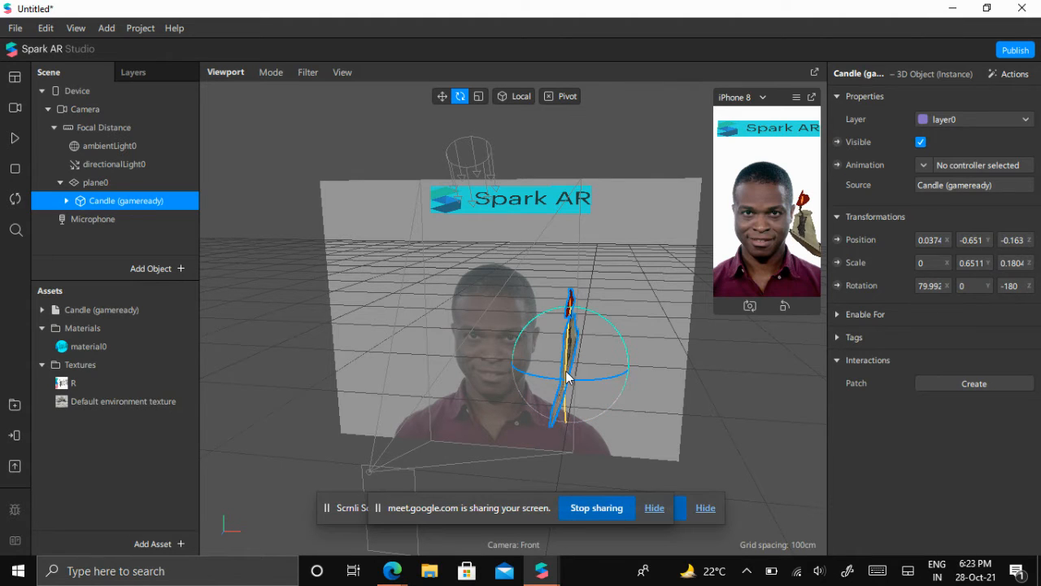
click(440, 99)
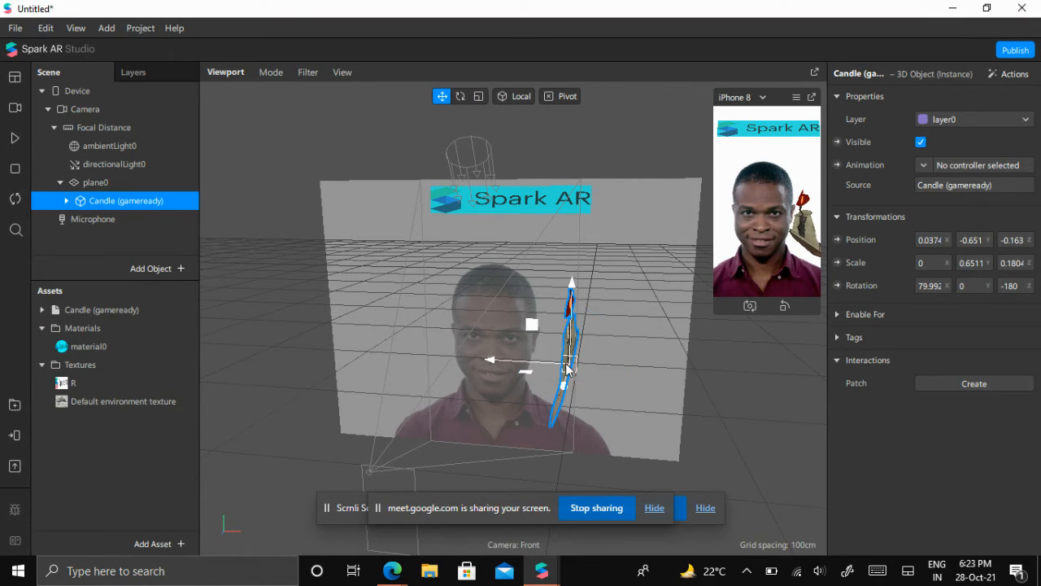
mouse_move(560, 366)
mouse_down()
mouse_move(441, 386)
mouse_move(460, 393)
mouse_move(579, 375)
mouse_up()
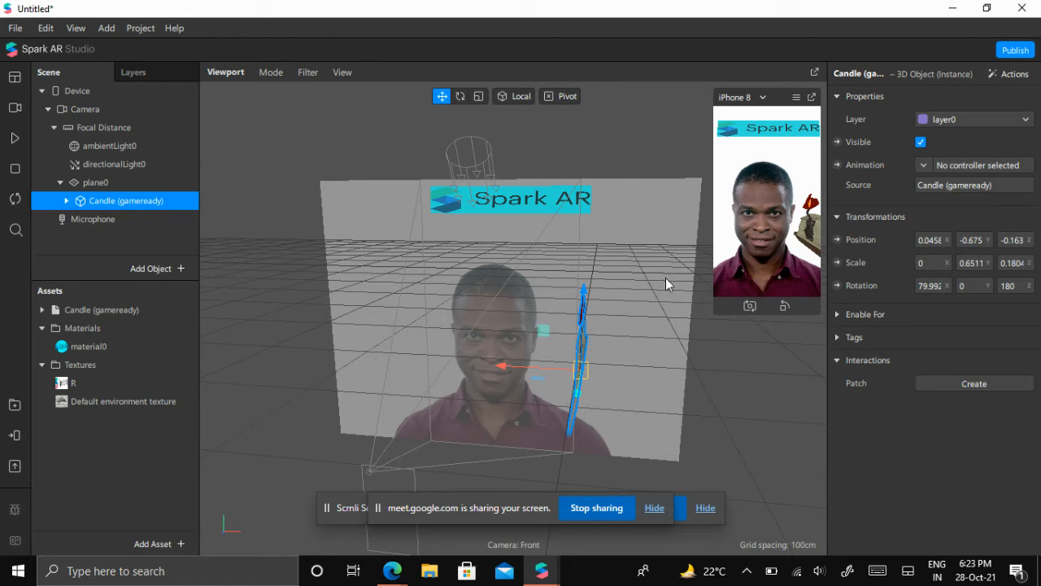
right_click(149, 236)
click(125, 232)
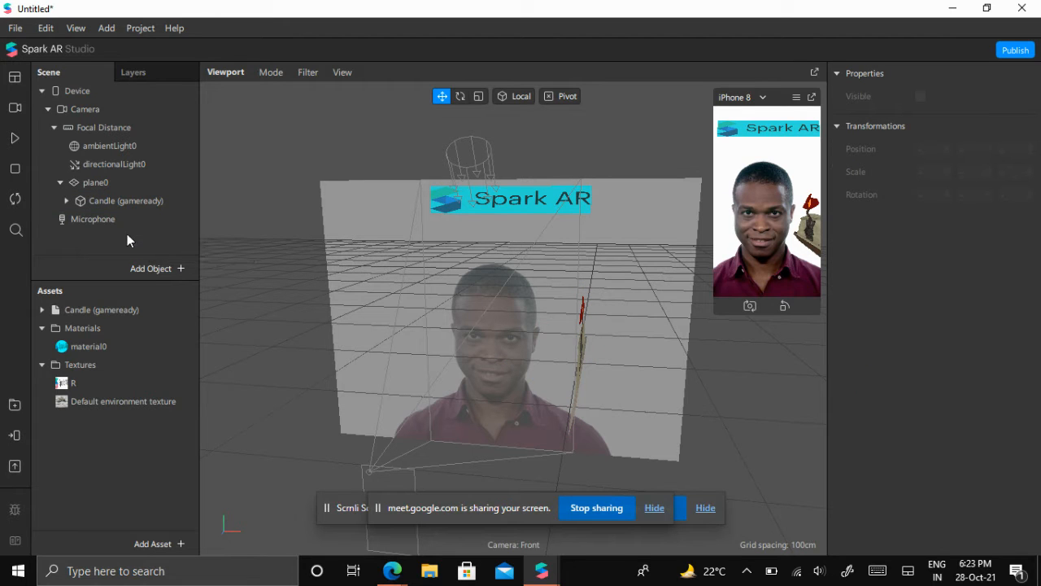
right_click(125, 234)
mouse_move(149, 253)
click(374, 192)
Switch to the Google Meet call in Edge to read the in-call messages, and return to the Spark AR Studio project
click(392, 570)
click(297, 500)
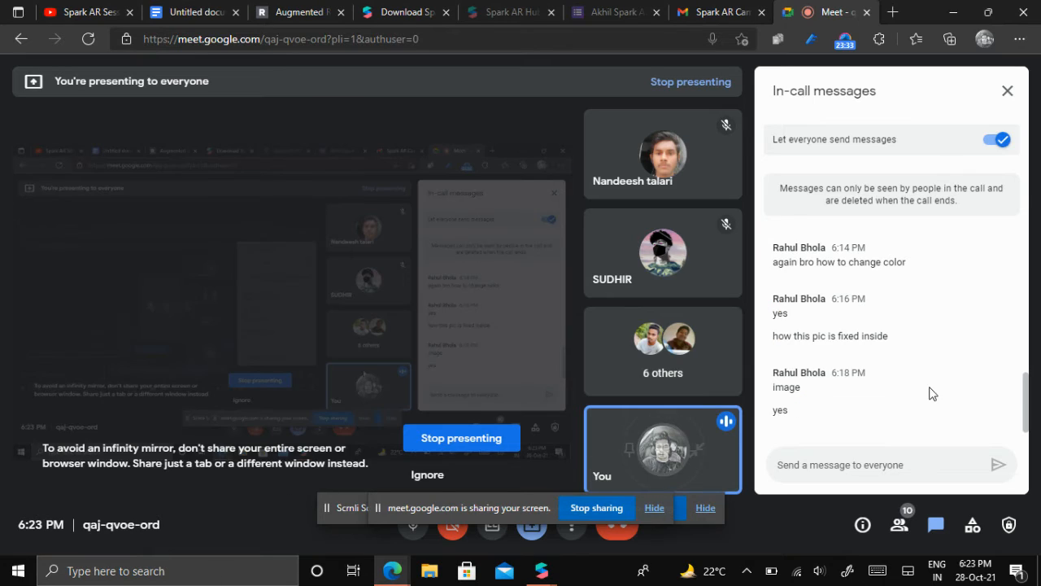
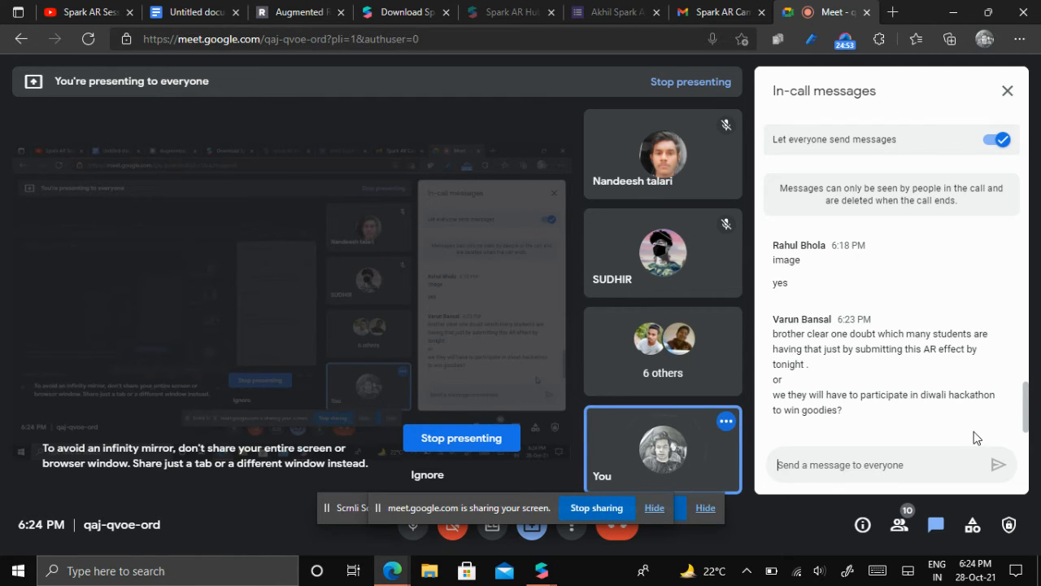
mouse_move(529, 578)
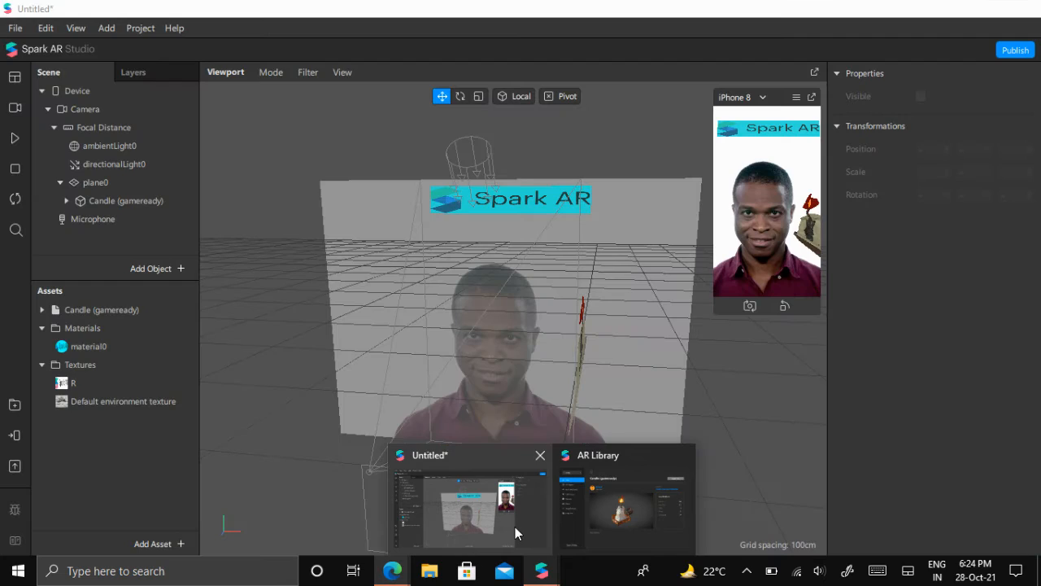
click(515, 526)
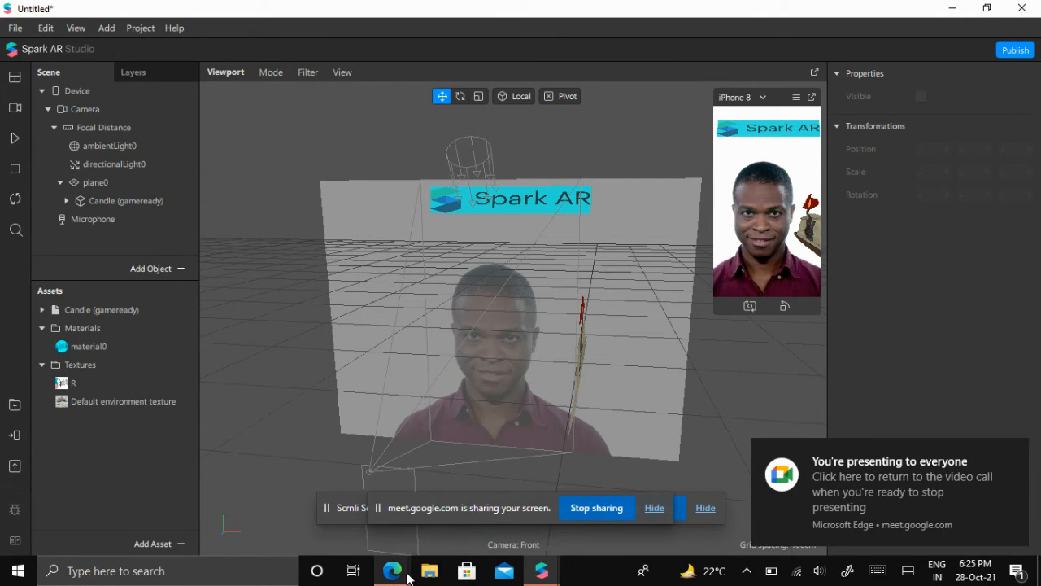
mouse_move(392, 571)
click(272, 506)
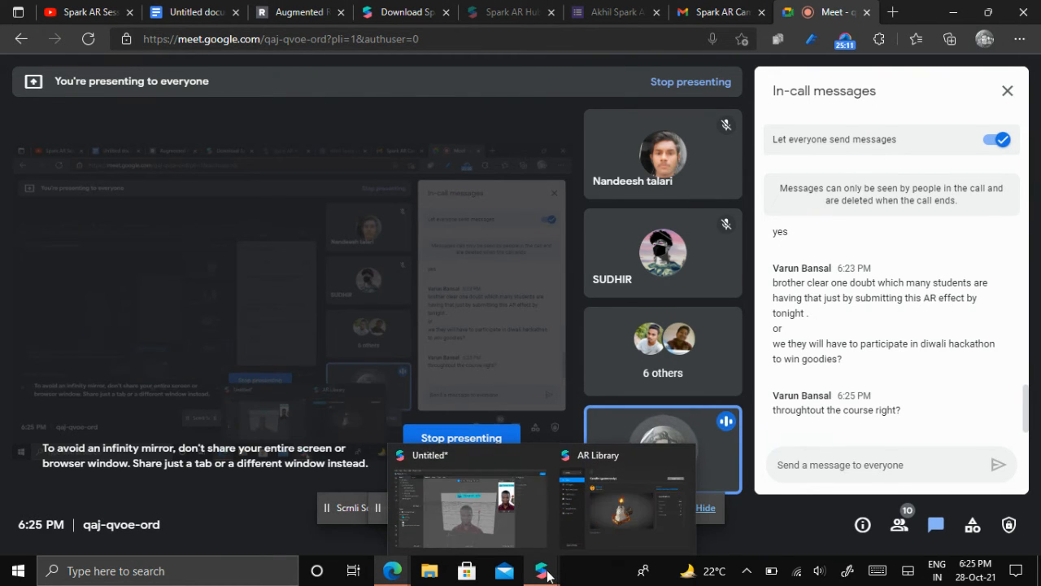
mouse_move(526, 532)
mouse_move(392, 570)
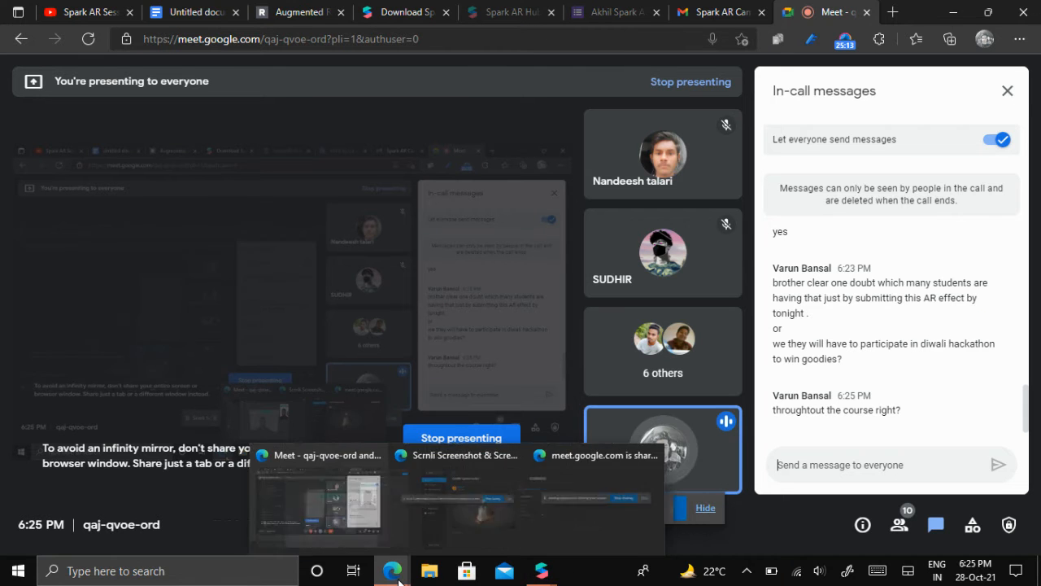
click(279, 519)
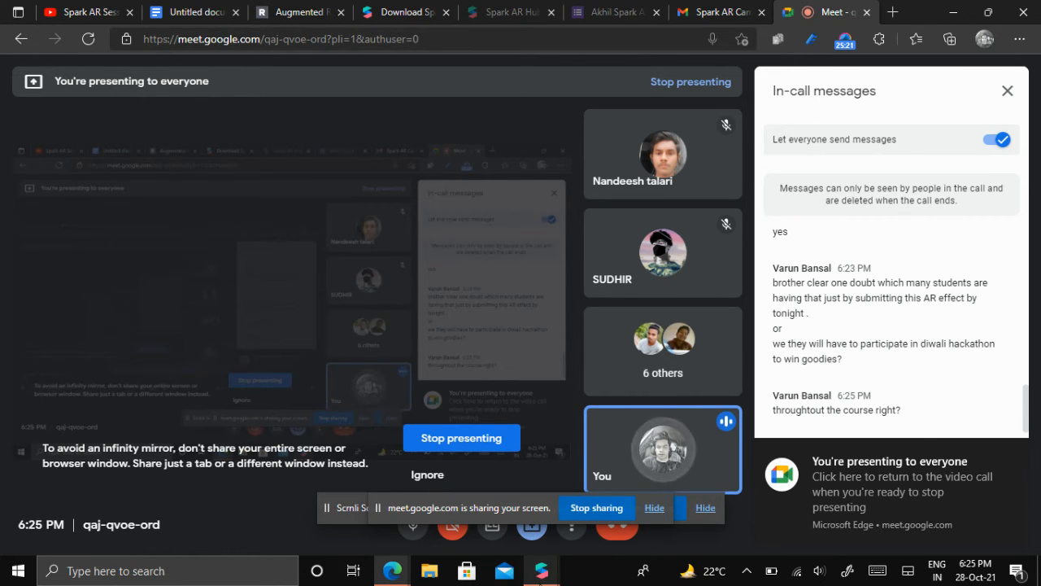
click(542, 570)
click(450, 527)
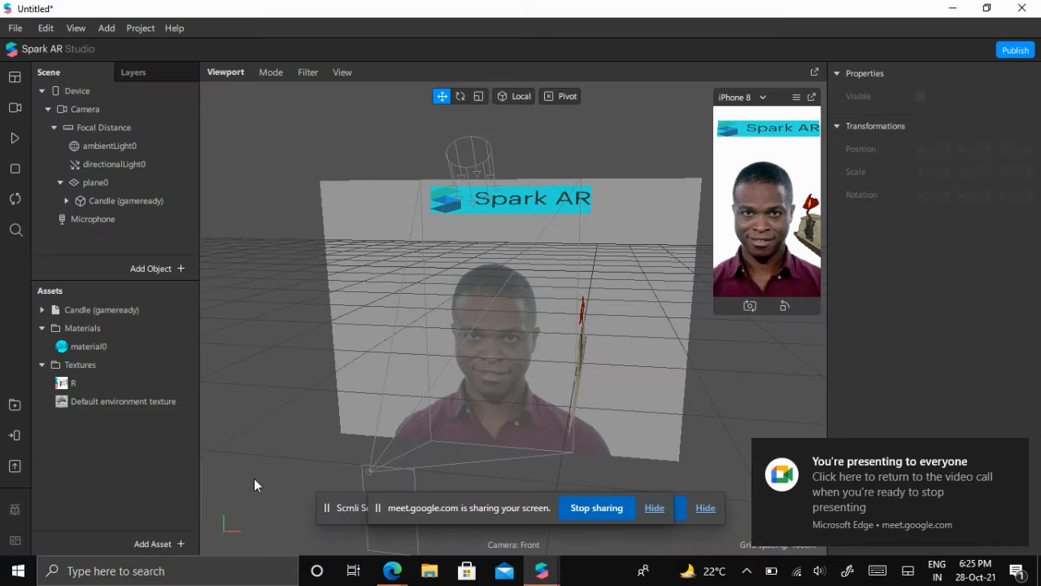
Add a Face Tracker to the scene
right_click(107, 244)
mouse_move(114, 252)
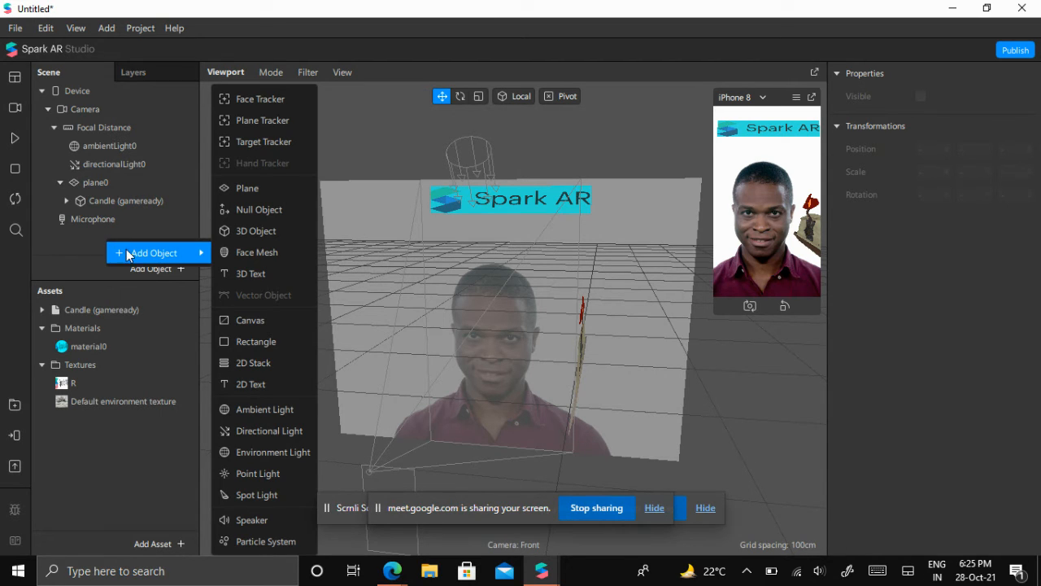
click(88, 248)
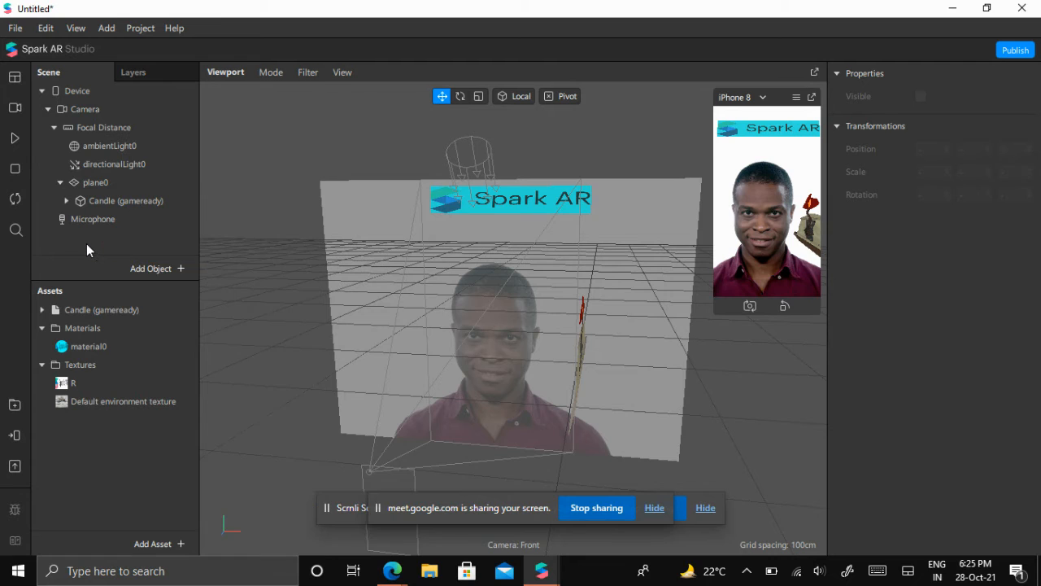
click(182, 271)
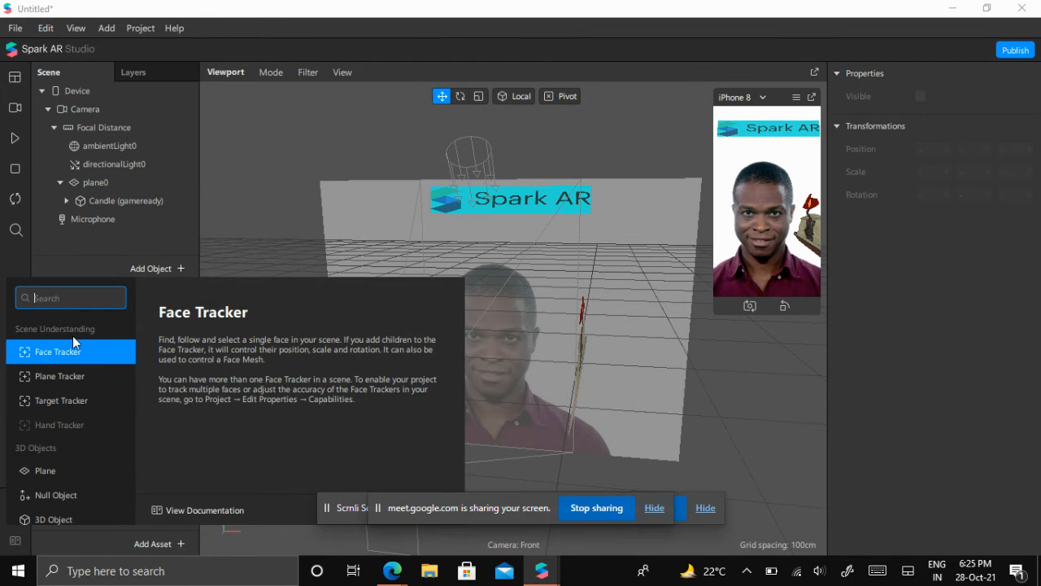
click(45, 352)
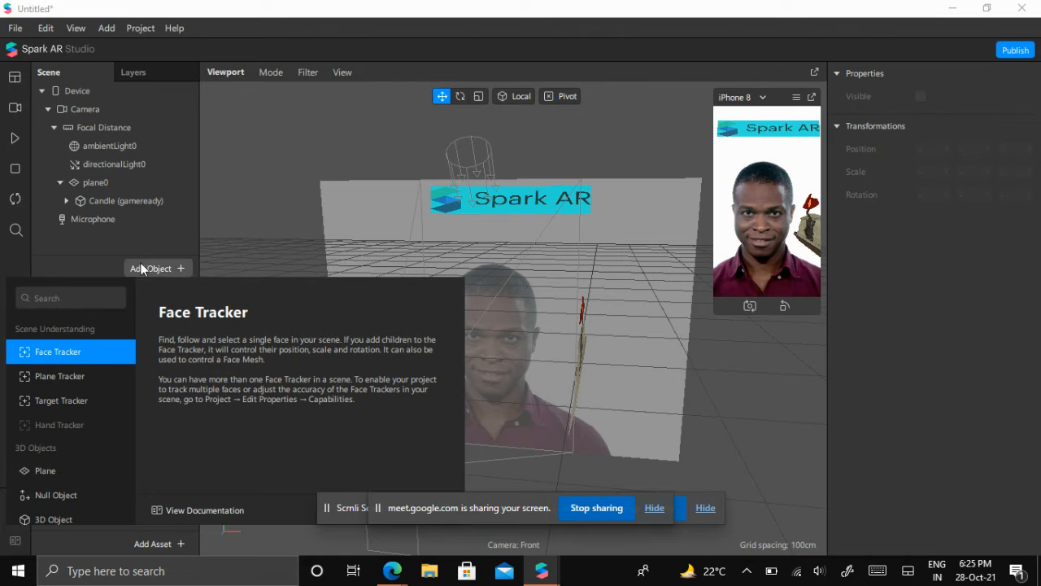
click(131, 235)
right_click(132, 236)
mouse_move(152, 251)
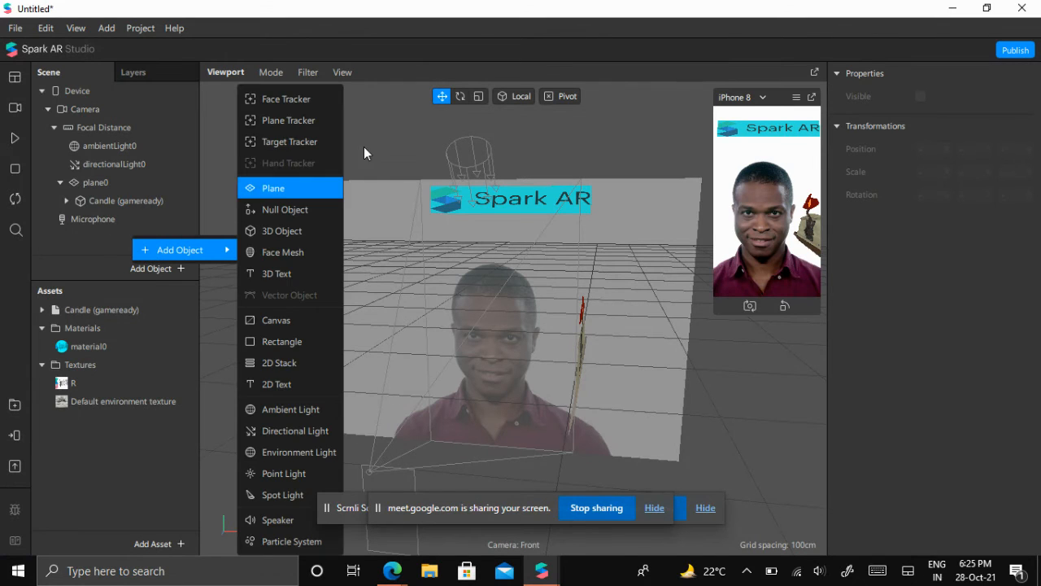
click(274, 106)
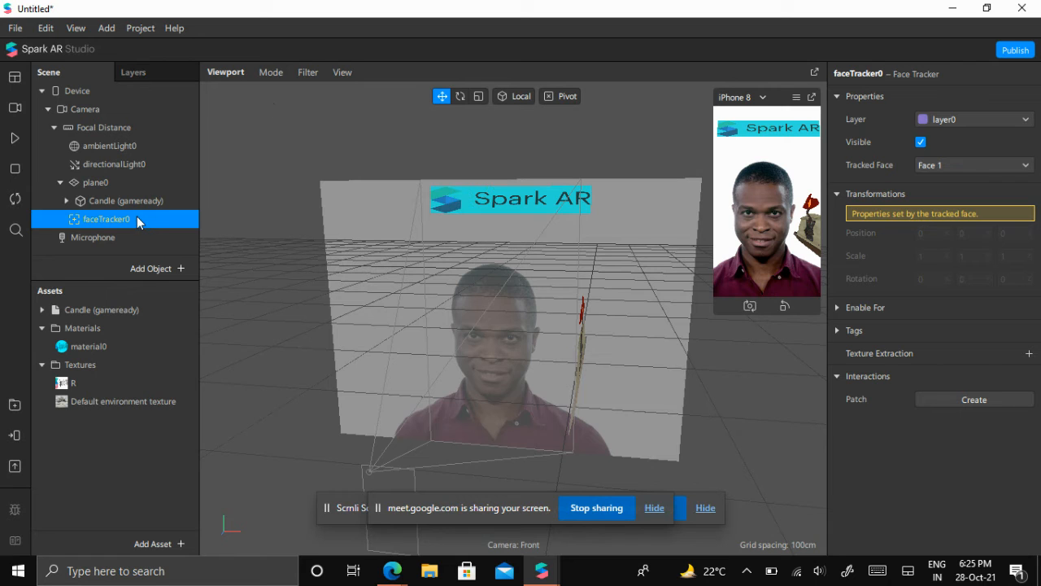
scroll(583, 378, up, 2)
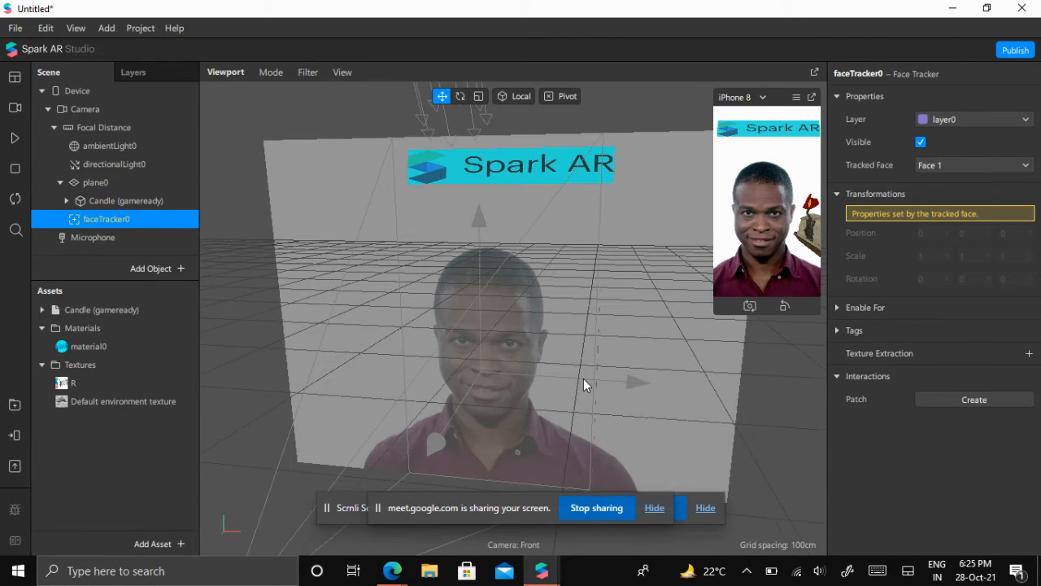
scroll(584, 378, up, 2)
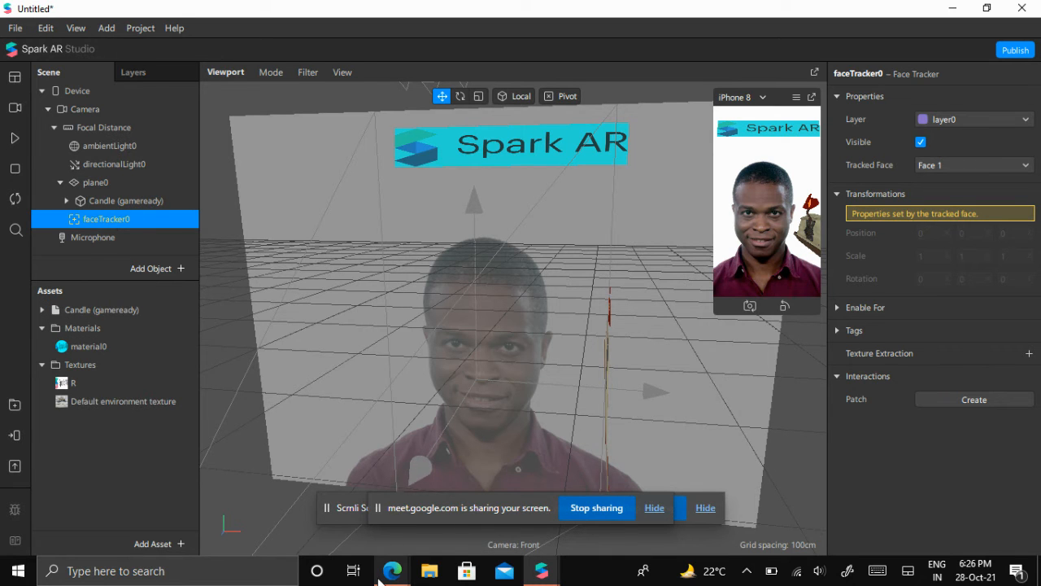
Switch to the Google Meet call in Edge to check the chat for new messages
mouse_move(392, 570)
click(274, 533)
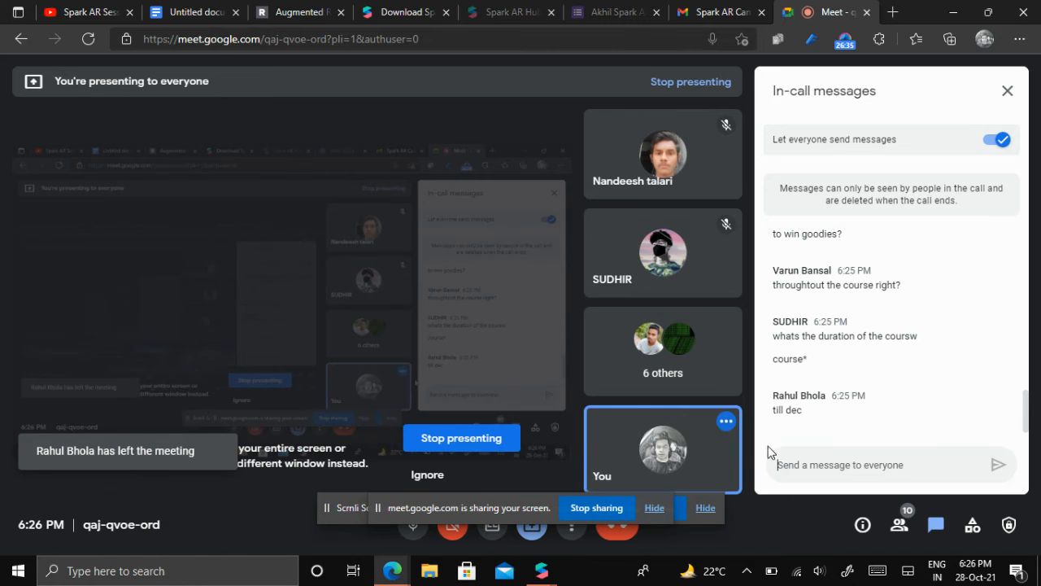
click(807, 461)
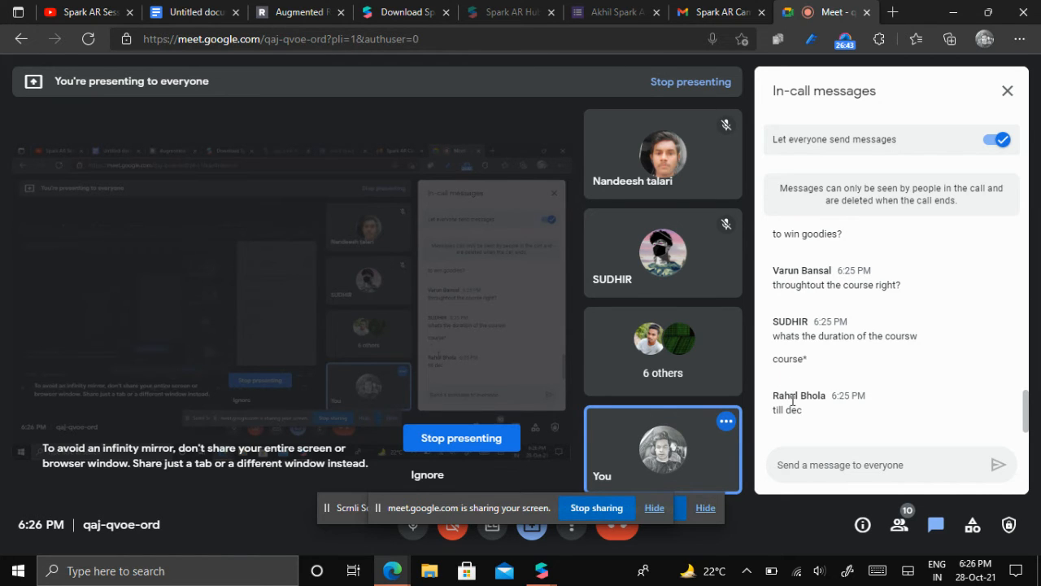
Return to the Spark AR Studio project and play the preview video to watch the face tracker follow the face
mouse_move(562, 563)
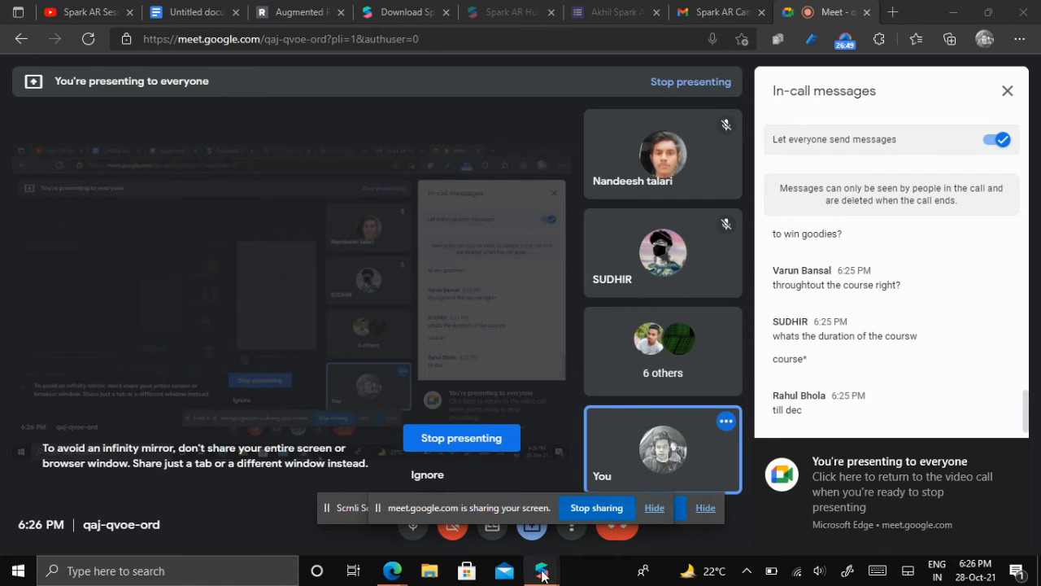
mouse_move(475, 519)
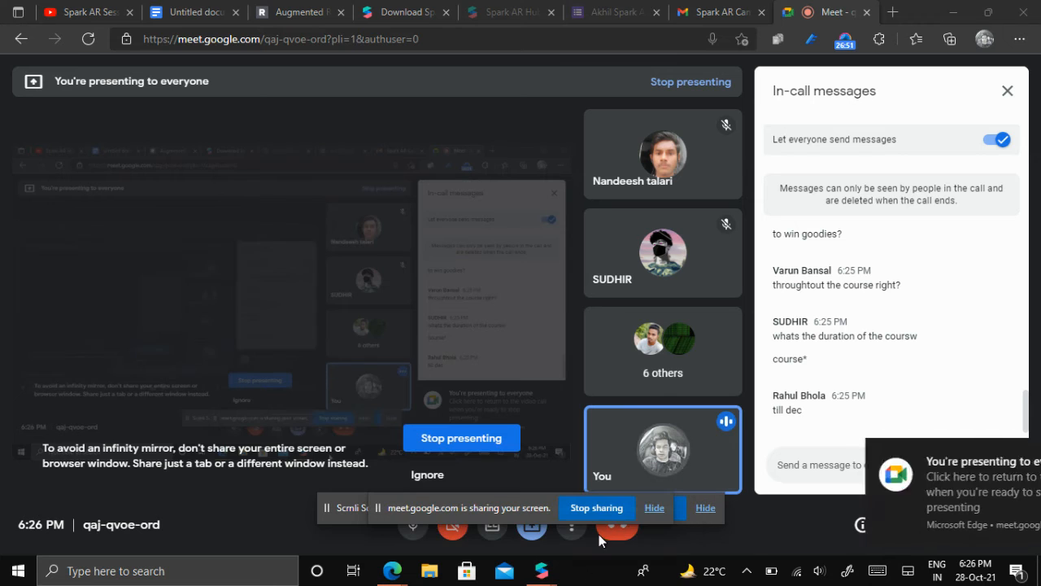
click(432, 504)
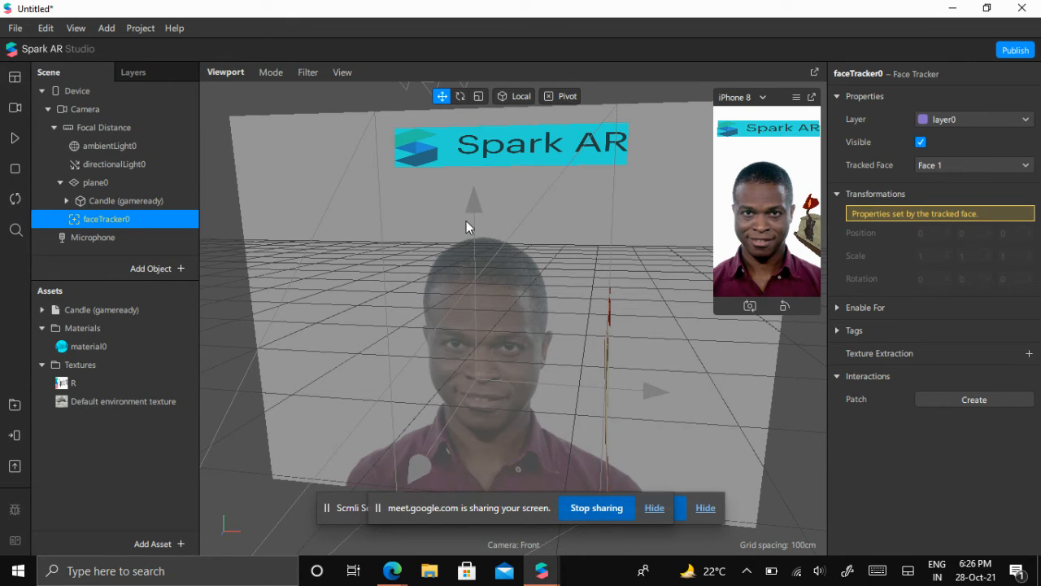
click(13, 141)
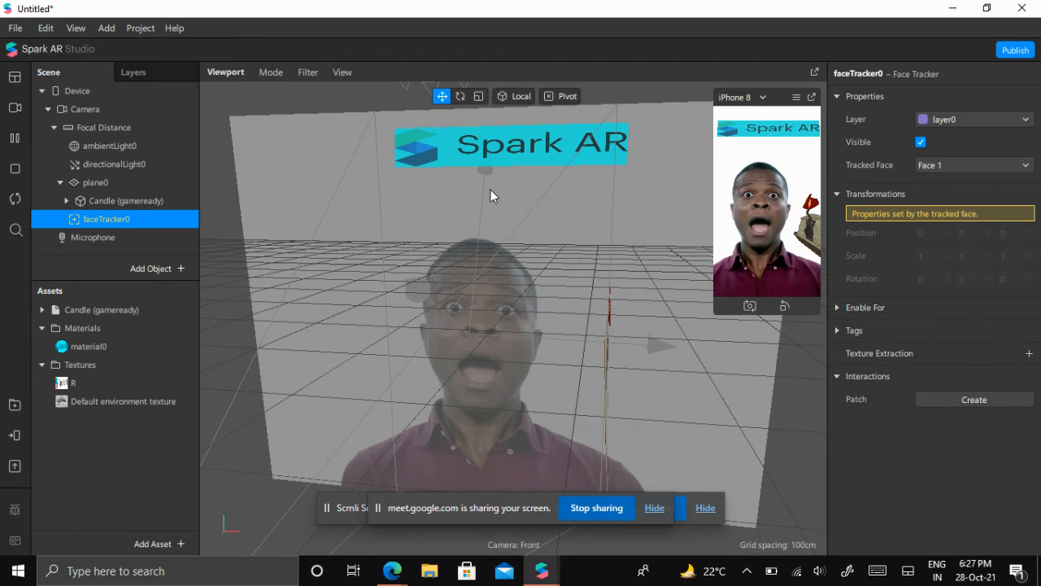
Check the Google Meet chat once more, return to the Spark AR Studio project and pause the preview video
mouse_move(397, 575)
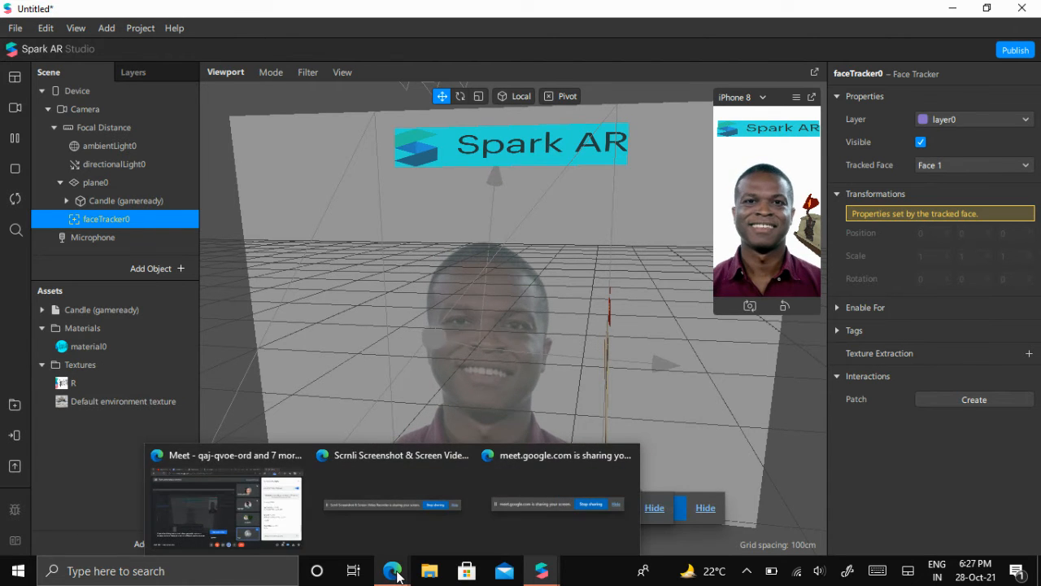
click(244, 504)
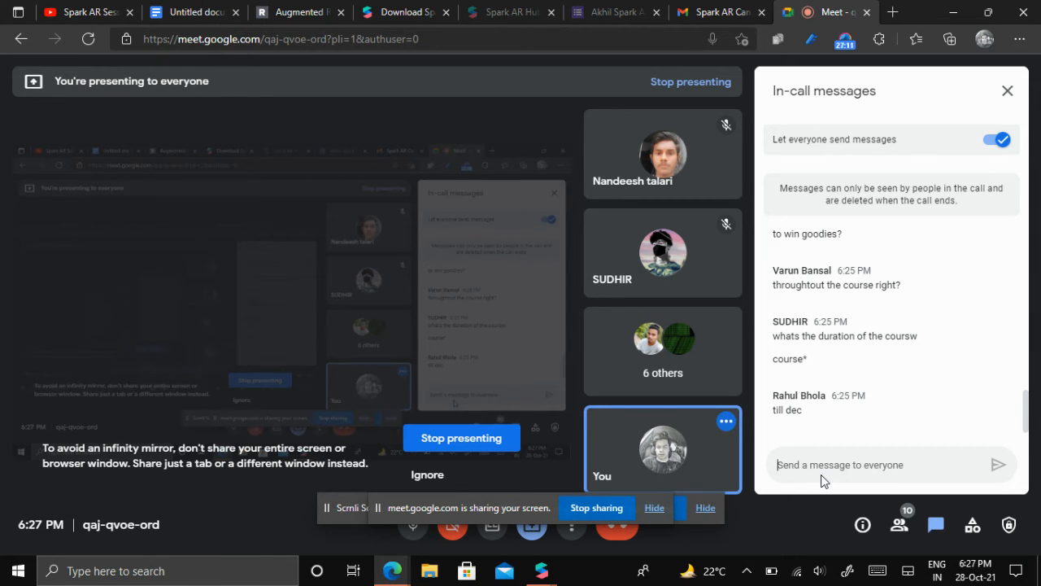
mouse_move(556, 578)
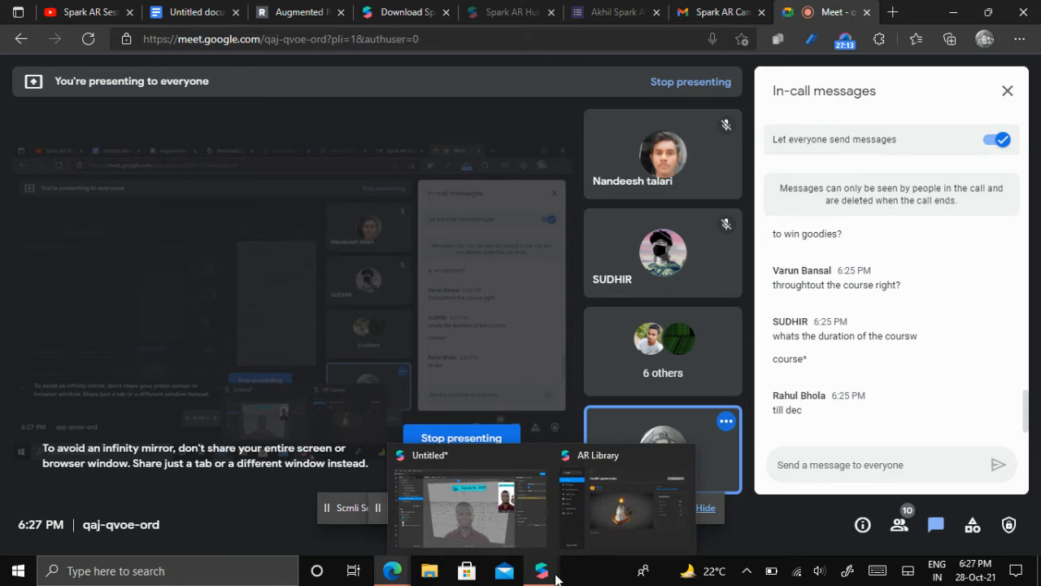
click(497, 518)
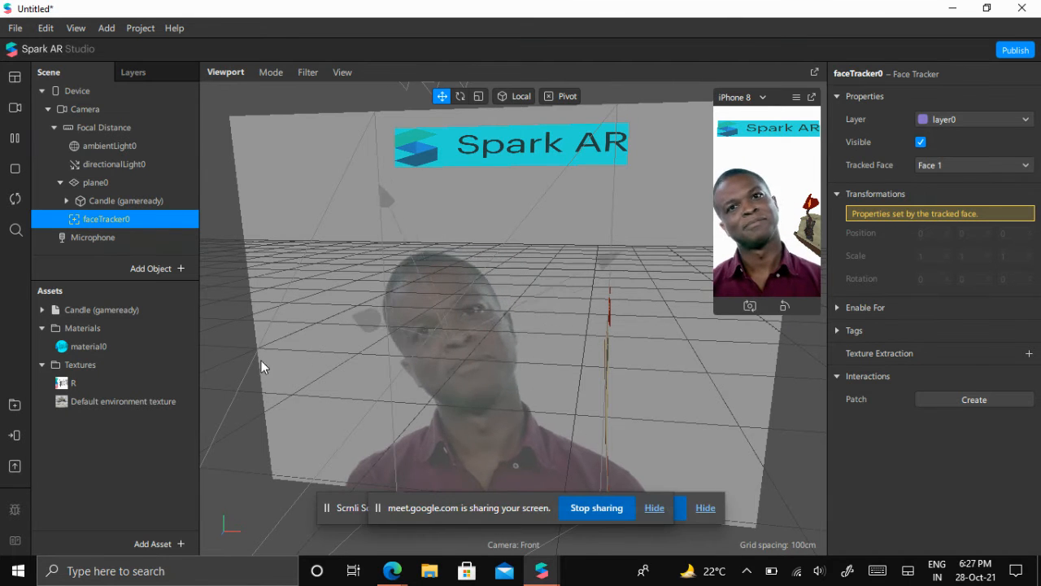
click(14, 140)
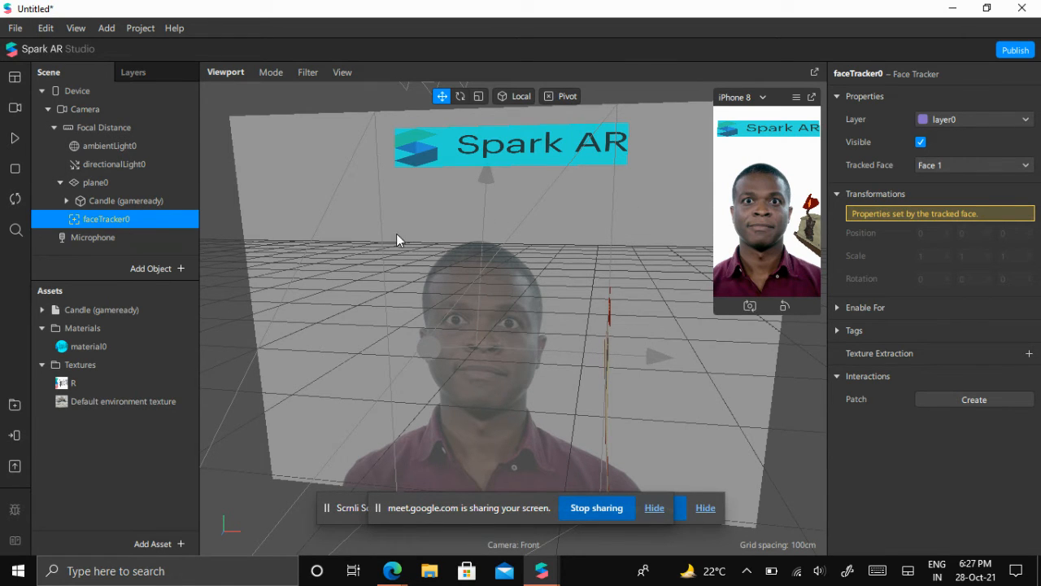
click(160, 267)
scroll(109, 407, down, 3)
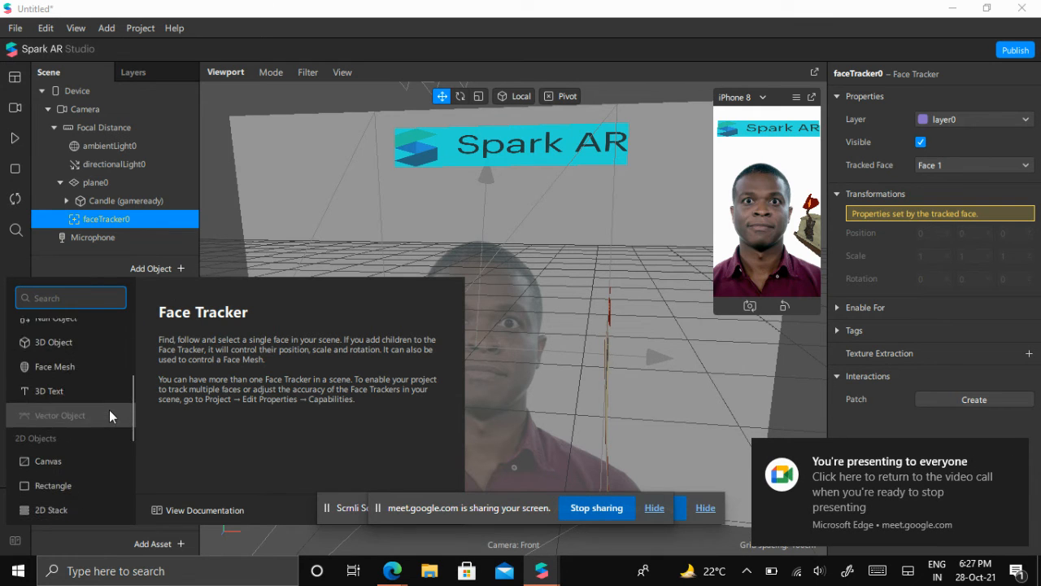
click(56, 390)
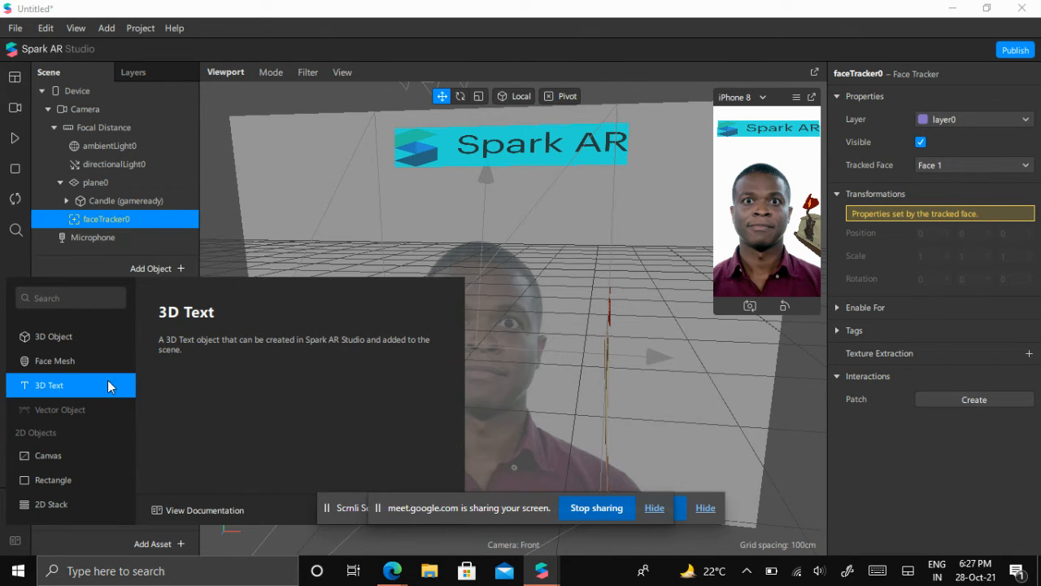
click(548, 281)
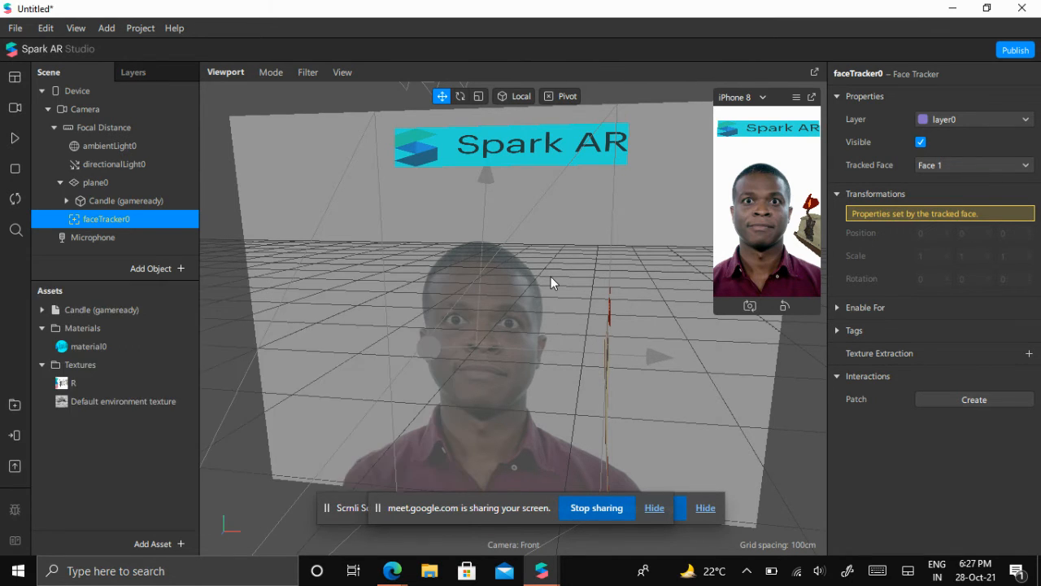
click(551, 276)
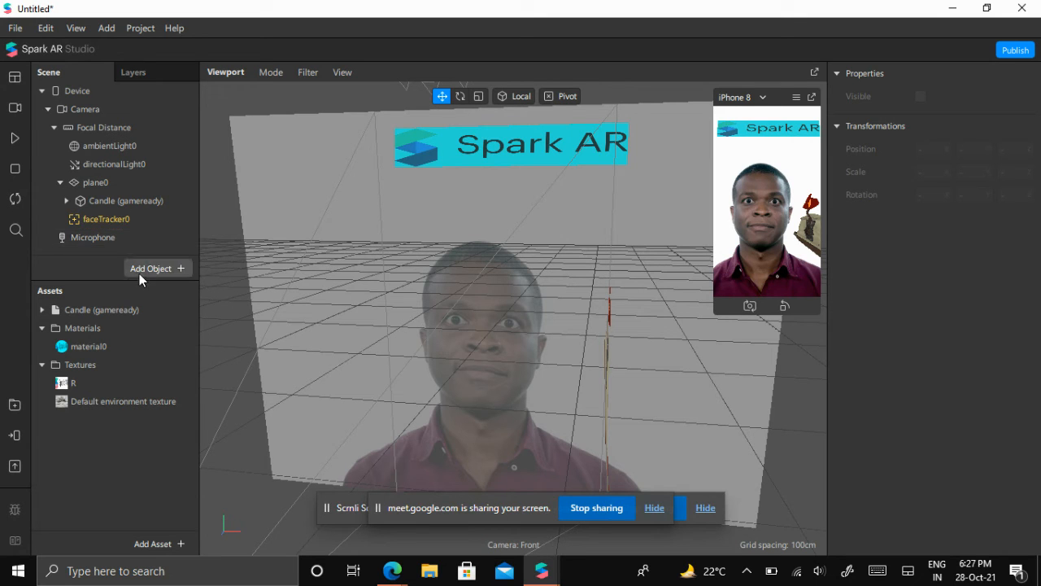
Add a 3D Text object to the scene
click(147, 271)
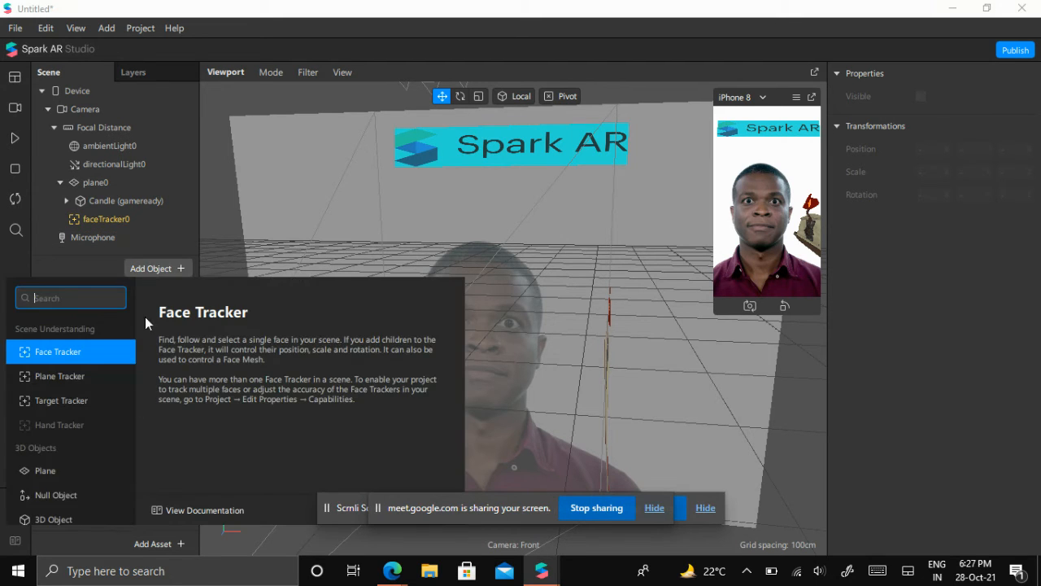
scroll(91, 477, down, 4)
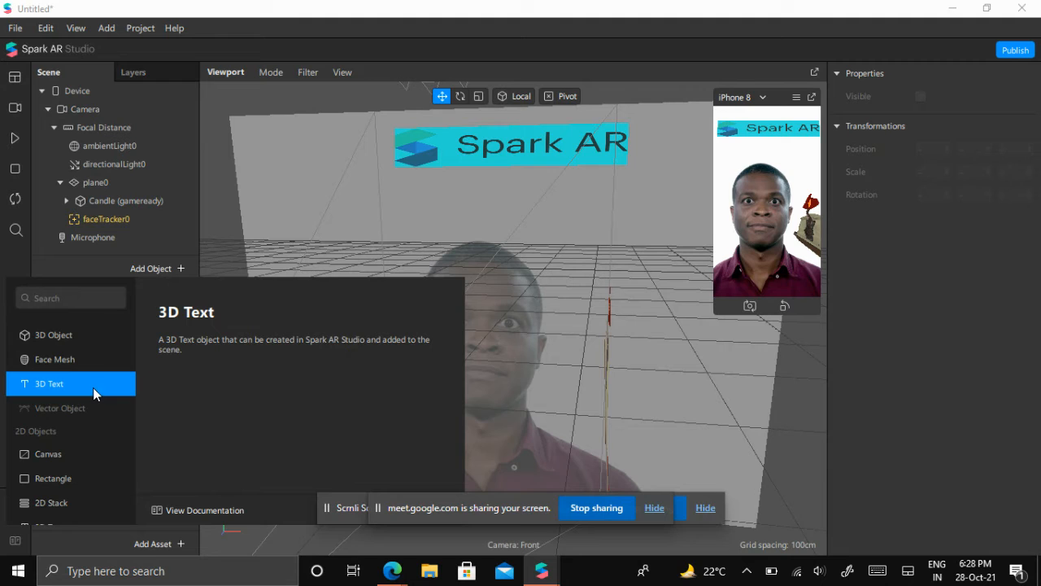
key(Escape)
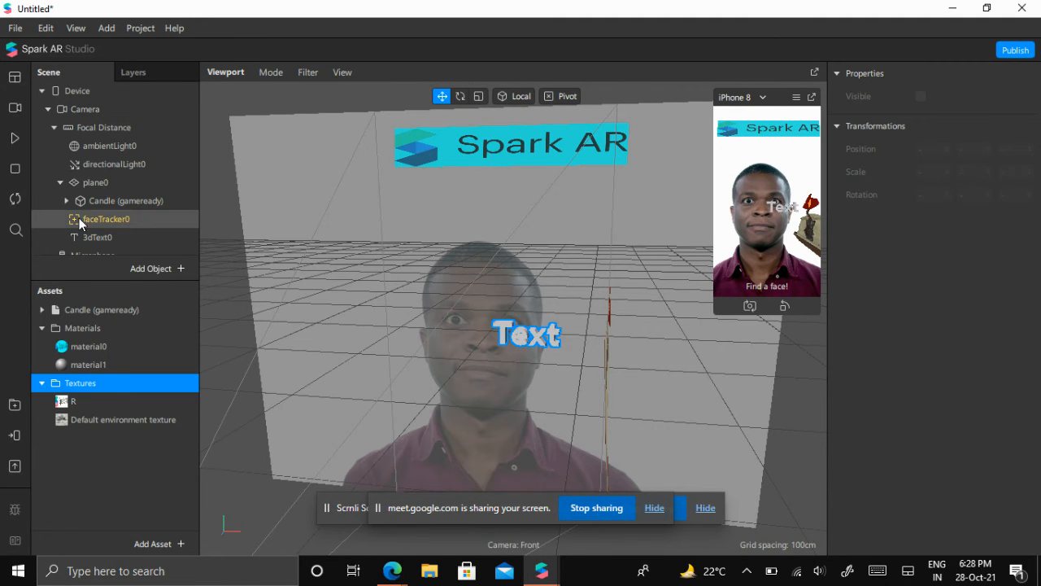
Move the 3D text up to the person's forehead, at about X -0.058, Y 0.09, Z -0.01
scroll(80, 224, down, 1)
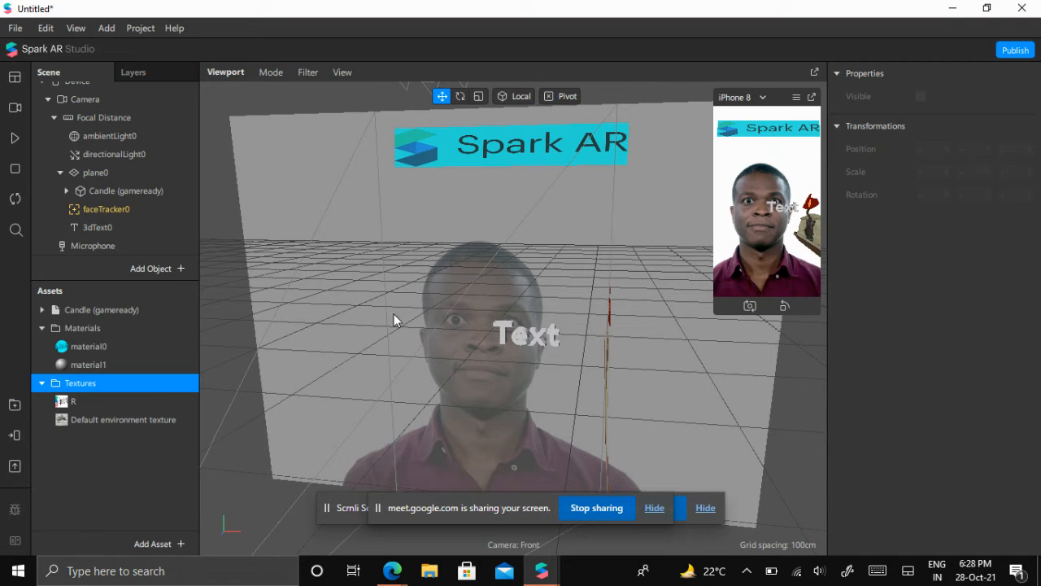
click(90, 227)
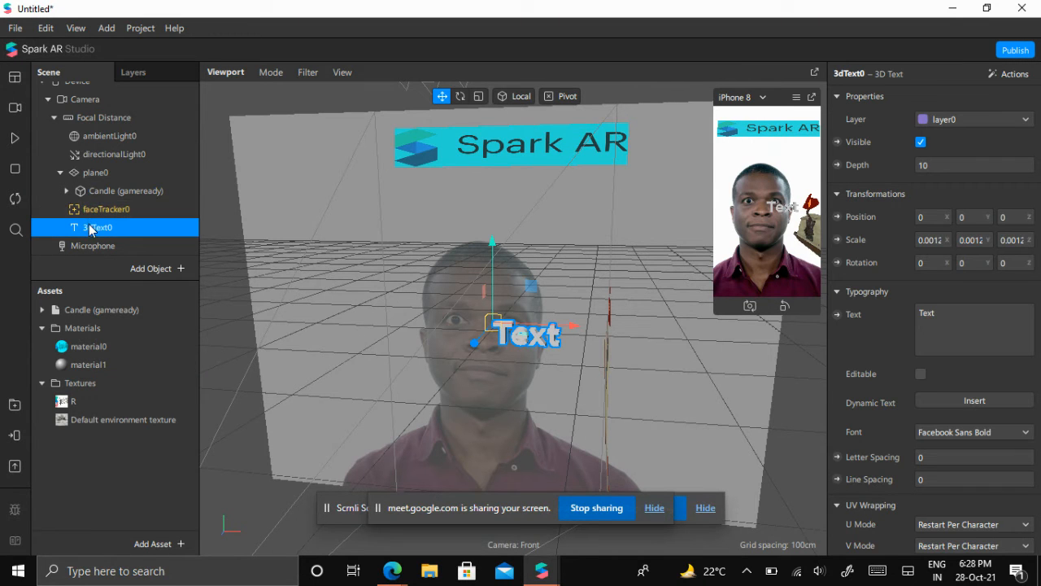
drag(499, 322, 456, 255)
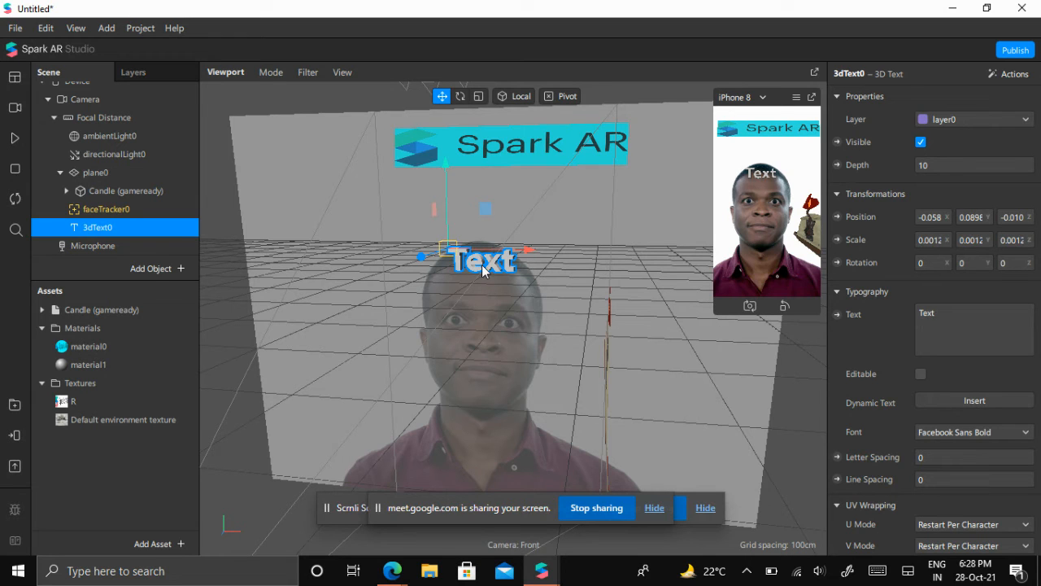
click(483, 271)
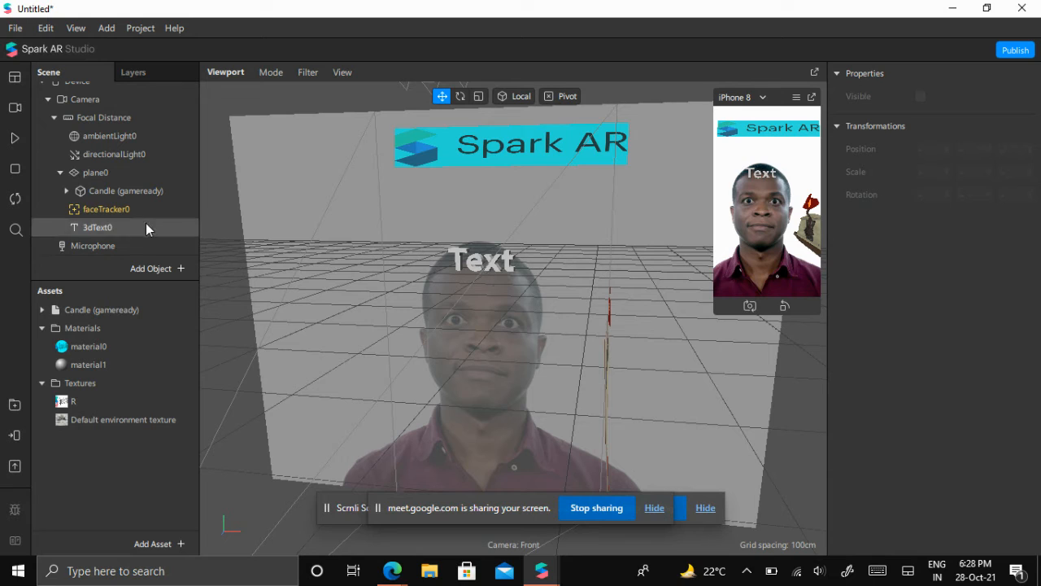
Replace the 3D text's wording with "HAPPY DIWALI"
click(124, 228)
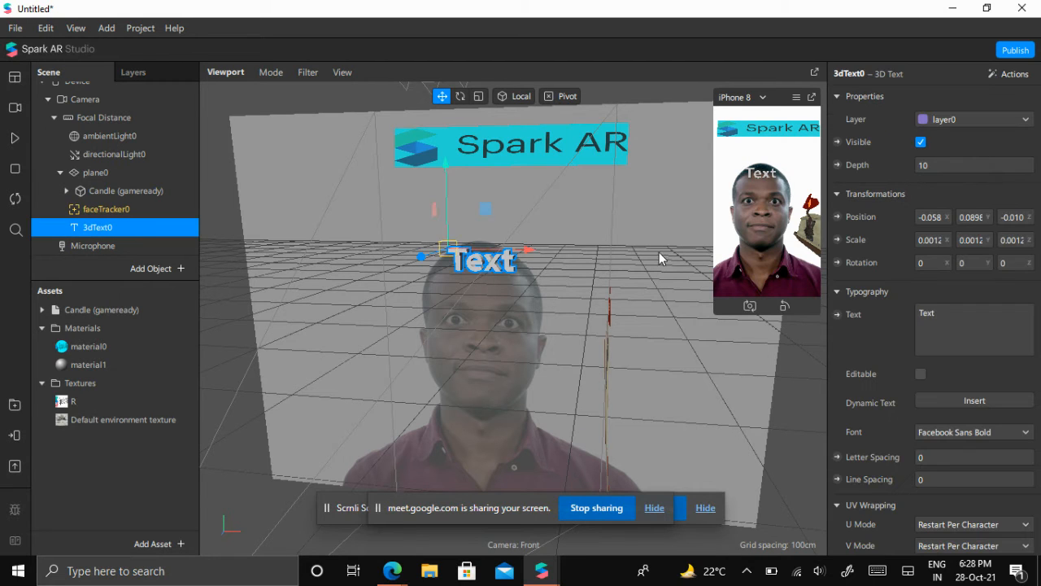
click(950, 314)
key(BackSpace)
key(BackSpace)
key(BackSpace)
key(BackSpace)
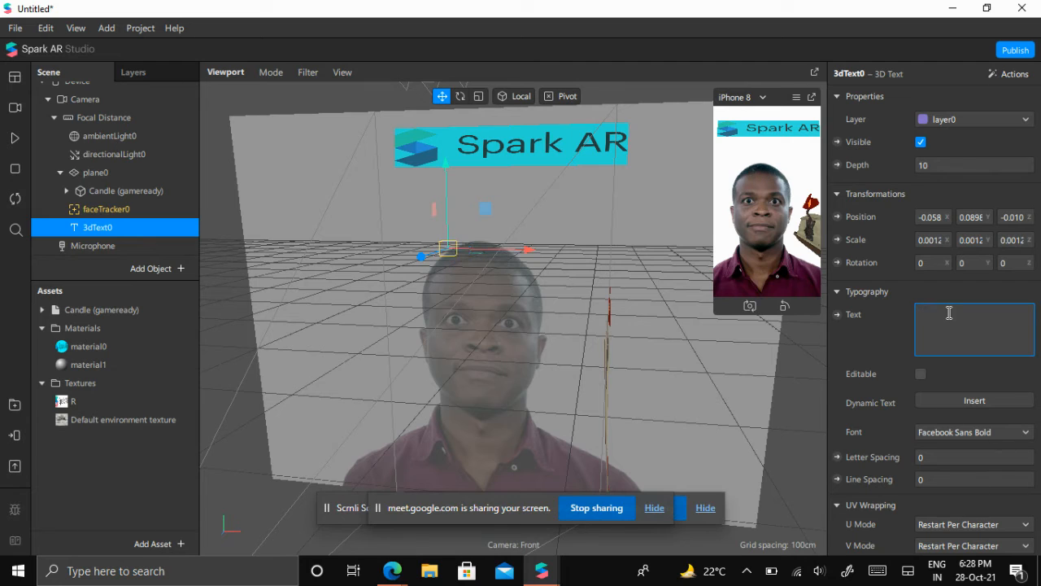
text(HAPPY DI)
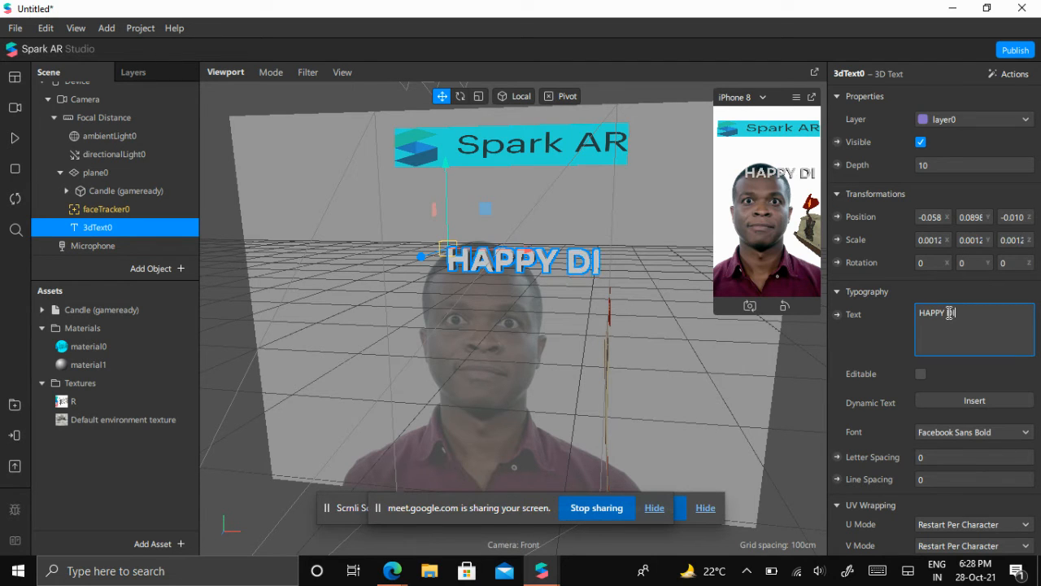
text(WALI)
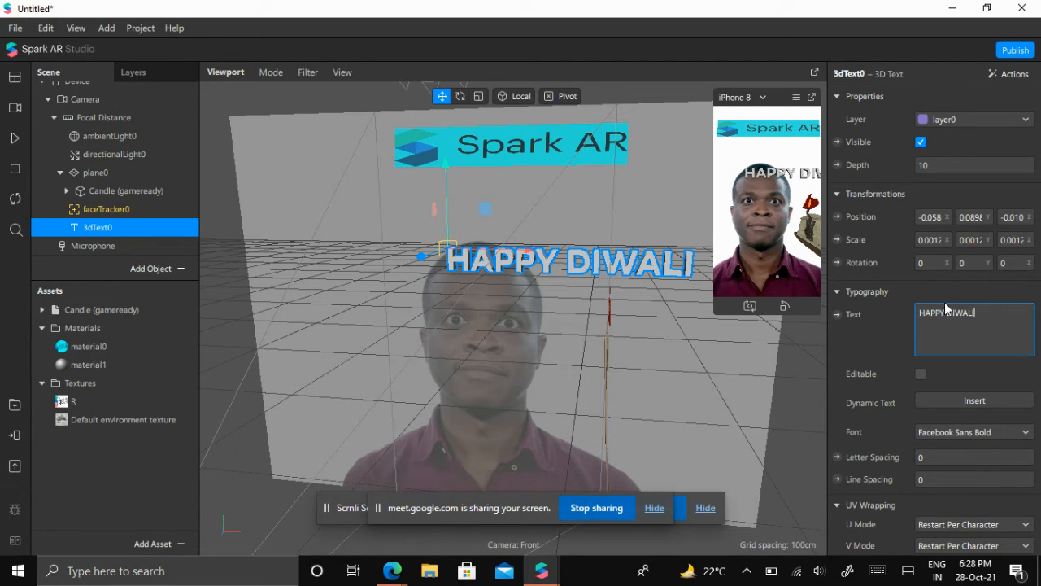
Reposition the HAPPY DIWALI text over the head at about X -0.141, Y 0.105, Z 0.014, and briefly play the preview video to check it
drag(451, 257, 380, 238)
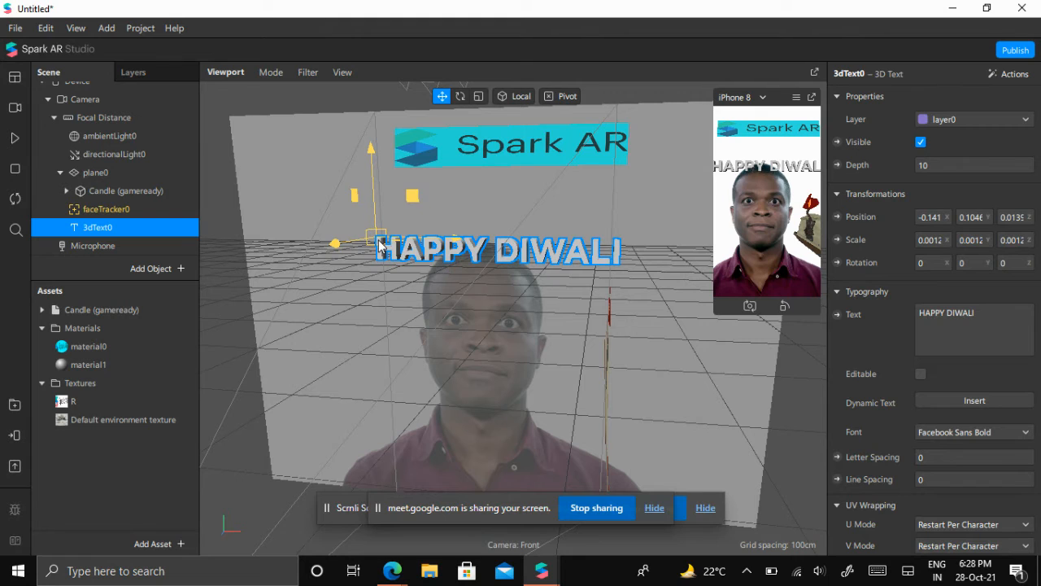
click(597, 375)
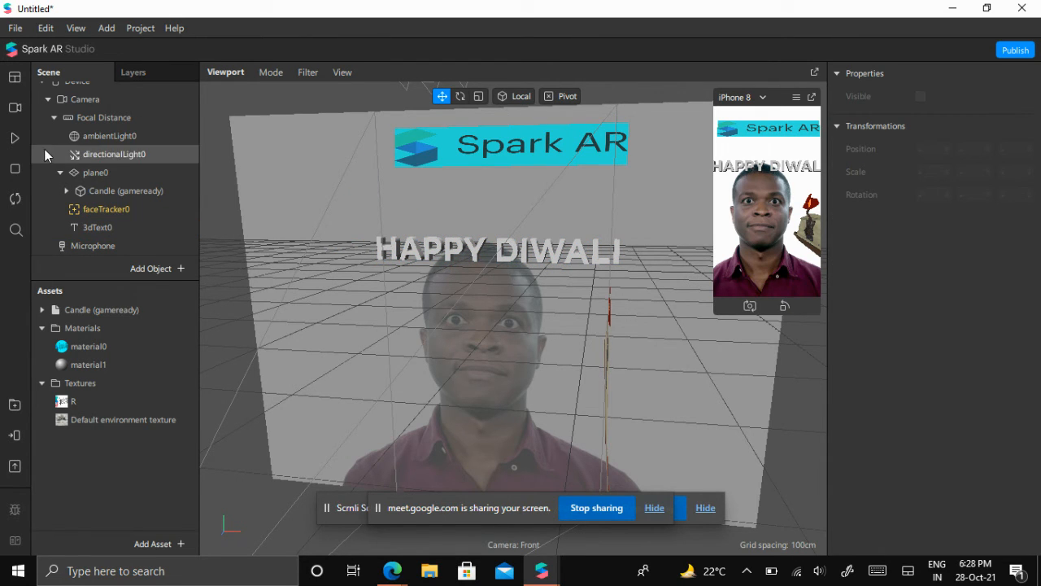
click(14, 139)
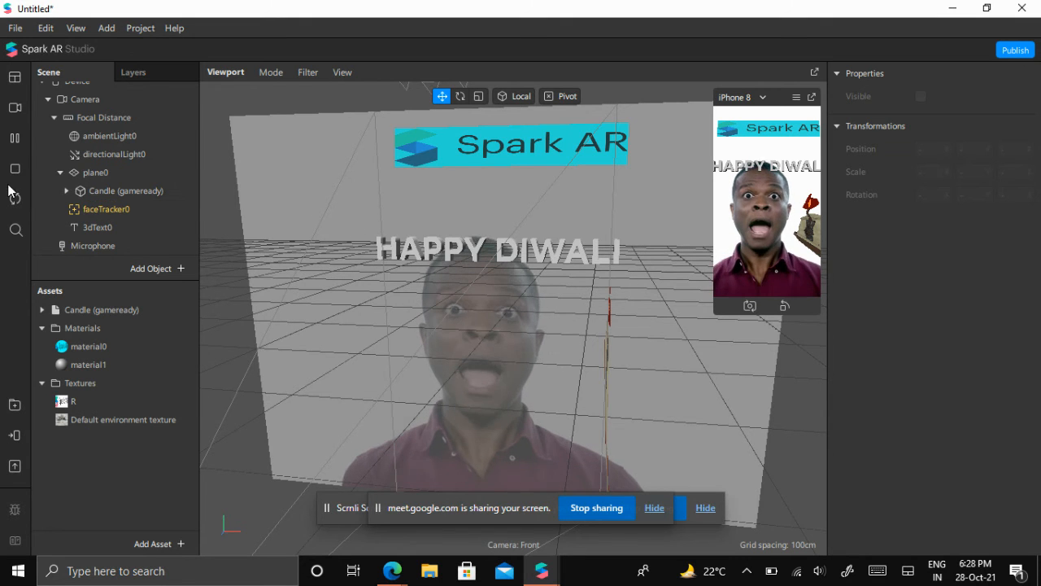
click(16, 140)
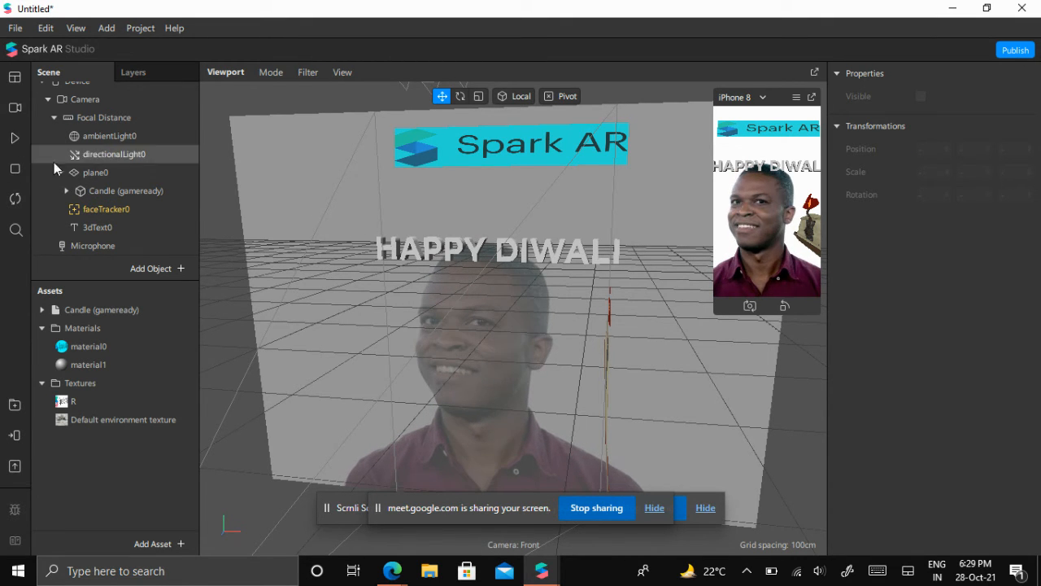
Create a new material for the Side Material of the HAPPY DIWALI 3D text
click(109, 229)
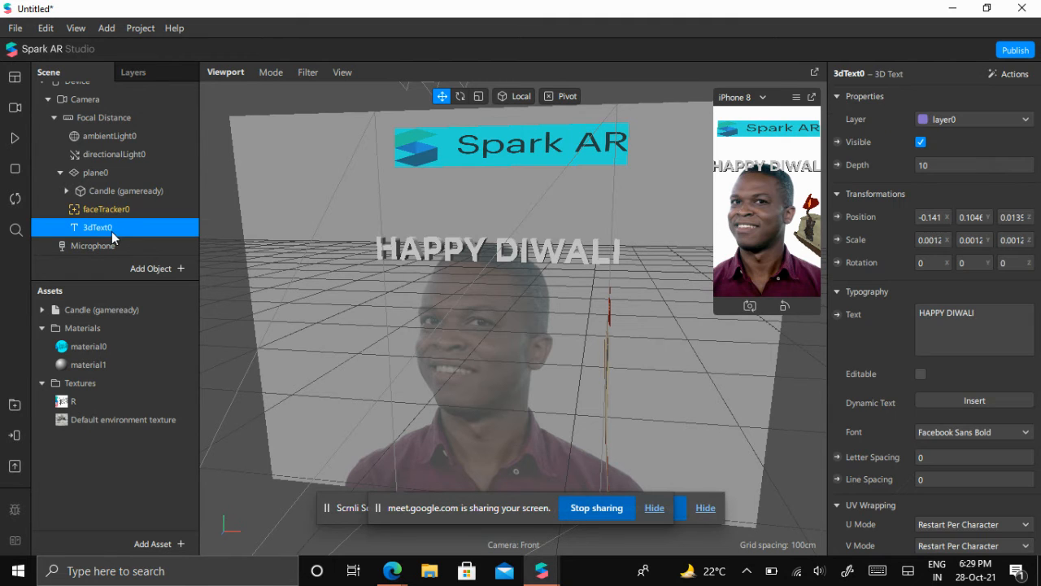
scroll(976, 366, down, 3)
scroll(1040, 376, down, 1)
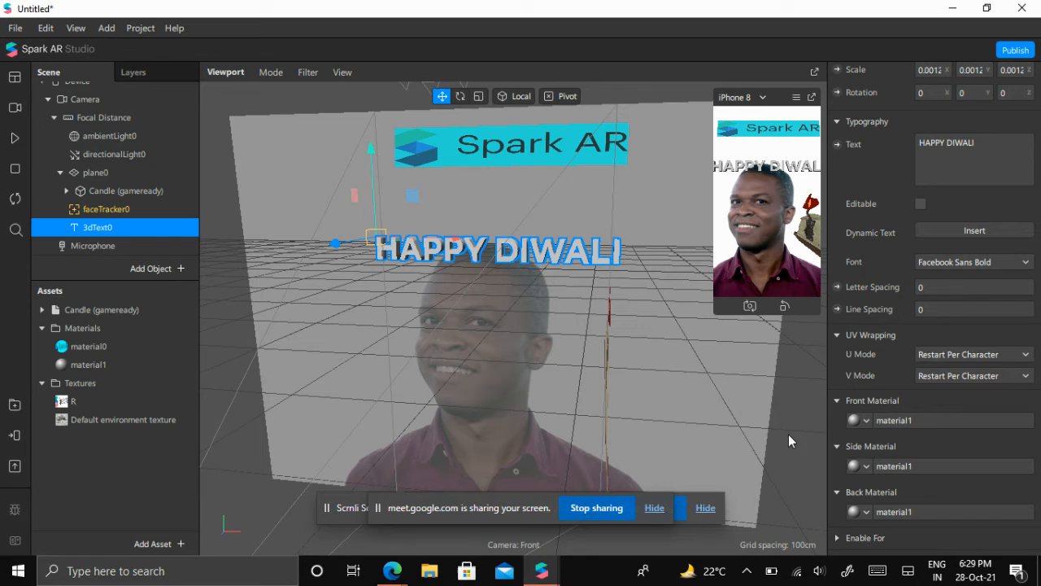
click(867, 465)
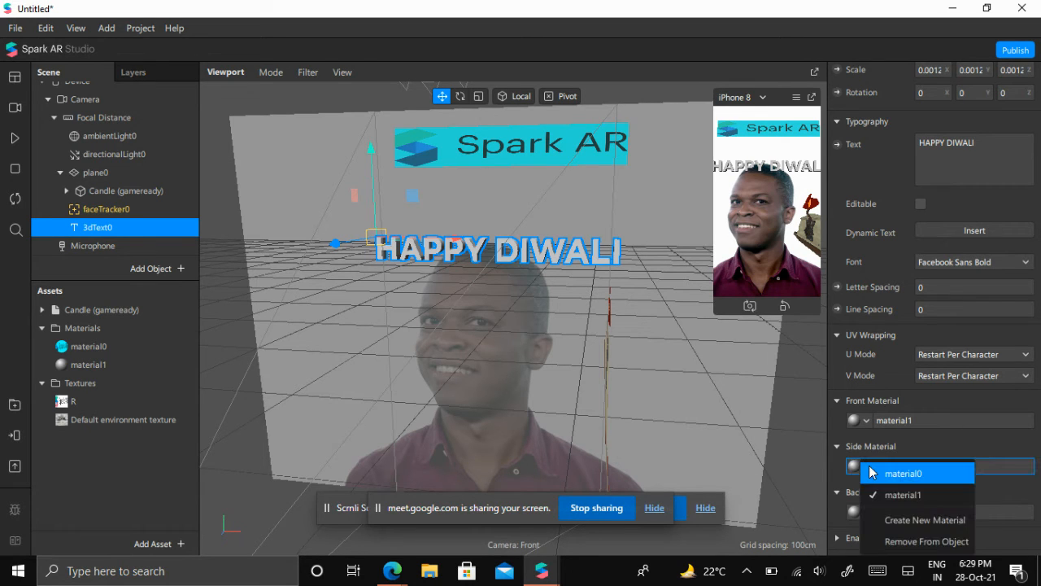
click(908, 518)
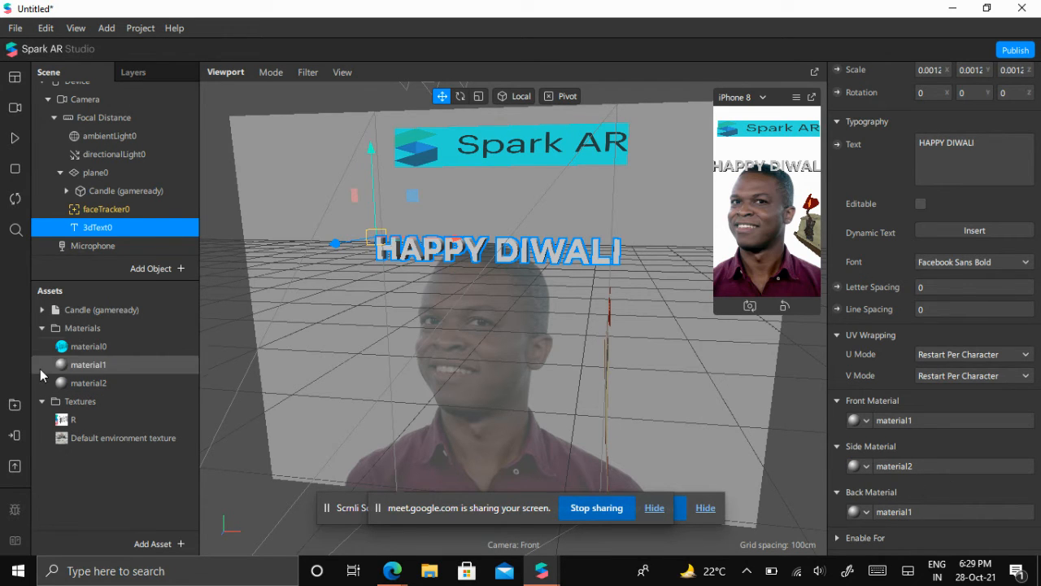
Try to rename the material1 asset as "Front"
right_click(86, 370)
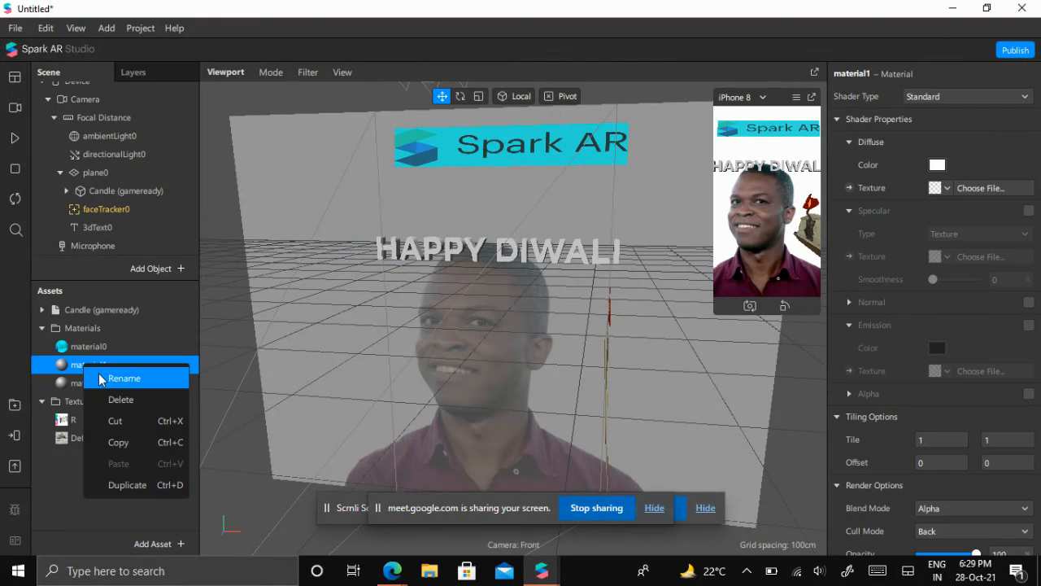
click(101, 379)
key(BackSpace)
text(R)
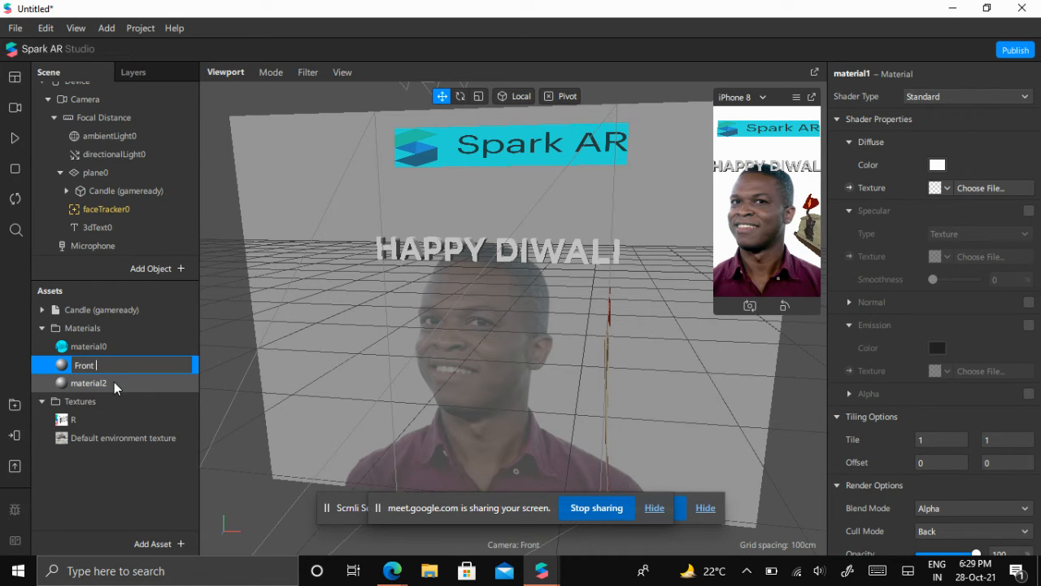
click(114, 382)
right_click(95, 389)
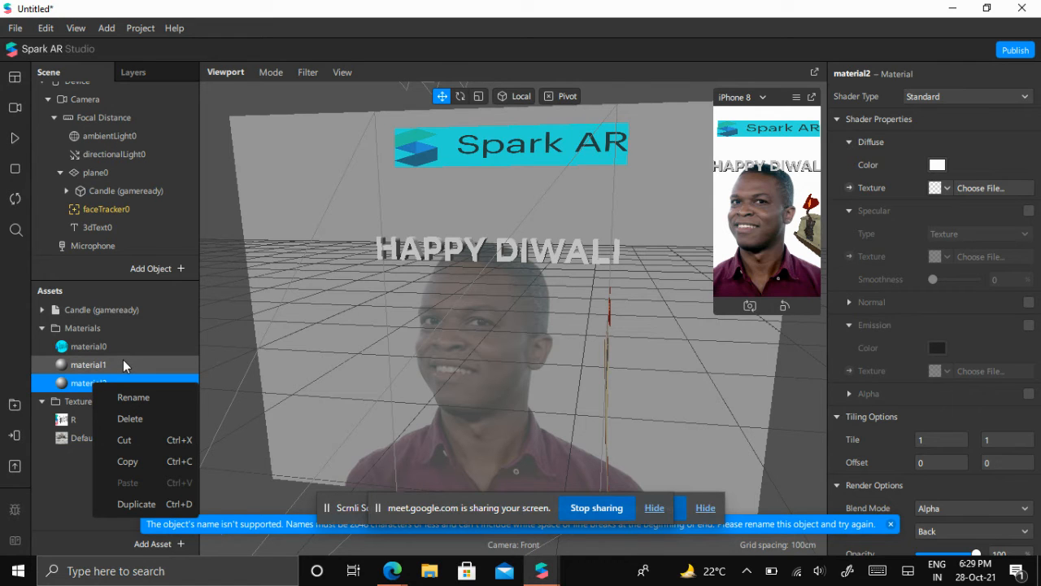
key(Escape)
double_click(124, 361)
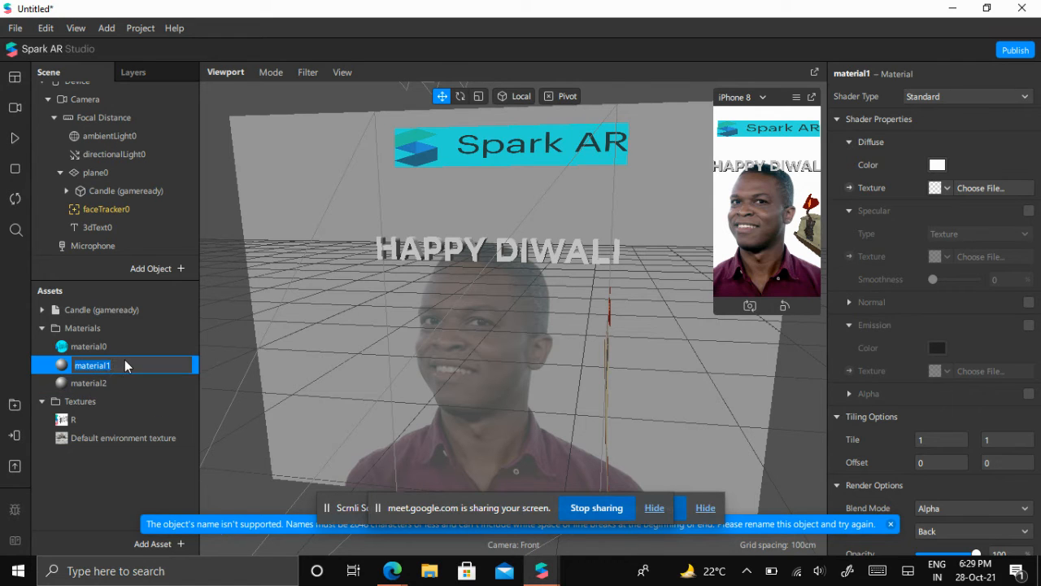
scroll(555, 342, down, 1)
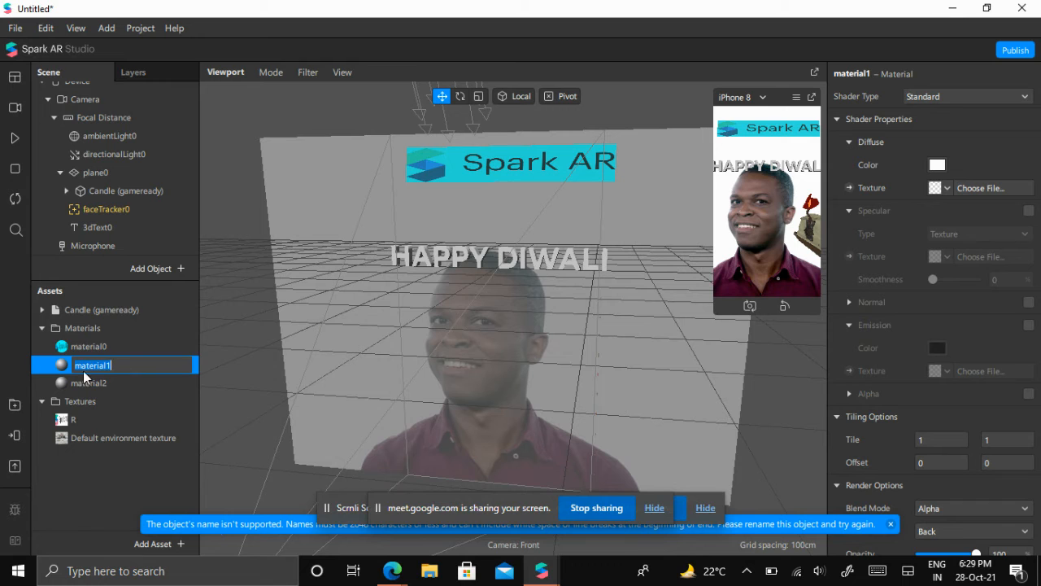
scroll(806, 350, down, 1)
scroll(1038, 370, down, 4)
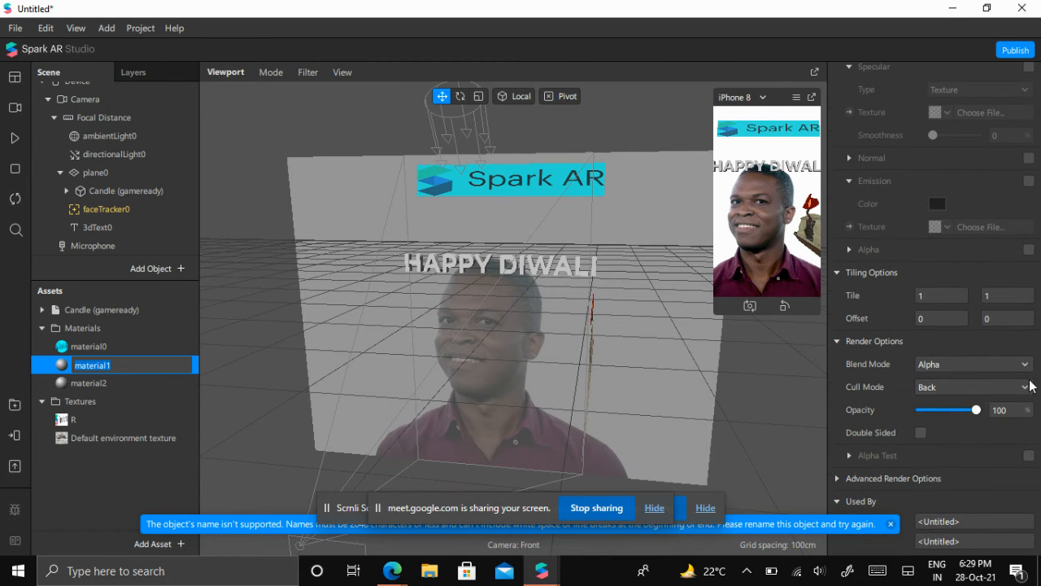
scroll(858, 432, up, 3)
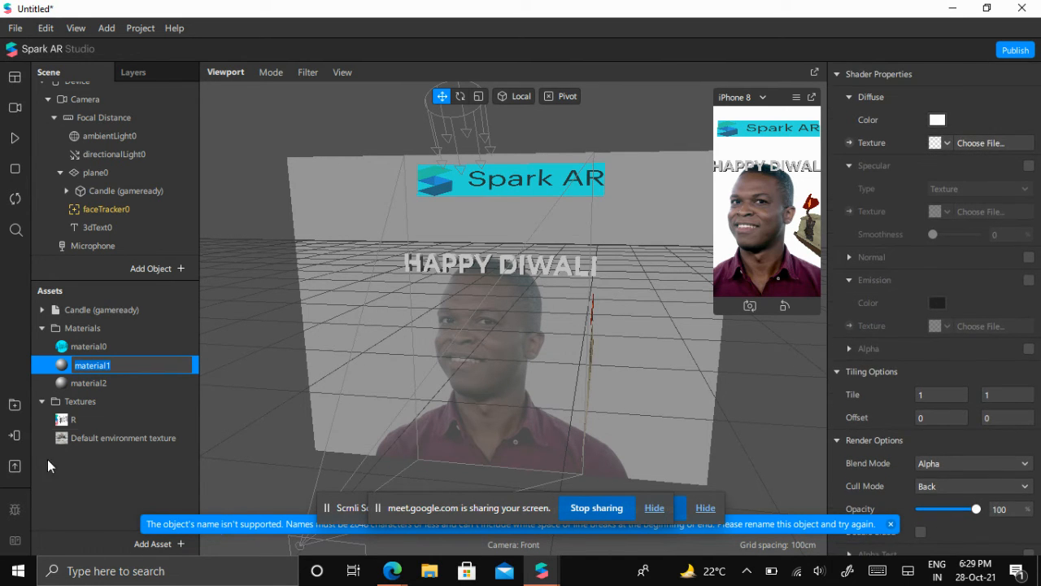
click(92, 232)
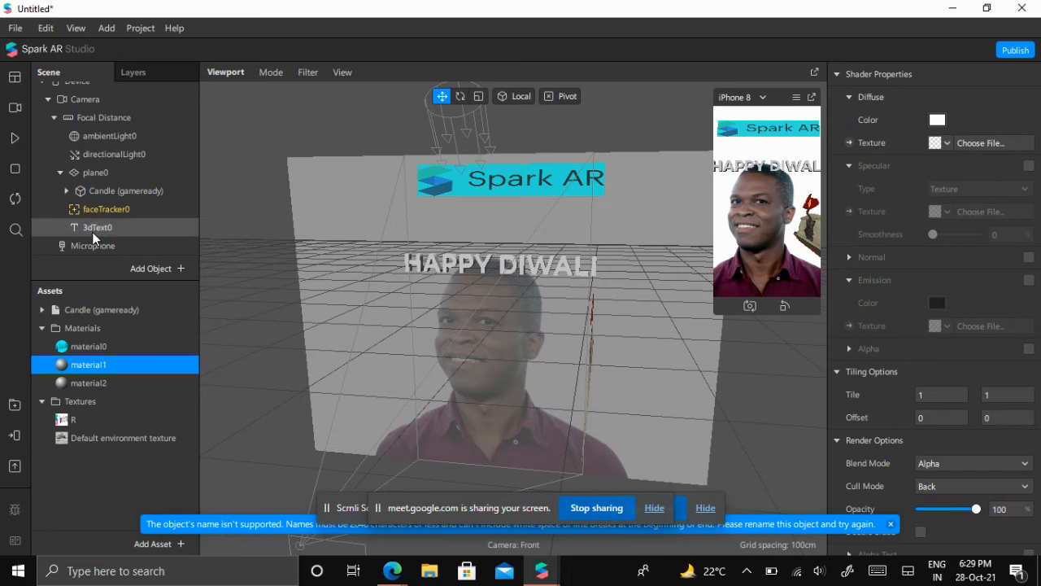
Create a new material for the Back Material of the HAPPY DIWALI 3D text
click(92, 232)
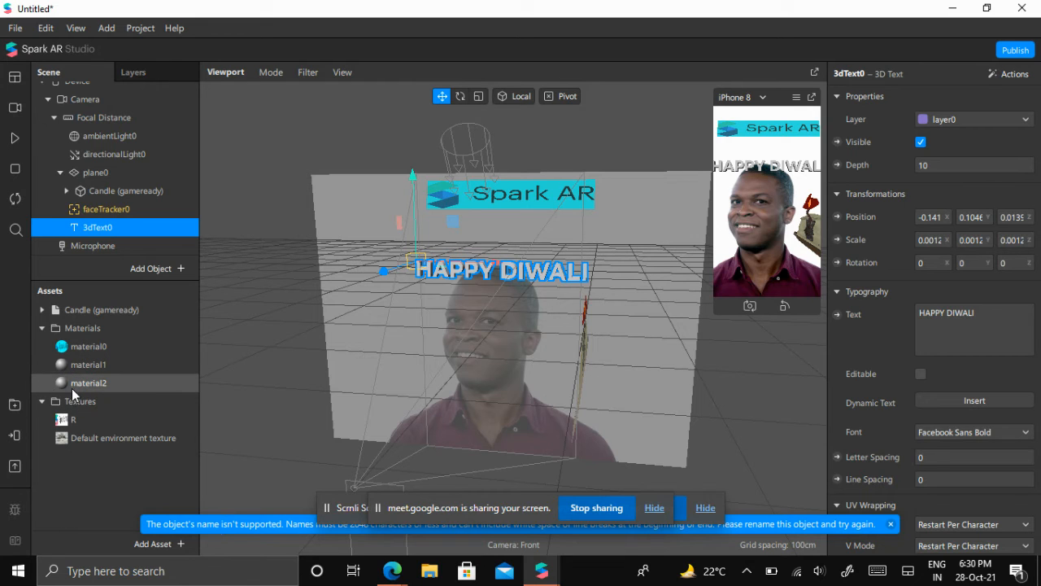
scroll(891, 362, down, 3)
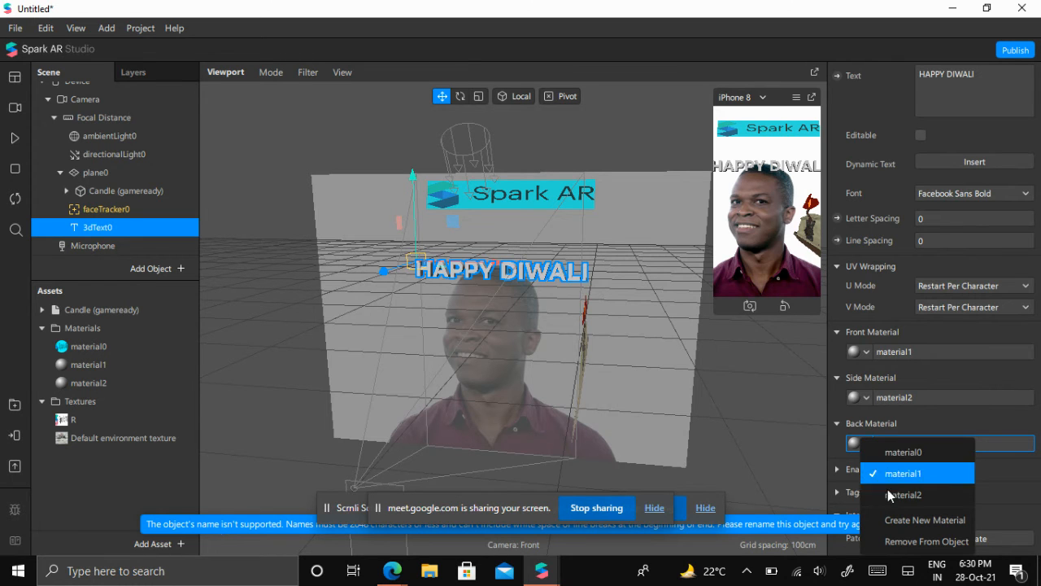
click(900, 519)
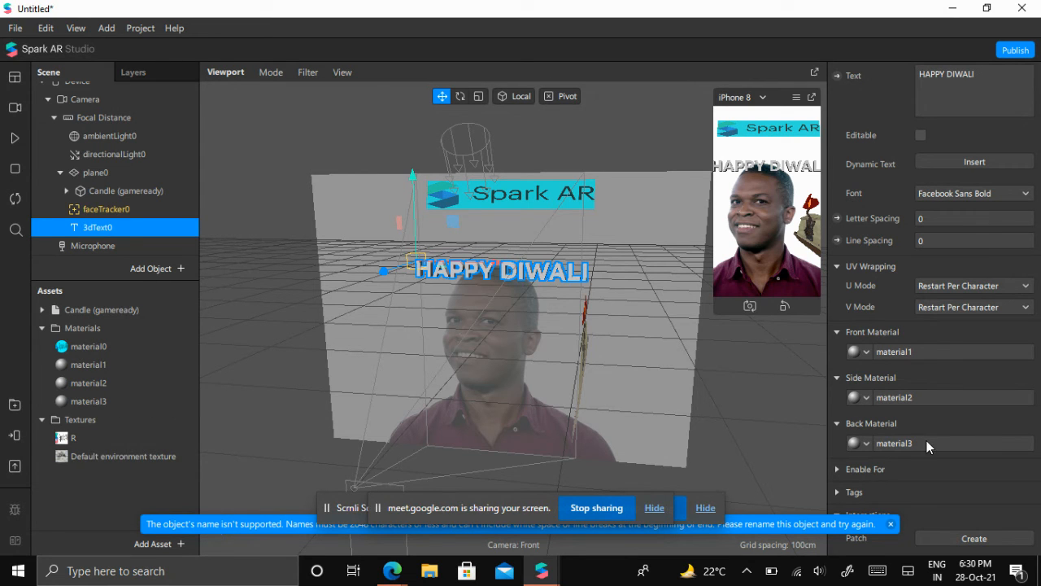
Switch to the Google Meet call in Edge to read the latest chat messages
mouse_move(393, 571)
click(227, 500)
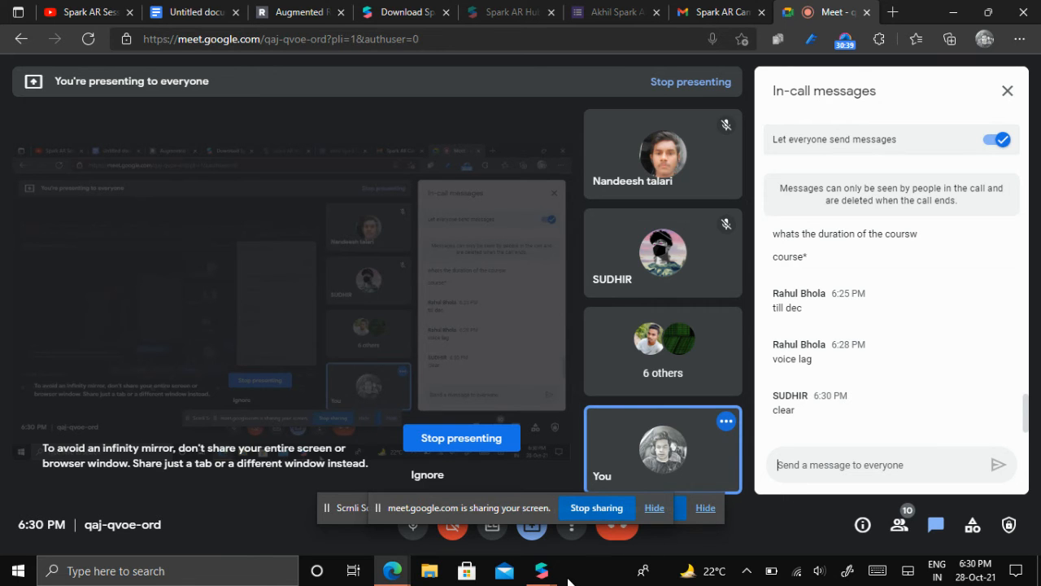
Check the Google Meet chat for new participant replies and return to the Untitled project in Spark AR Studio
mouse_move(553, 576)
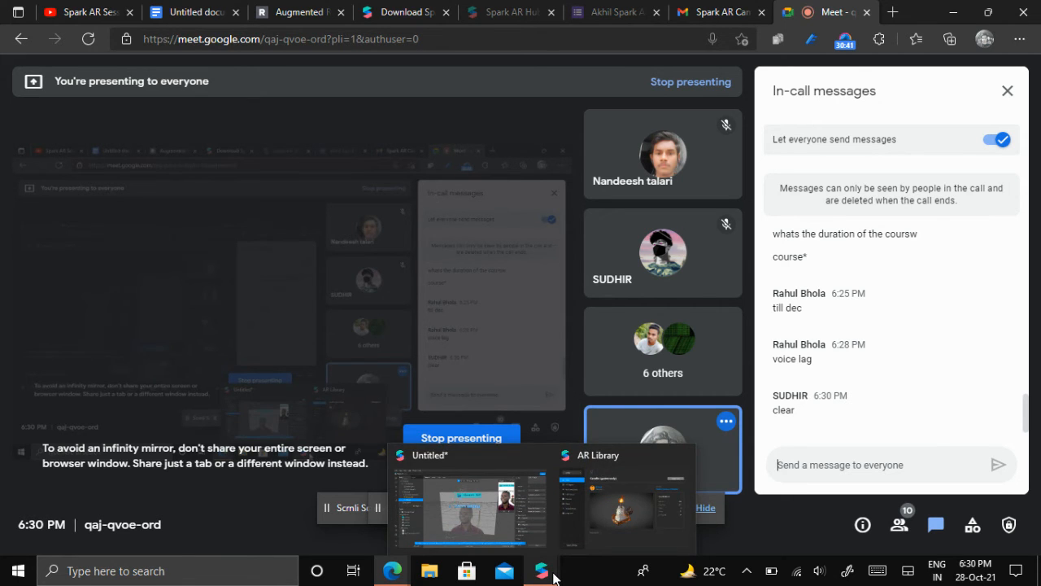
click(500, 527)
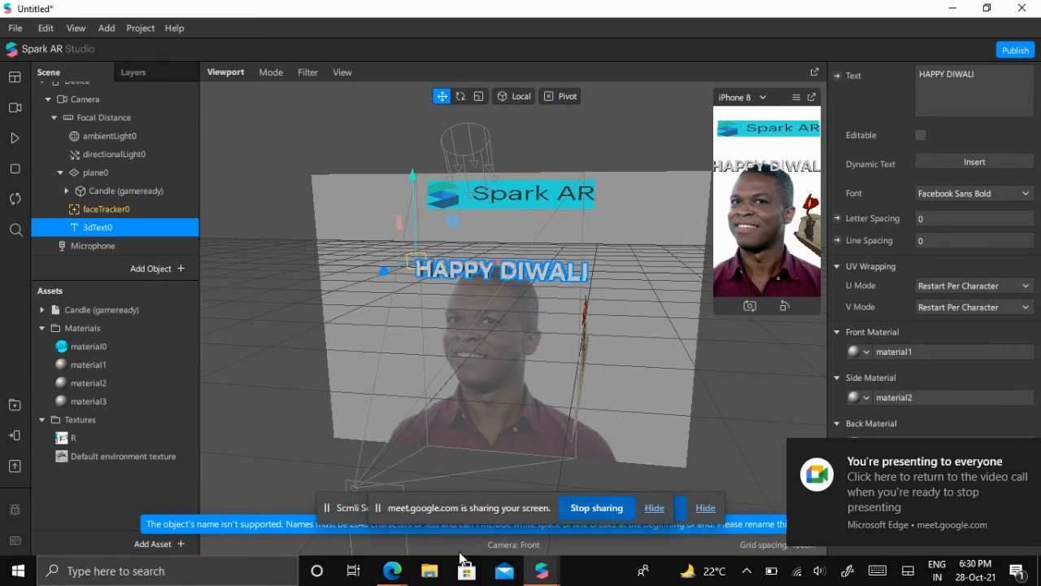
mouse_move(392, 570)
click(284, 534)
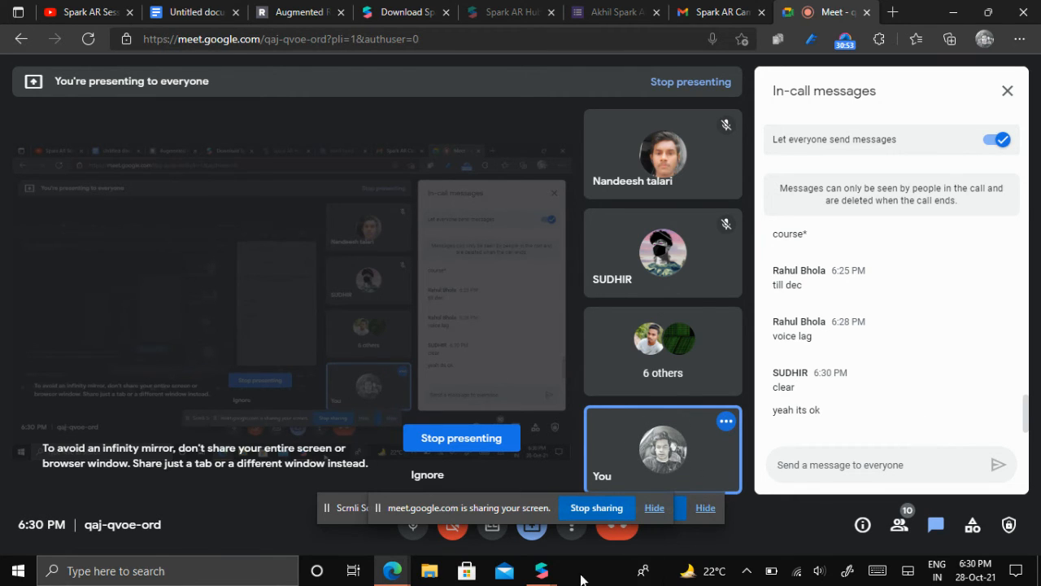
mouse_move(556, 578)
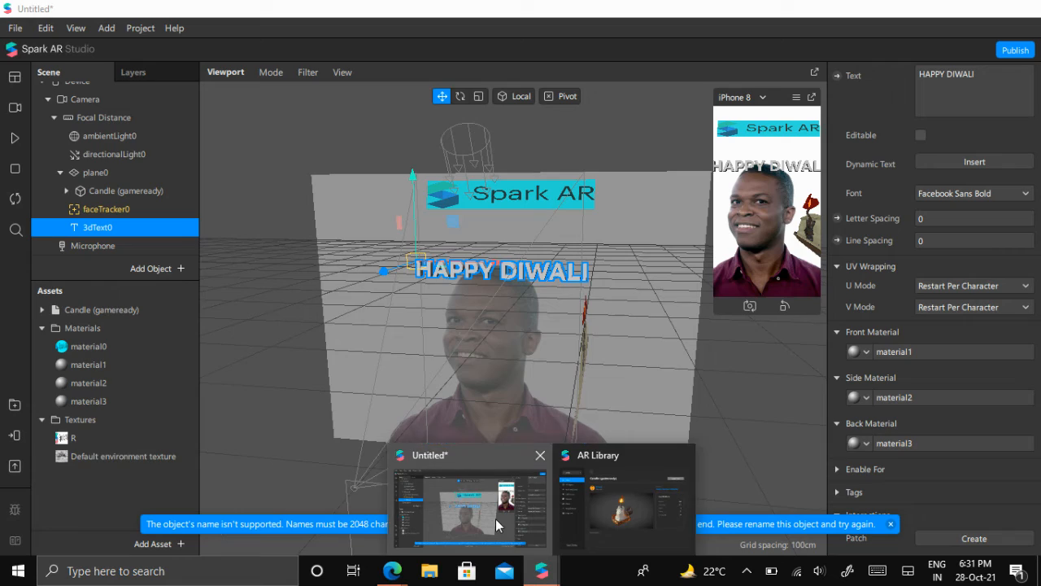
click(492, 512)
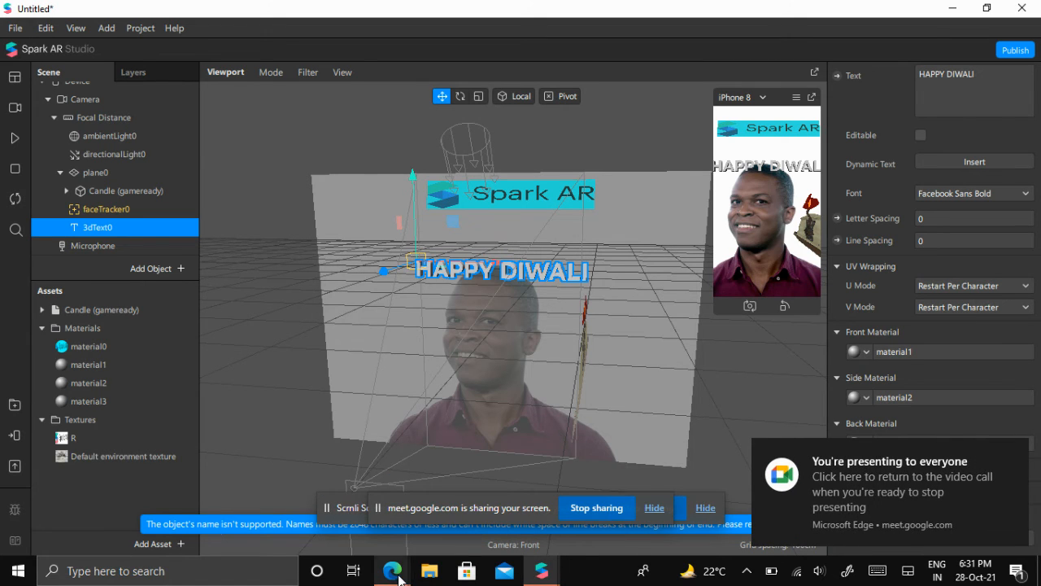
mouse_move(399, 579)
click(246, 497)
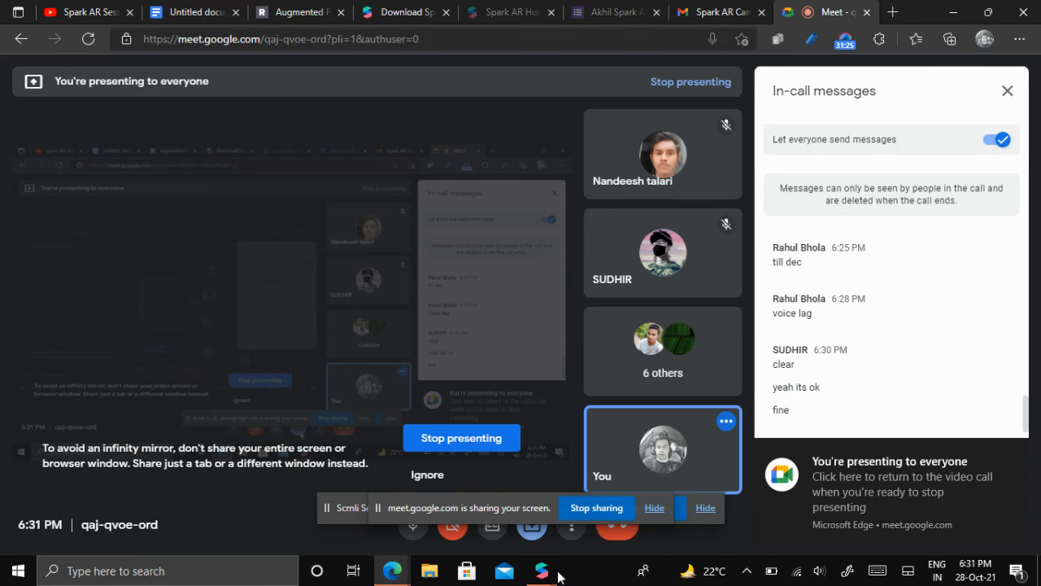
mouse_move(544, 573)
click(460, 540)
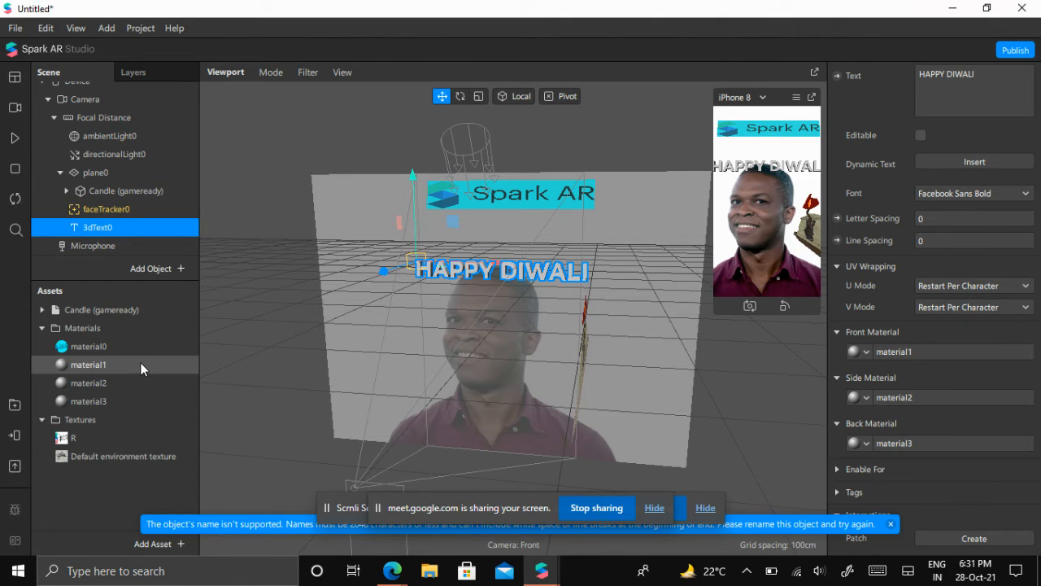
Set the diffuse color of material1, the front material of the HAPPY DIWALI text, to orange #ffaa00
double_click(105, 368)
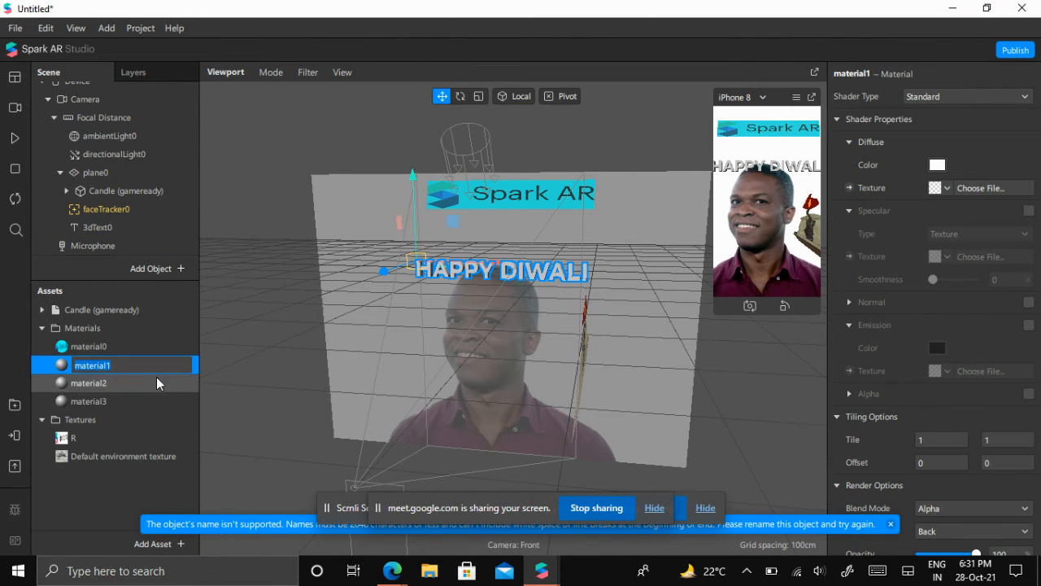
click(107, 212)
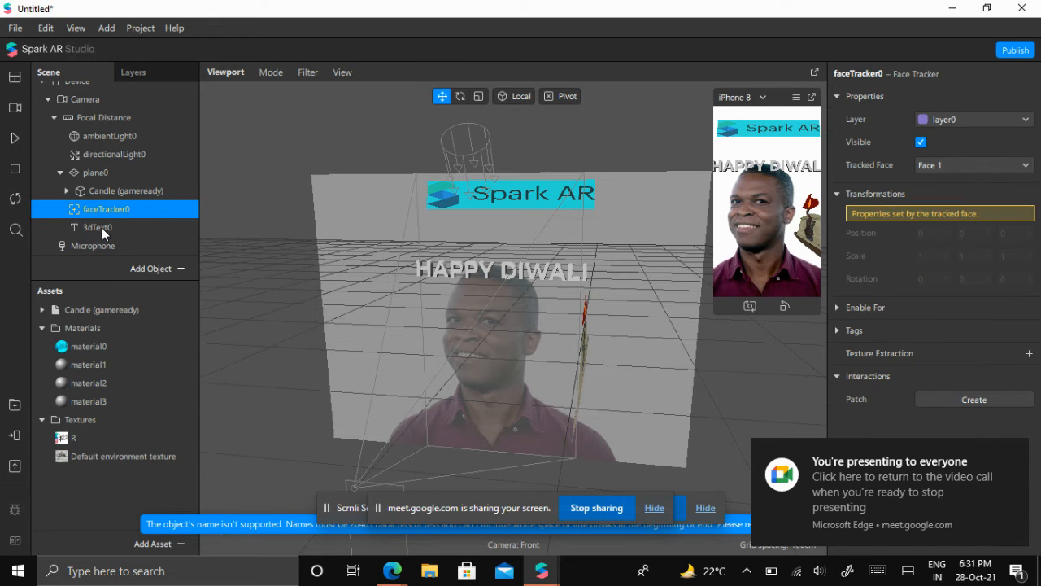
click(101, 227)
scroll(997, 418, down, 5)
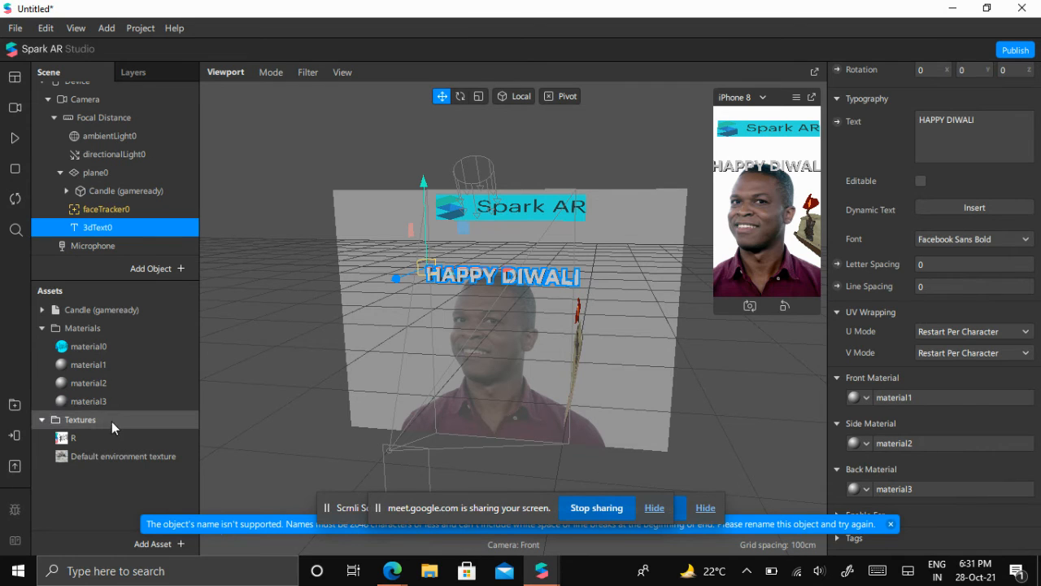
double_click(65, 367)
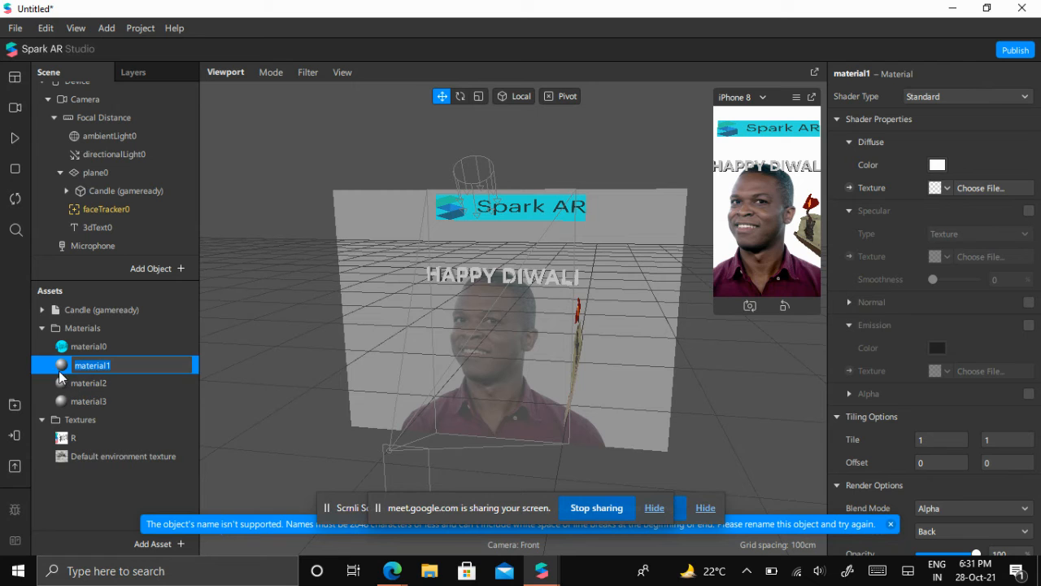
click(876, 208)
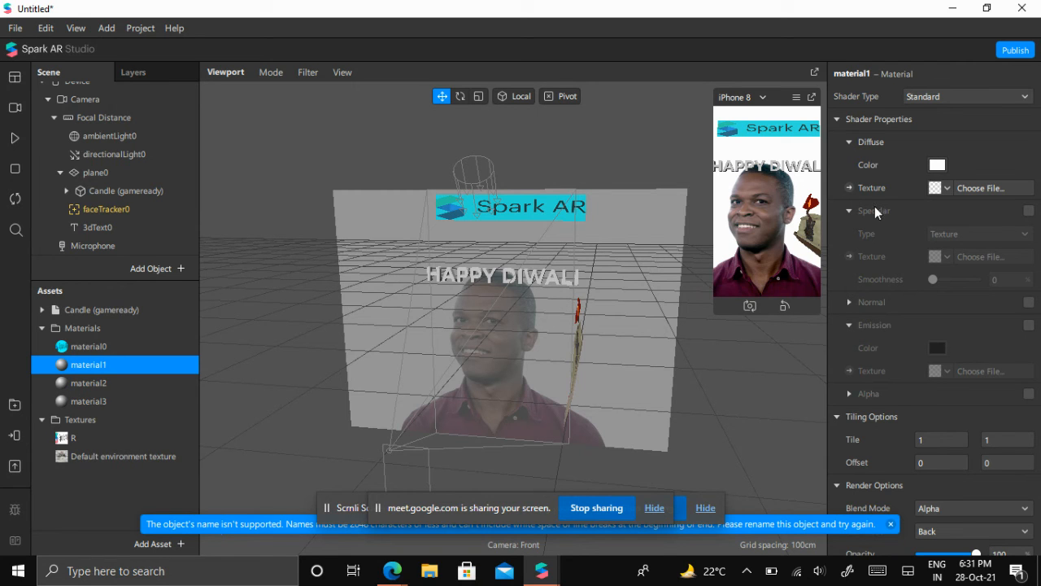
click(938, 166)
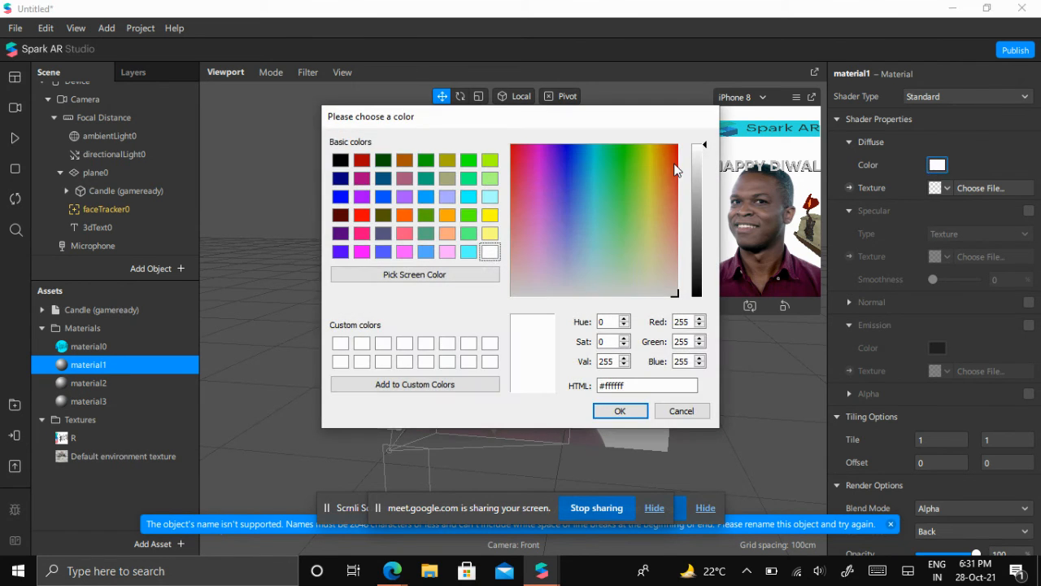
click(446, 215)
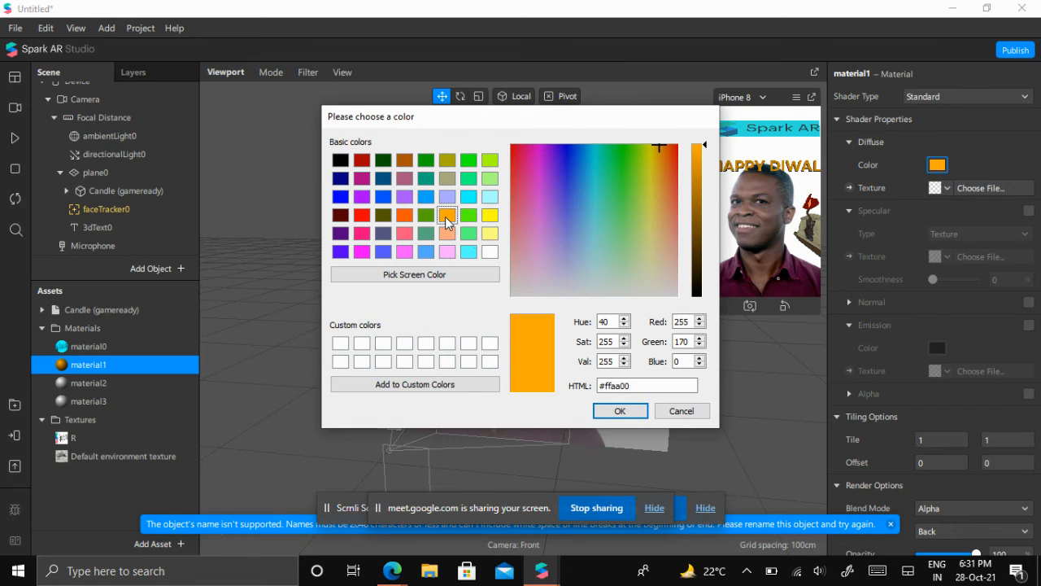
click(625, 414)
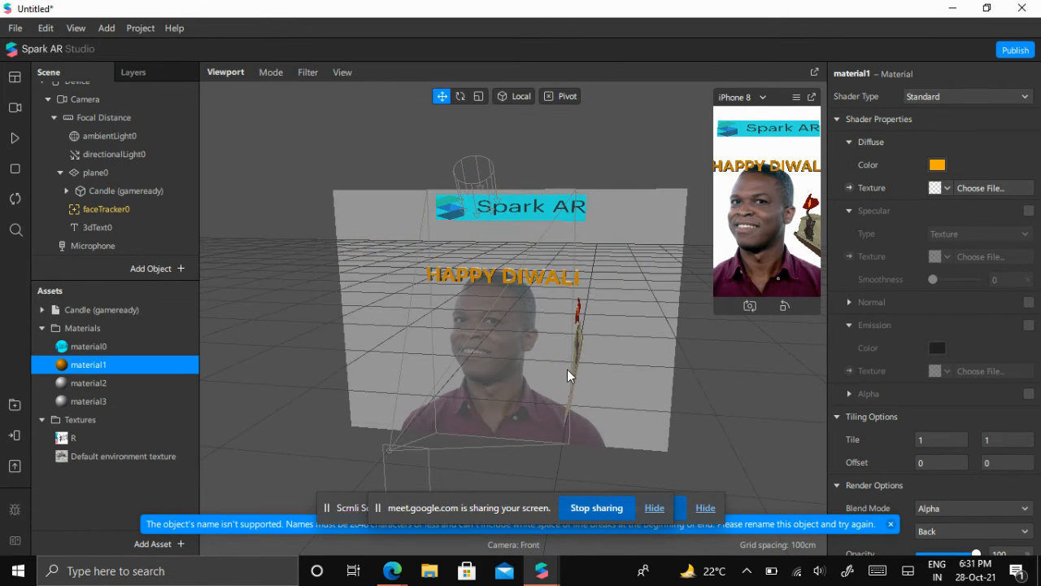
key(Return)
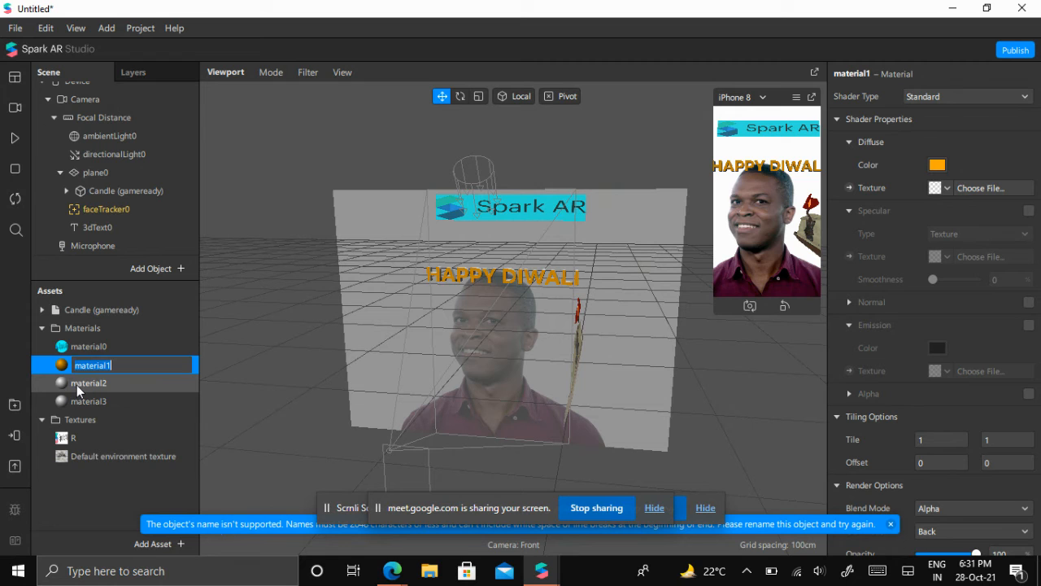
Set the diffuse color of material2, the side material of the HAPPY DIWALI text, to green #55ff00
click(77, 385)
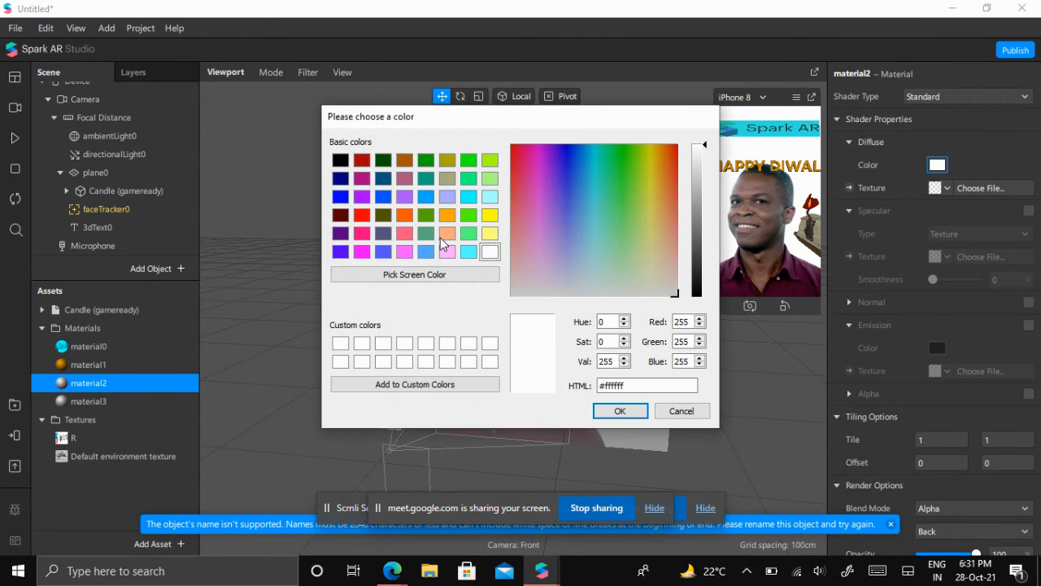
click(469, 215)
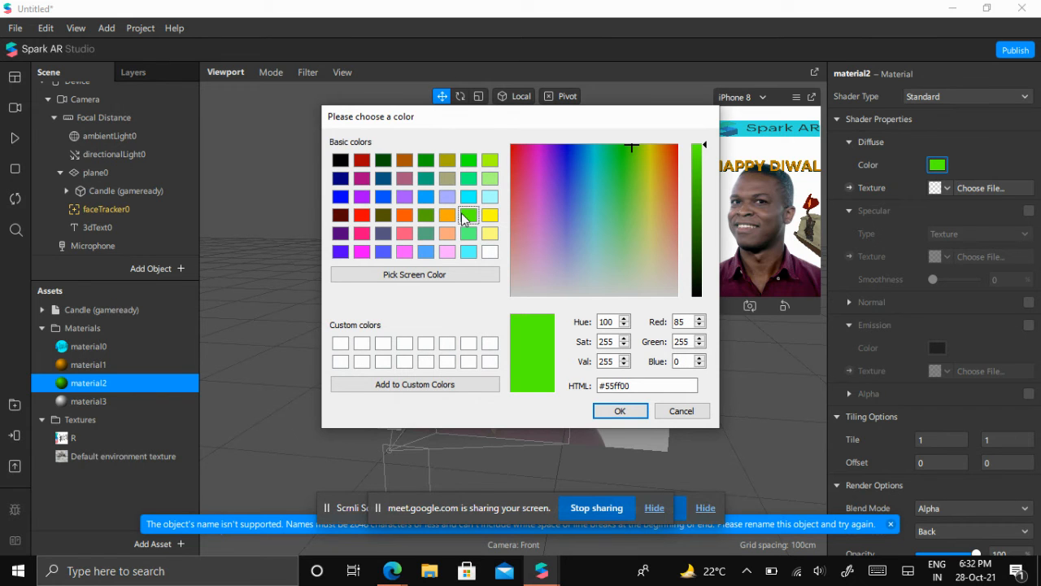
click(620, 411)
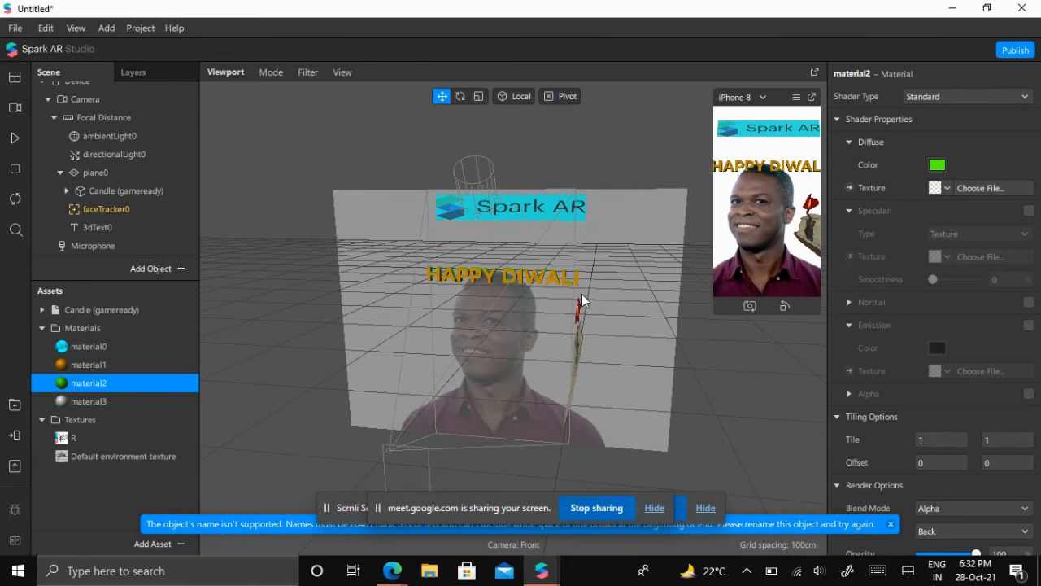
scroll(453, 276, up, 5)
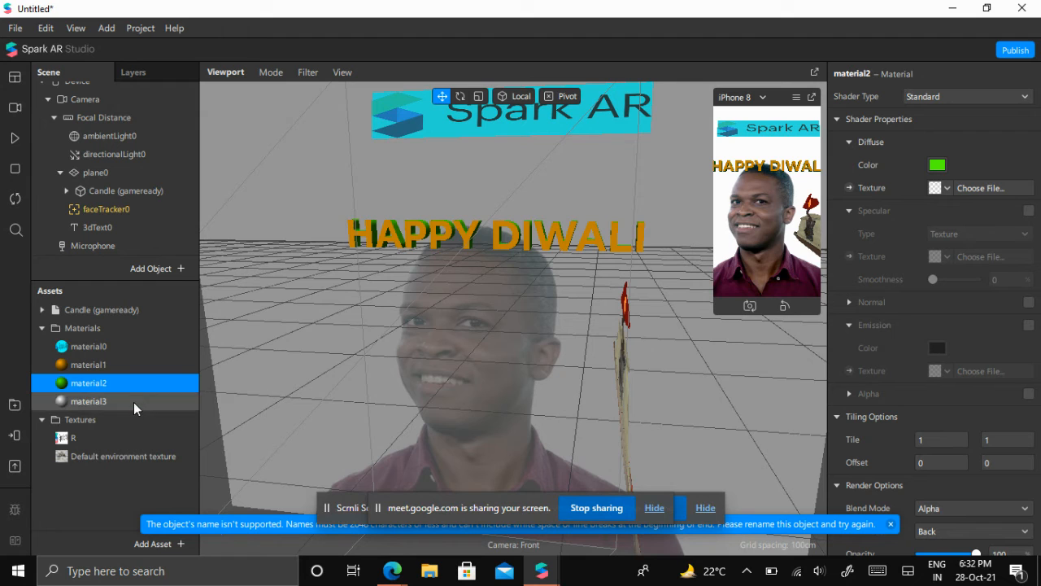
Set the diffuse color of material3, the back material of the HAPPY DIWALI text, to dark blue
click(88, 401)
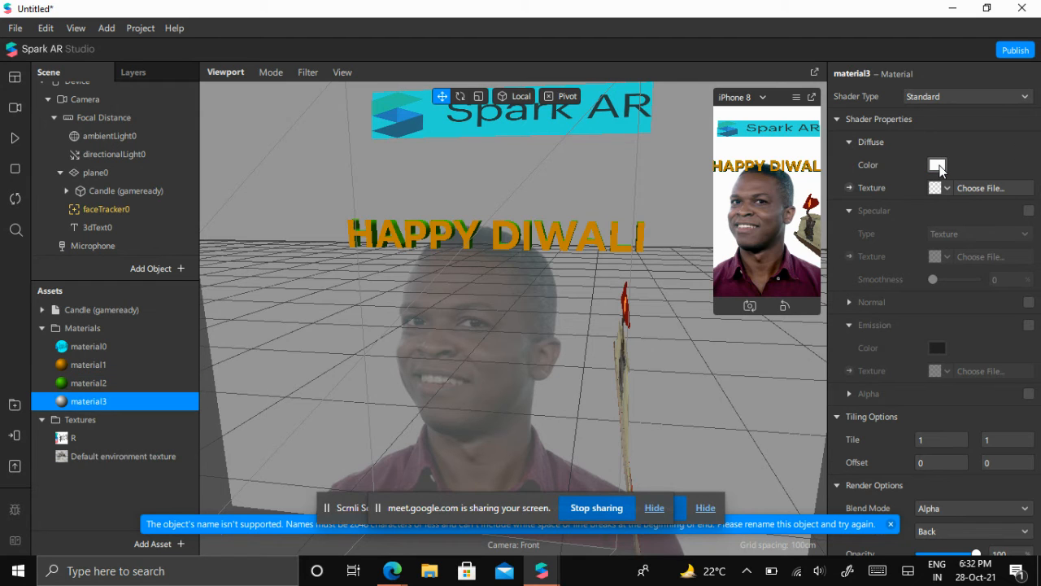
click(937, 165)
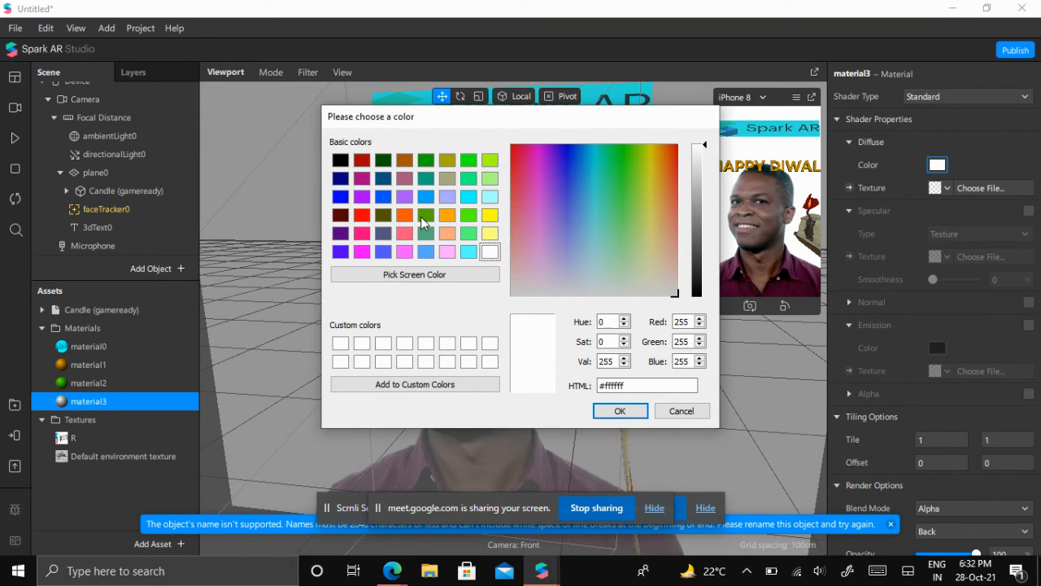
click(341, 182)
click(619, 411)
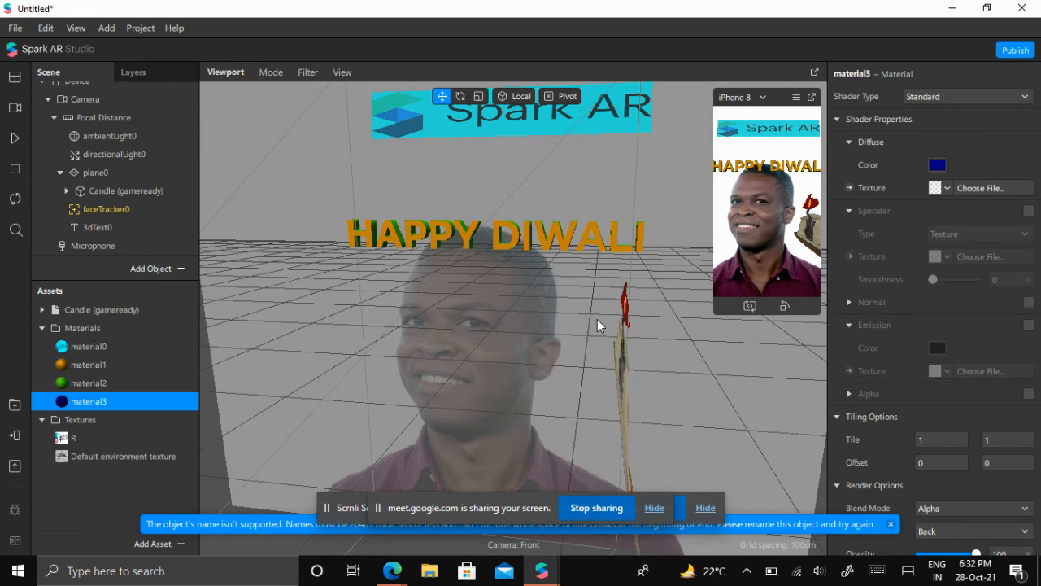
click(538, 294)
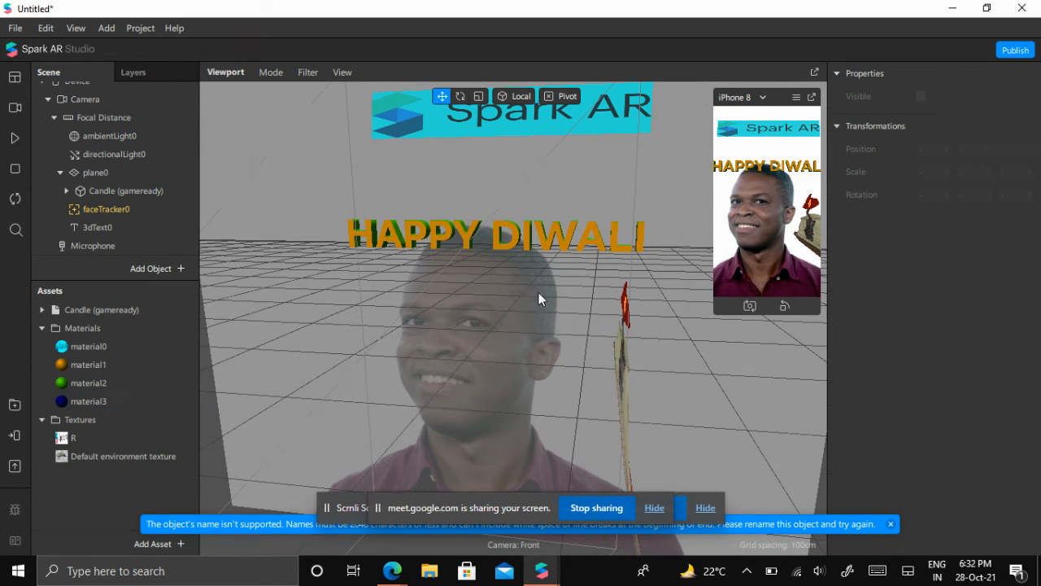
click(134, 403)
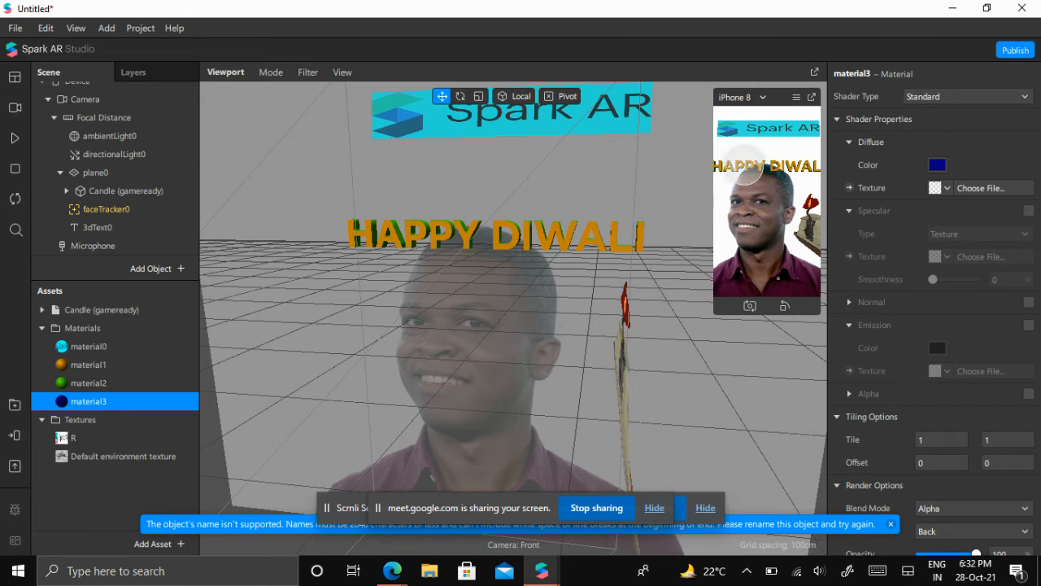
Play the simulated face video and nest the 3dText0 object under faceTracker0 in the scene
click(24, 142)
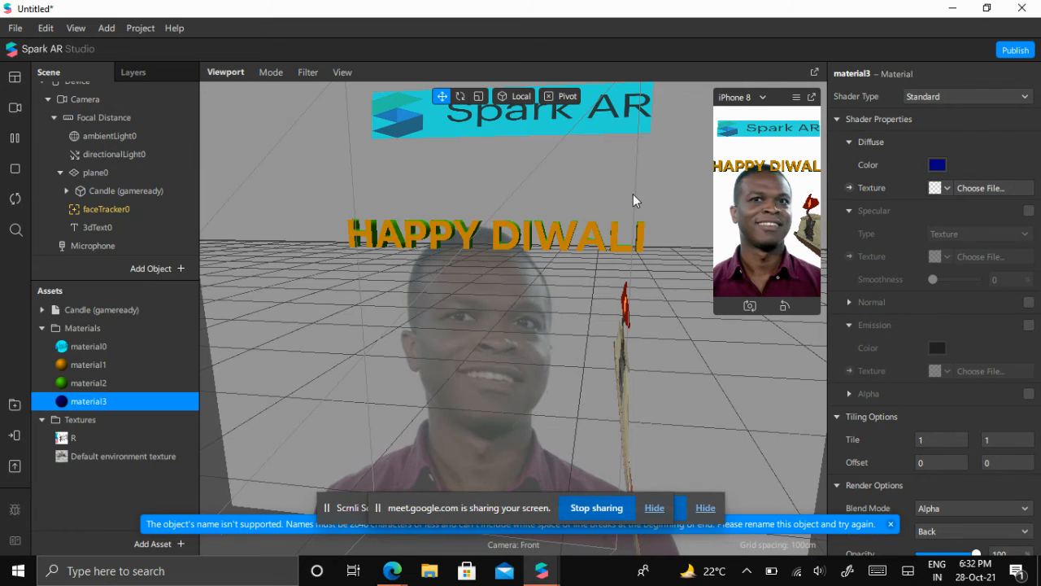
click(109, 228)
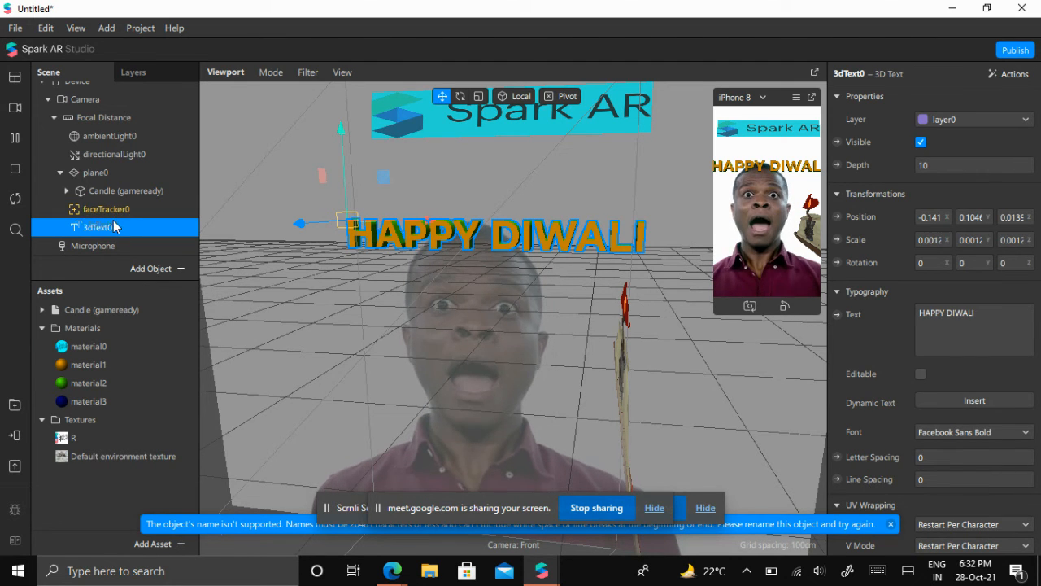
drag(113, 224, 120, 204)
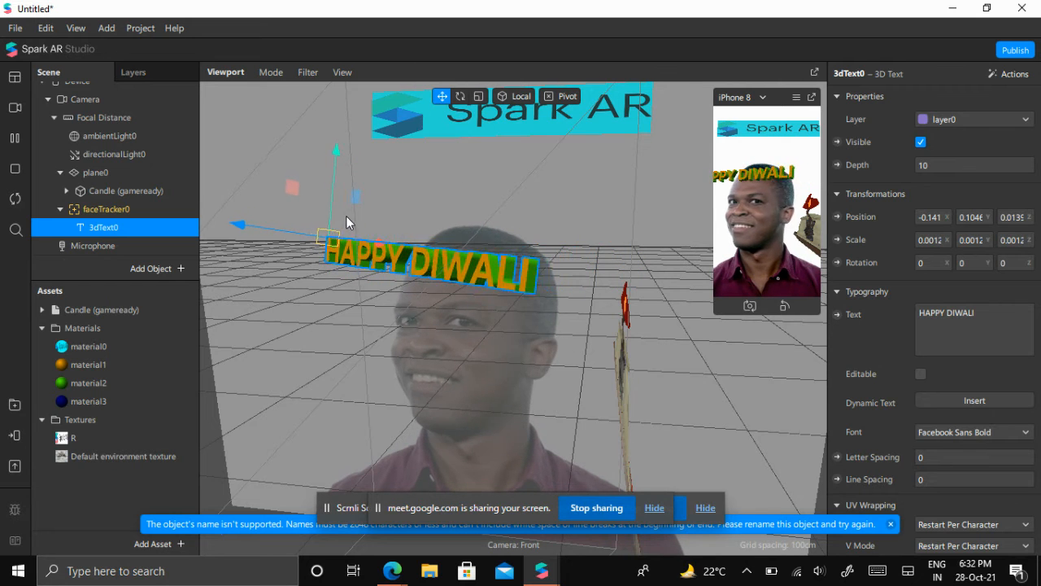
Switch to the Google Meet call to review the participants and chat messages, and return to the Spark AR Studio project
click(392, 571)
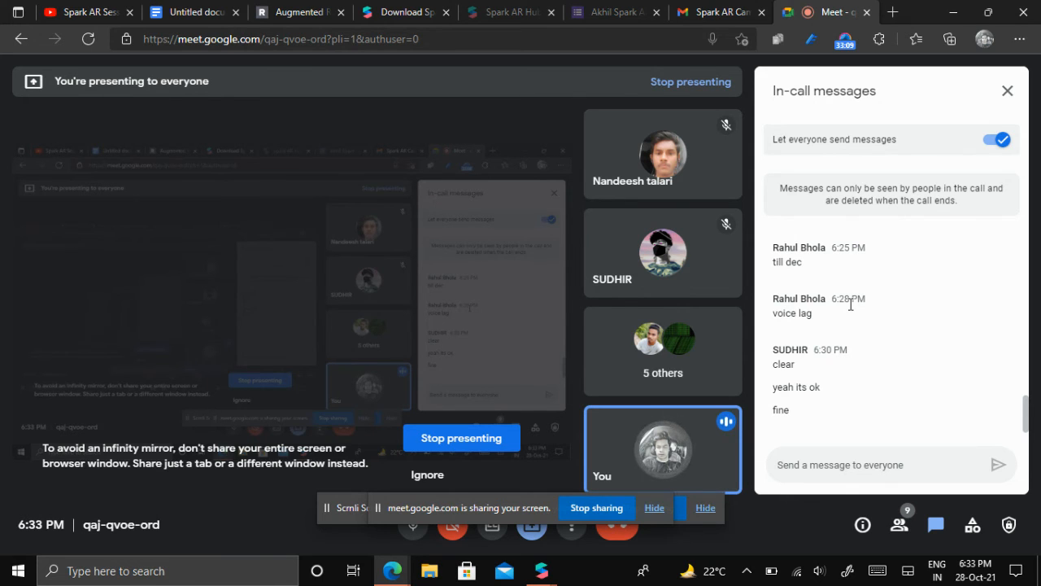
click(899, 524)
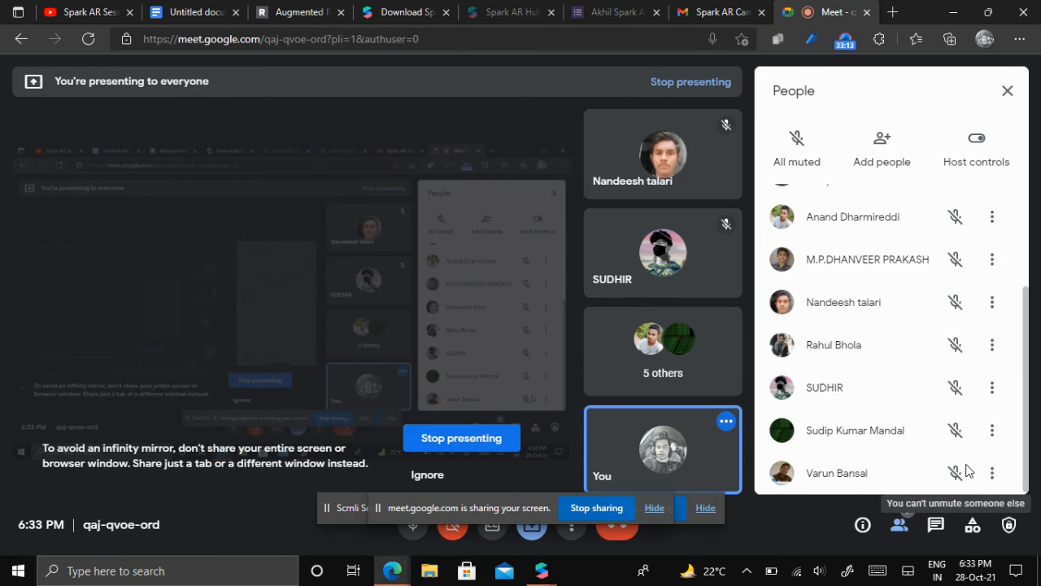
click(1006, 91)
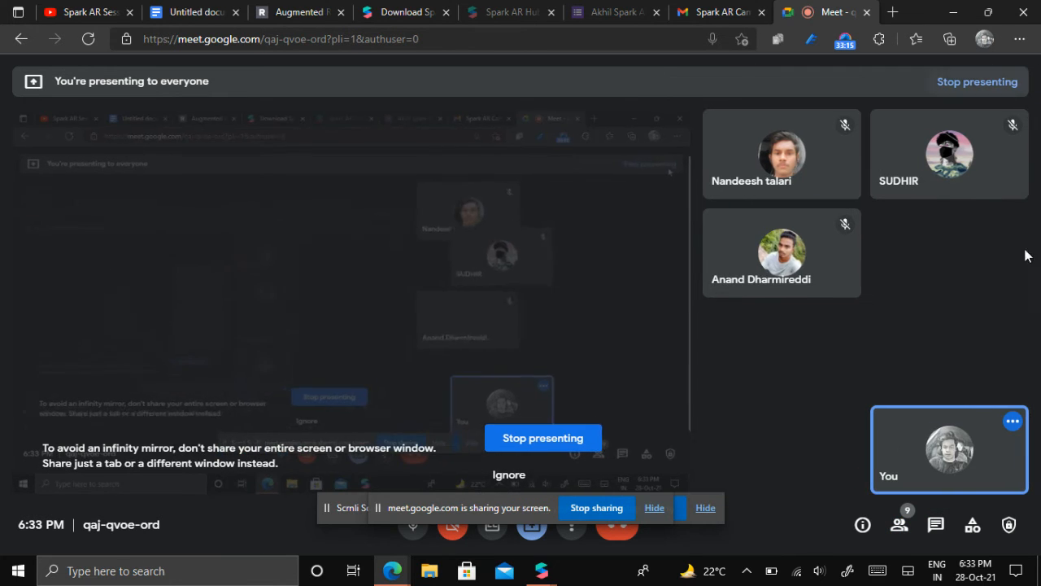
click(936, 525)
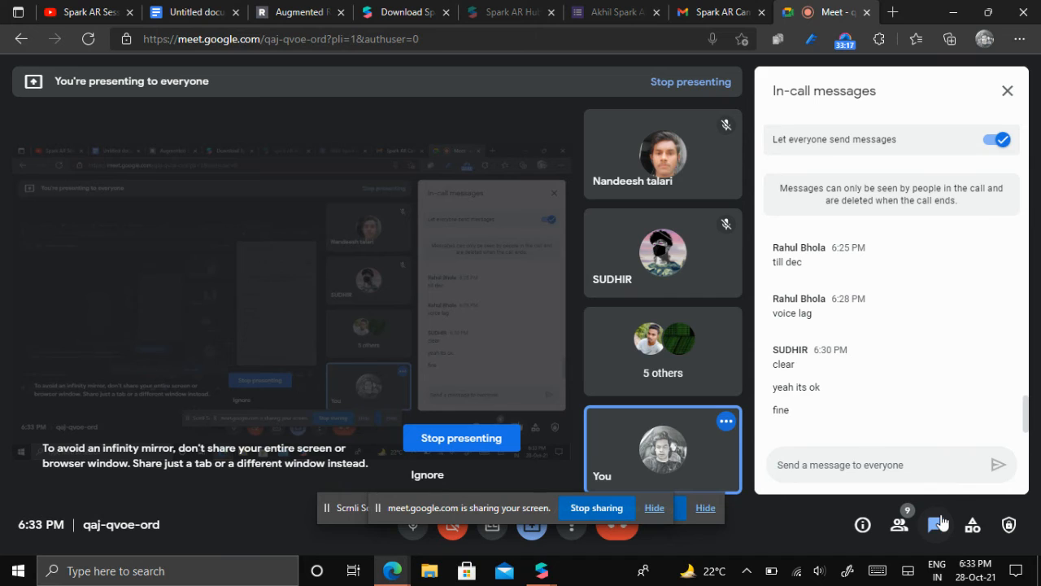
click(857, 461)
mouse_move(544, 572)
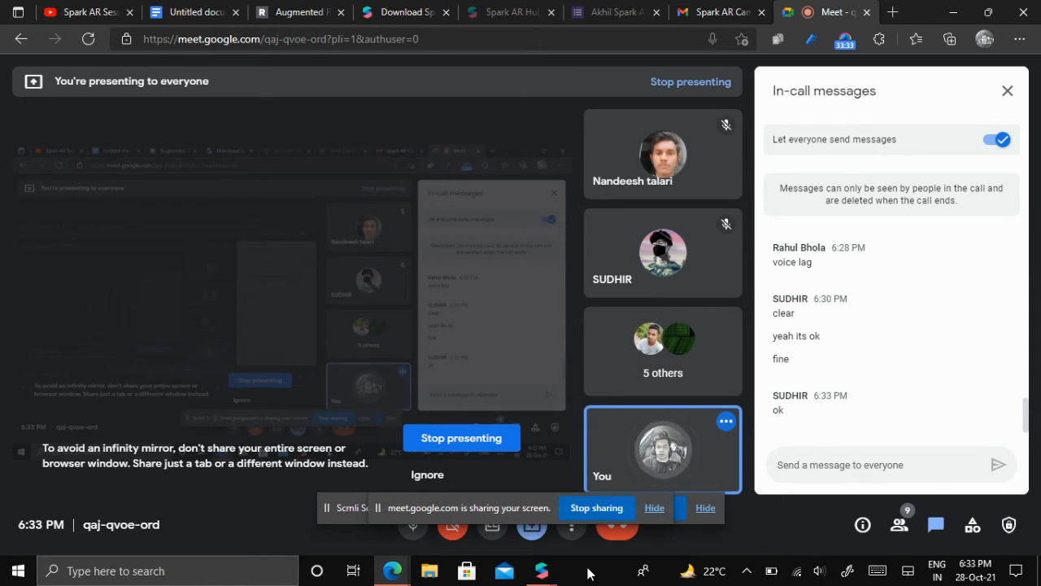
mouse_move(550, 576)
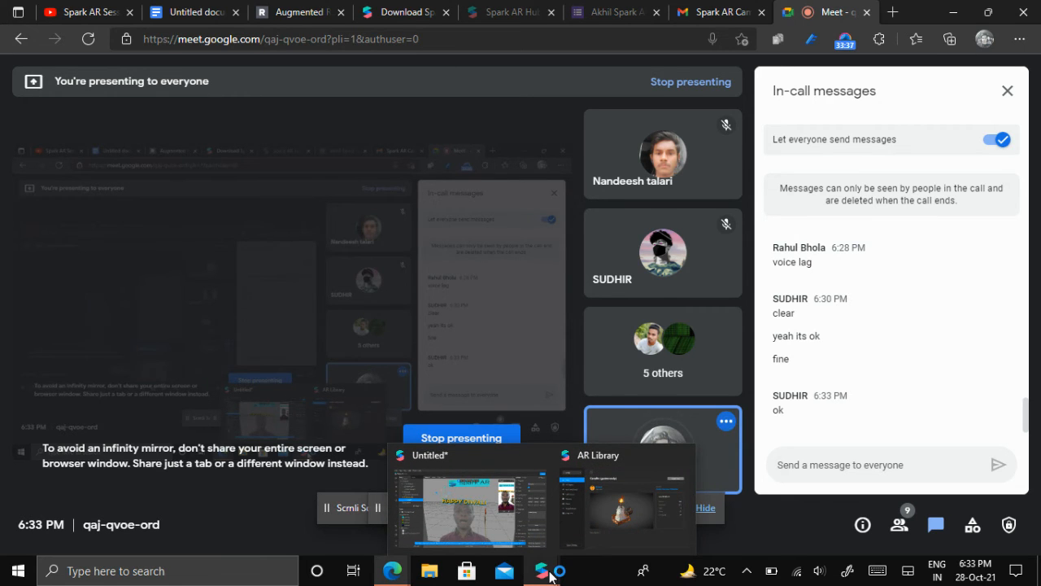
click(501, 531)
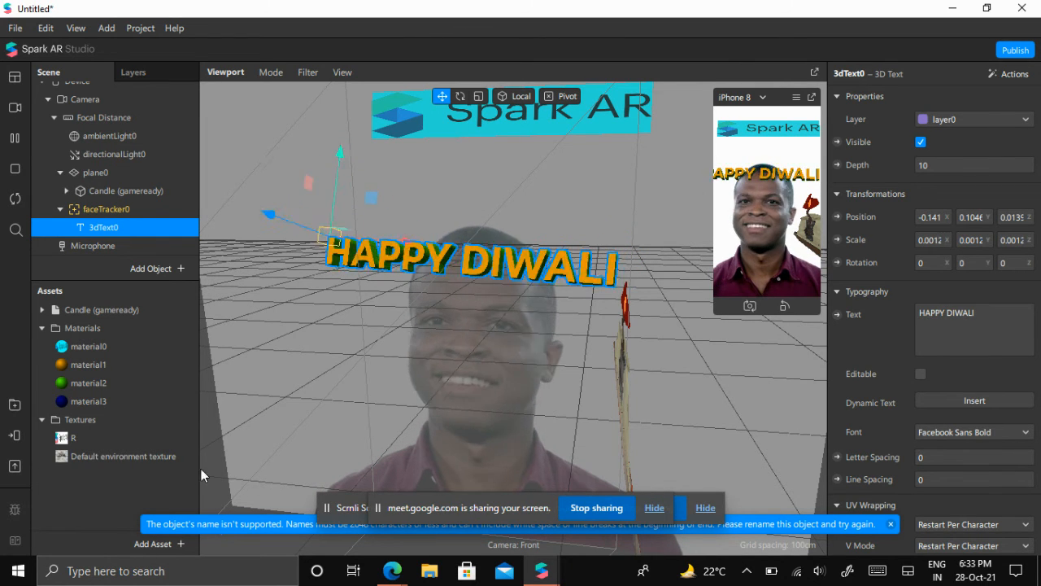
Open the device testing options for previewing the effect in Facebook, Instagram or Spark AR Player
click(14, 437)
click(414, 398)
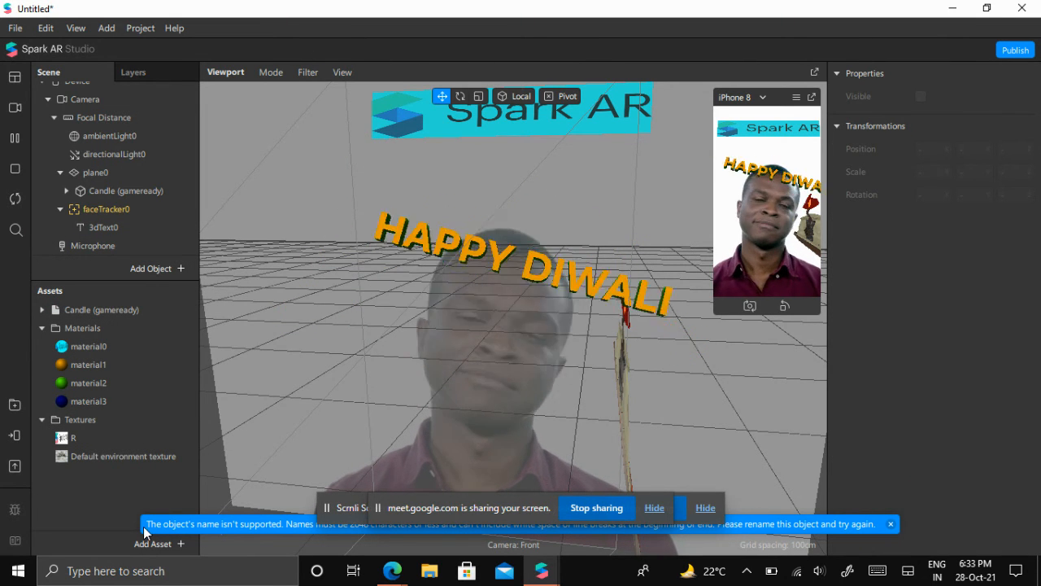
click(15, 440)
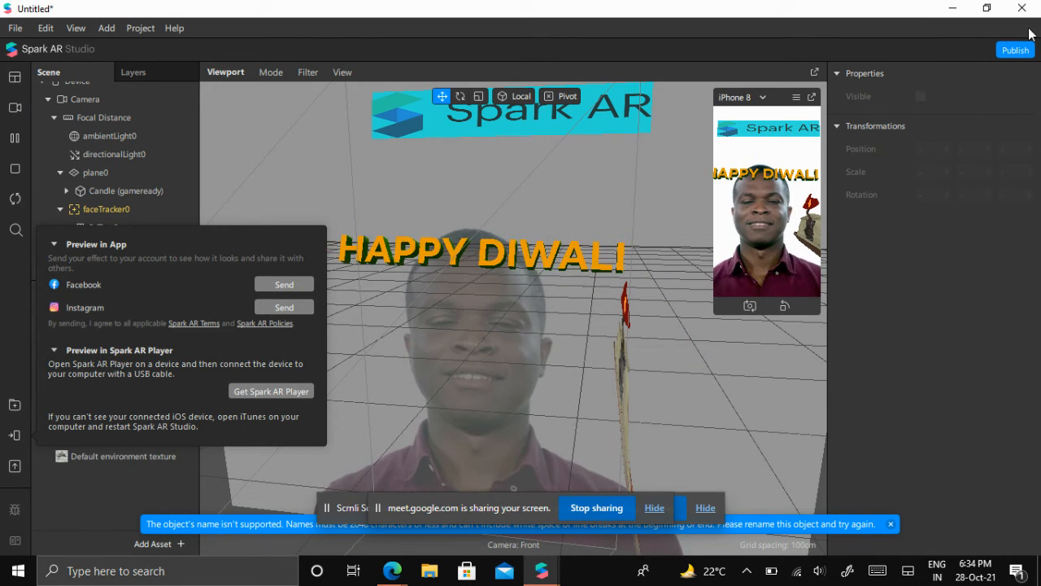
Open the Publish dialog for the effect and reposition it so its upload and export options are in view
click(1026, 54)
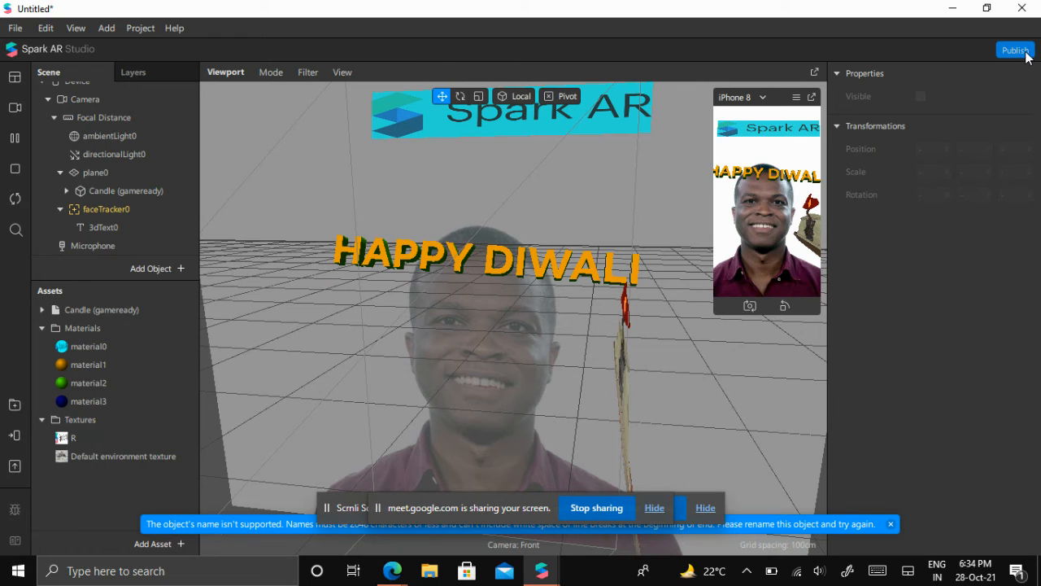
click(1014, 50)
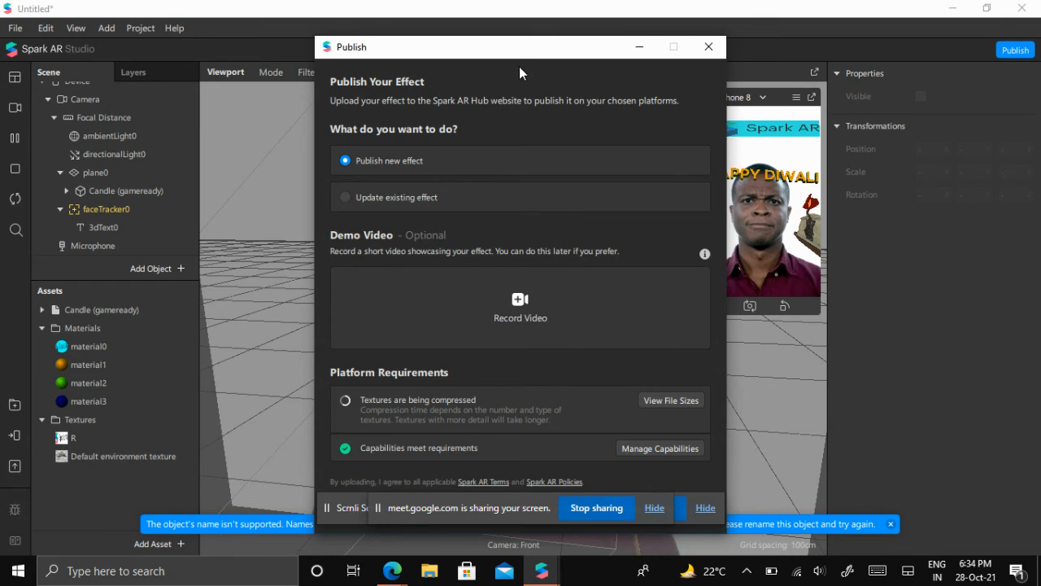
drag(521, 50, 513, 16)
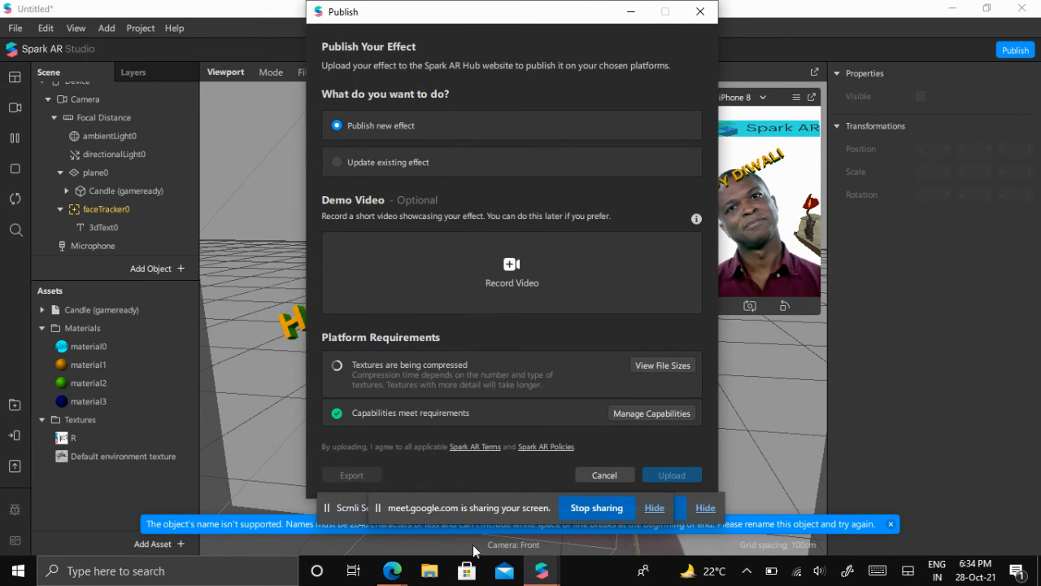
Switch to Spark AR Hub in the browser and open the person segmentation effect from the home page
click(384, 574)
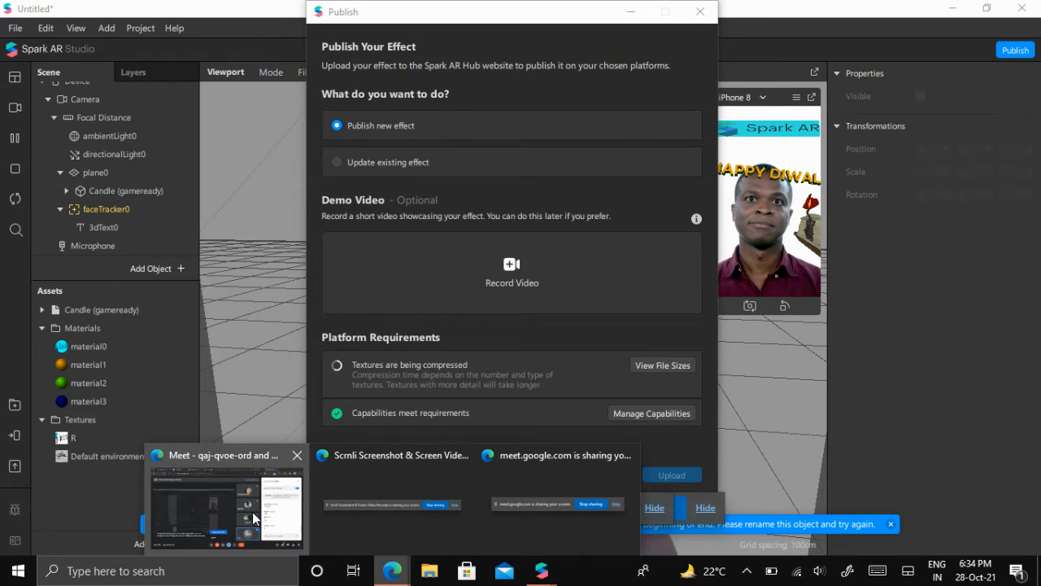
click(252, 516)
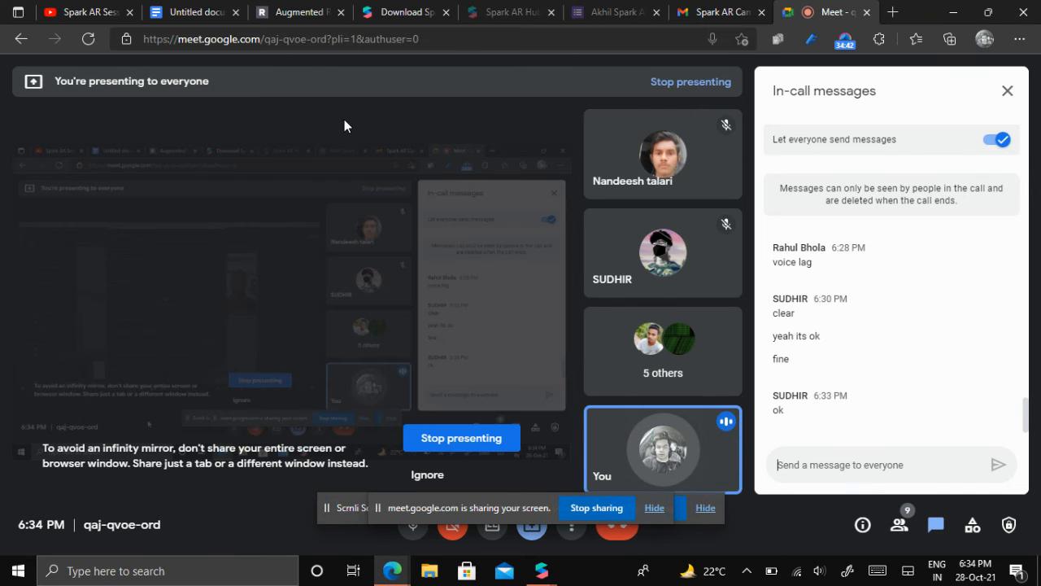
click(530, 17)
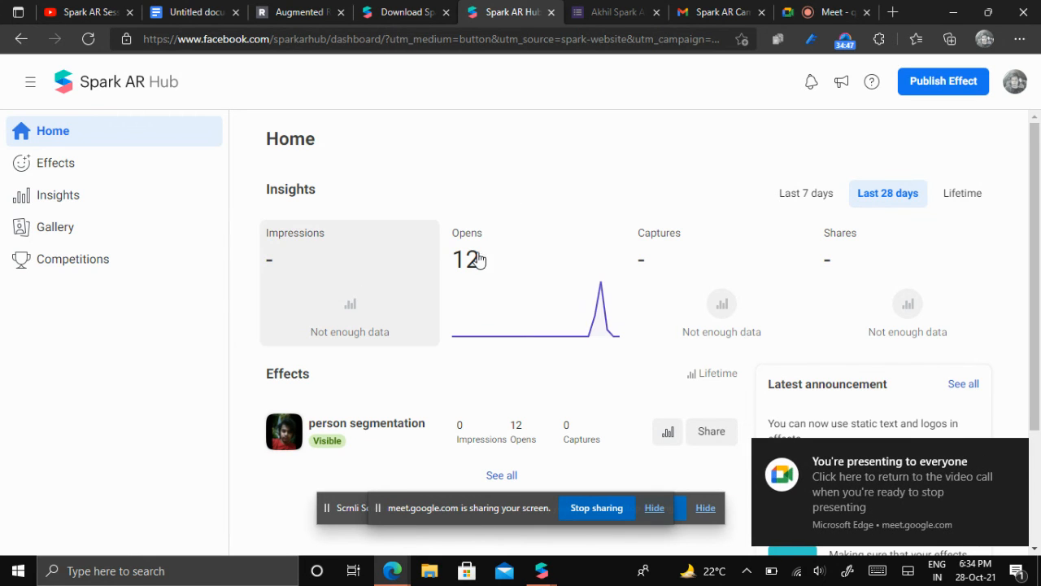
click(77, 133)
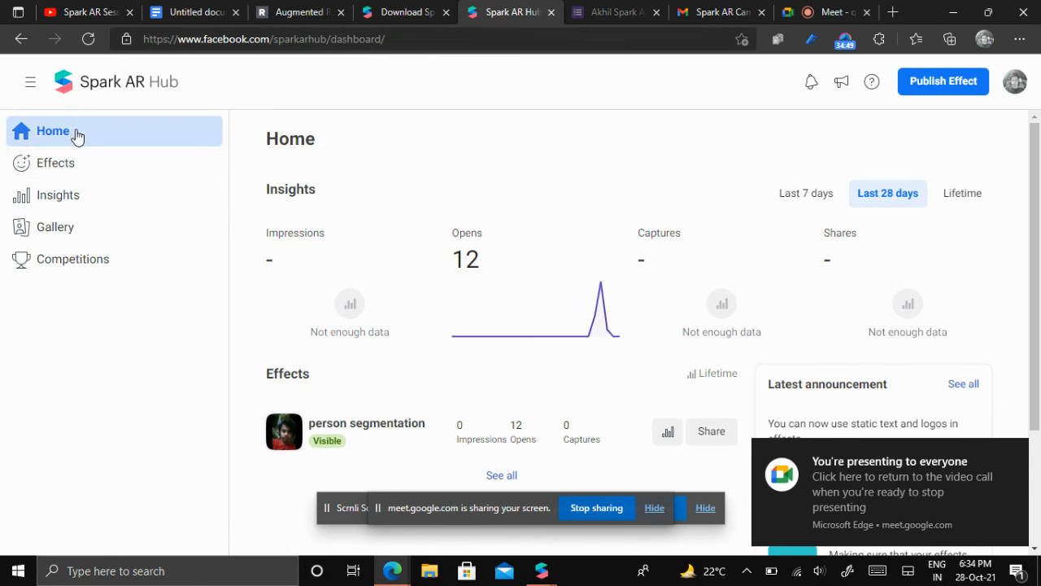
click(275, 450)
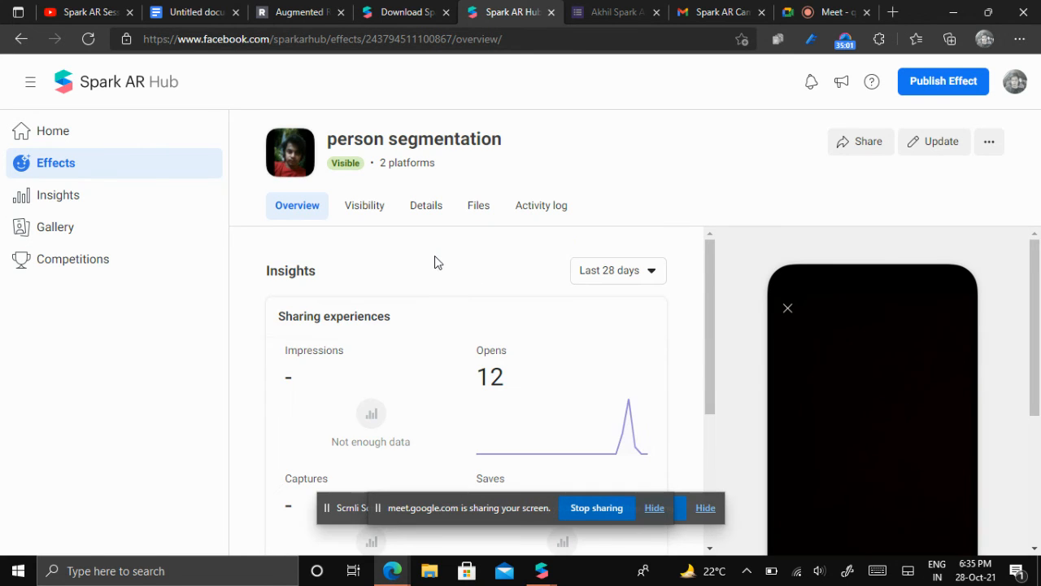
Examine the person segmentation effect's sharing insights and show its additional actions, including Copy Effect ID
scroll(439, 265, down, 1)
scroll(456, 283, down, 1)
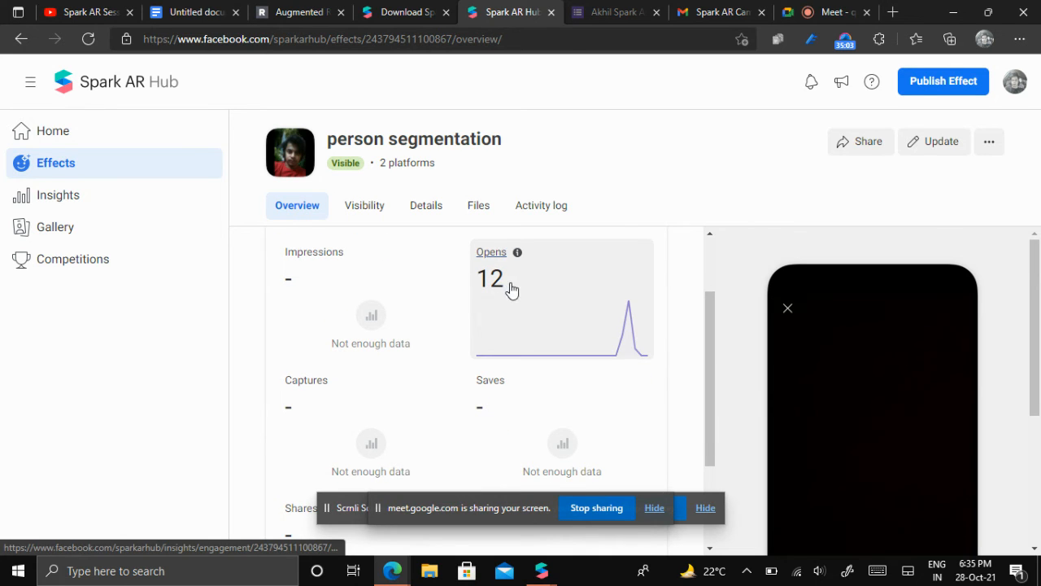
scroll(360, 351, down, 3)
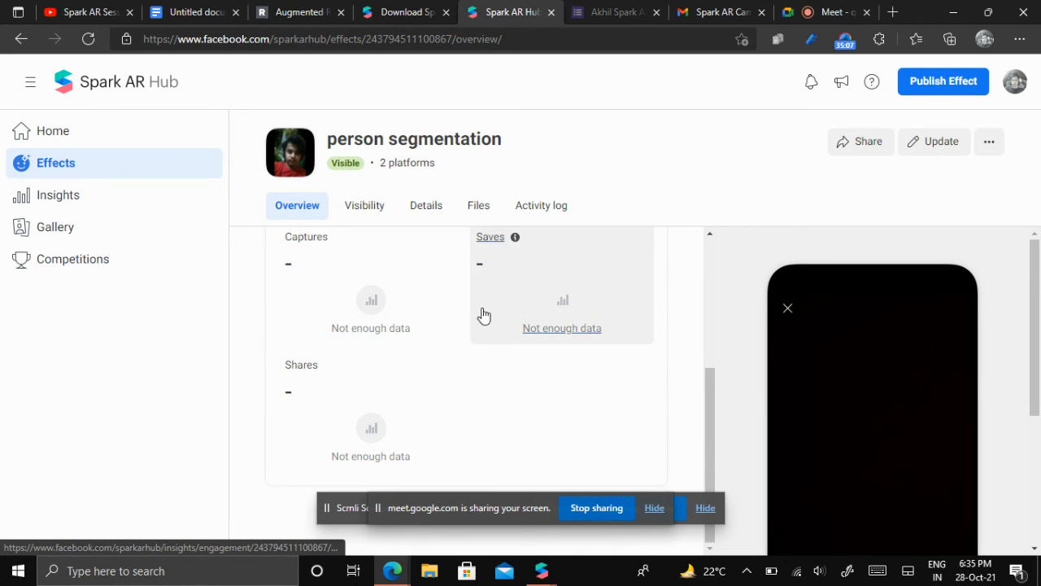
scroll(461, 323, up, 4)
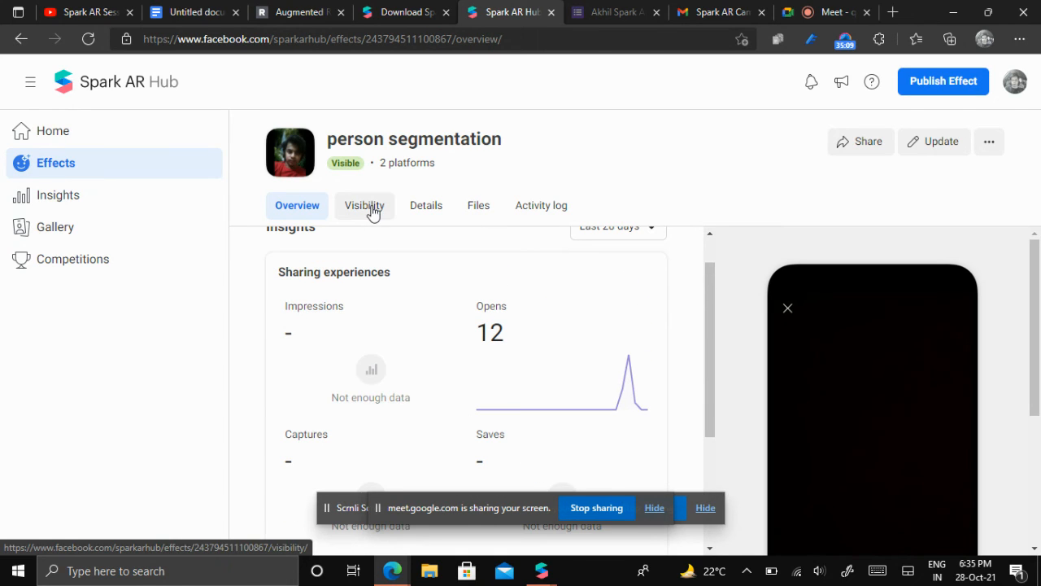
click(991, 143)
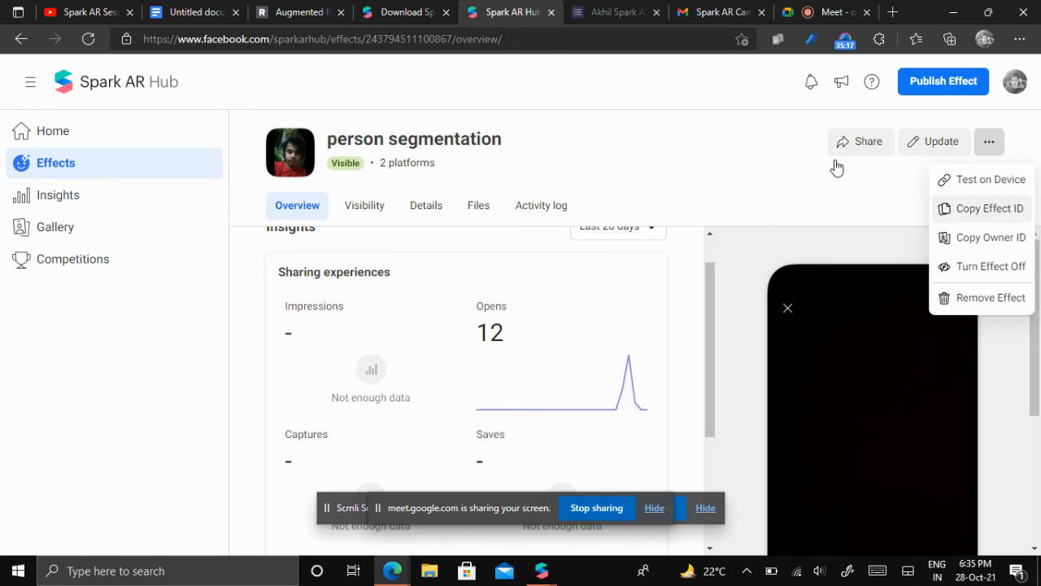
Review the Spark AR CAP Google Form's responses and questions, and revisit the Copy Effect ID option in Spark AR Hub
click(593, 10)
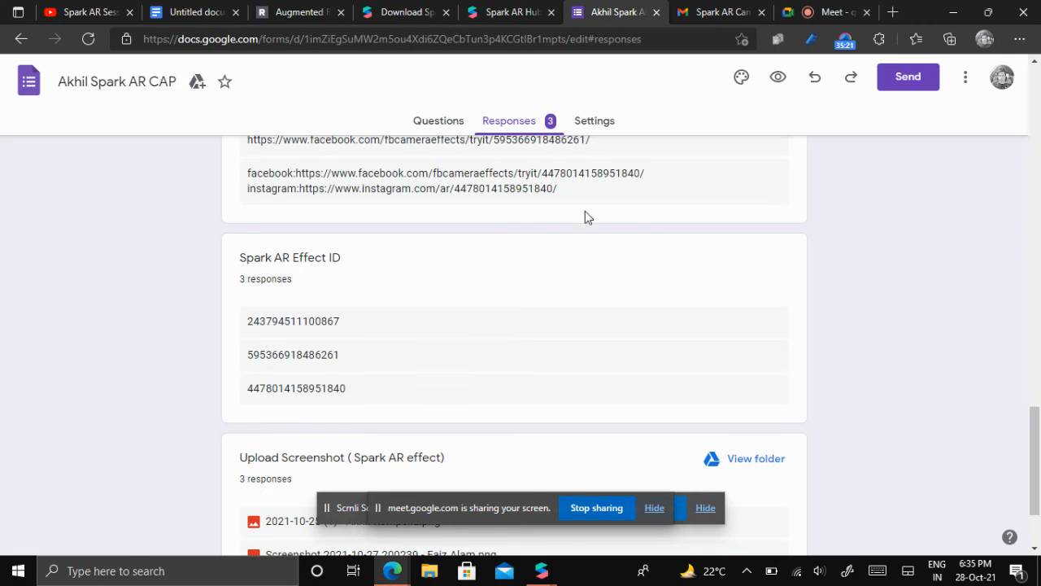
scroll(797, 272, down, 2)
scroll(635, 69, up, 2)
click(428, 121)
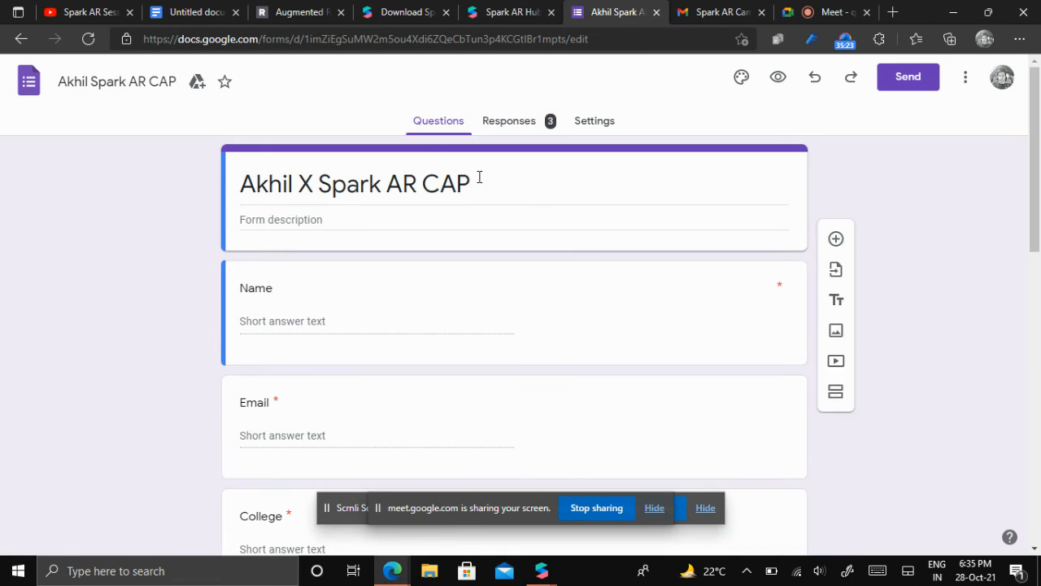
scroll(558, 210, down, 3)
scroll(562, 213, down, 7)
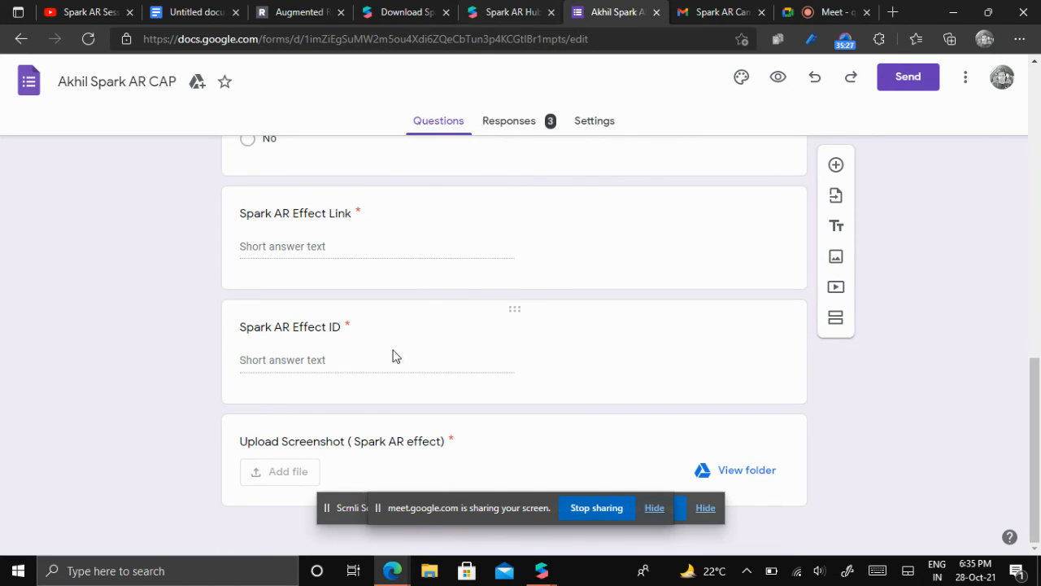
click(533, 13)
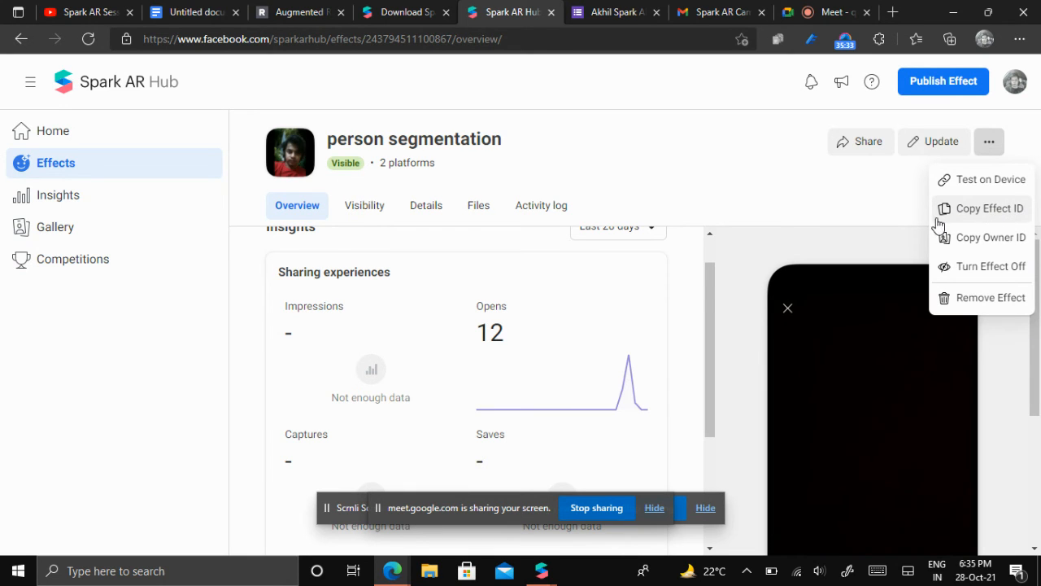
click(606, 12)
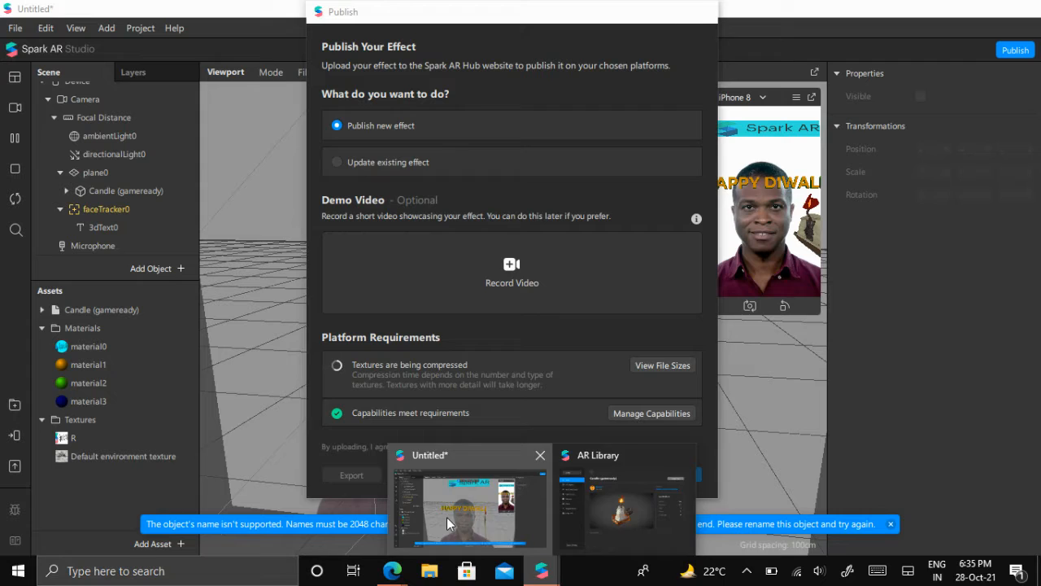
Return to the Spark AR Studio project, close the Publish dialog and open the device testing options
click(447, 518)
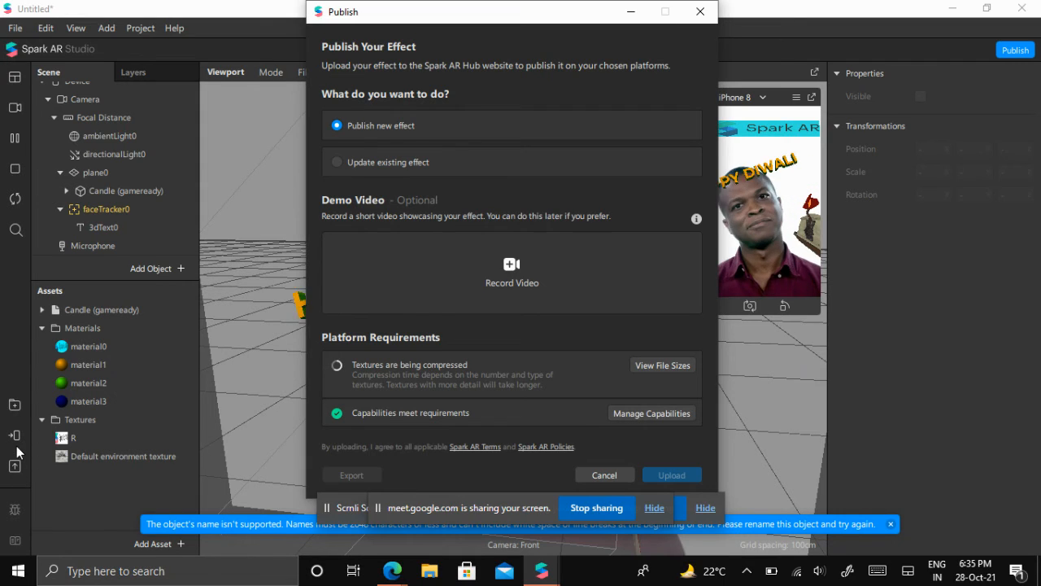
click(700, 11)
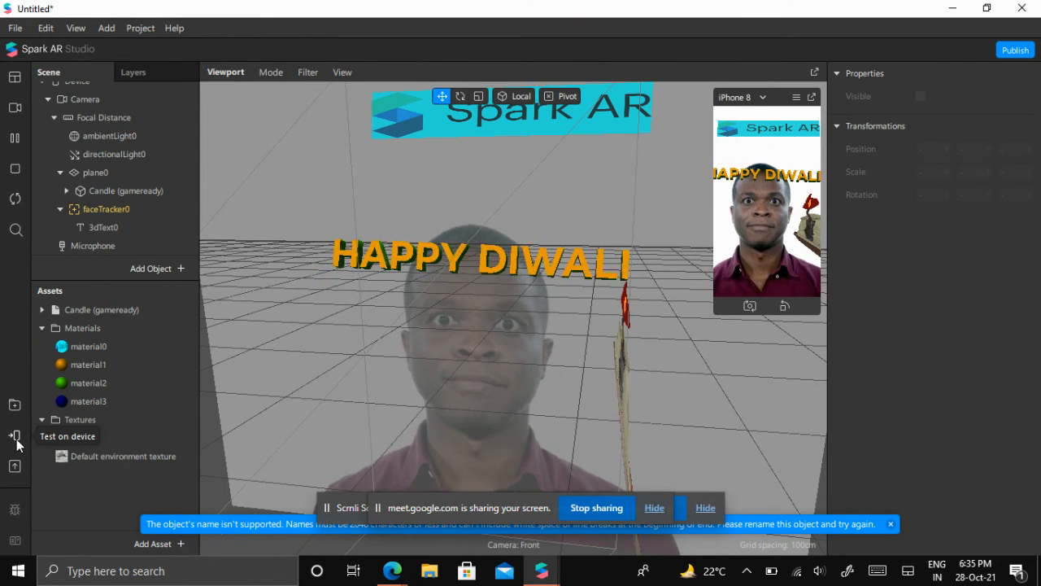
click(15, 437)
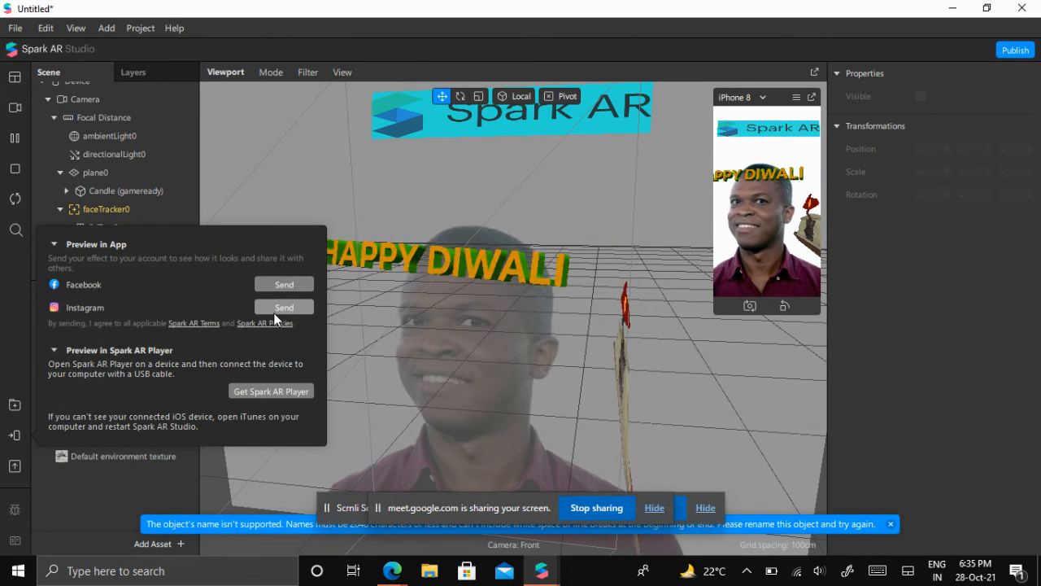
Check the Spark AR Effect Link question in the Google Form and return to the Spark AR Studio project
click(392, 570)
click(306, 526)
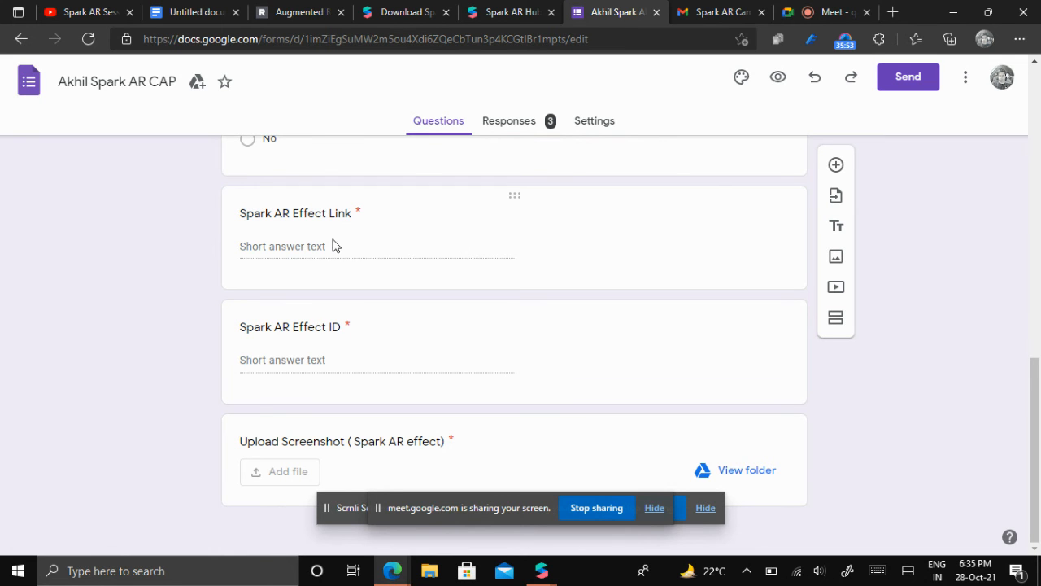
click(557, 575)
click(419, 495)
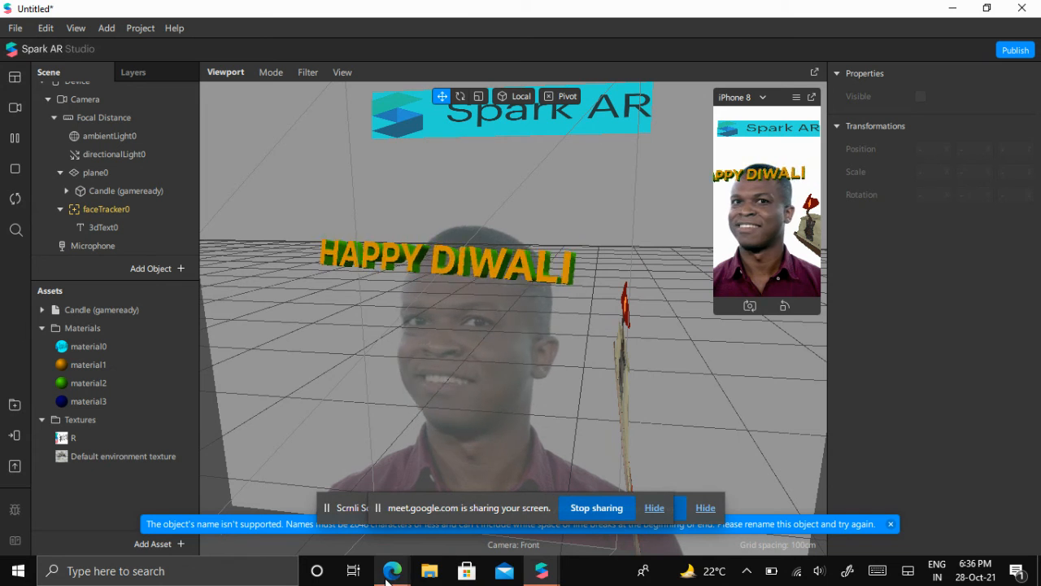
Switch to the Google Form and review its questions from the screenshot upload up to Name and back down to Spark AR Effect ID
mouse_move(388, 576)
click(293, 521)
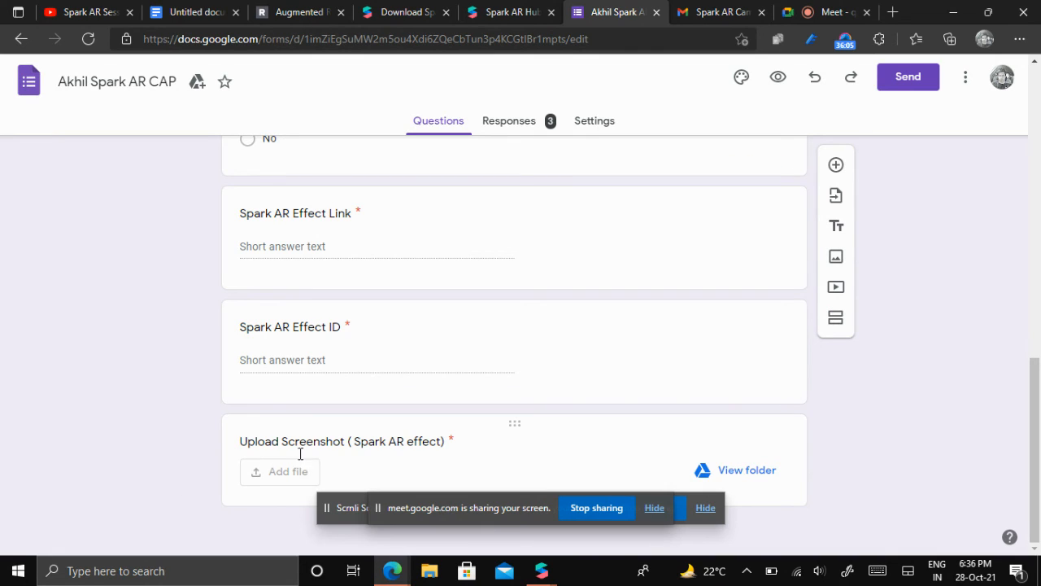
scroll(309, 478, up, 3)
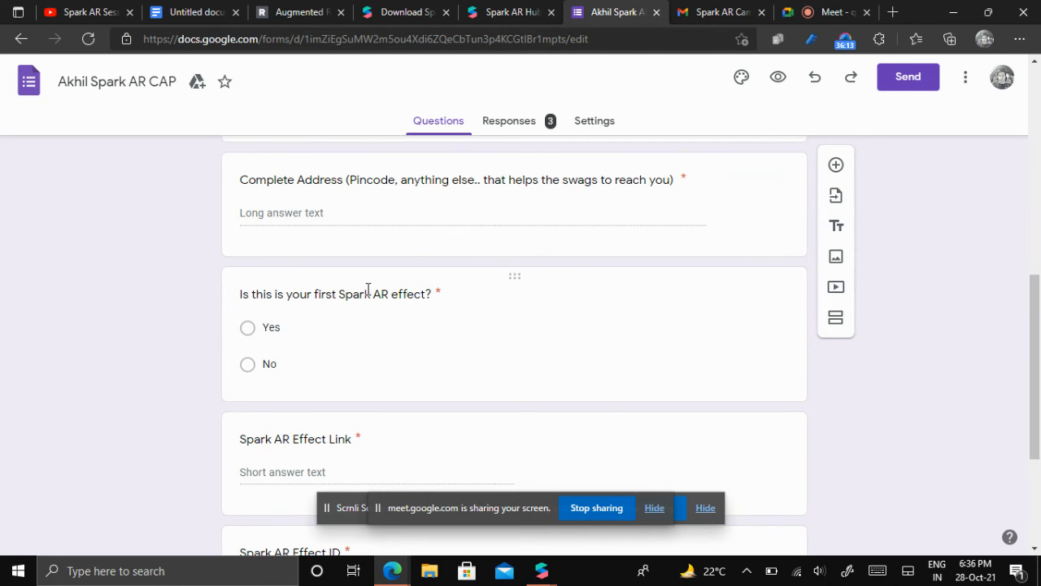
scroll(368, 290, up, 1)
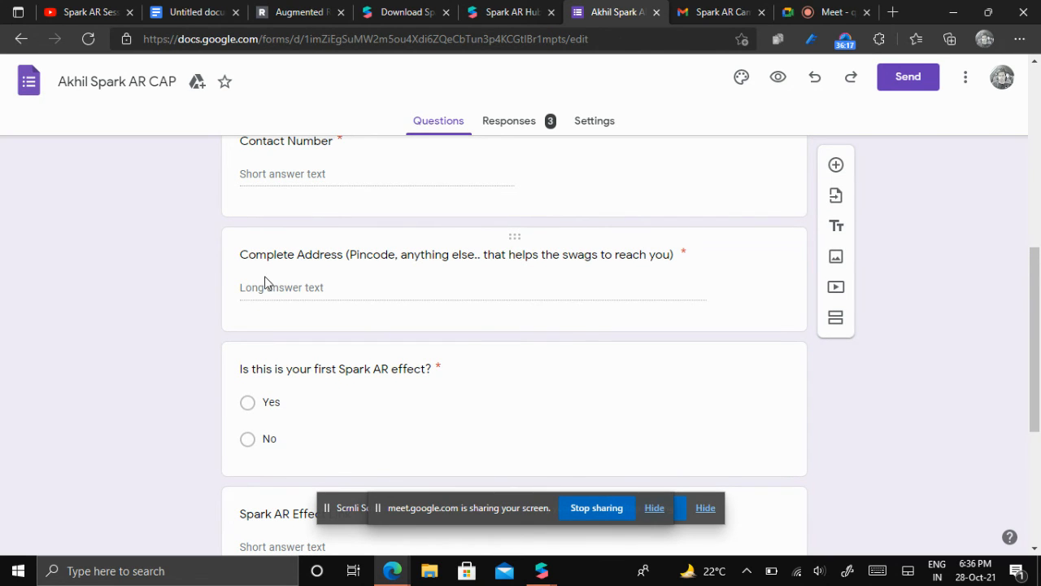
scroll(308, 271, up, 1)
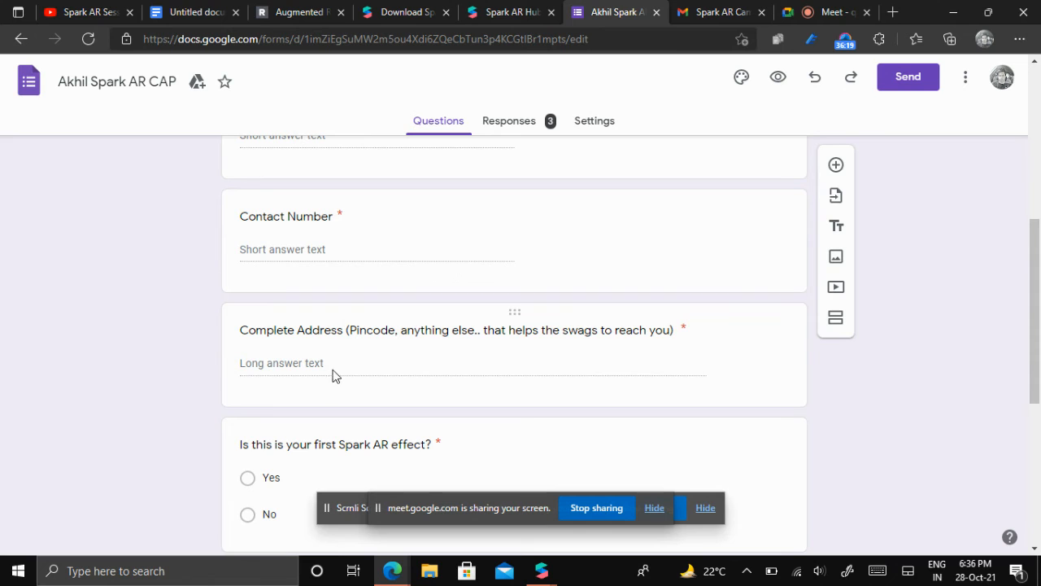
scroll(341, 366, up, 2)
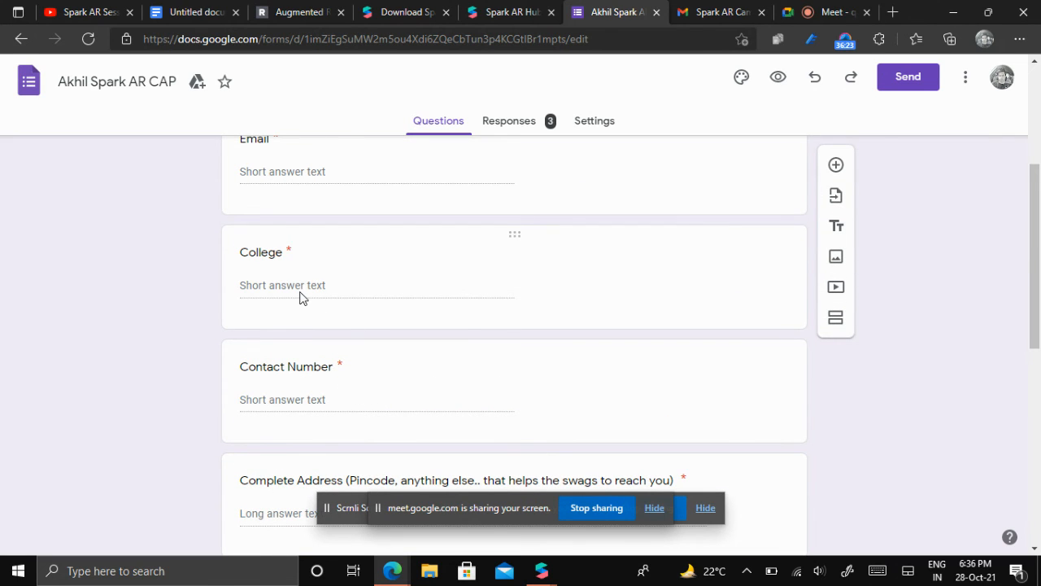
scroll(300, 298, up, 4)
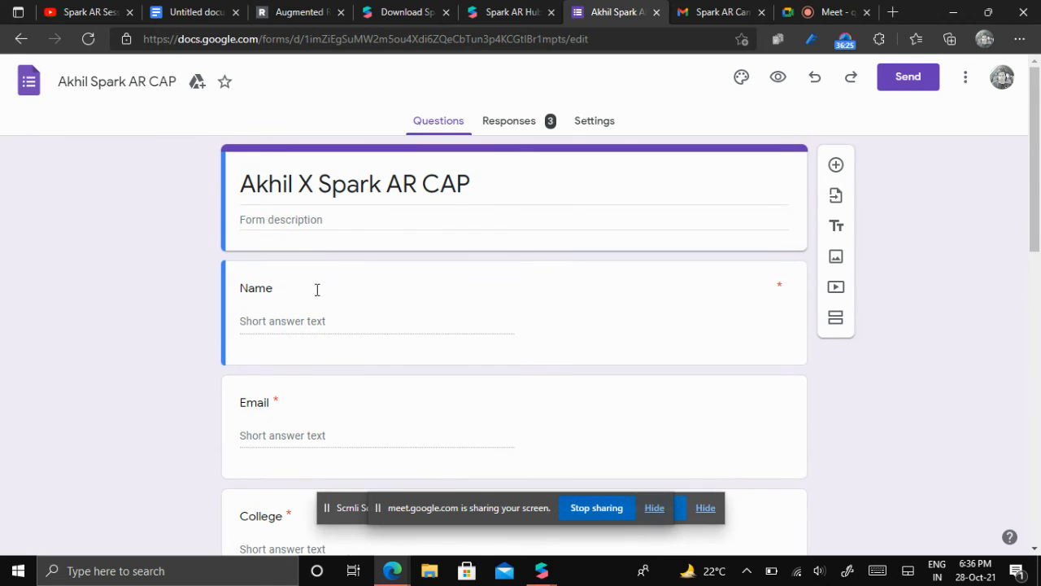
scroll(404, 336, down, 8)
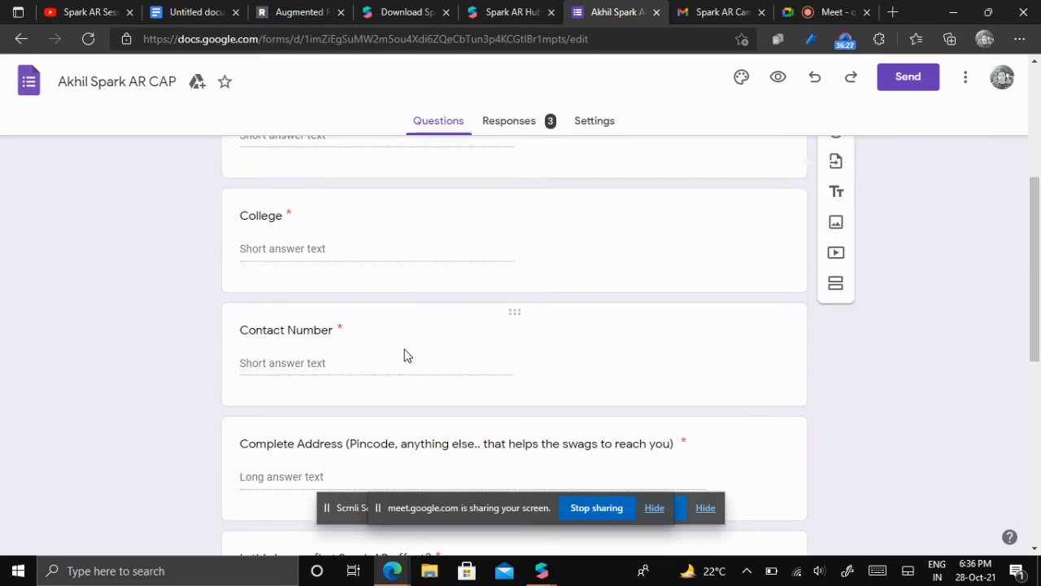
scroll(406, 355, down, 2)
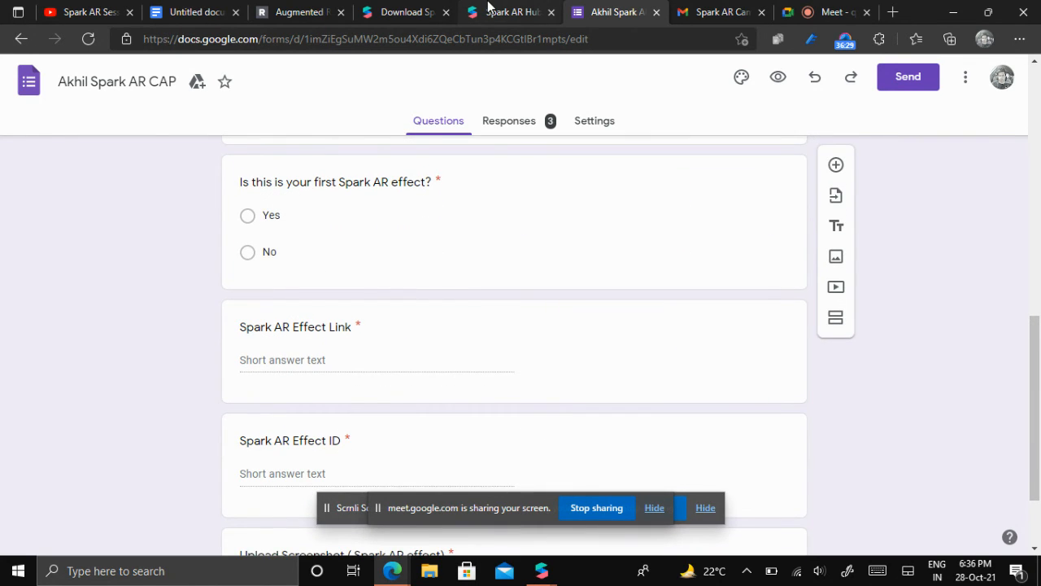
Revisit Spark AR Hub and the Spark AR Studio download page, and switch to the Google Meet call to read the messages
click(509, 12)
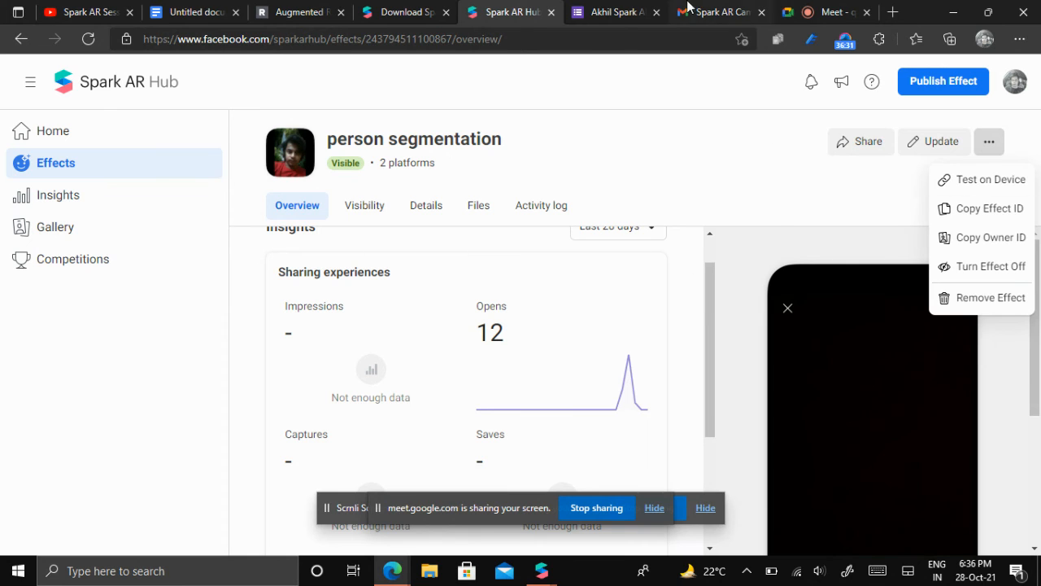
click(410, 10)
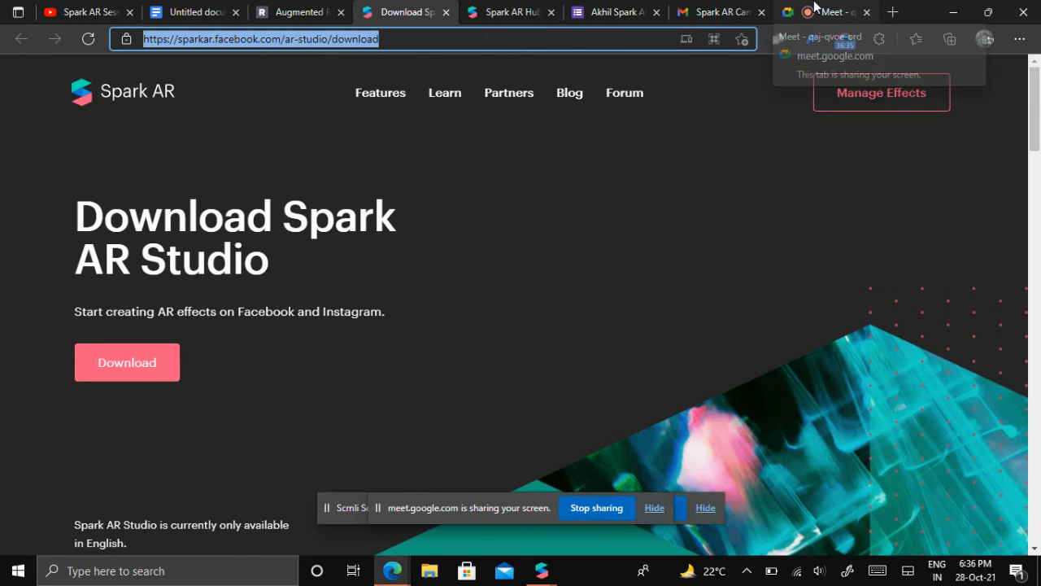
click(816, 8)
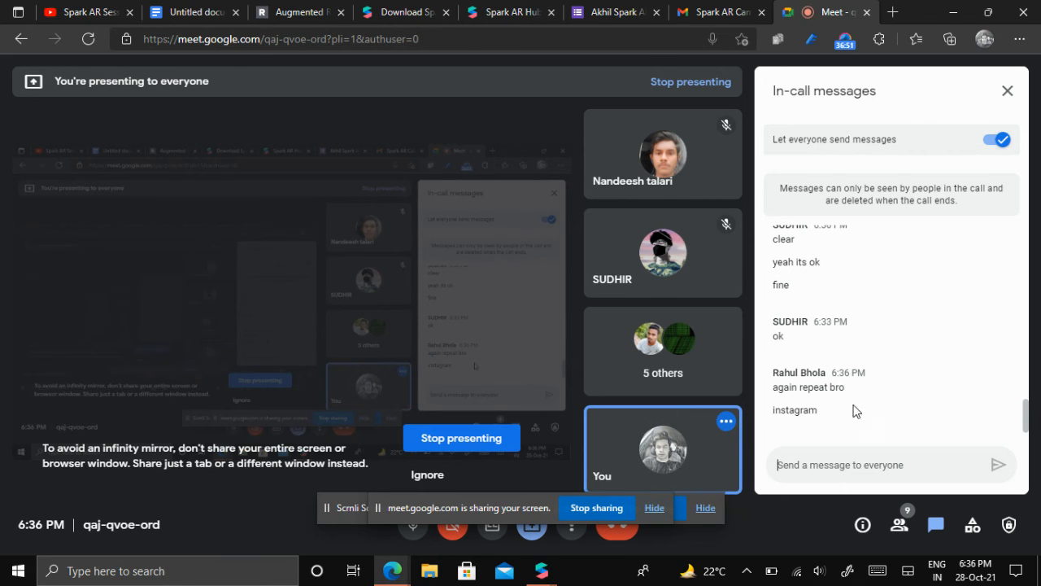
Show the Spark AR Studio project, return to the Google Meet call, and switch to the effect page in Spark AR Hub
click(542, 570)
click(446, 532)
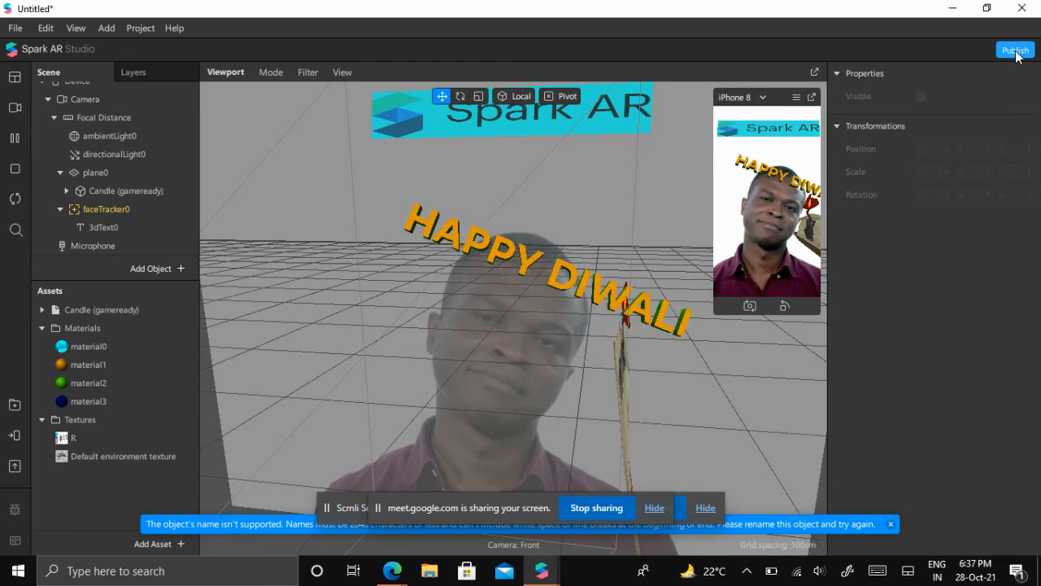
mouse_move(394, 569)
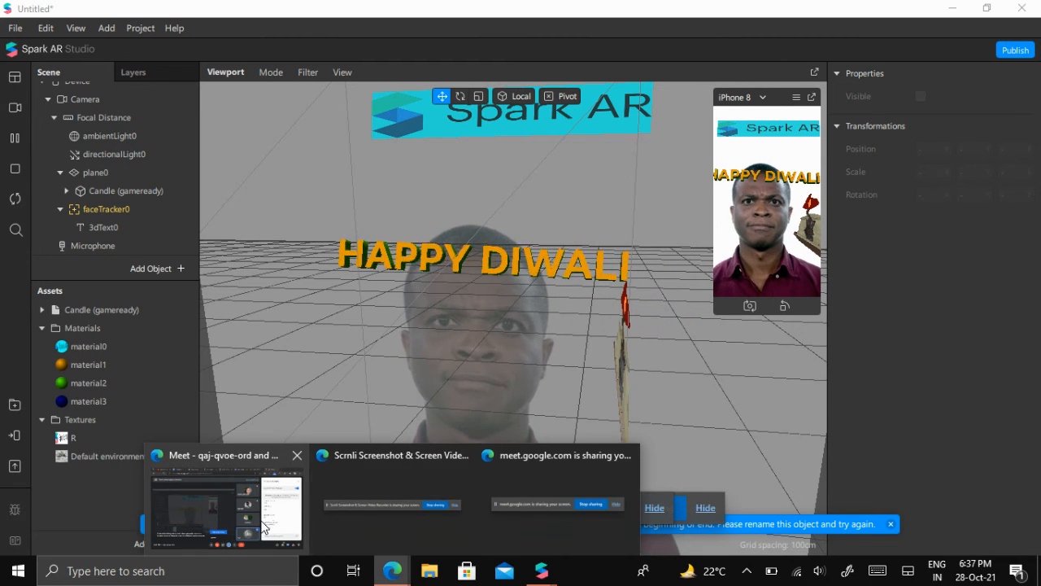
click(232, 500)
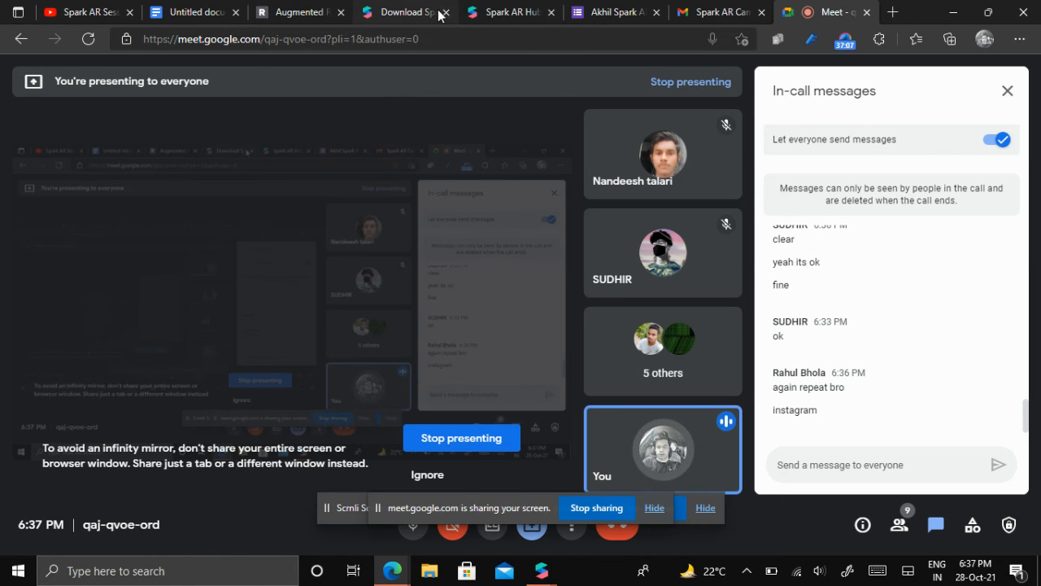
click(478, 13)
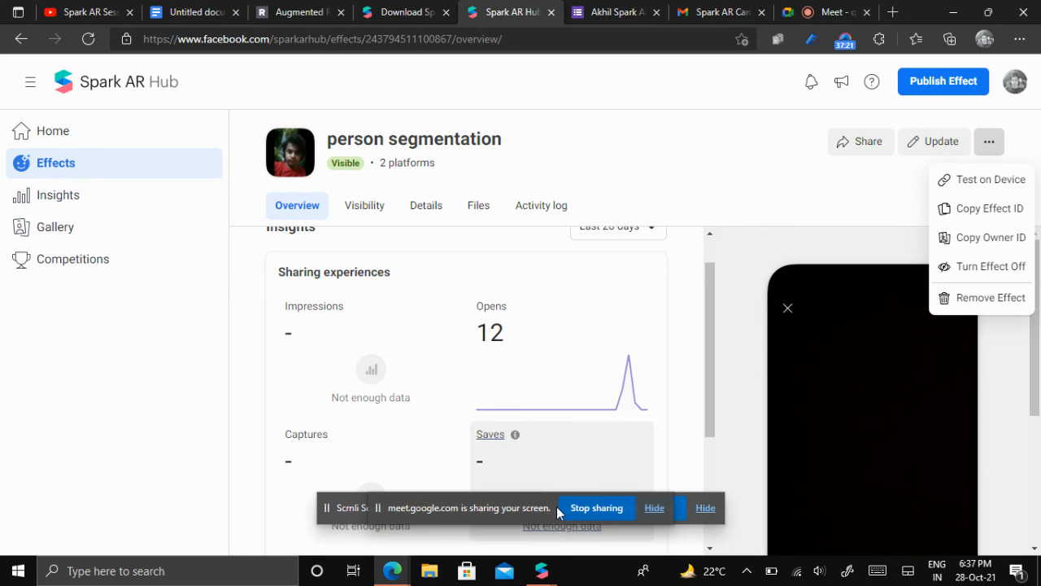
Return to the Spark AR Studio project and point out the Instagram preview in the device testing options
mouse_move(542, 571)
click(474, 529)
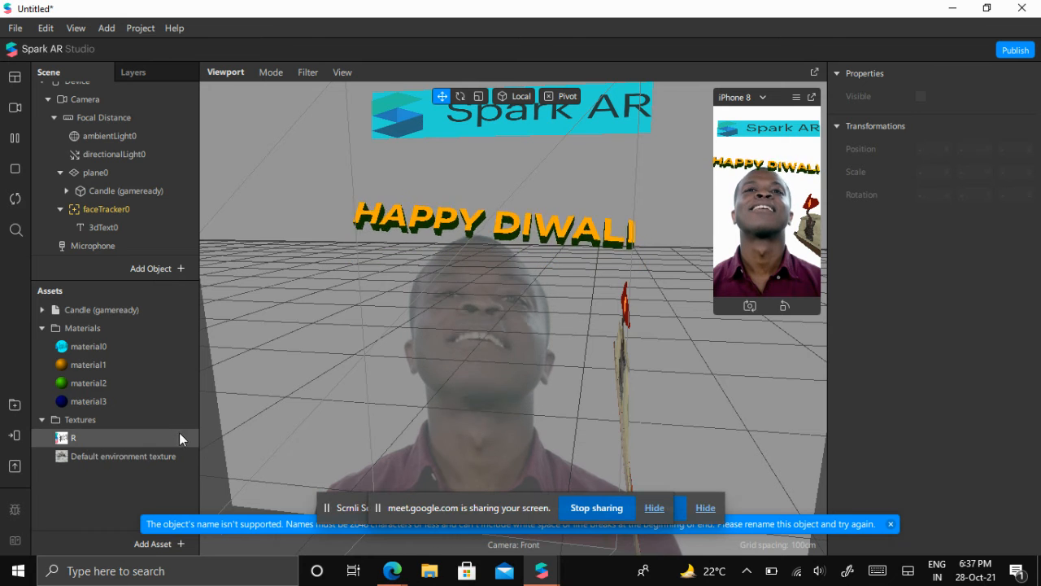
click(15, 438)
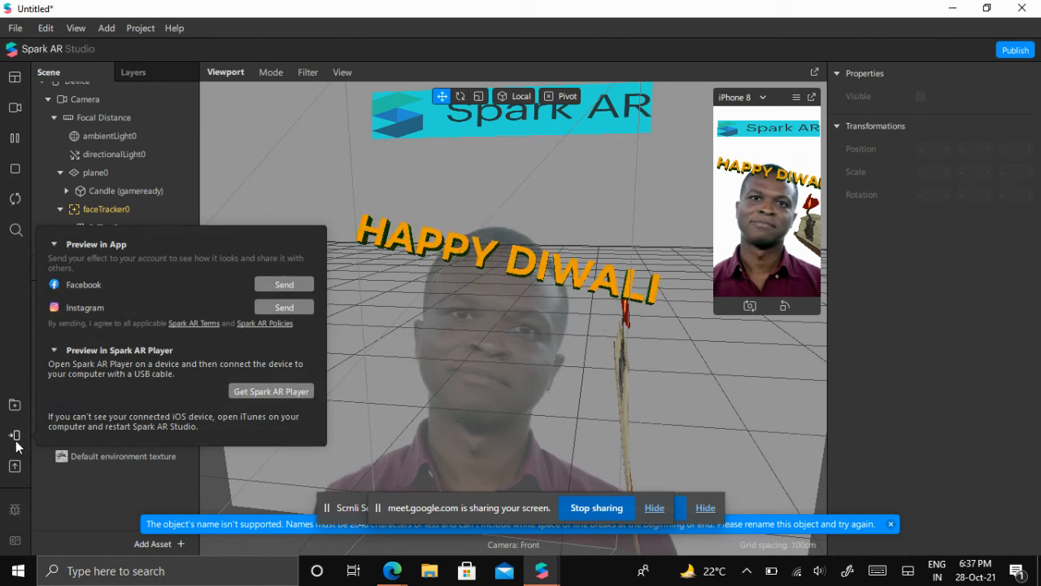
click(286, 310)
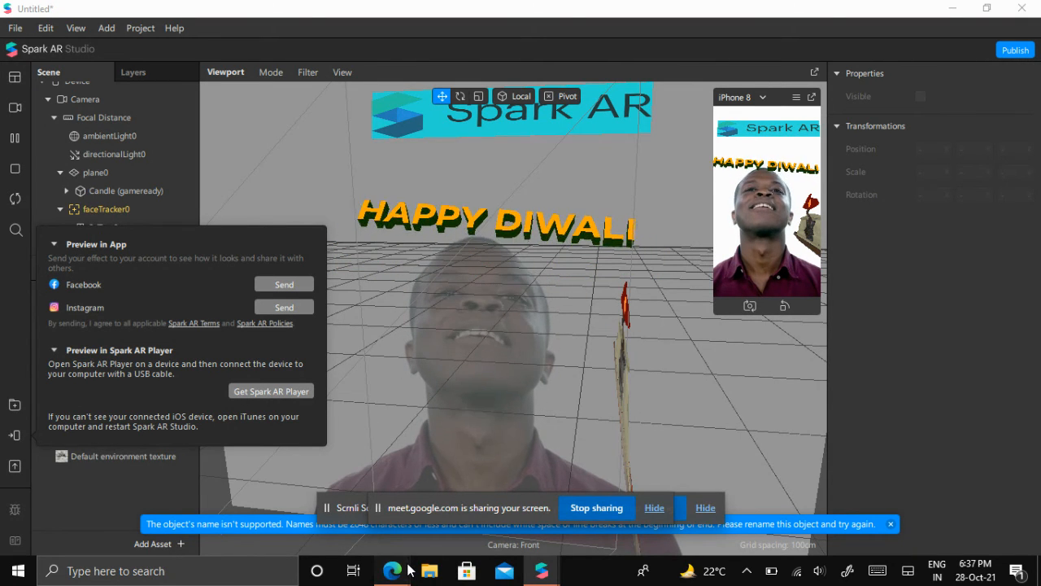
Review the Spark AR Effect Link and Effect ID questions in the Google Form, and check the Google Meet messages
mouse_move(392, 571)
click(262, 521)
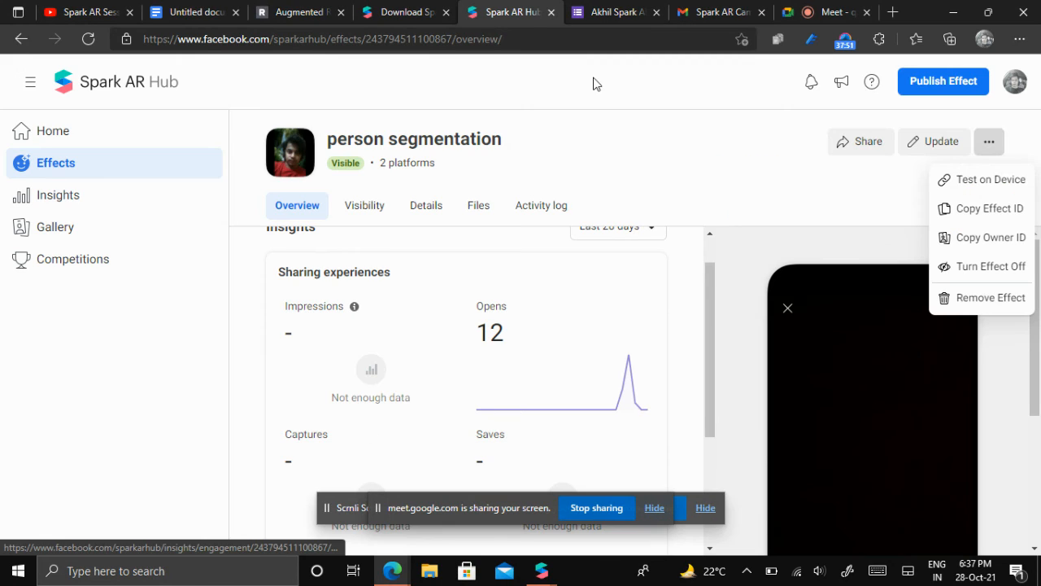
click(602, 12)
scroll(452, 366, down, 2)
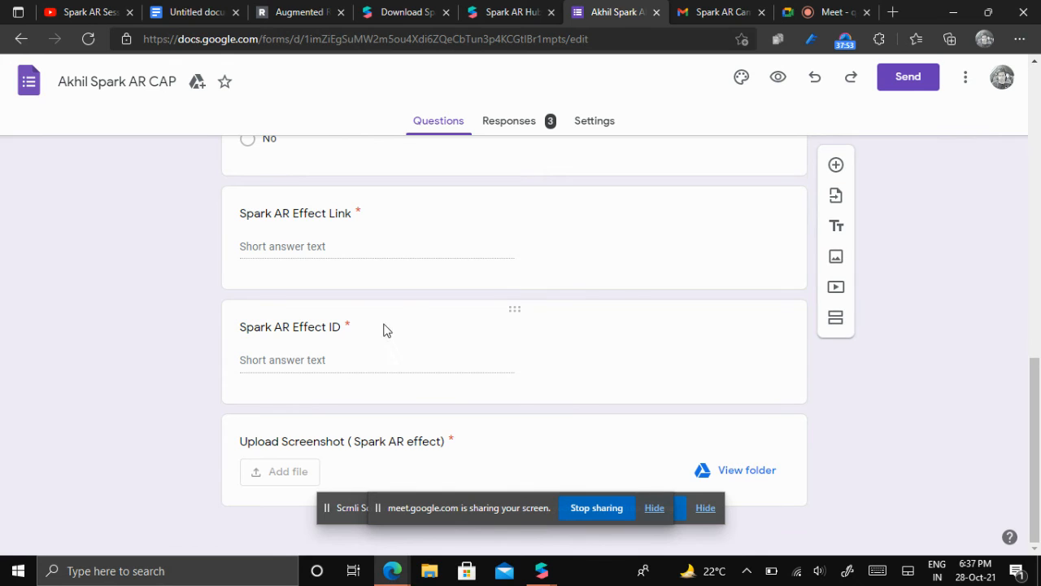
scroll(407, 318, up, 3)
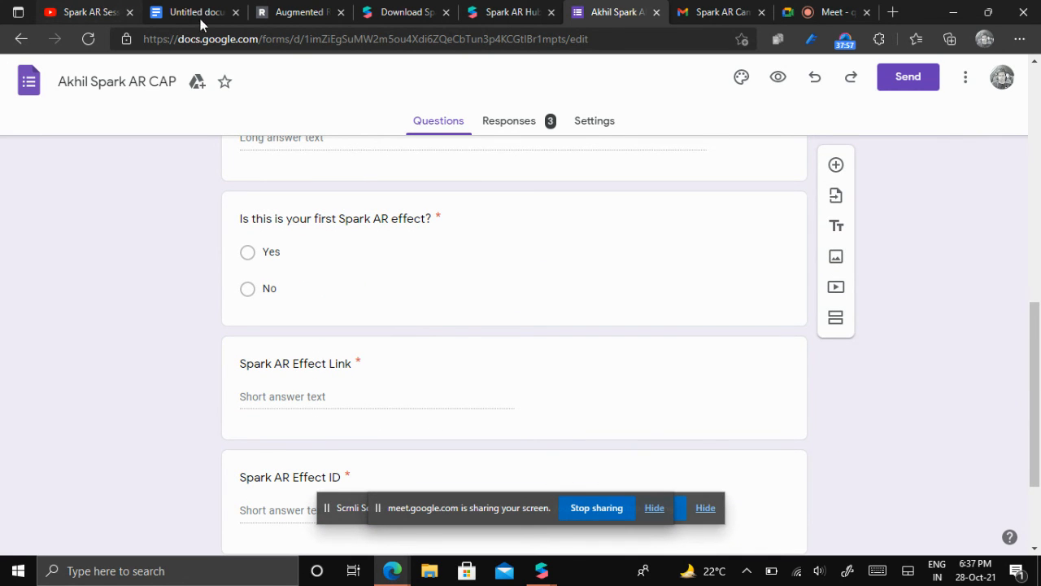
click(822, 13)
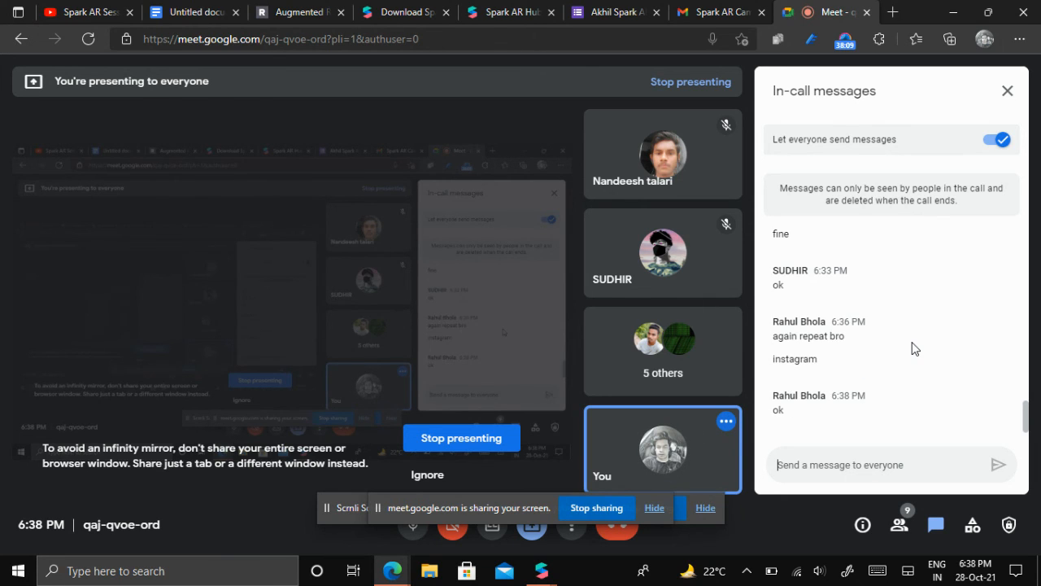
Revisit the Google Form, Spark AR Hub, the Gmail message and the Spark AR Studio download page, ending on the Google Meet call
click(638, 9)
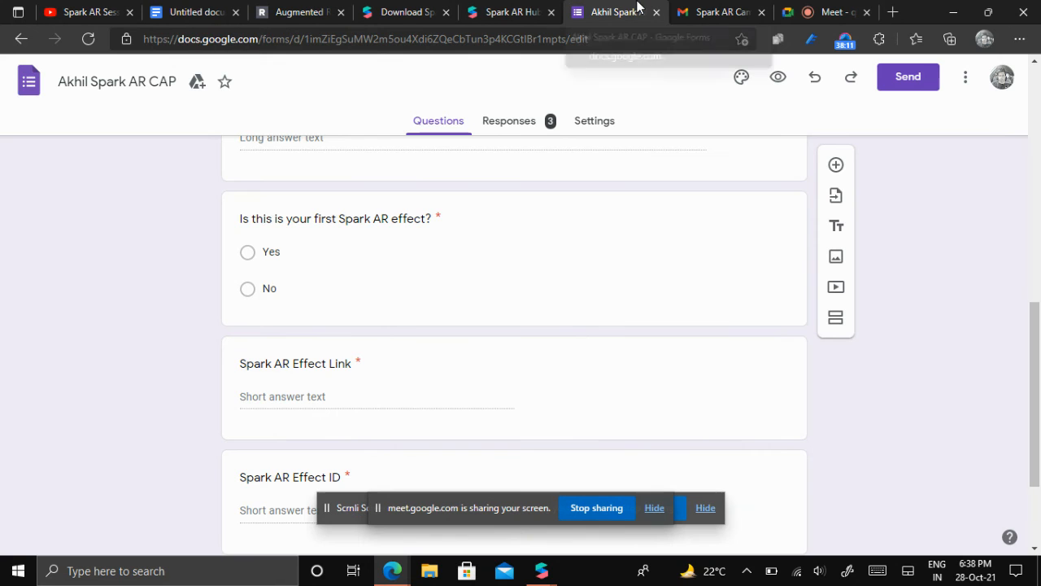
click(535, 11)
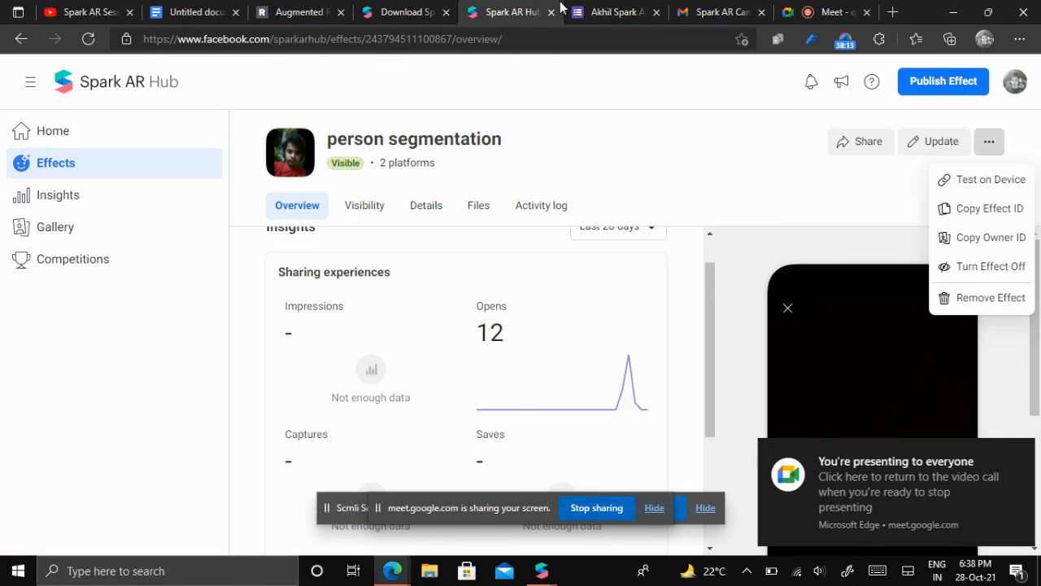
click(710, 11)
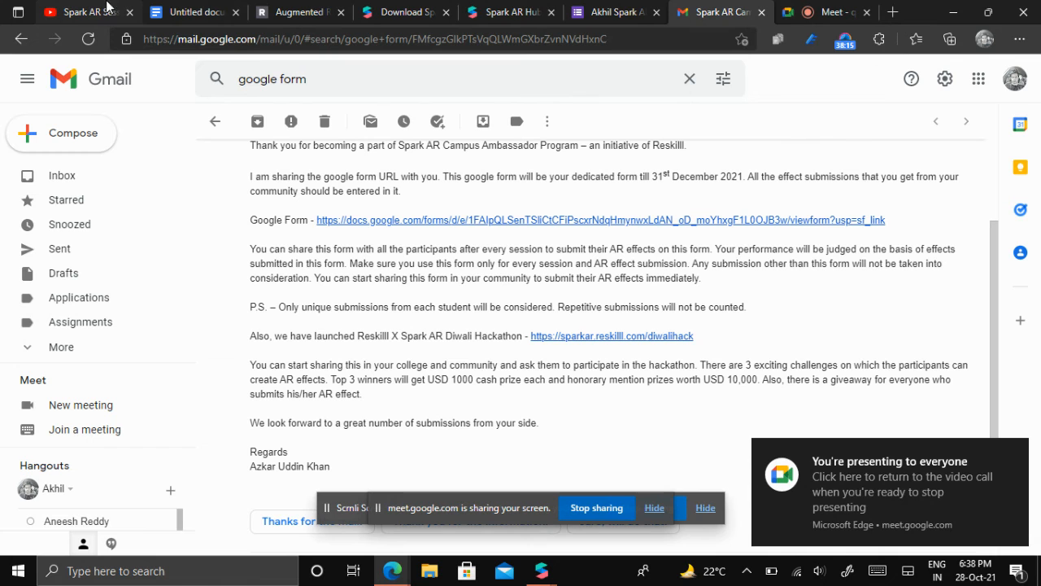
click(411, 11)
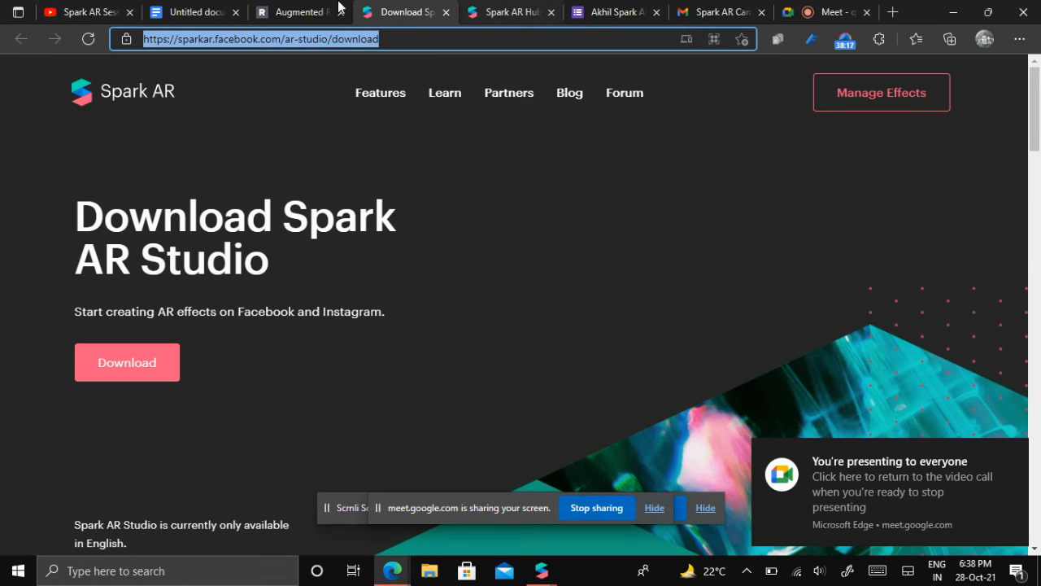
click(838, 10)
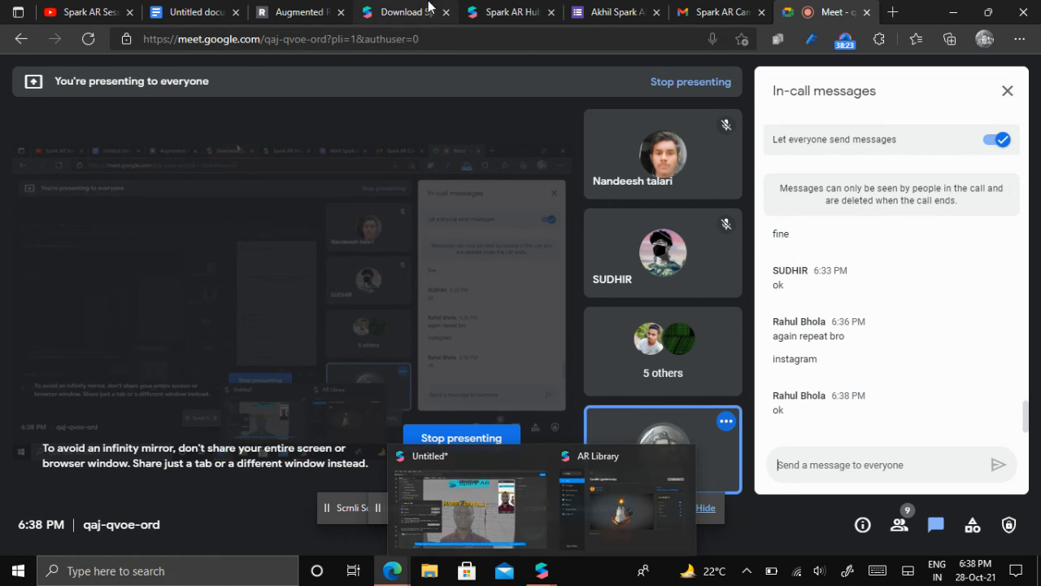
Switch to Spark AR Hub and review the visibility settings of the person segmentation effect
click(514, 10)
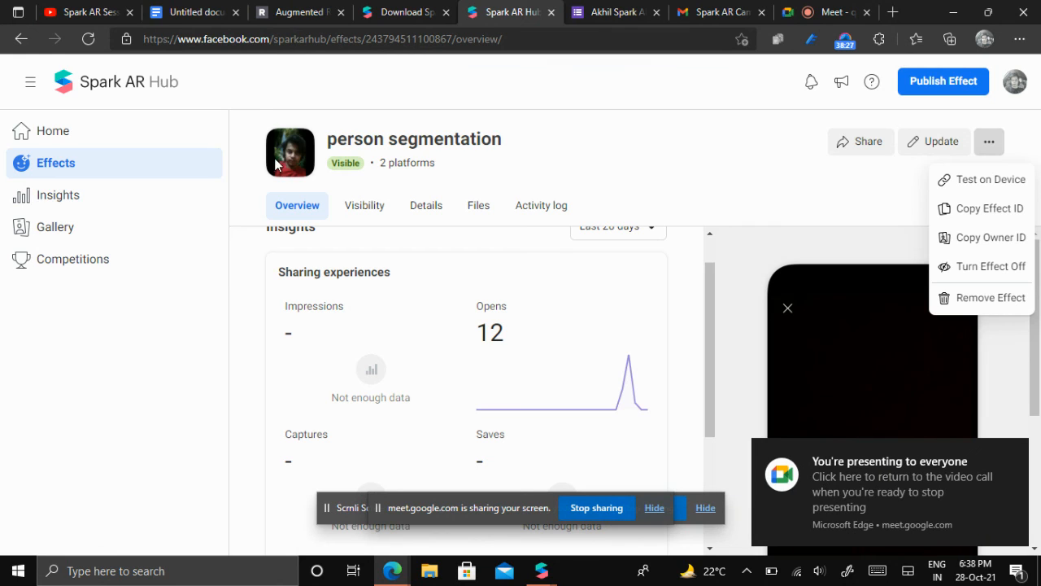
click(296, 143)
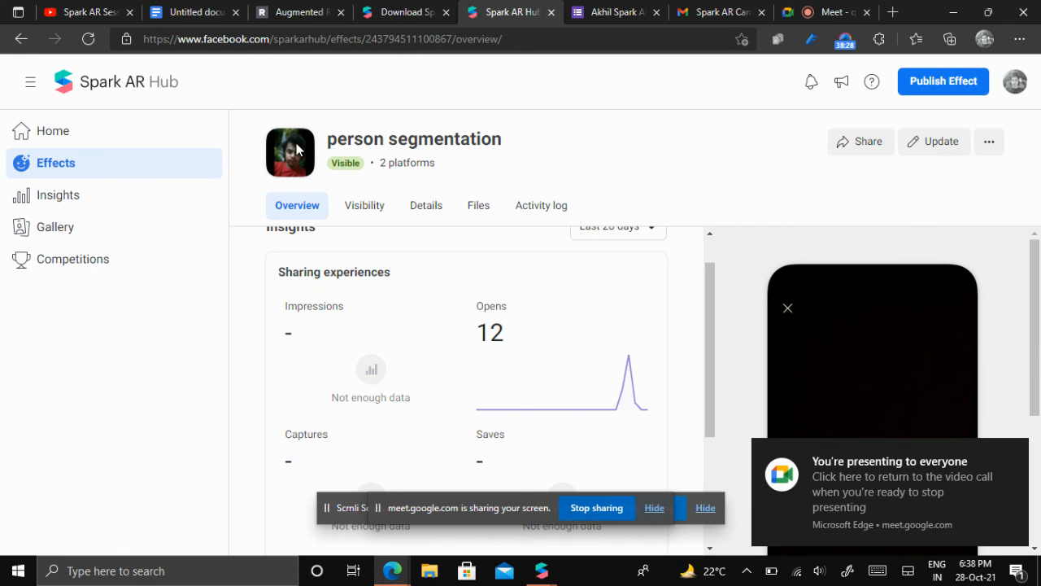
click(375, 206)
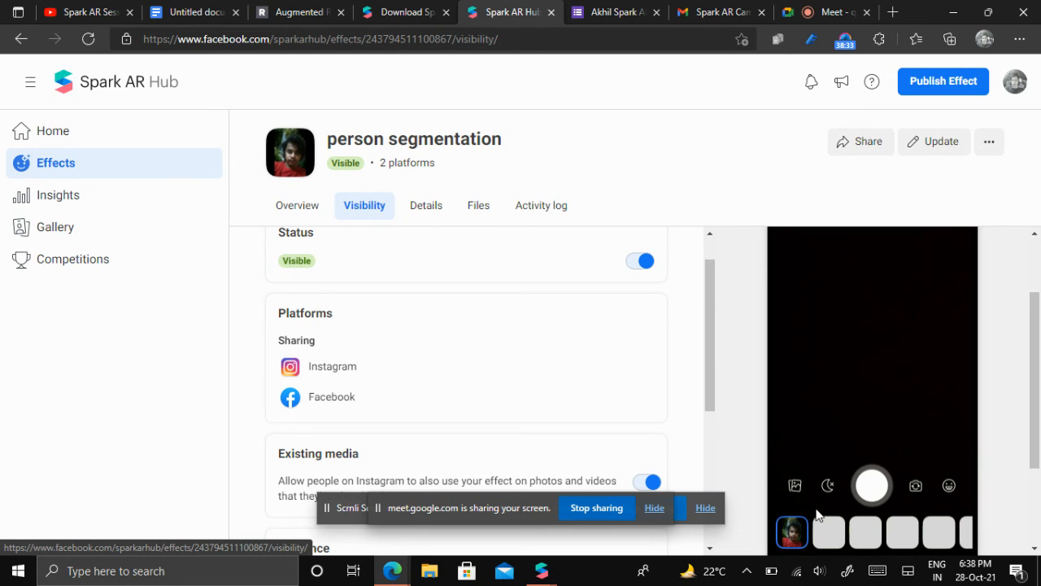
scroll(1040, 447, down, 2)
scroll(1039, 447, up, 2)
scroll(1040, 447, down, 2)
scroll(1040, 447, up, 1)
Look through the person segmentation effect's details and files, and return to its overview
click(422, 205)
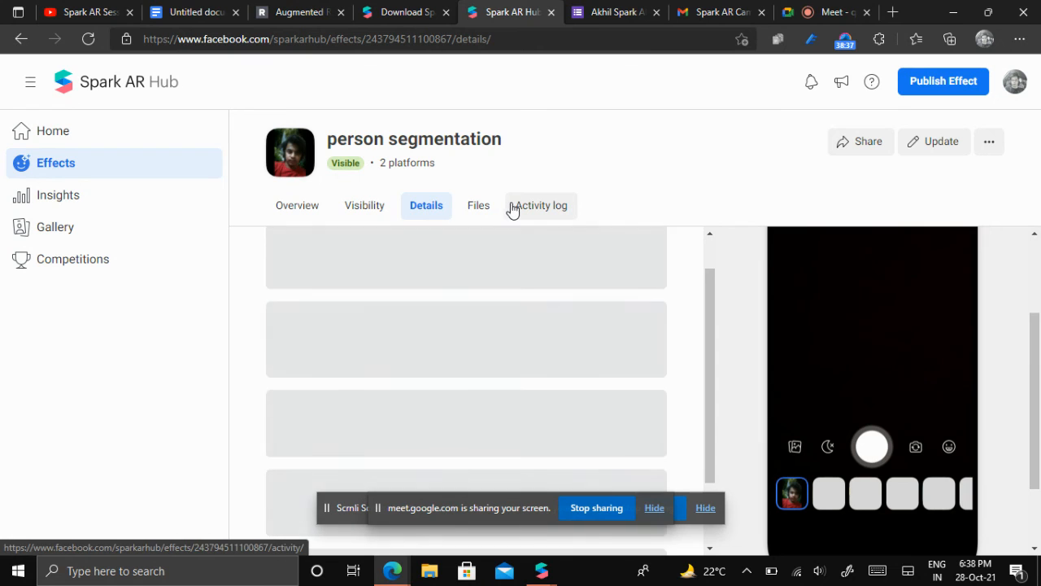
scroll(1033, 338, down, 2)
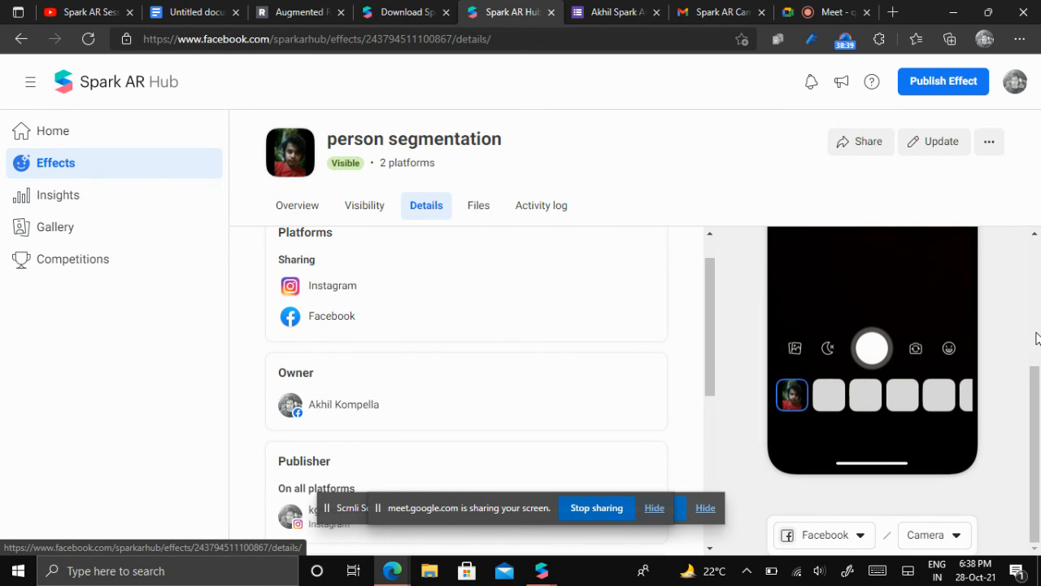
scroll(1033, 337, up, 3)
click(483, 207)
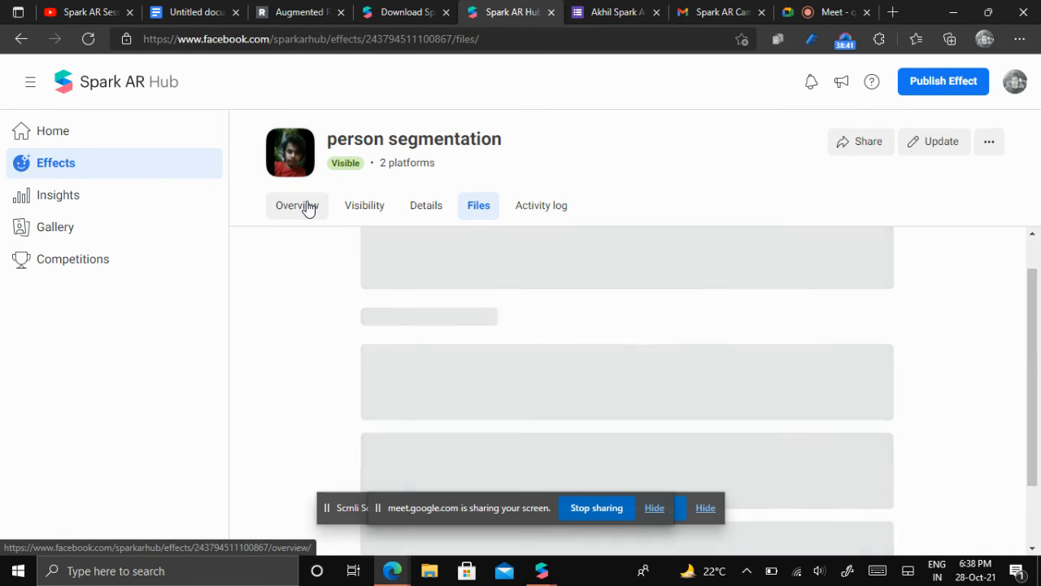
click(308, 208)
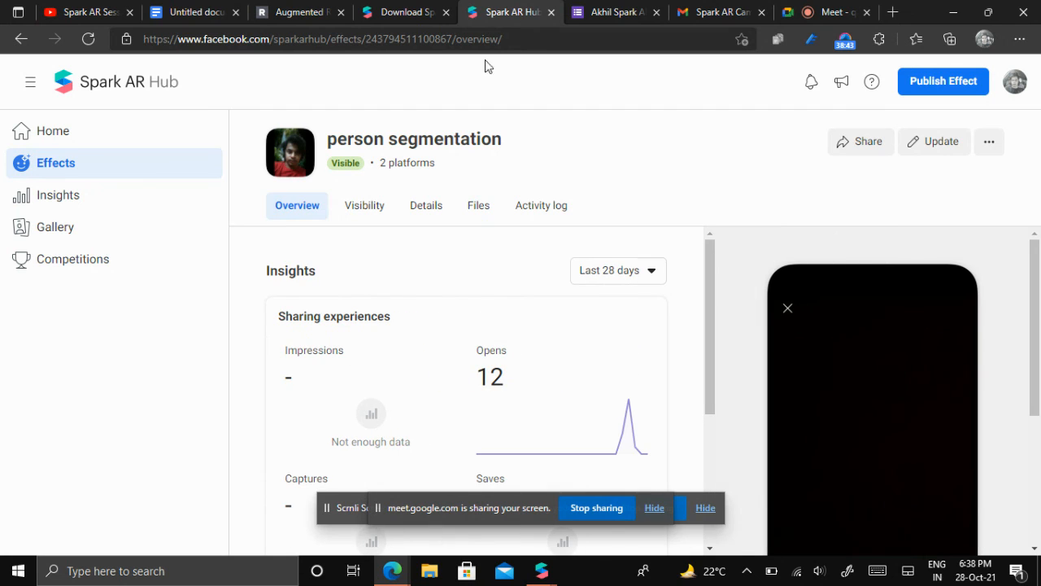
Check the Google Meet messages, glance at the Spark AR Studio project, and return to the call
click(824, 13)
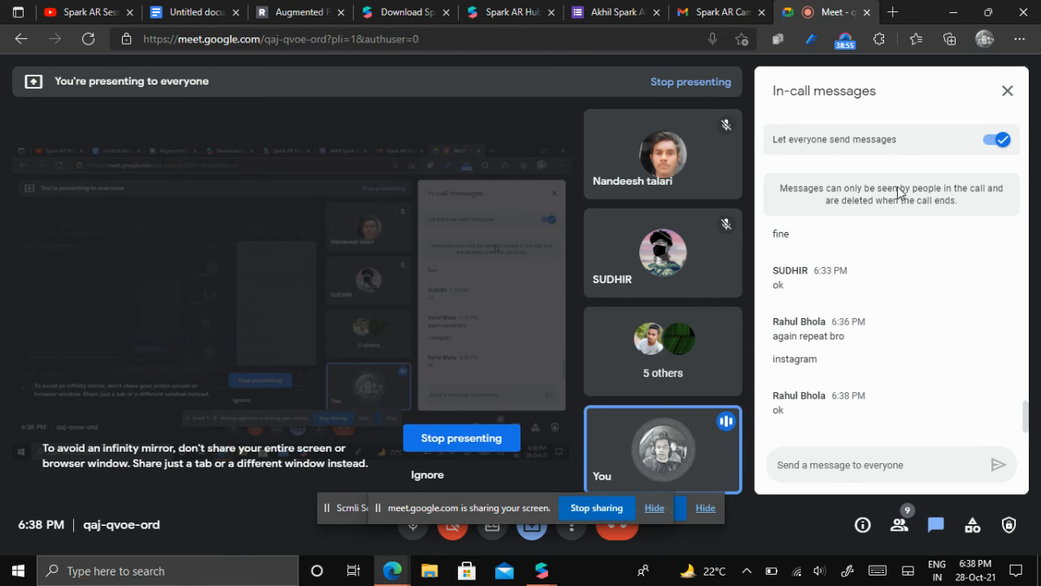
mouse_move(542, 570)
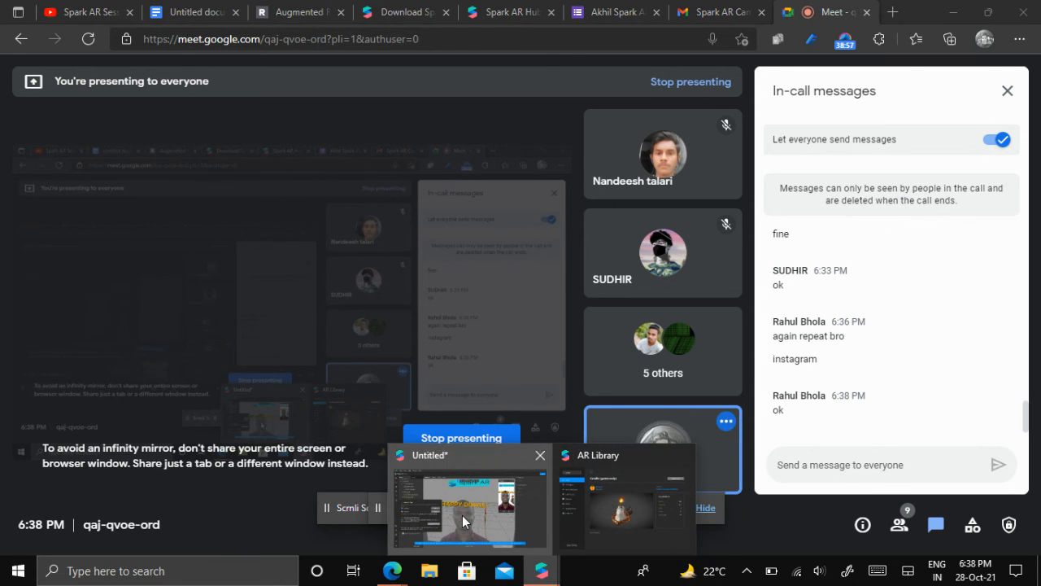
click(462, 515)
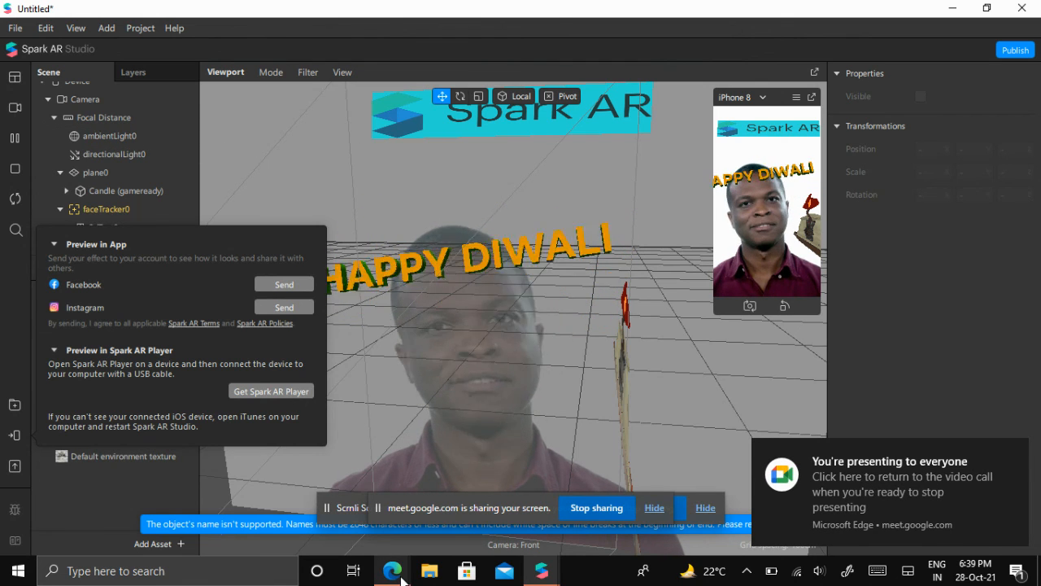
mouse_move(393, 570)
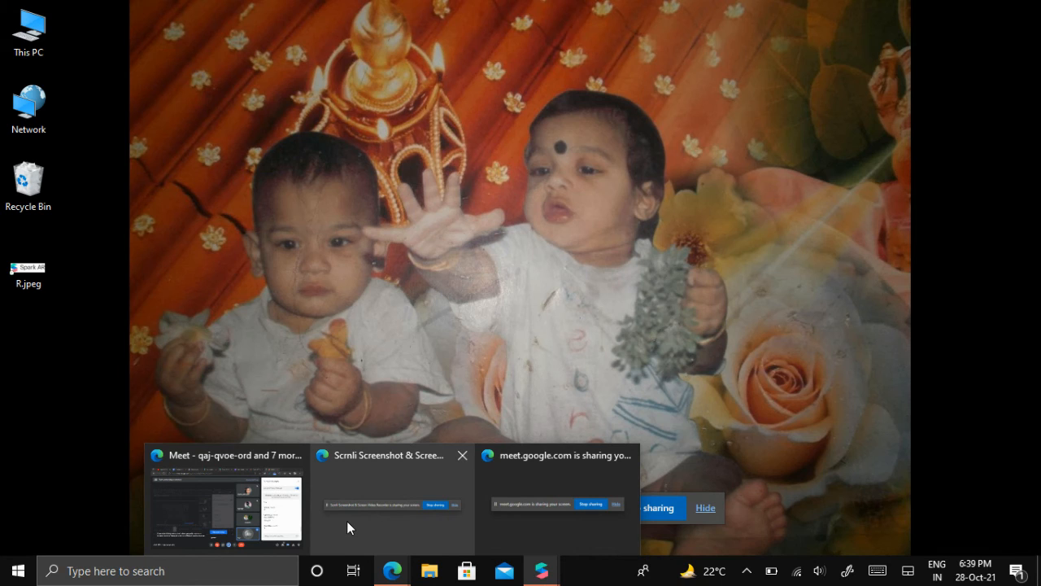
click(301, 525)
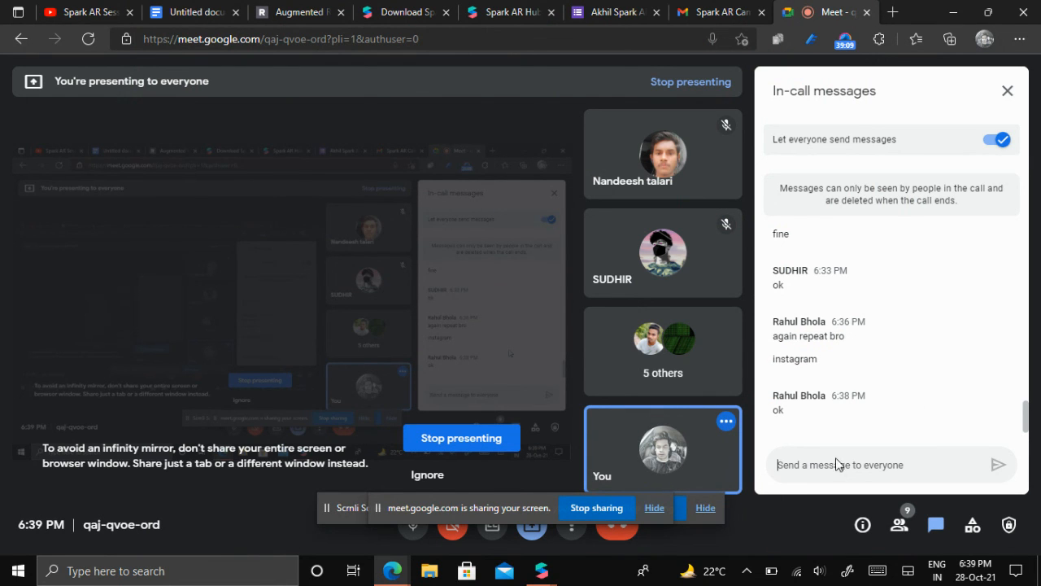
Return to the Spark AR Studio project, close the device testing options and switch the preview video to the Integrated Webcam
mouse_move(542, 570)
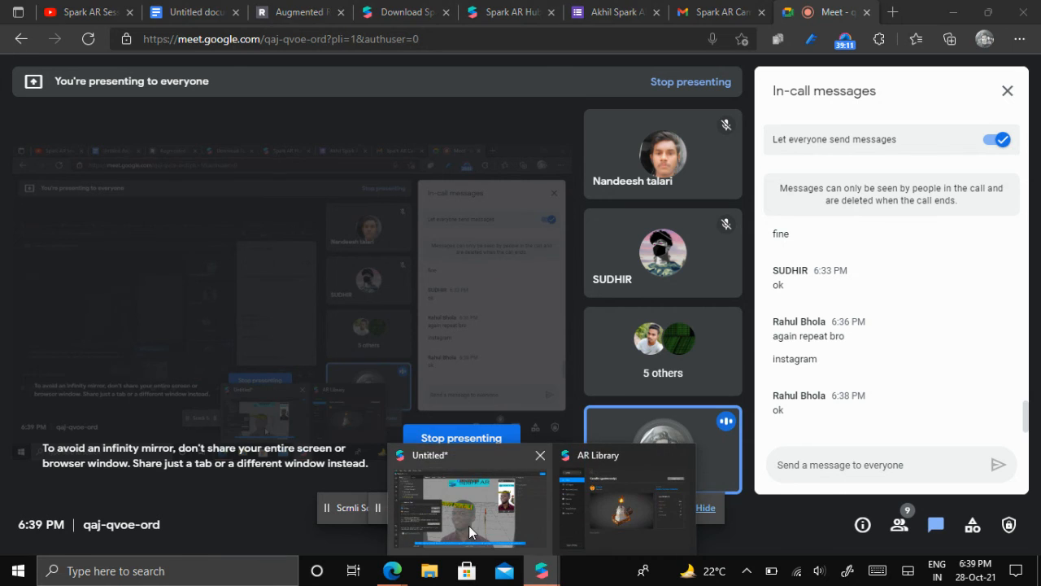
click(468, 526)
click(142, 119)
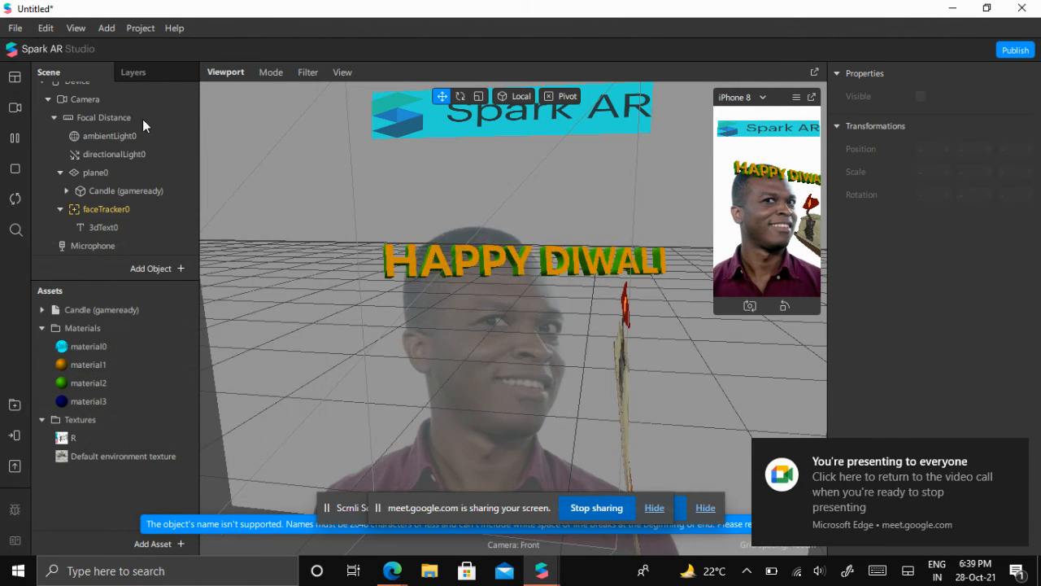
click(16, 107)
click(99, 136)
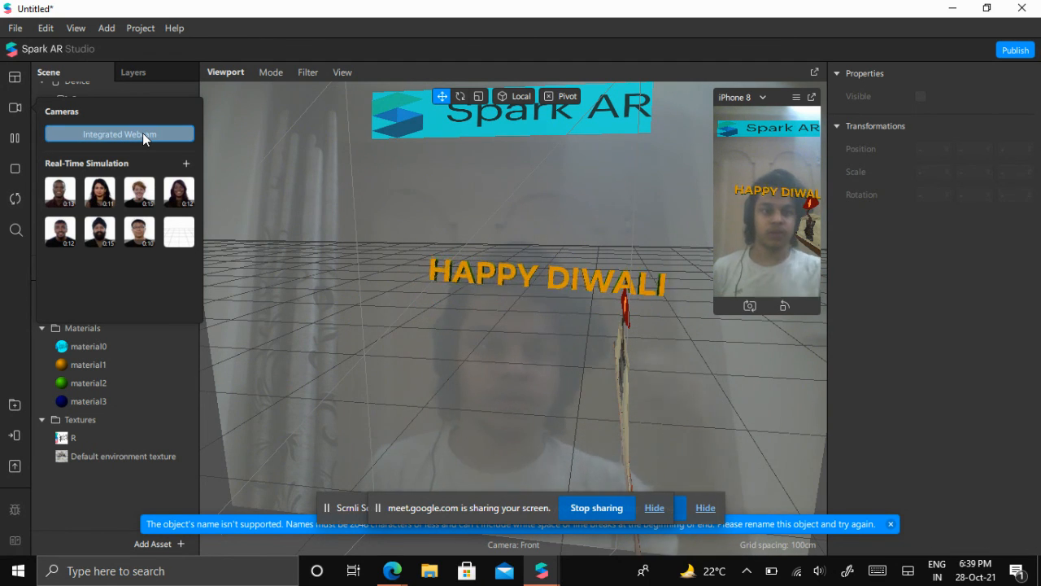
click(14, 140)
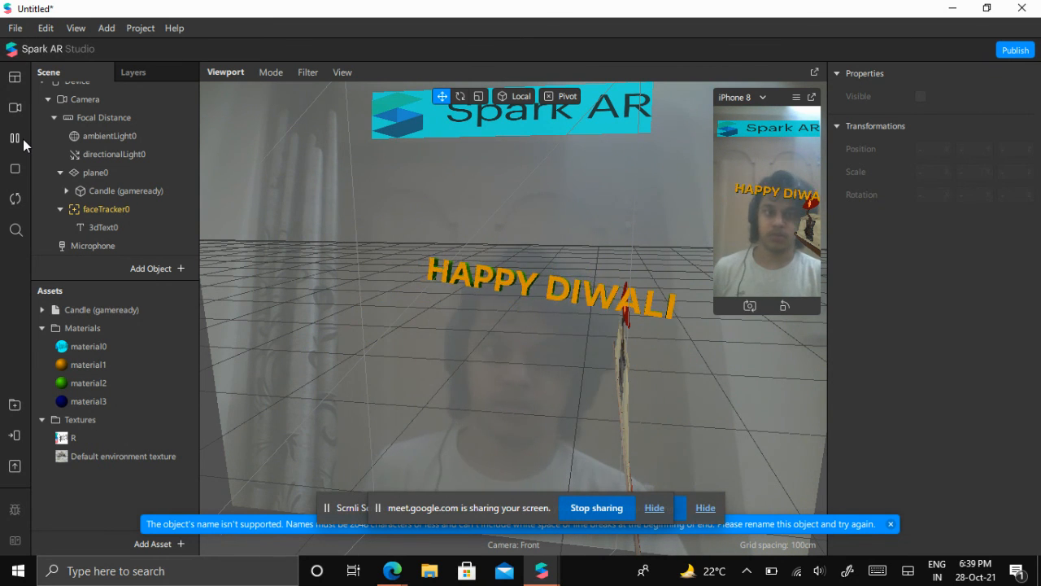
Read the new messages in the Google Meet call and return to the Spark AR Studio project
mouse_move(413, 576)
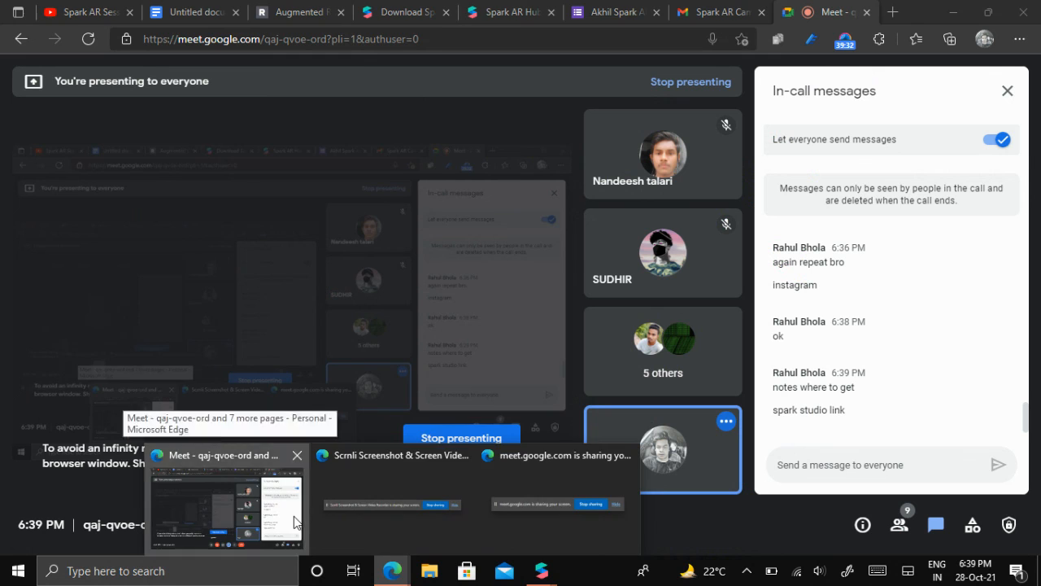
click(293, 521)
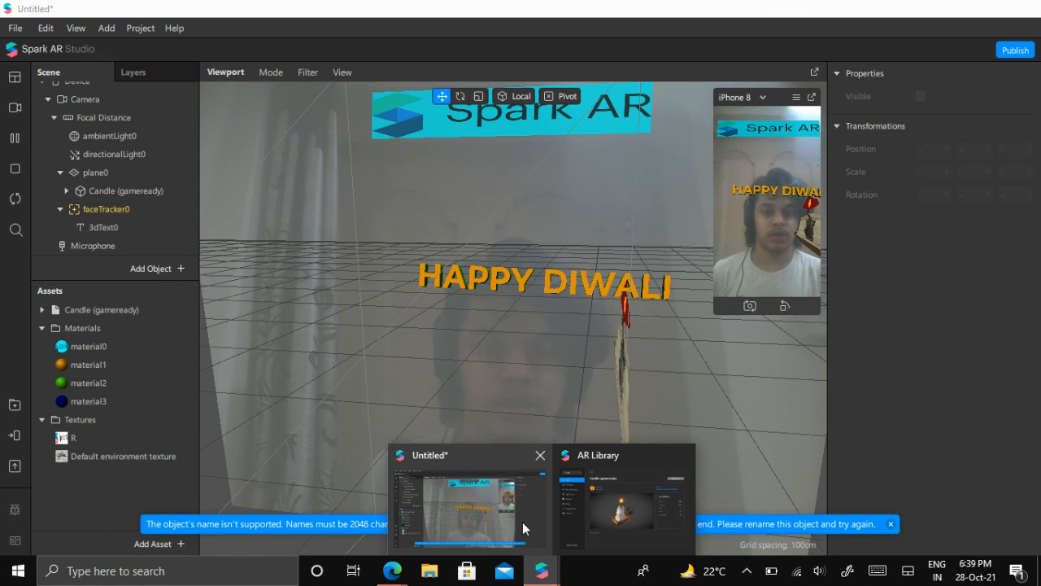
click(522, 522)
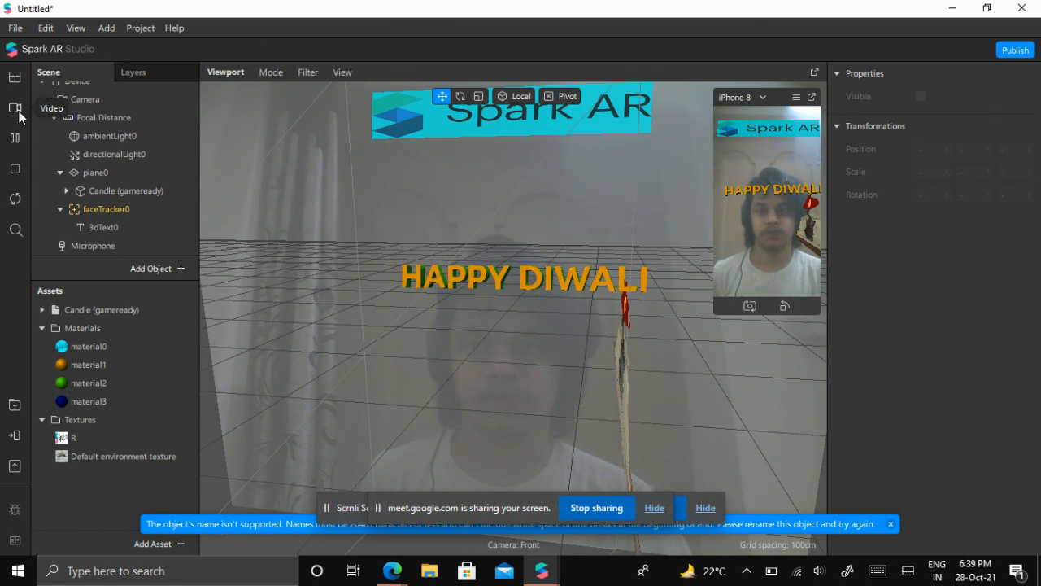
Switch the preview video from the webcam to the first real-time simulation face
click(15, 106)
click(66, 194)
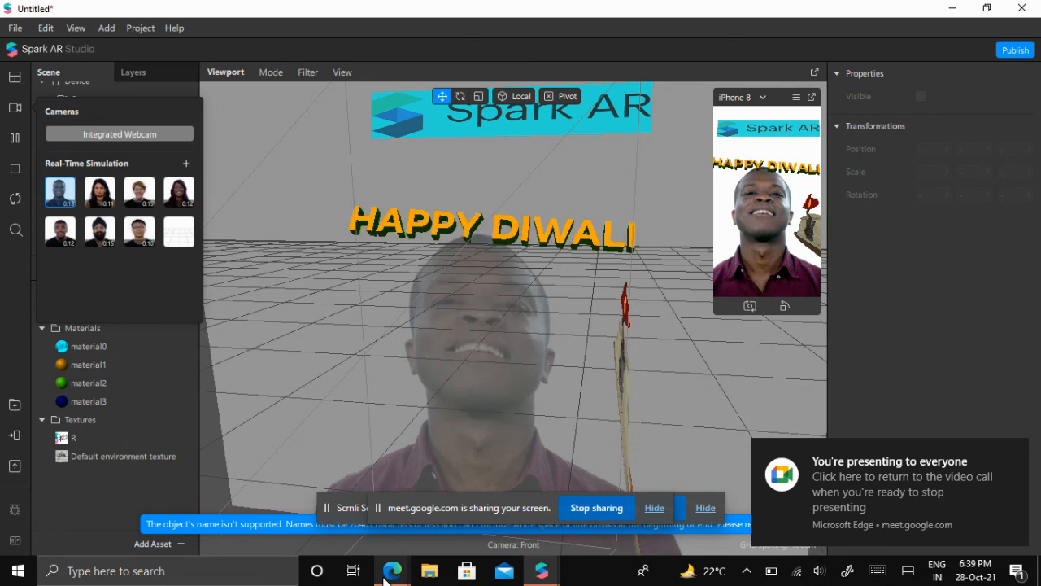
Check the Google Meet messages, return to the Spark AR Studio project and close the video source options
mouse_move(392, 570)
click(268, 500)
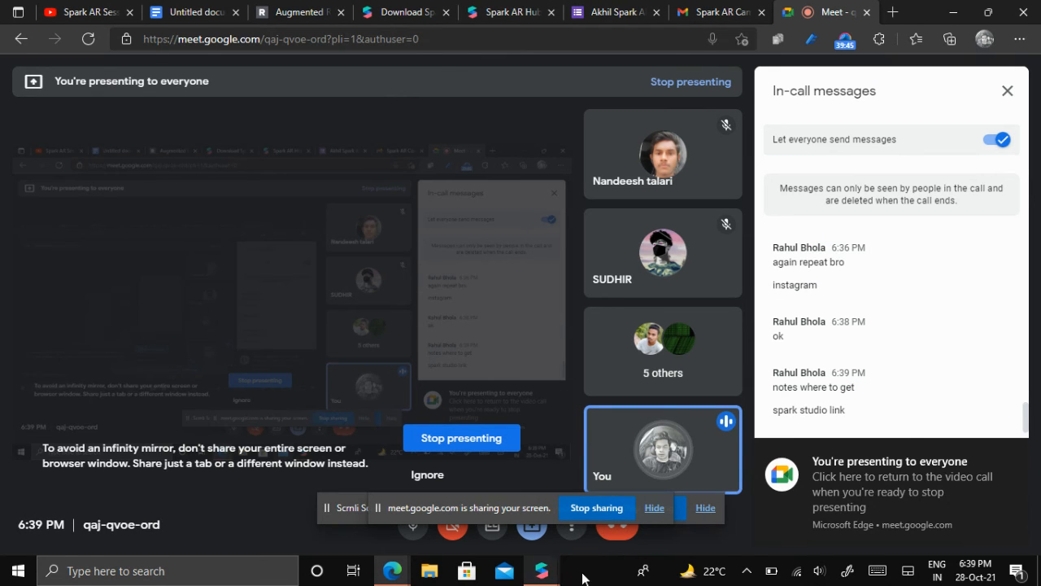
mouse_move(539, 570)
click(470, 521)
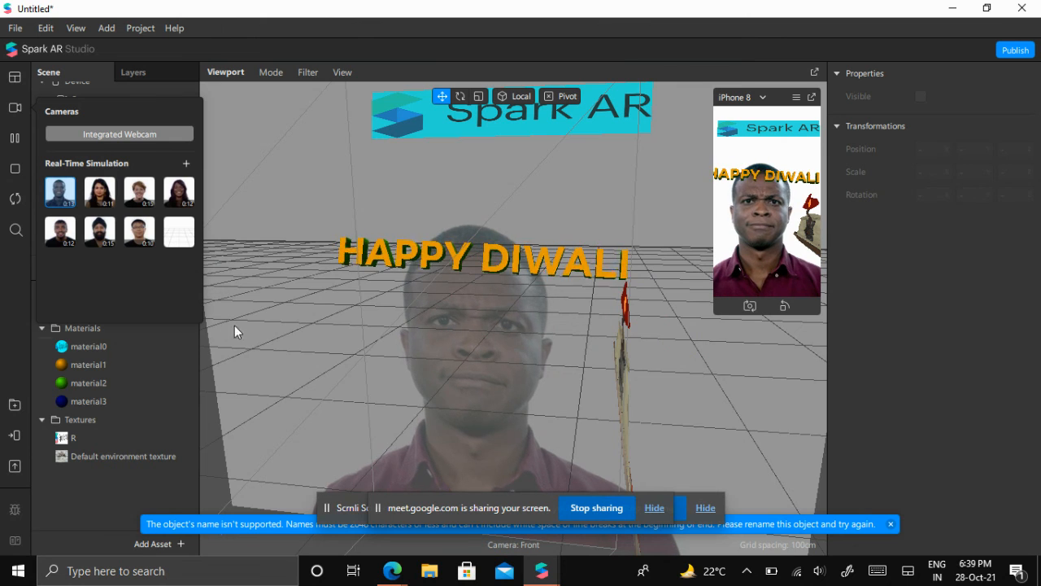
click(2, 293)
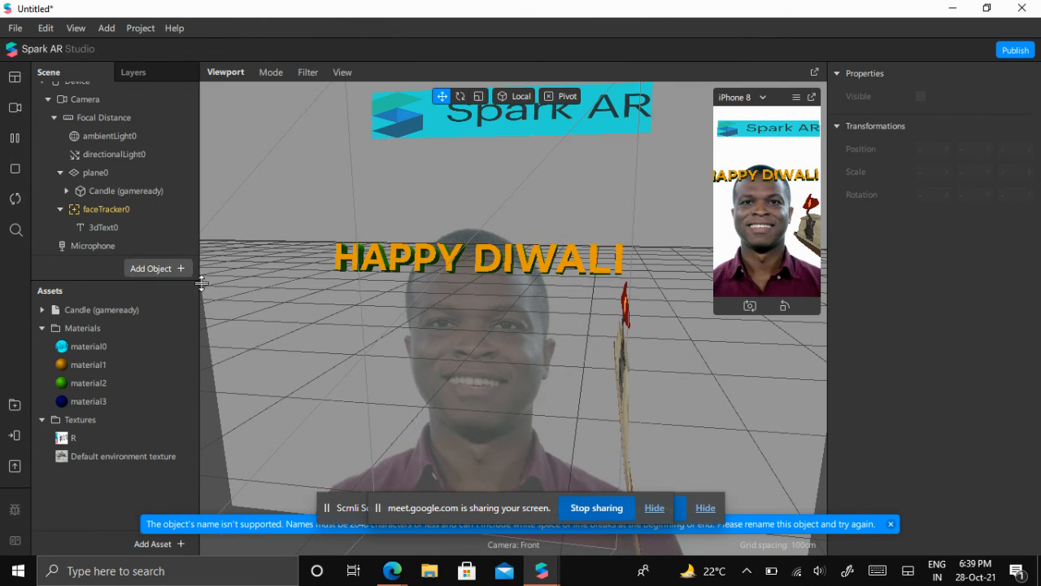
Browse the object types that can be added to the scene and close the list without adding any
click(172, 270)
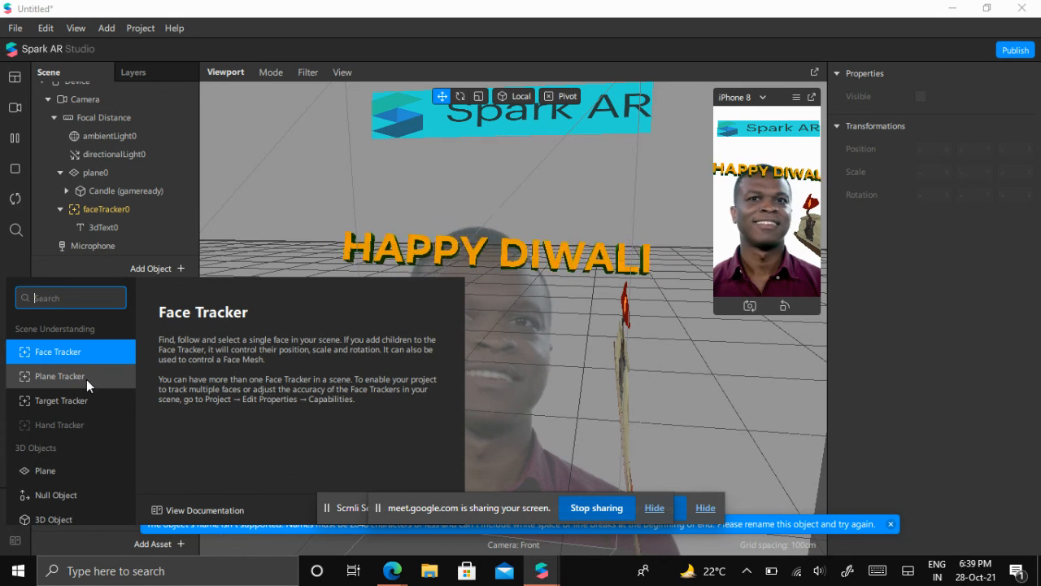
scroll(93, 423, down, 4)
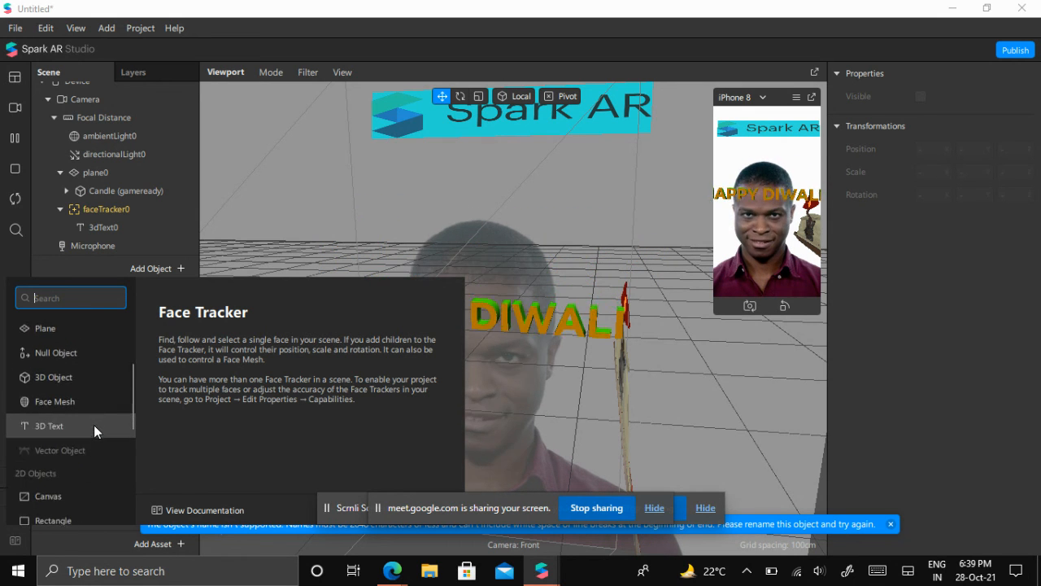
click(522, 183)
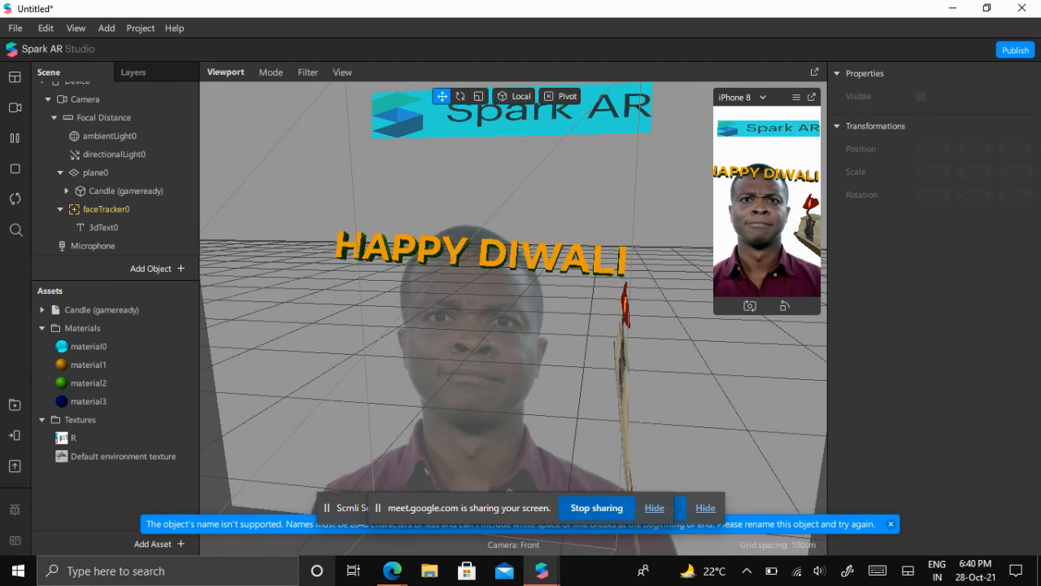
Read the new Google Meet messages, glance at the Spark AR Studio project and return to the call
mouse_move(398, 578)
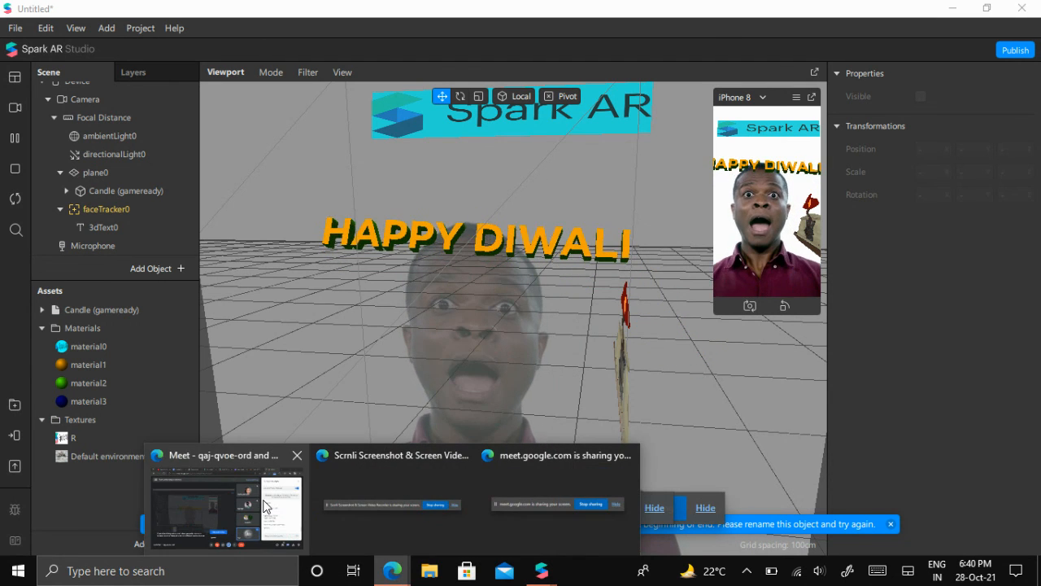
click(262, 502)
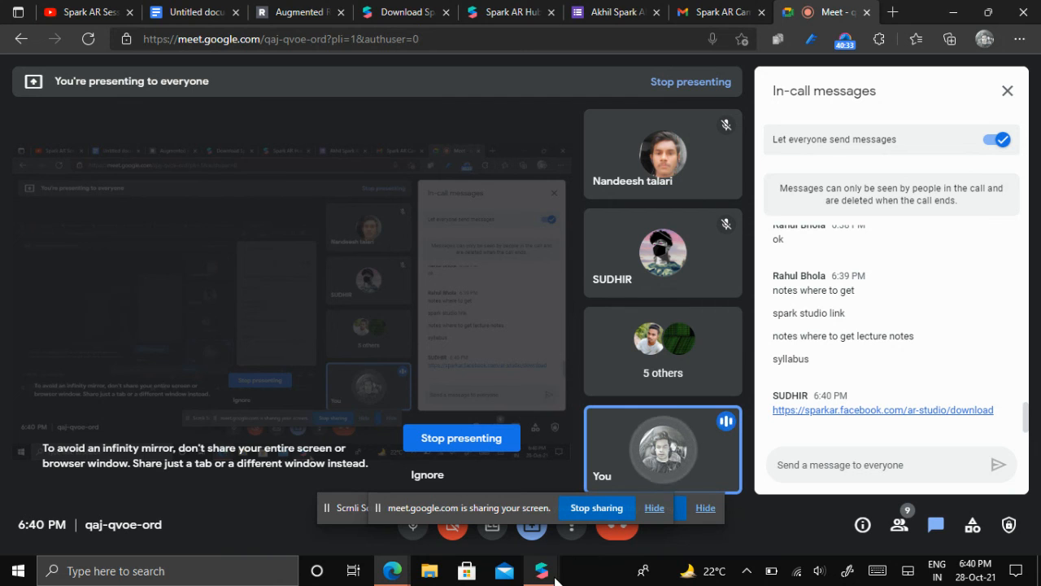
mouse_move(542, 570)
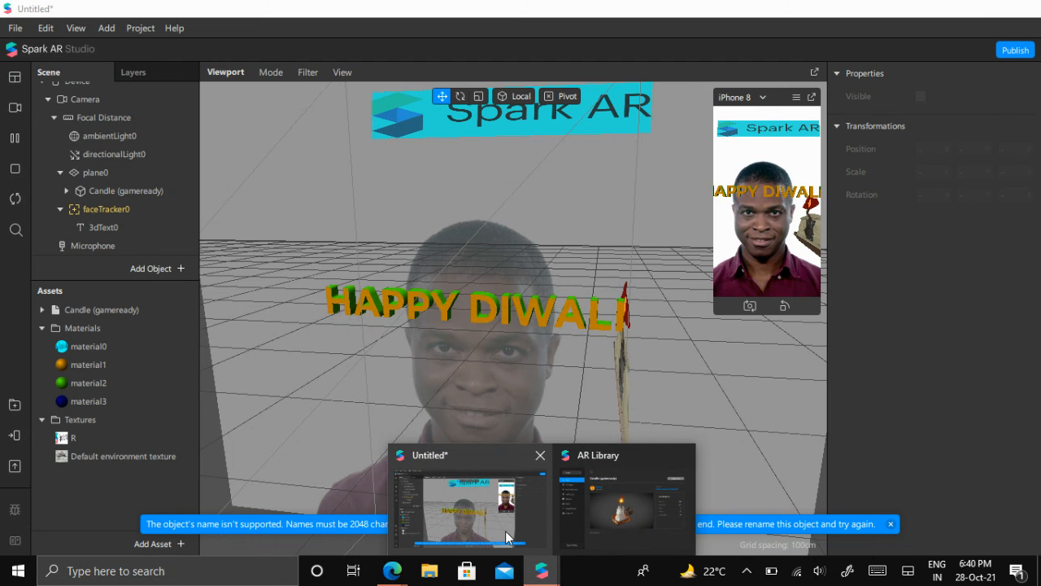
click(506, 530)
mouse_move(388, 574)
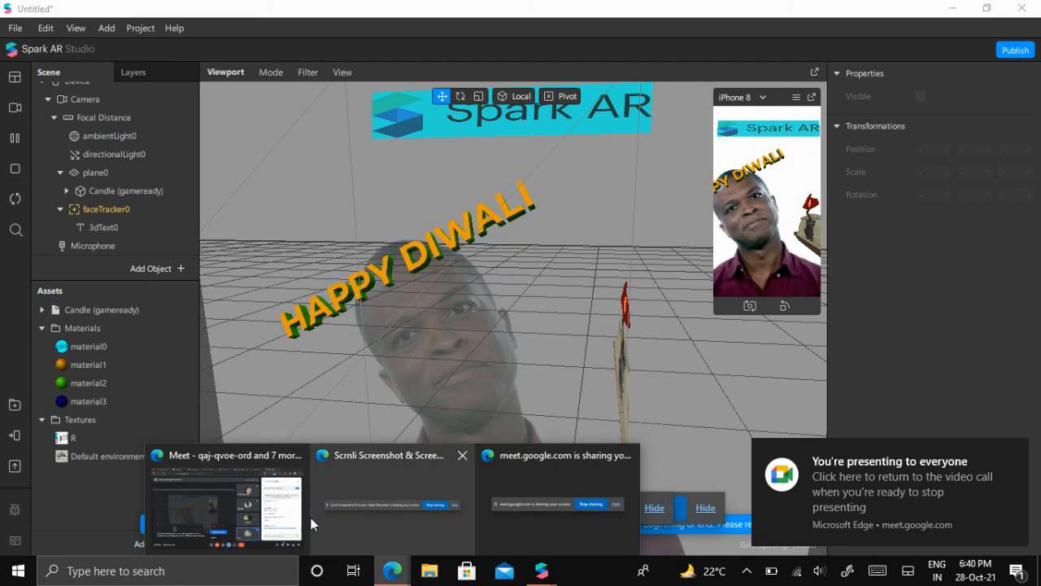
click(245, 521)
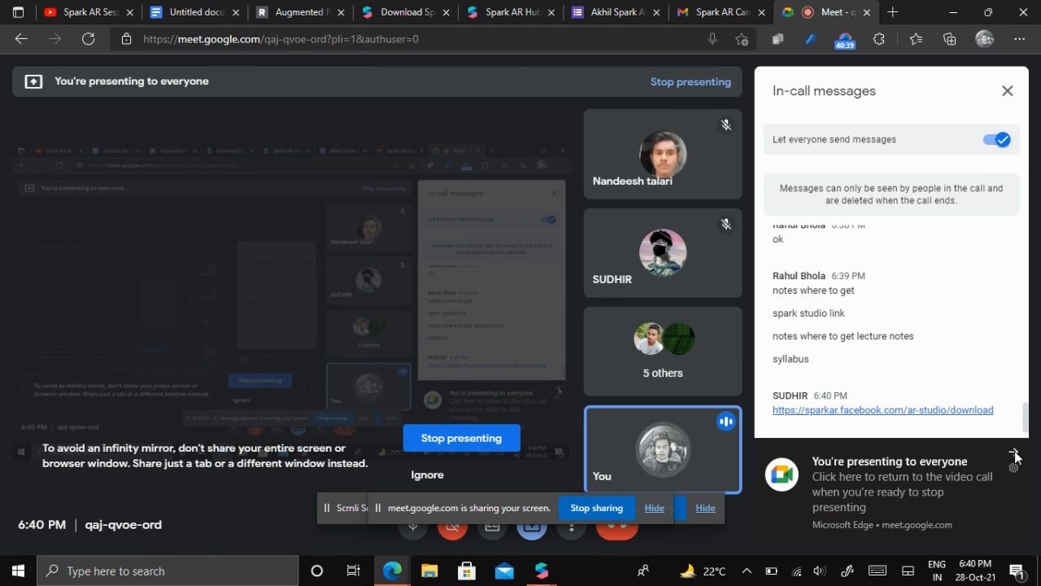
Dismiss the presenting notification, turn on the camera in the Google Meet call and stop presenting the screen
click(1017, 458)
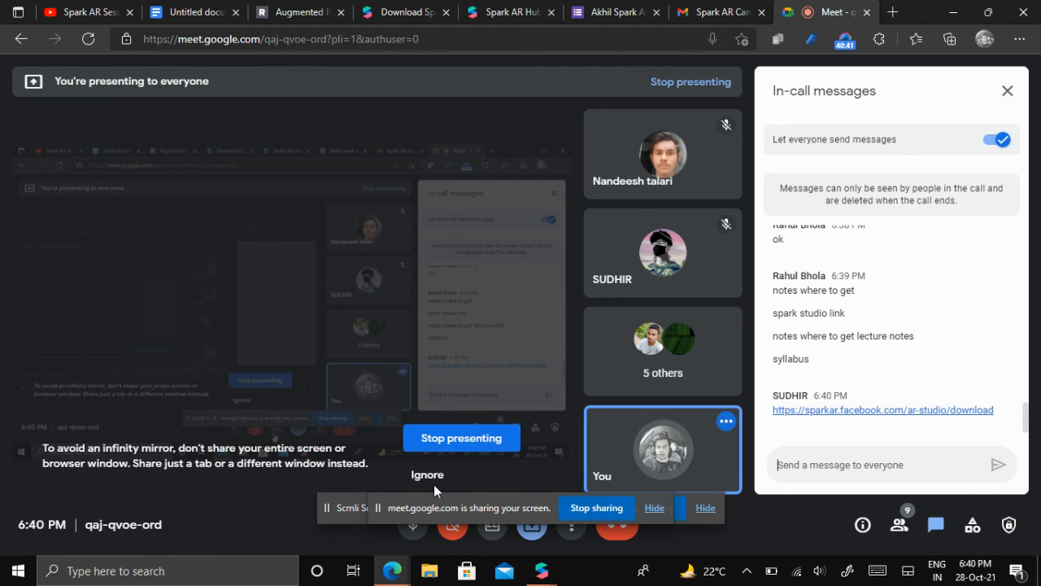
click(453, 533)
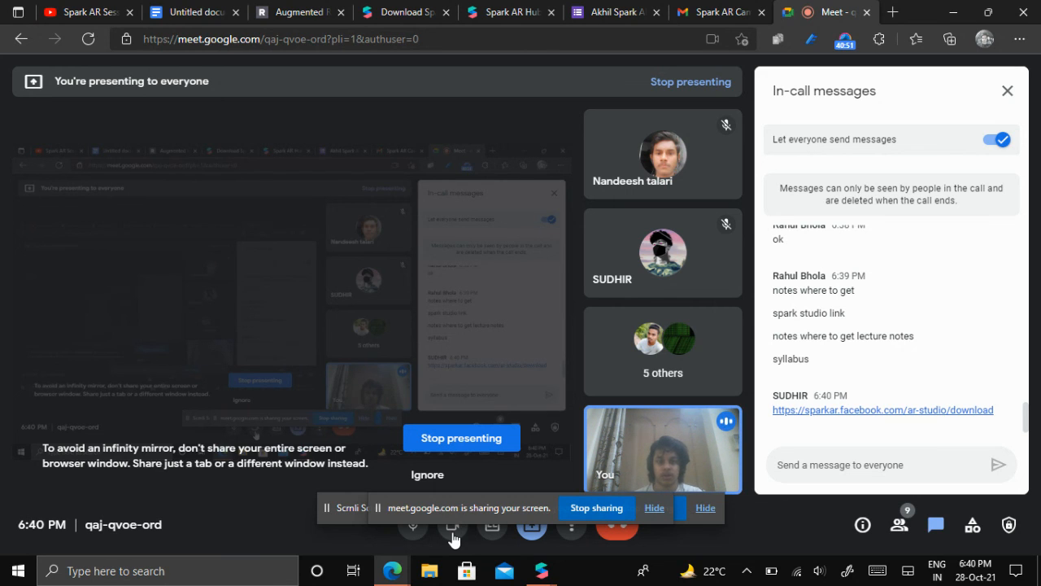
click(476, 437)
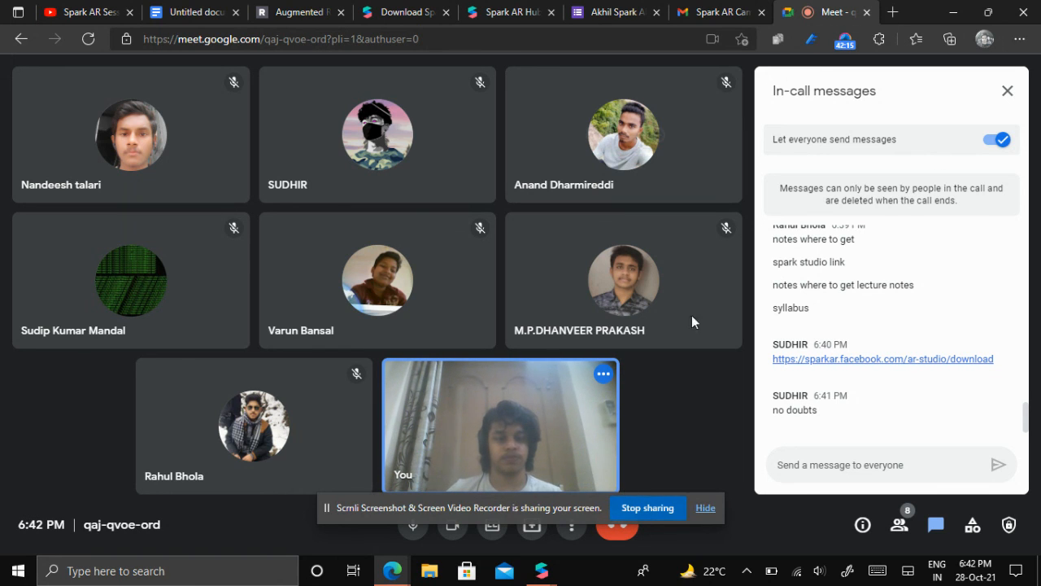
click(846, 42)
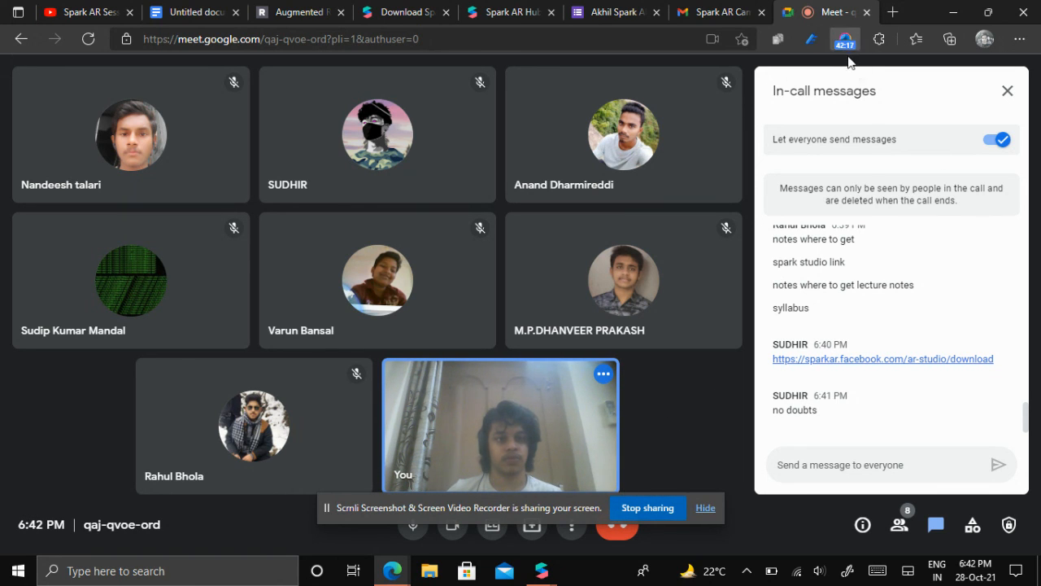